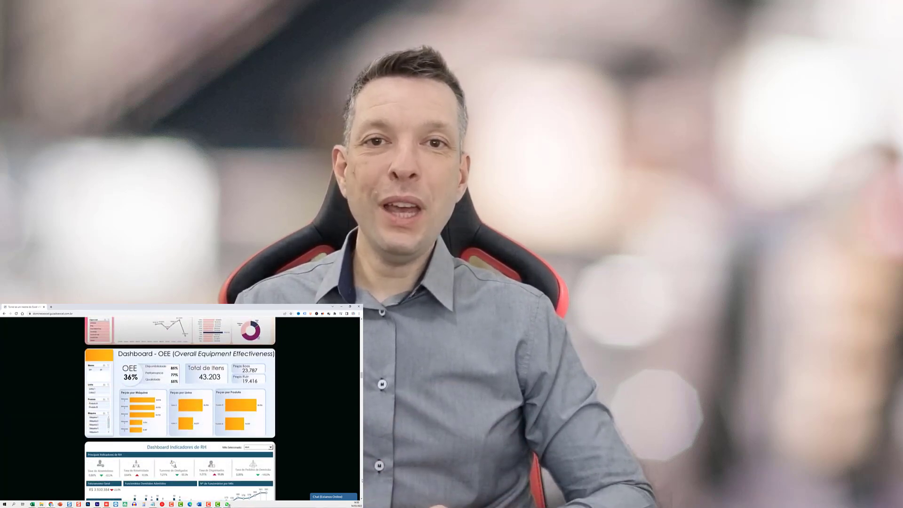
# Step: Look through the Excel course page, covering the dashboards, bonus courses, guarantee, testimonials, certificate and demonstration lessons
pyautogui.scroll(-2, 180, 405)
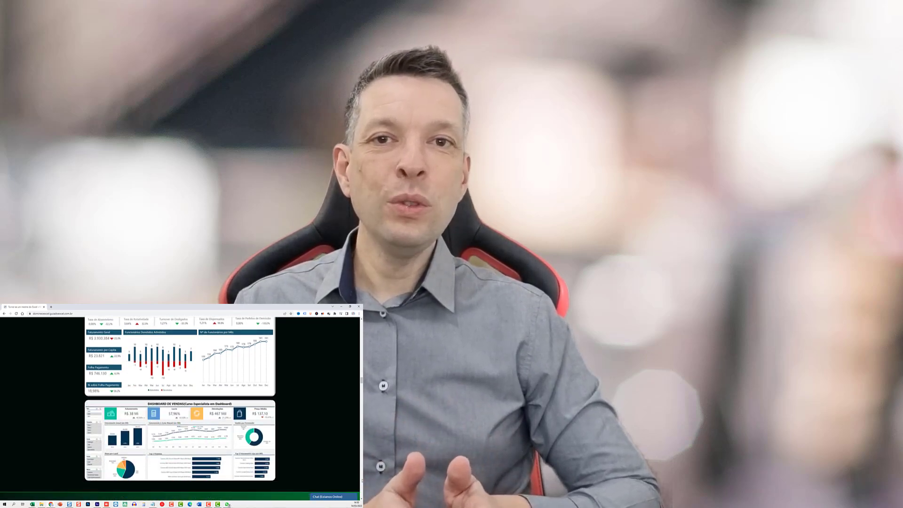
pyautogui.scroll(-6, 180, 404)
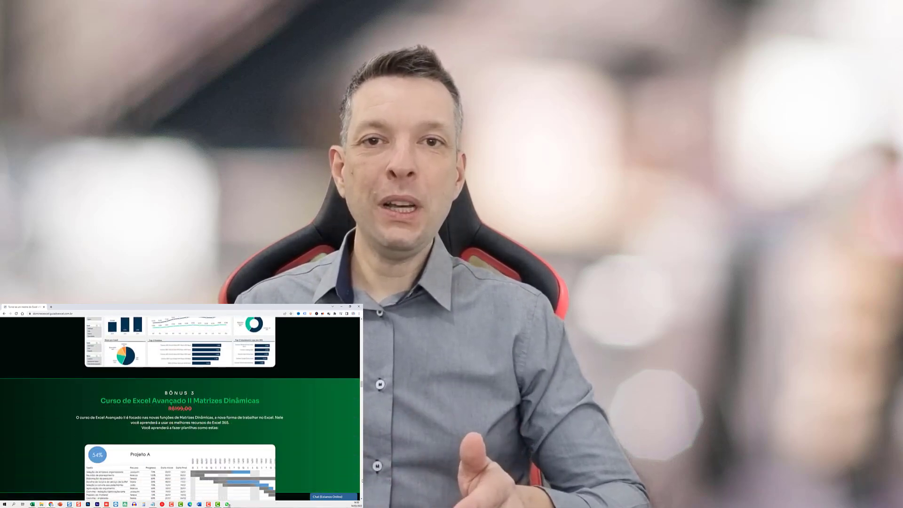
pyautogui.scroll(-7, 173, 363)
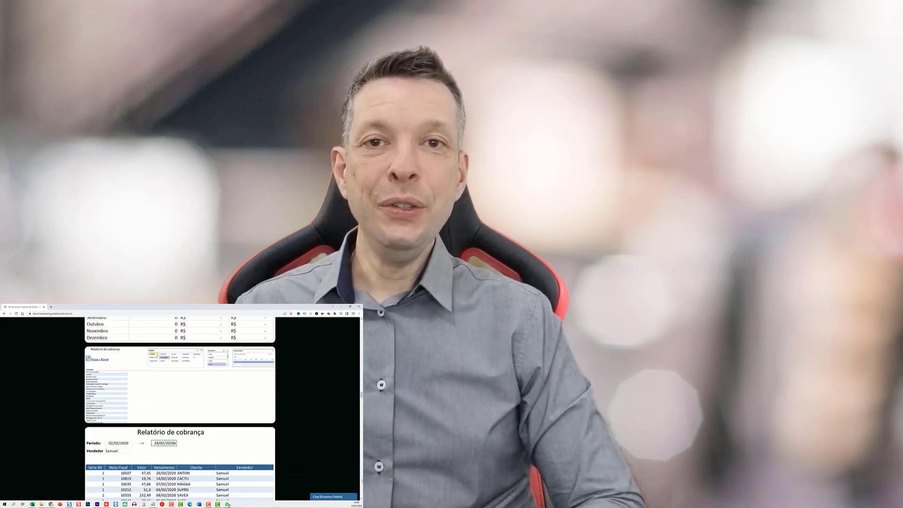
pyautogui.scroll(-8, 180, 404)
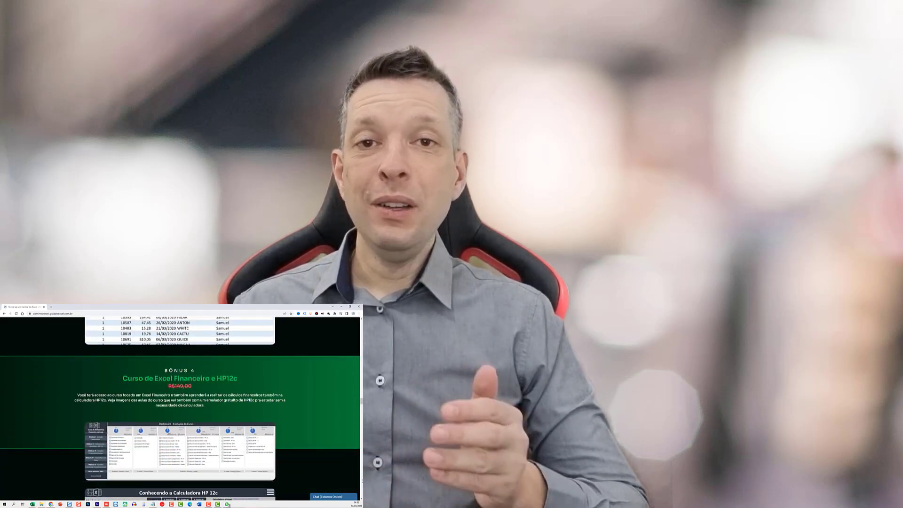
pyautogui.scroll(-8, 180, 404)
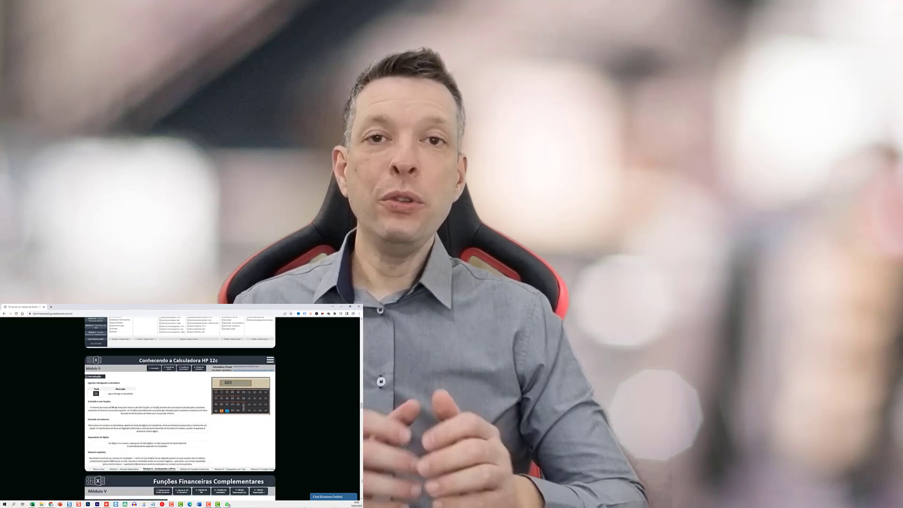
pyautogui.scroll(-4, 180, 405)
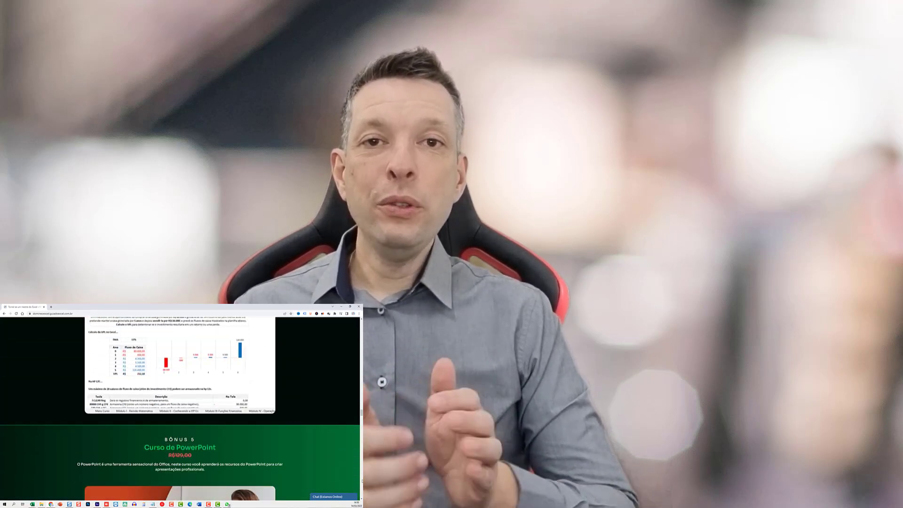
pyautogui.scroll(-8, 180, 405)
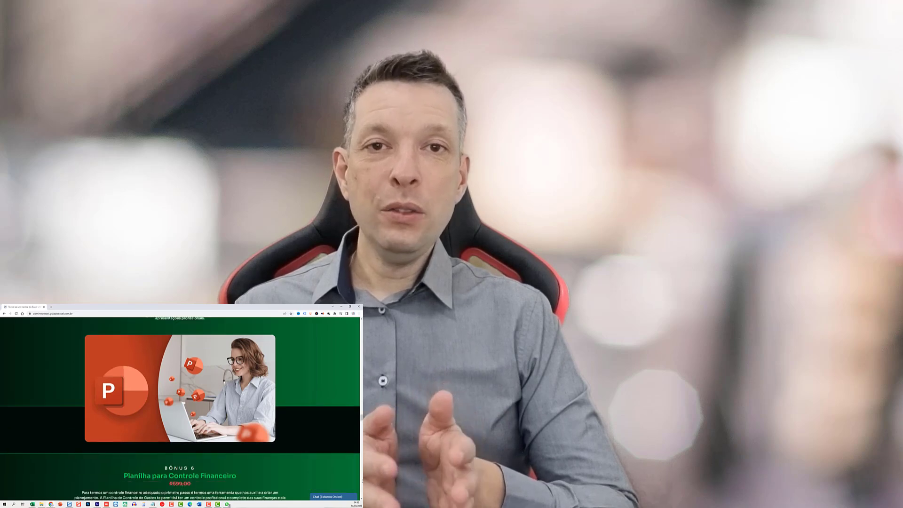
pyautogui.scroll(-5, 112, 437)
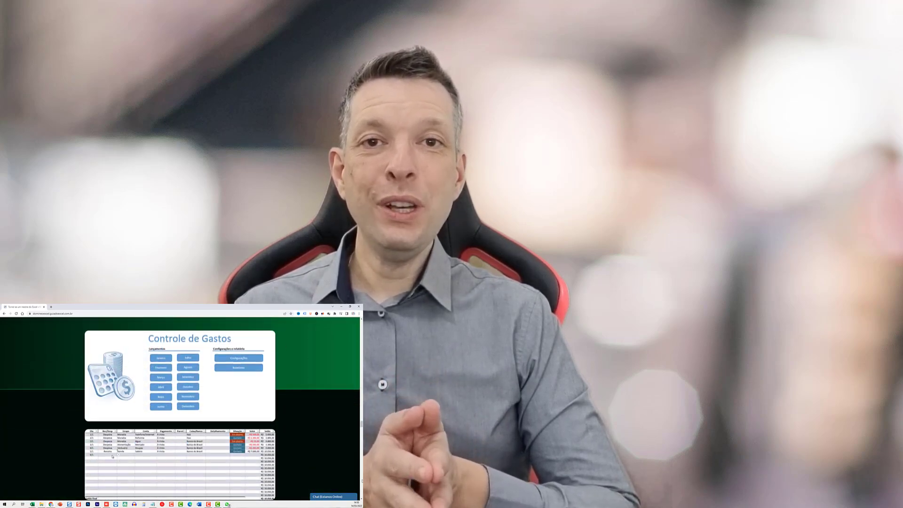
pyautogui.scroll(-10, 112, 437)
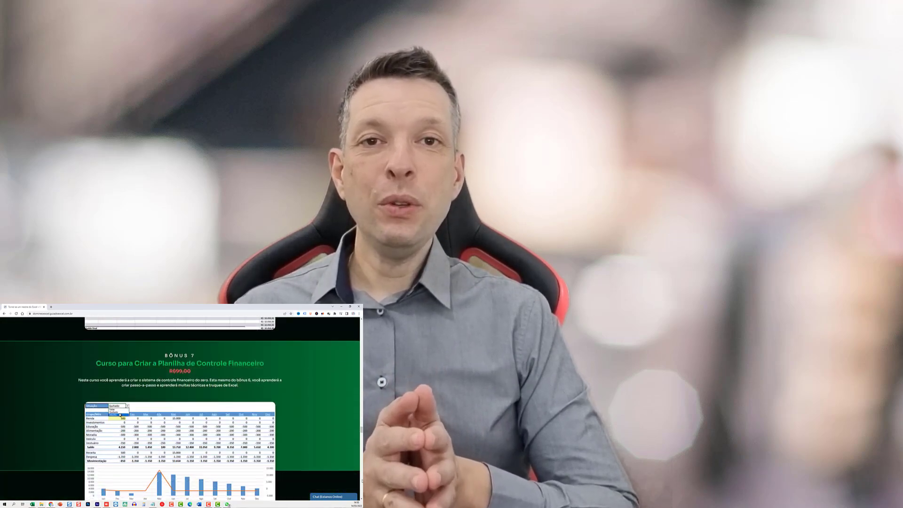
pyautogui.scroll(-10, 113, 437)
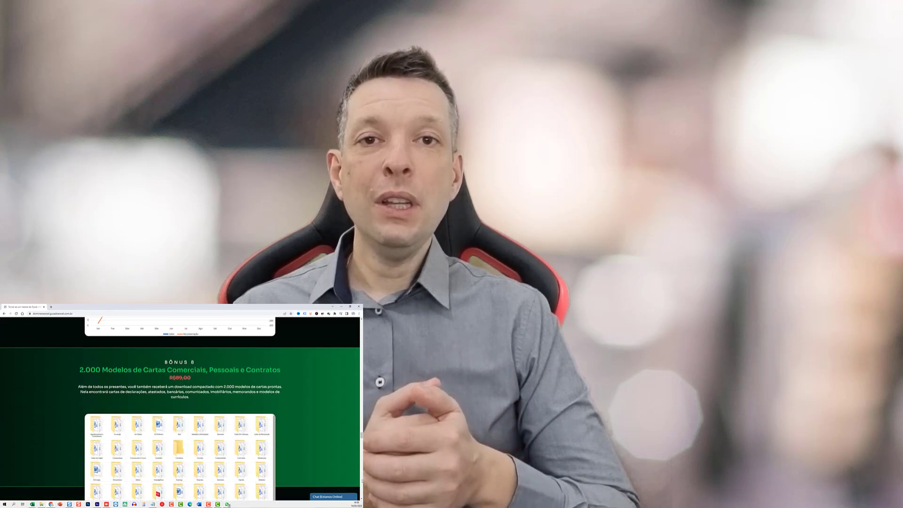
pyautogui.scroll(-6, 180, 409)
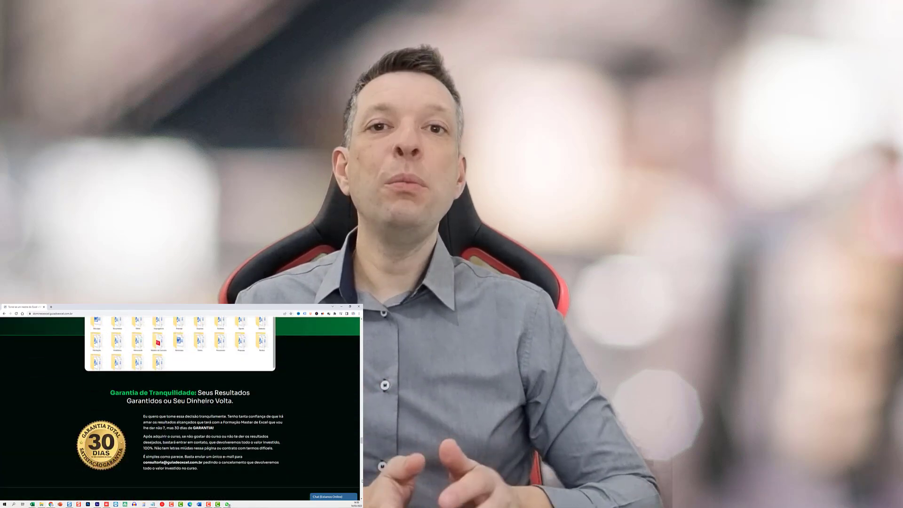
pyautogui.scroll(-3, 181, 409)
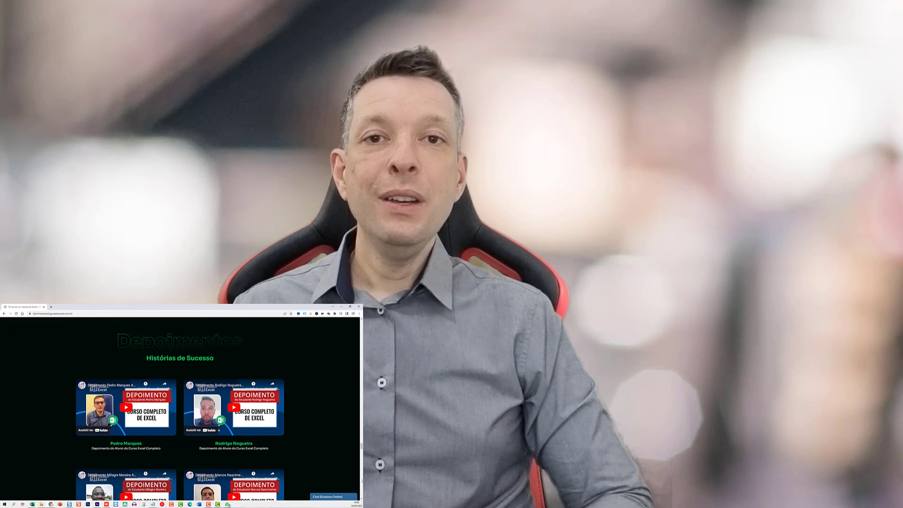
pyautogui.scroll(-5, 180, 409)
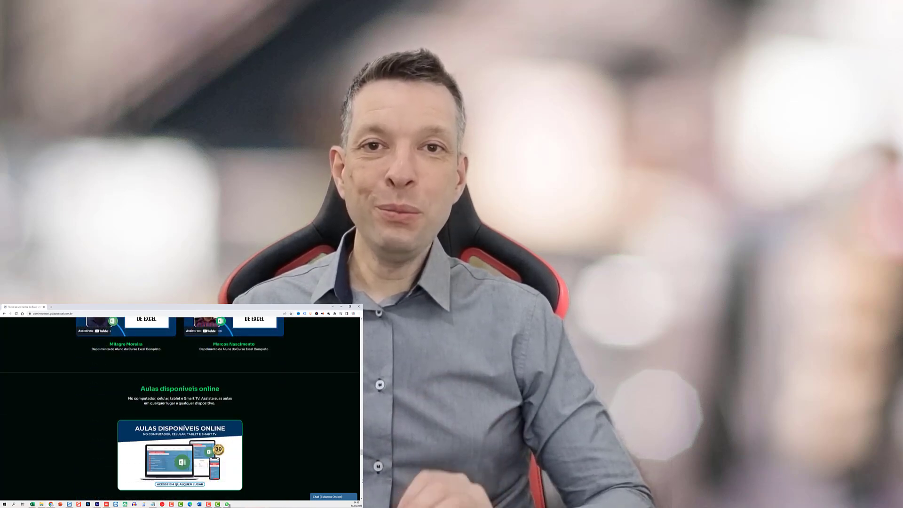
pyautogui.scroll(-8, 180, 409)
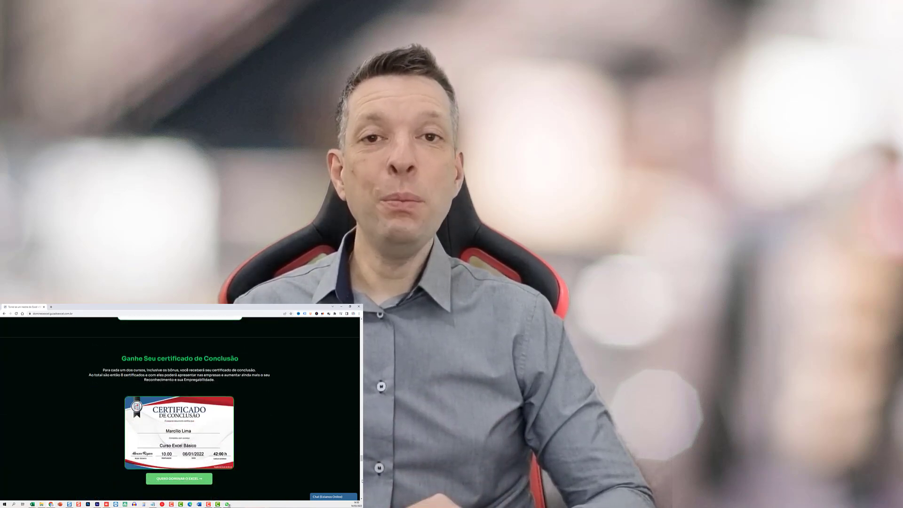
pyautogui.scroll(-5, 181, 409)
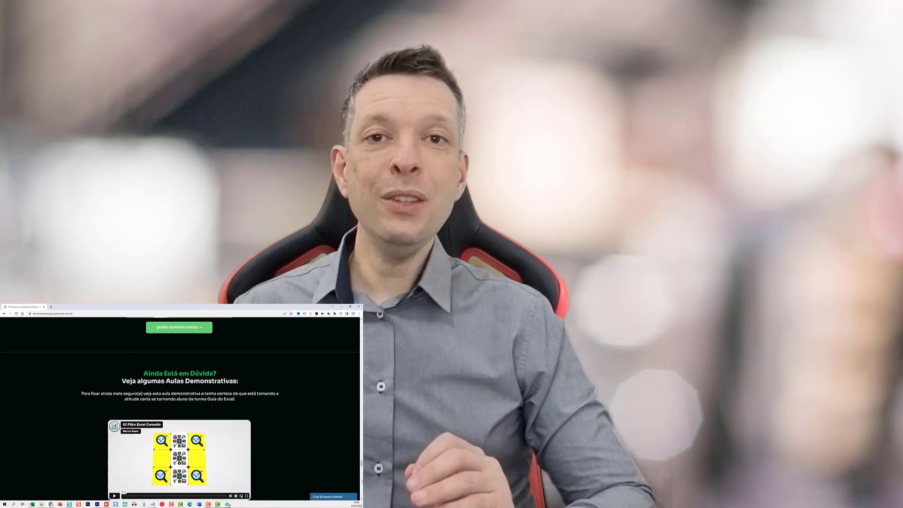
pyautogui.scroll(-3, 154, 420)
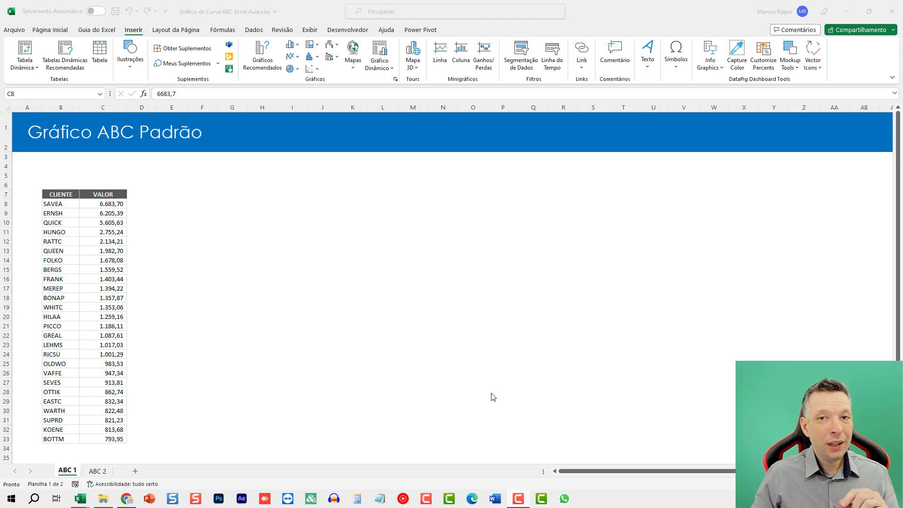
# Step: Examine the CLIENTE and VALOR columns of the table on the ABC 1 sheet
pyautogui.click(150, 264)
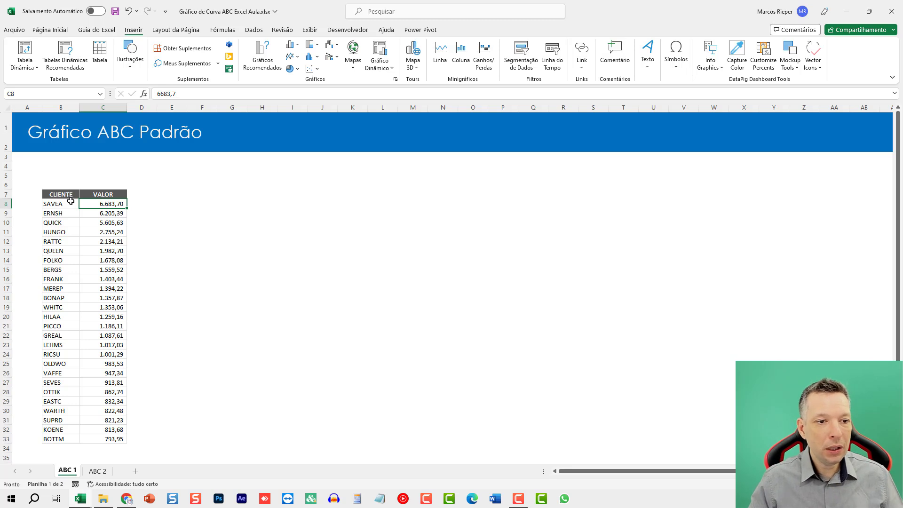
pyautogui.moveTo(58, 194); pyautogui.dragTo(61, 203)
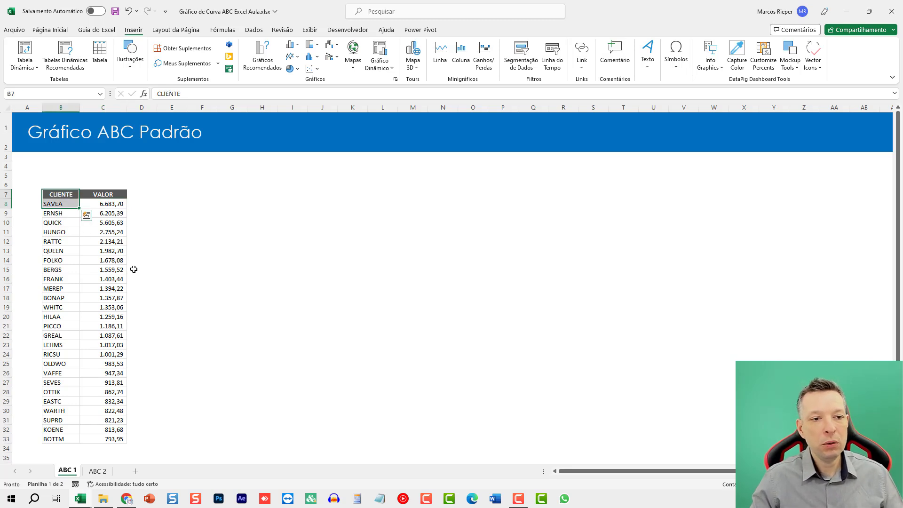
pyautogui.moveTo(54, 194); pyautogui.dragTo(58, 434)
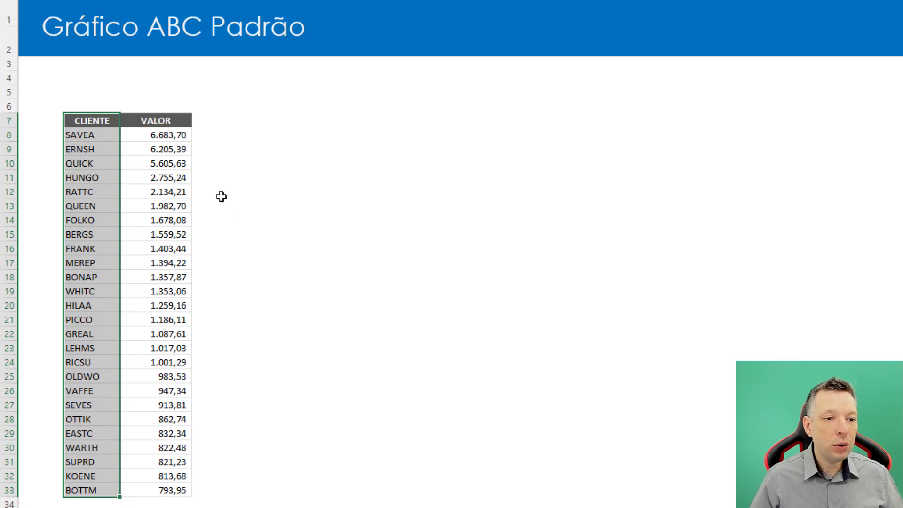
pyautogui.moveTo(165, 123); pyautogui.dragTo(140, 338)
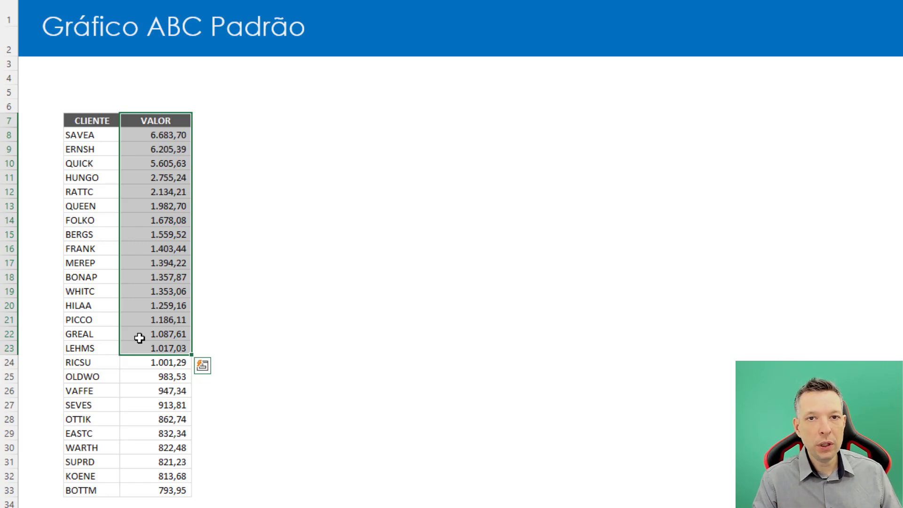
pyautogui.click(162, 136)
pyautogui.moveTo(158, 123); pyautogui.dragTo(145, 489)
pyautogui.scroll(5, 254, 375)
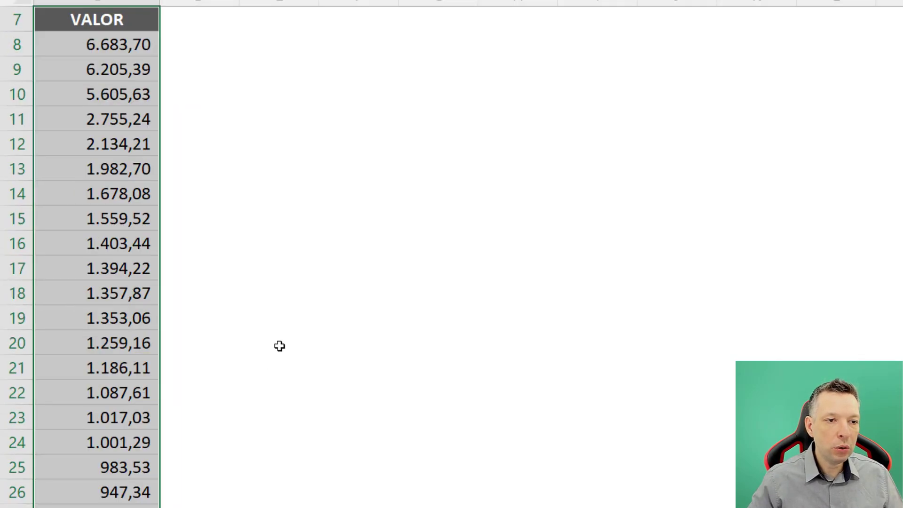
# Step: Insert a Pareto chart from the whole CLIENTE and VALOR table, including its headers
pyautogui.press('Home')
pyautogui.scroll(1, 280, 345)
pyautogui.scroll(1, 278, 342)
pyautogui.click(168, 169)
pyautogui.hotkey('ctrl', 'shift', 'Right')
pyautogui.hotkey('ctrl', 'shift', 'Down')
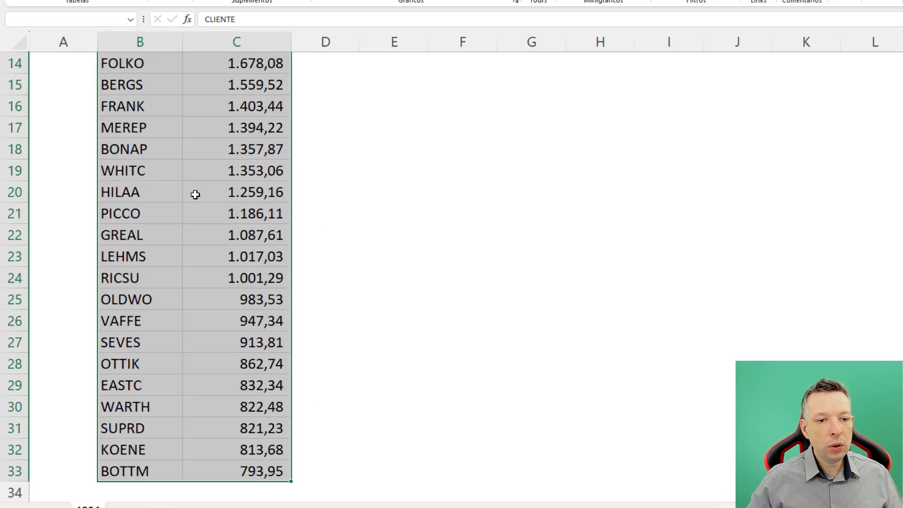
pyautogui.scroll(5, 211, 271)
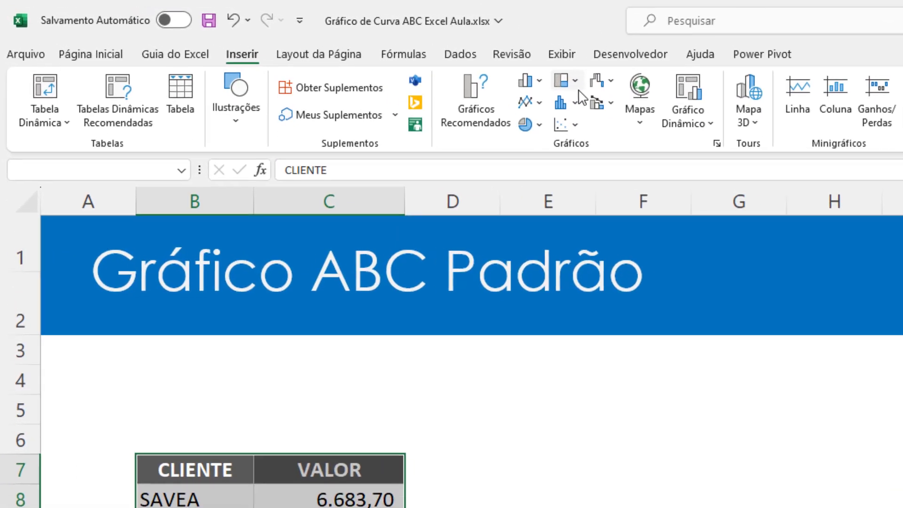
pyautogui.click(581, 101)
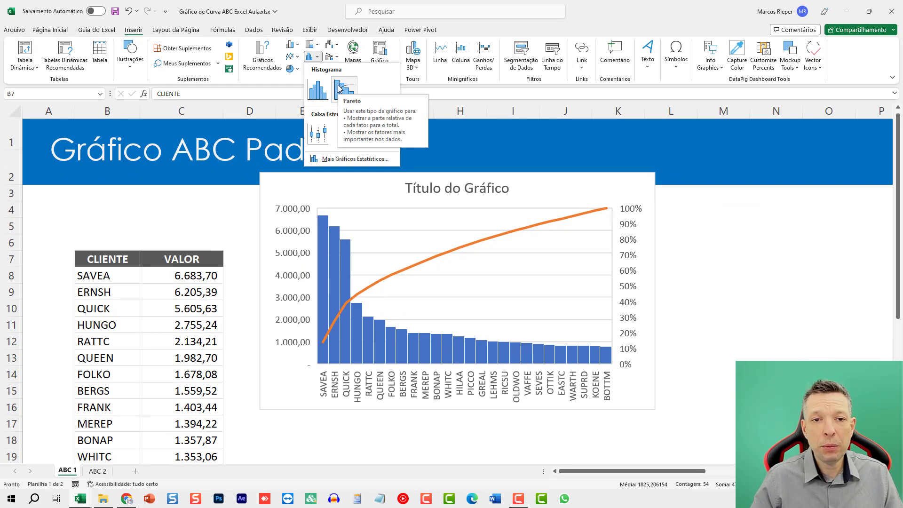
pyautogui.click(340, 88)
# Step: Place the Pareto chart beside the table from row 6 and check its bars and cumulative curve
pyautogui.moveTo(349, 183); pyautogui.dragTo(339, 254)
pyautogui.scroll(-2, 472, 272)
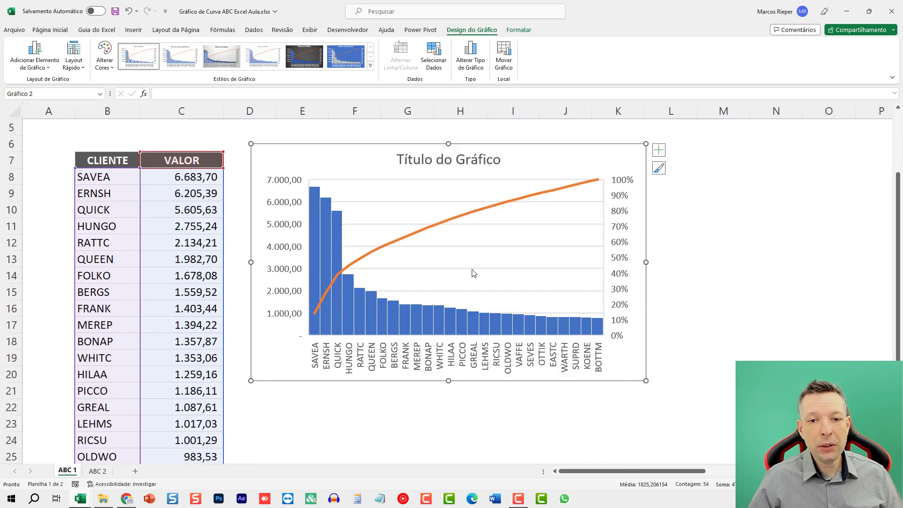
pyautogui.moveTo(405, 312)
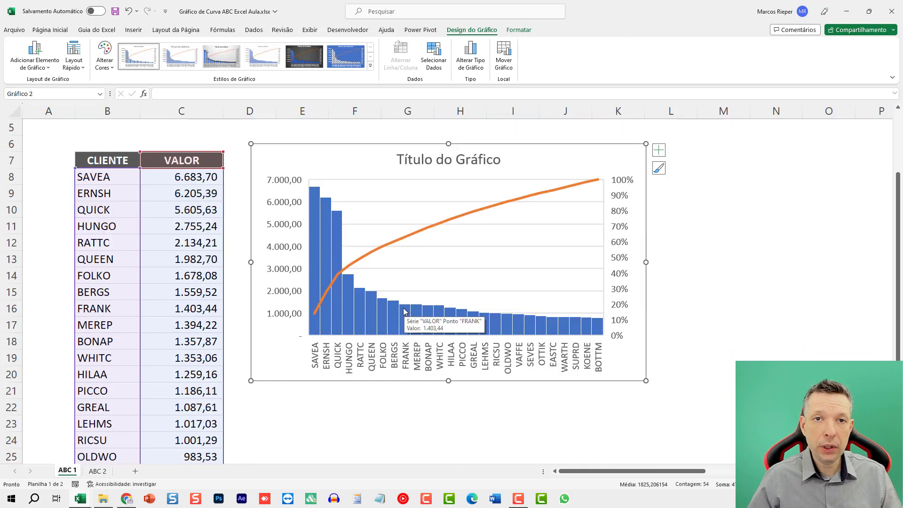
pyautogui.moveTo(320, 205)
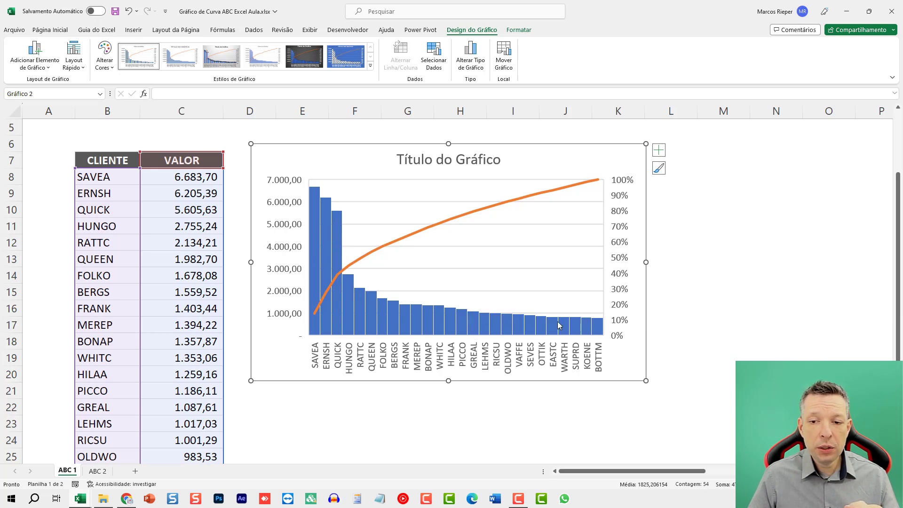
pyautogui.moveTo(590, 321)
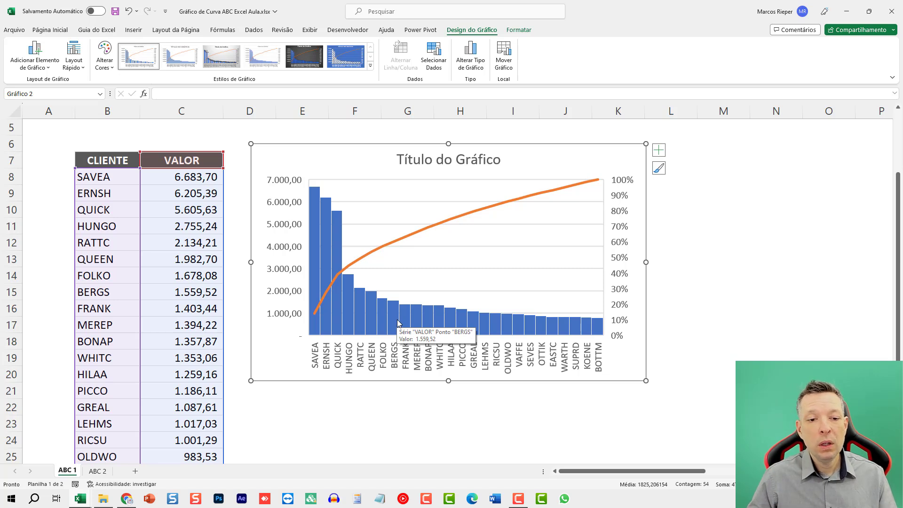
pyautogui.click(336, 424)
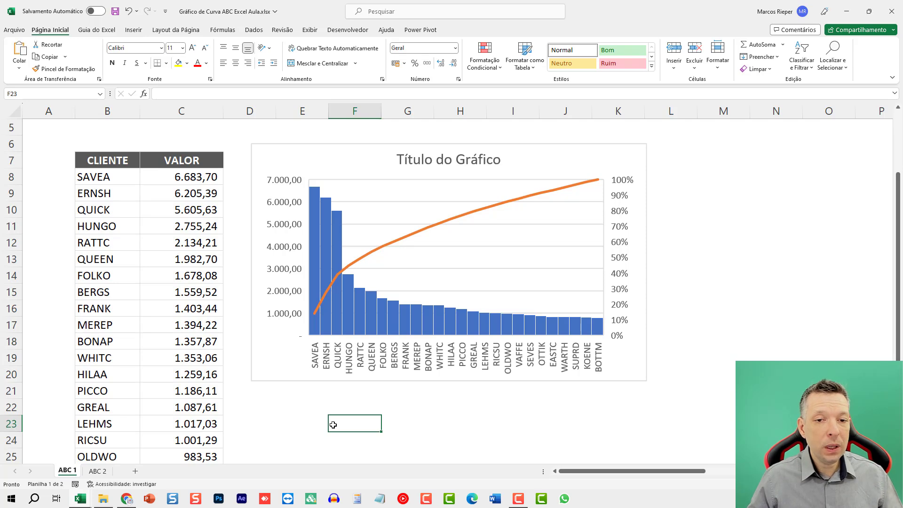
pyautogui.scroll(2, 333, 425)
pyautogui.keyDown('ctrl'); pyautogui.scroll(-2, 350, 318); pyautogui.keyUp('ctrl')
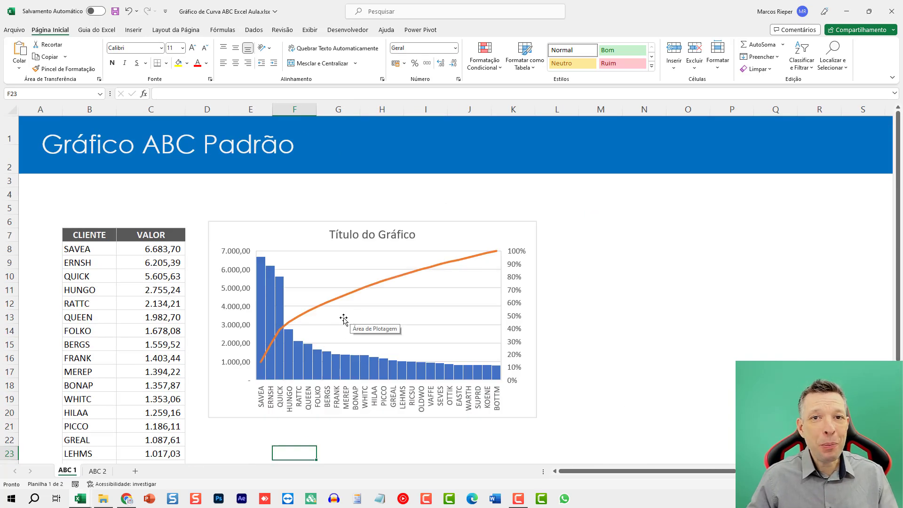
# Step: Switch to the ABC 2 sheet and review the product table's rows and its CLAS column
pyautogui.click(104, 474)
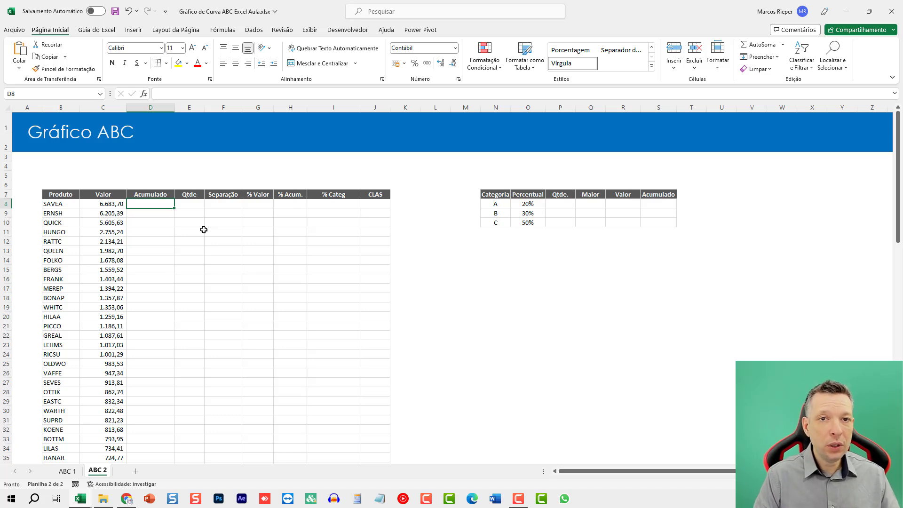
pyautogui.moveTo(59, 205); pyautogui.dragTo(103, 205)
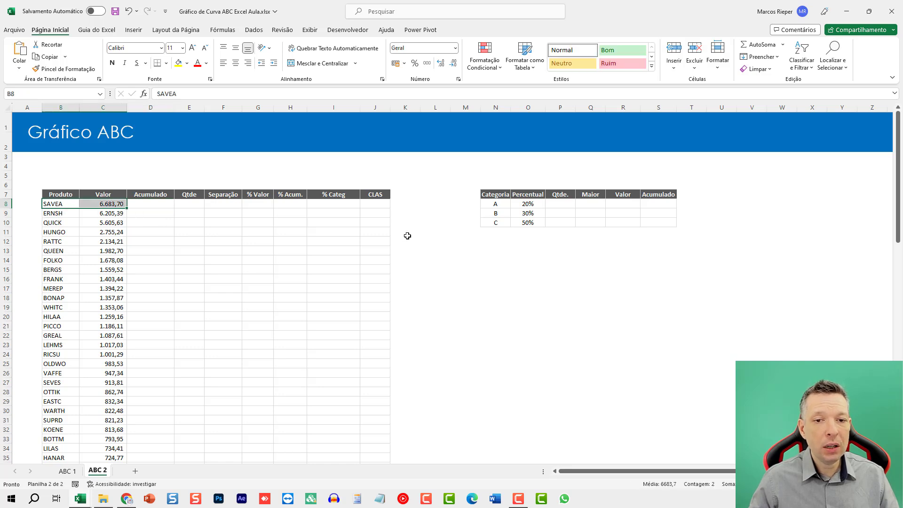
pyautogui.click(60, 213)
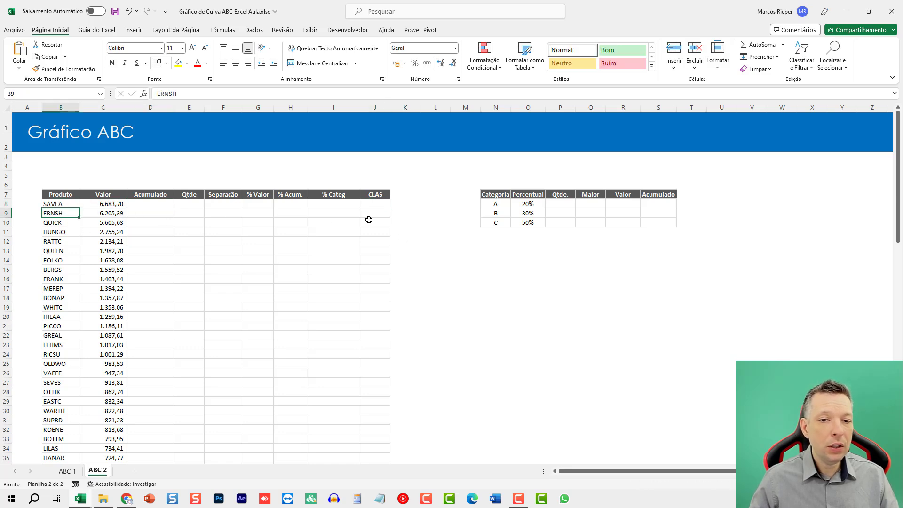
pyautogui.click(370, 210)
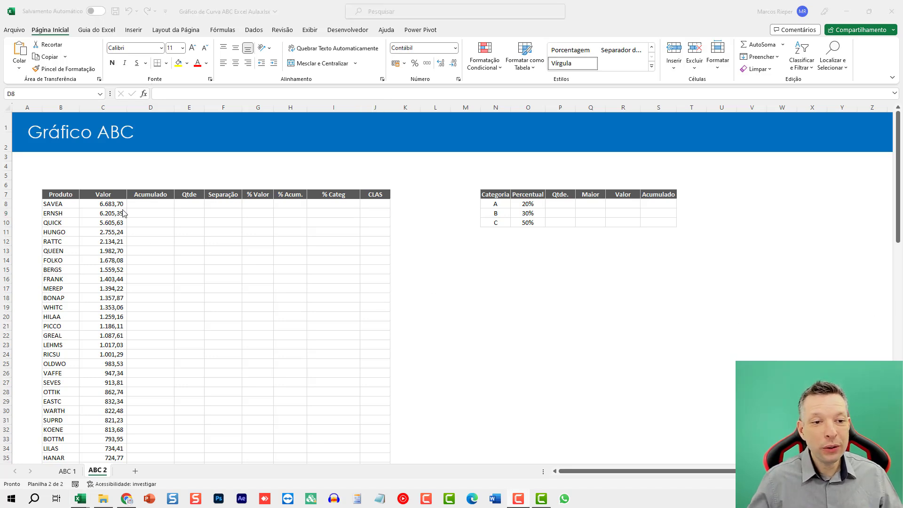
# Step: Examine the Produto and Valor columns of the ABC 2 table, looking through the product rows
pyautogui.click(148, 202)
pyautogui.scroll(2, 242, 264)
pyautogui.scroll(2, 242, 266)
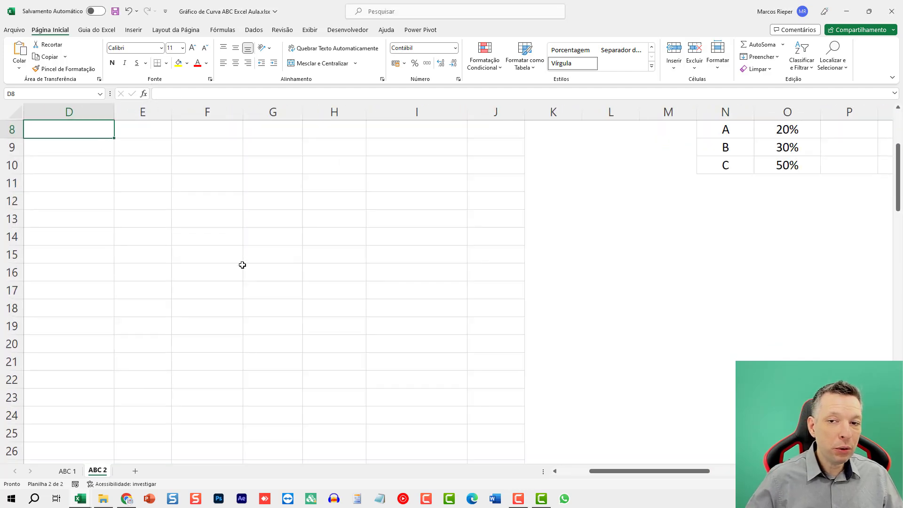
pyautogui.hotkey('ctrl', 'Home')
pyautogui.moveTo(118, 277); pyautogui.dragTo(122, 399)
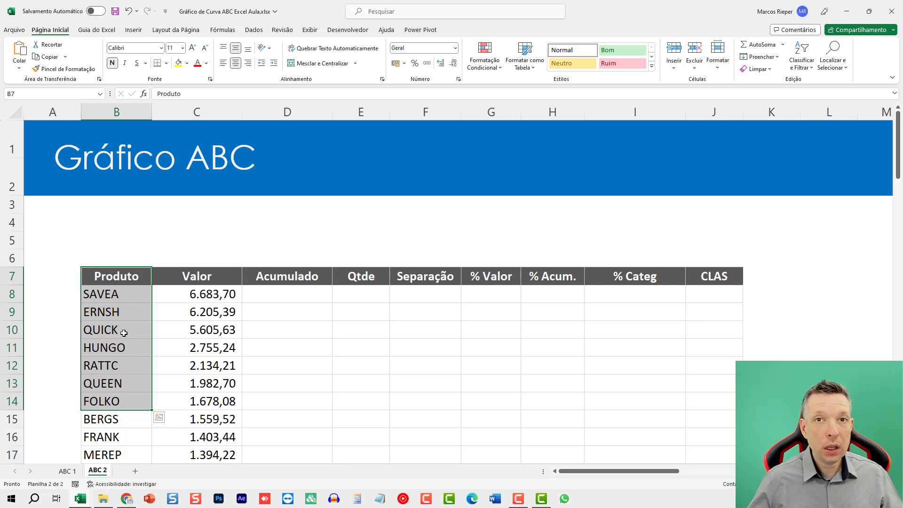
pyautogui.click(205, 277)
pyautogui.moveTo(205, 279); pyautogui.dragTo(205, 402)
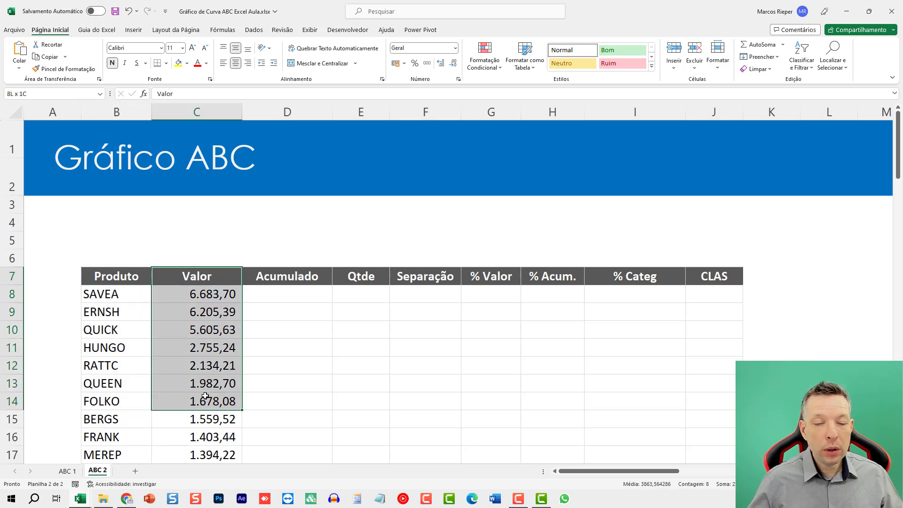
pyautogui.click(192, 296)
pyautogui.scroll(-7, 198, 312)
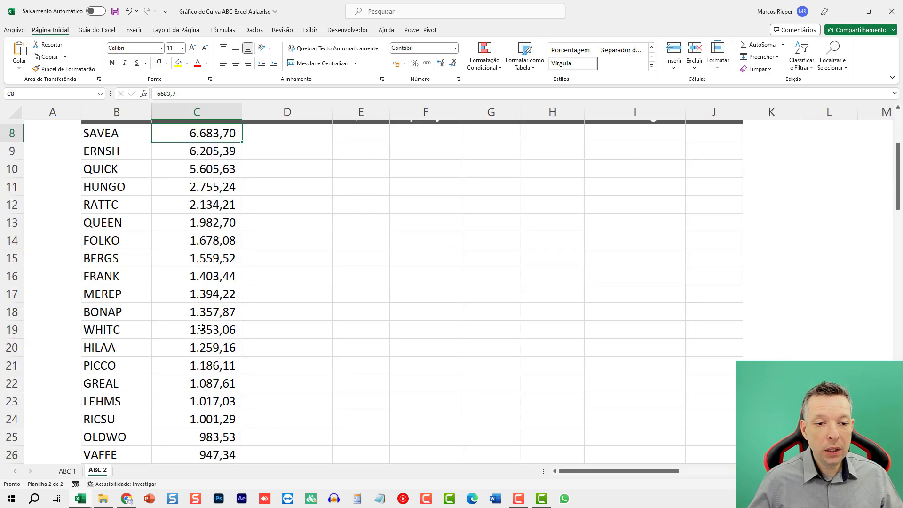
pyautogui.scroll(-6, 199, 331)
pyautogui.scroll(13, 201, 319)
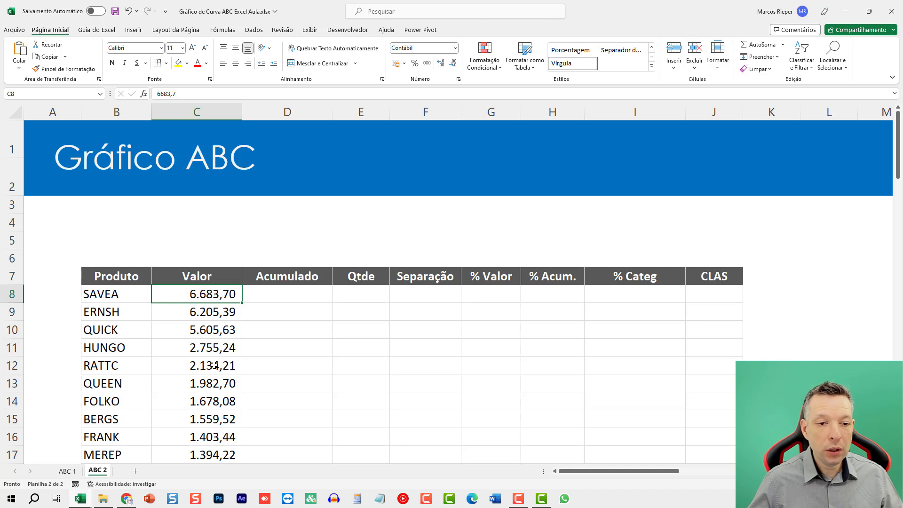
# Step: Start a running-total formula in the first Acumulado cell, D8, using SOMA over the range C8:C8
pyautogui.click(278, 299)
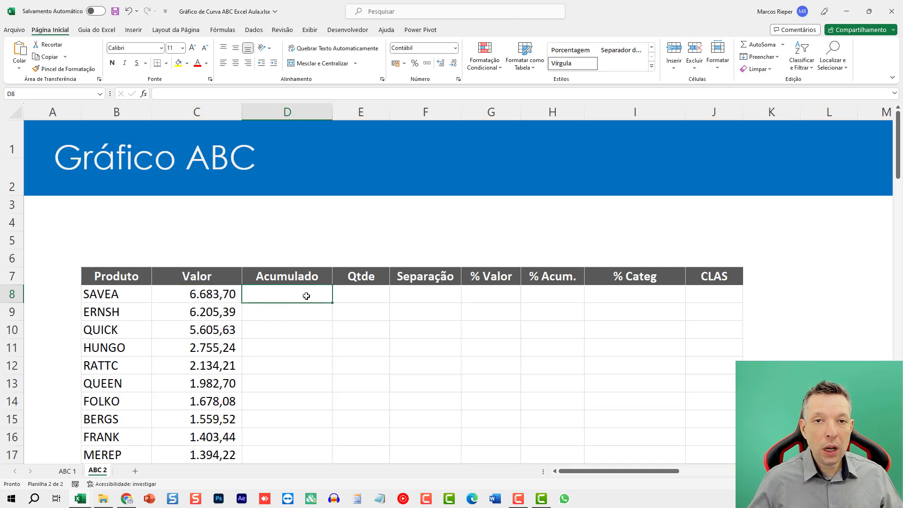
pyautogui.moveTo(226, 294); pyautogui.dragTo(218, 329)
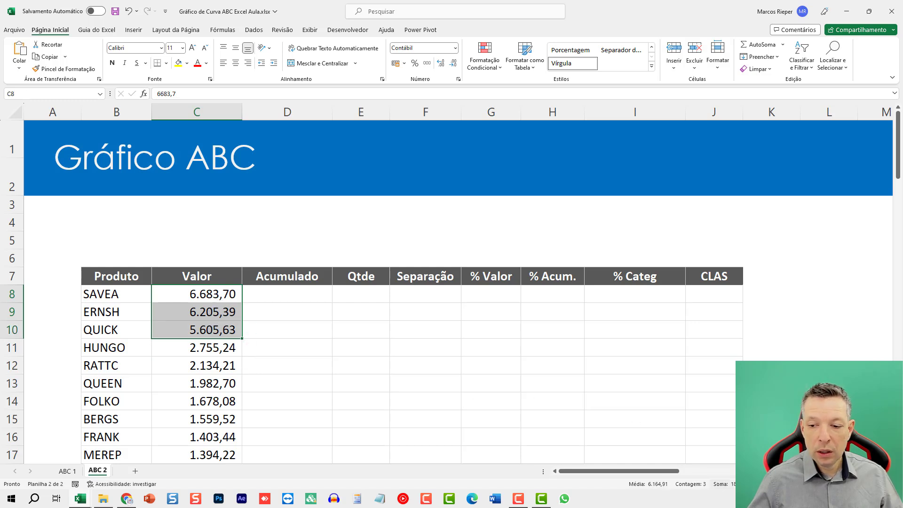
pyautogui.click(289, 296)
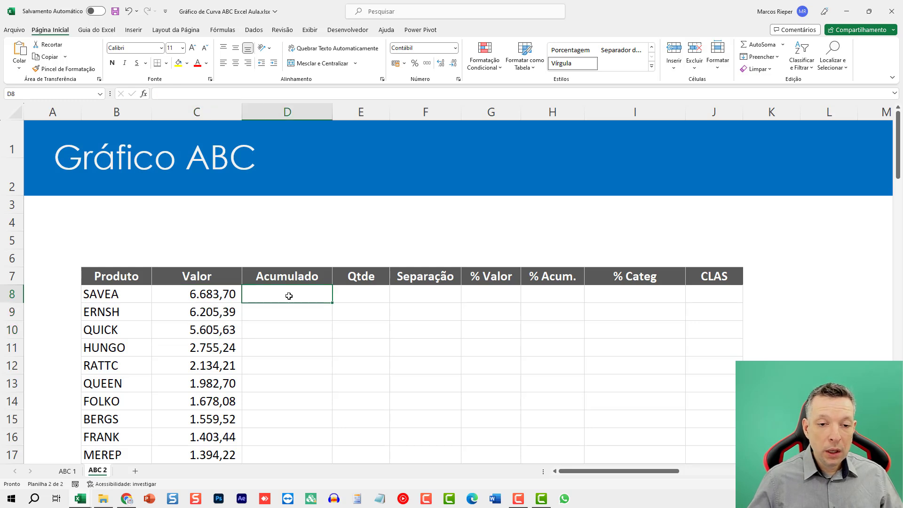
pyautogui.write('=')
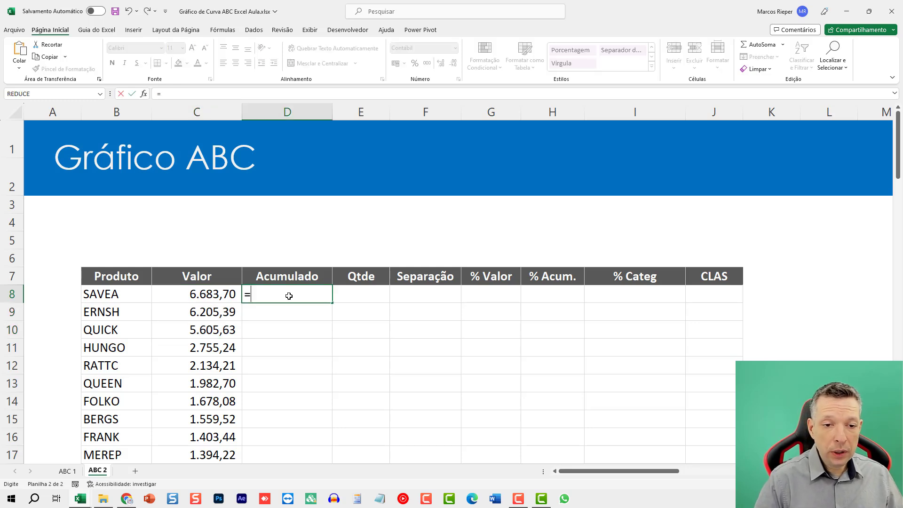
pyautogui.write('soma(')
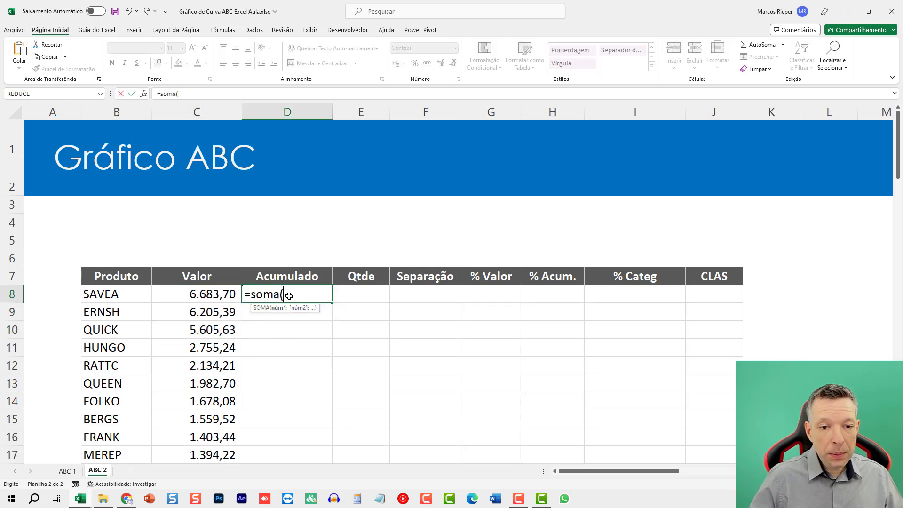
pyautogui.click(207, 295)
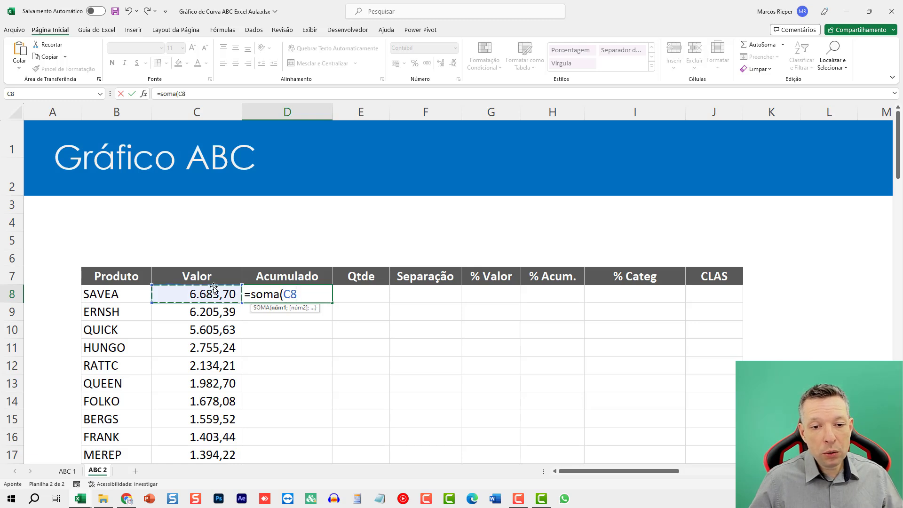
pyautogui.press('F4')
pyautogui.press('F8')
# Step: Make only the start of the range absolute and complete the D8 formula as =SOMA($C$8:C8)
pyautogui.click(295, 294)
pyautogui.hotkey('shift', 'End')
pyautogui.press('F4')
pyautogui.press('F4')
pyautogui.press('F4')
pyautogui.press('F4')
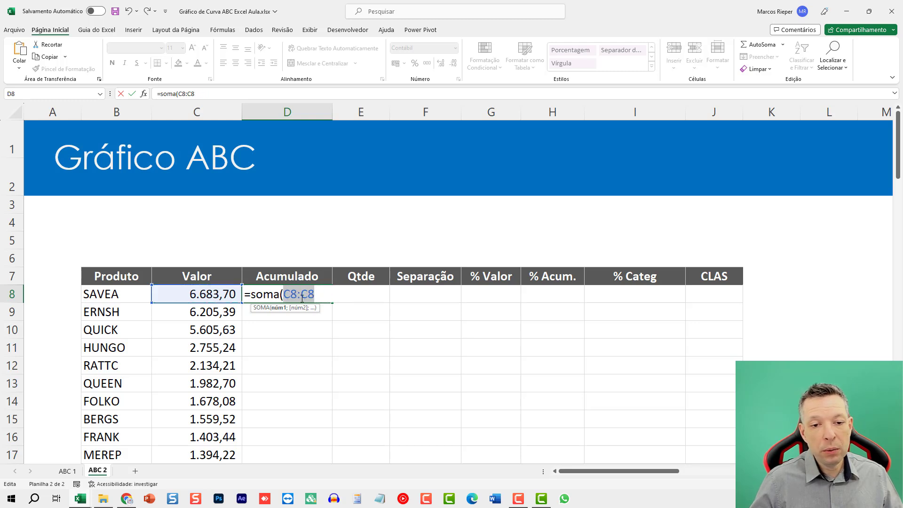
pyautogui.doubleClick(295, 294)
pyautogui.press('F4')
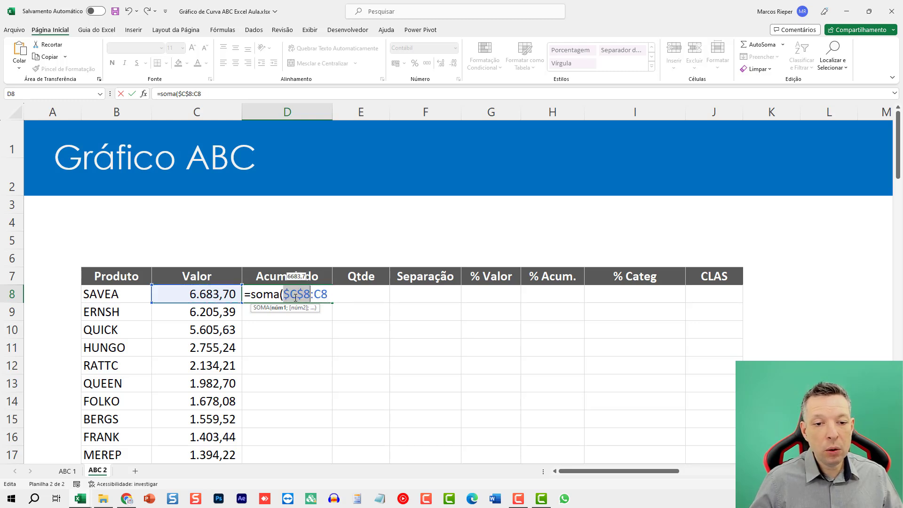
pyautogui.click(333, 296)
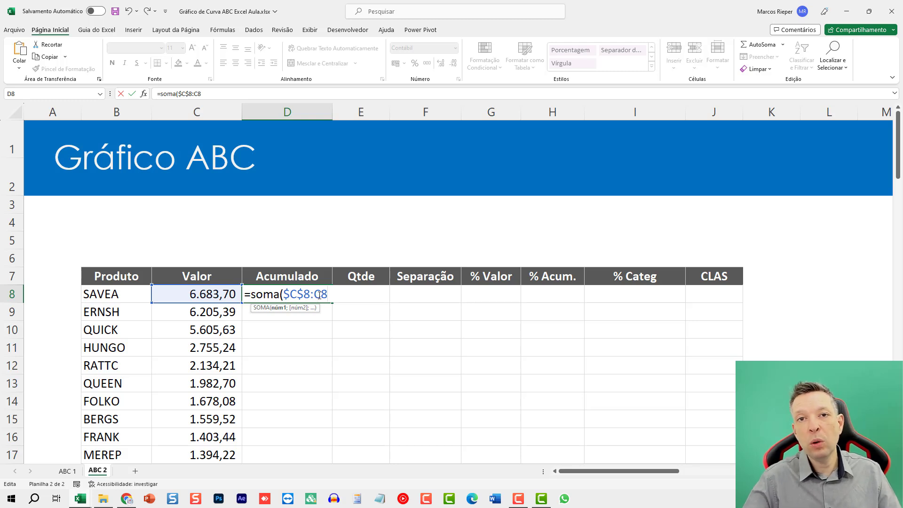
pyautogui.write(')')
pyautogui.hotkey('ctrl', 'Return')
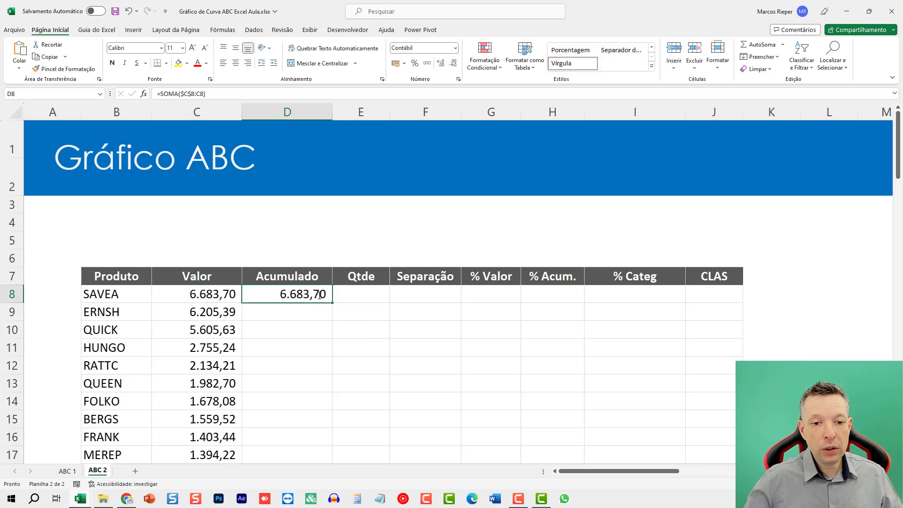
# Step: Fill the running-total formula down the Acumulado column and check the copied formula in the ERNSH row
pyautogui.doubleClick(333, 304)
pyautogui.click(301, 312)
pyautogui.doubleClick(301, 312)
pyautogui.press('Return')
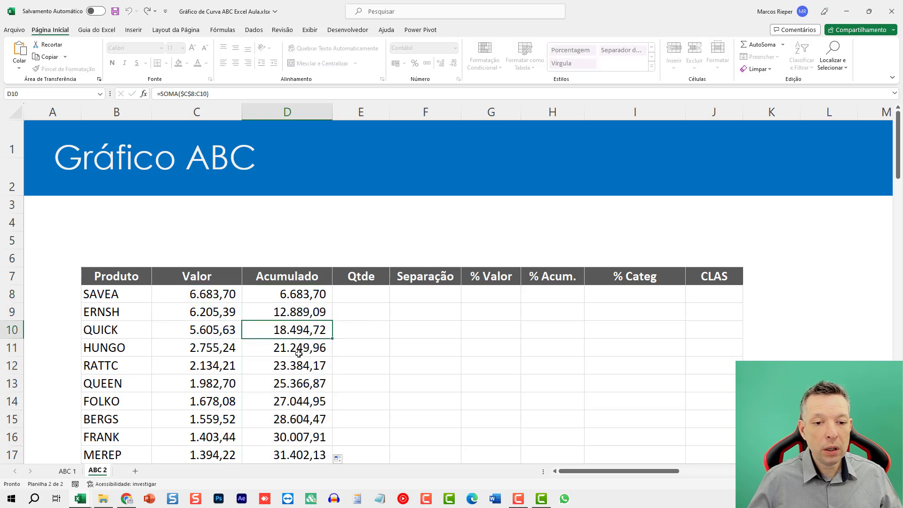
# Step: Inspect the expanding SOMA range in the Acumulado formulas of the HUNGO and QUEEN rows
pyautogui.doubleClick(298, 349)
pyautogui.moveTo(320, 348); pyautogui.dragTo(340, 348)
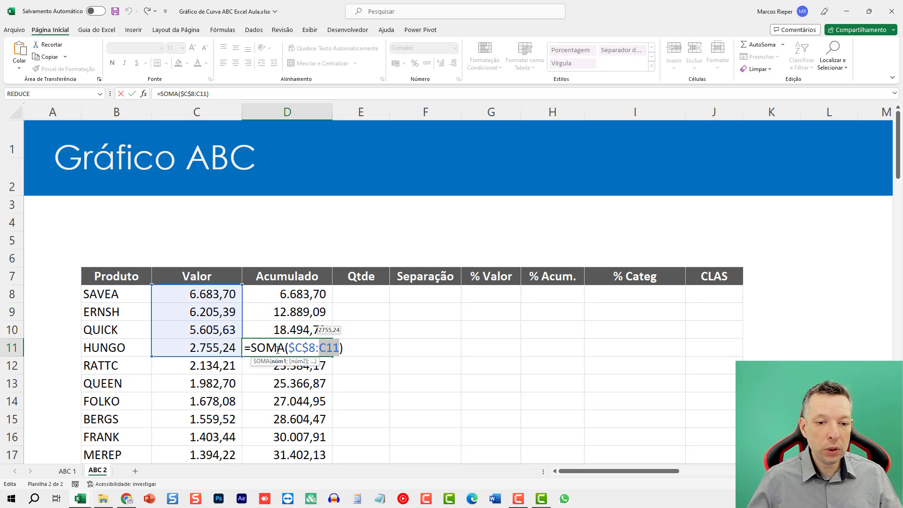
pyautogui.press('Return')
pyautogui.doubleClick(292, 382)
pyautogui.press('Escape')
pyautogui.scroll(-4, 337, 372)
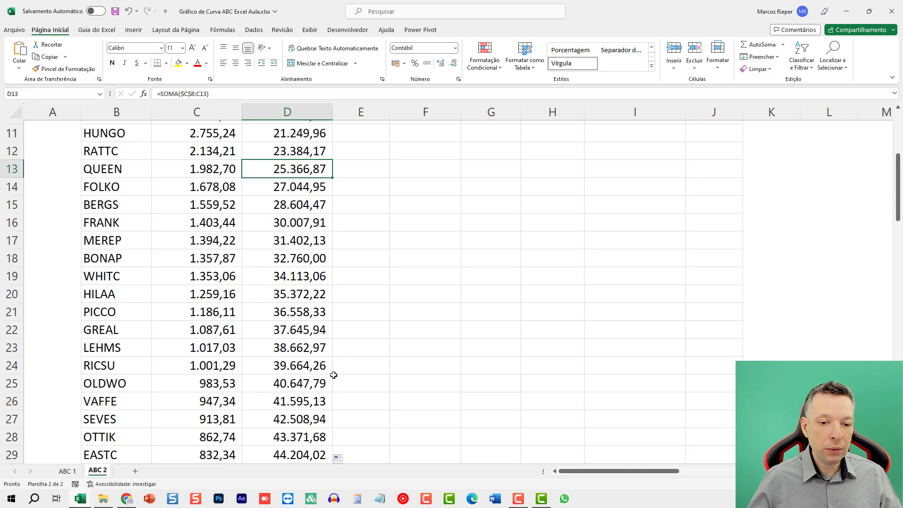
pyautogui.scroll(4, 334, 374)
pyautogui.scroll(1, 333, 374)
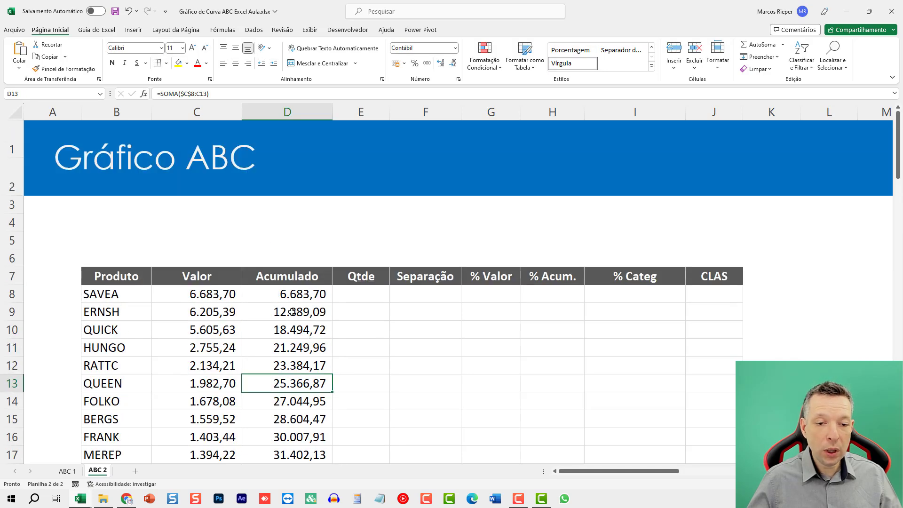
# Step: Examine the Acumulado values from the first products to the last row, CENTC, comparing them with their products and values
pyautogui.moveTo(286, 294); pyautogui.dragTo(284, 310)
pyautogui.click(275, 311)
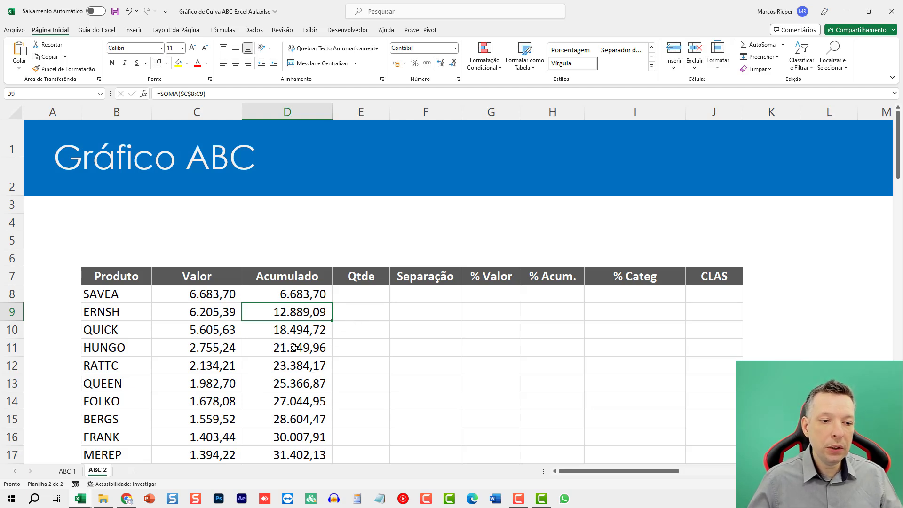
pyautogui.moveTo(294, 347); pyautogui.dragTo(117, 348)
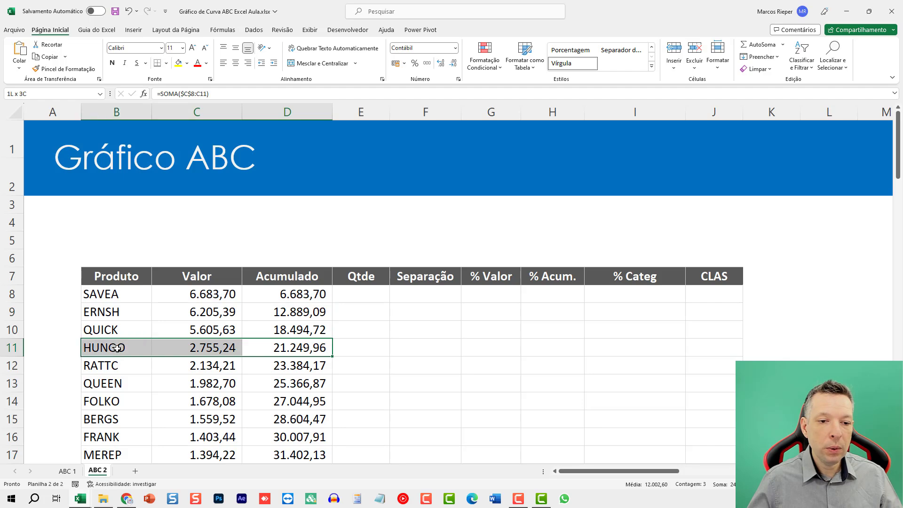
pyautogui.click(286, 351)
pyautogui.scroll(-15, 310, 372)
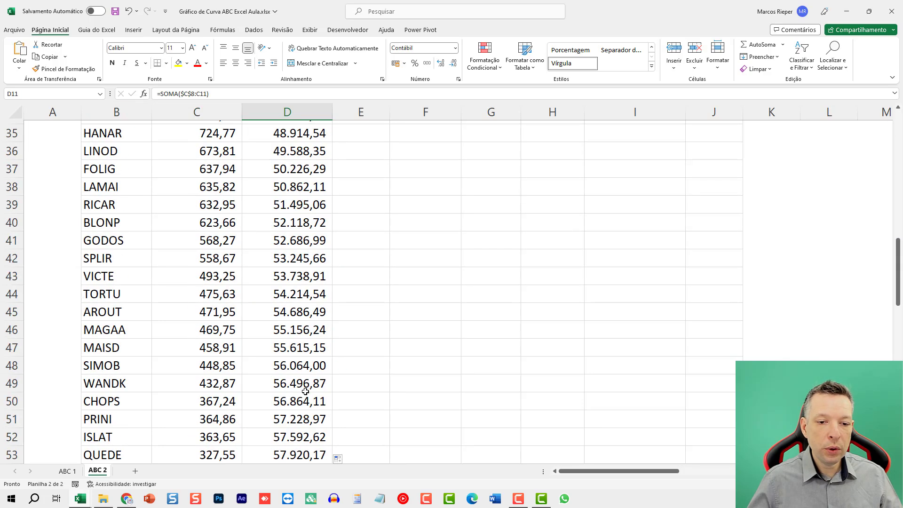
pyautogui.scroll(-13, 305, 391)
pyautogui.click(298, 313)
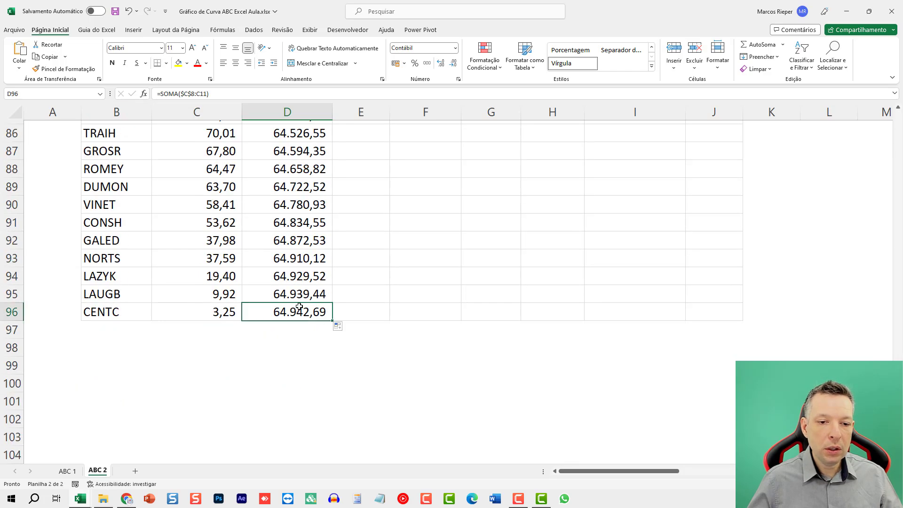
pyautogui.scroll(5, 353, 355)
pyautogui.scroll(20, 353, 355)
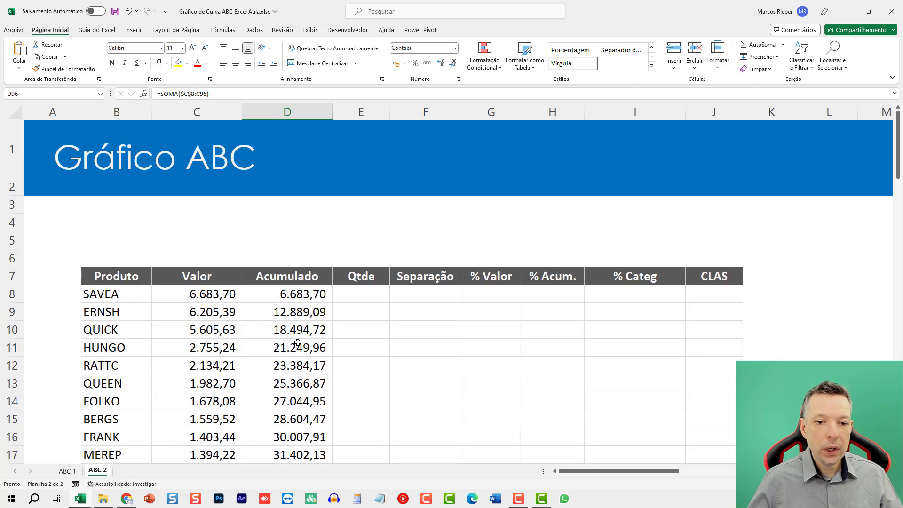
pyautogui.click(288, 334)
pyautogui.click(281, 354)
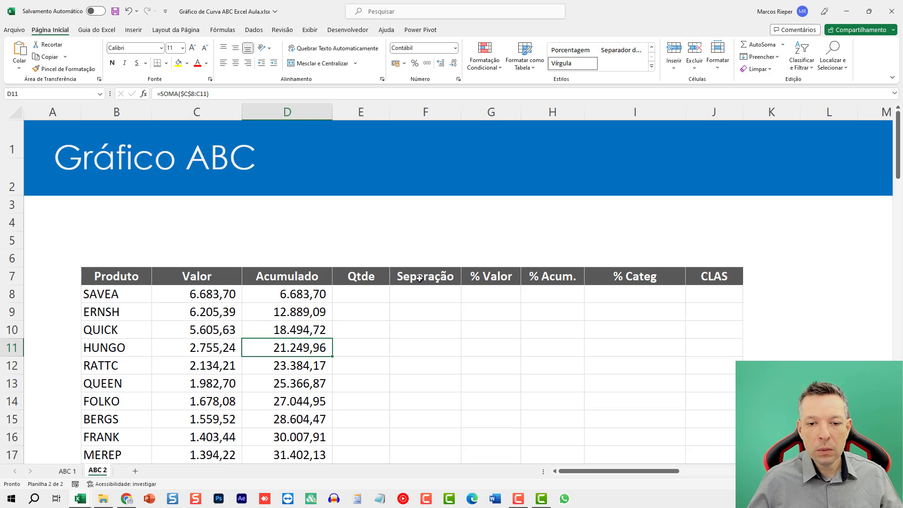
# Step: Start the % Valor formula in G8, dividing C8 by the SOMA of the whole Valor range C8:C96
pyautogui.click(497, 294)
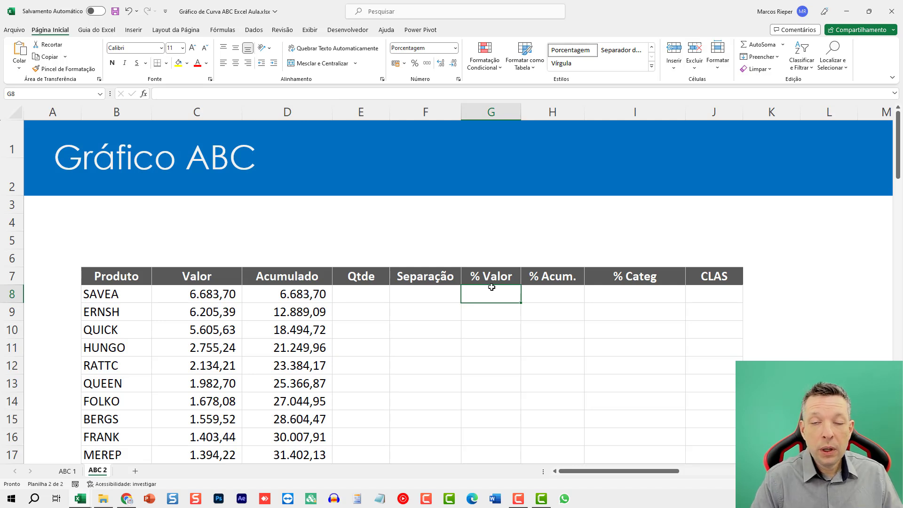
pyautogui.click(233, 295)
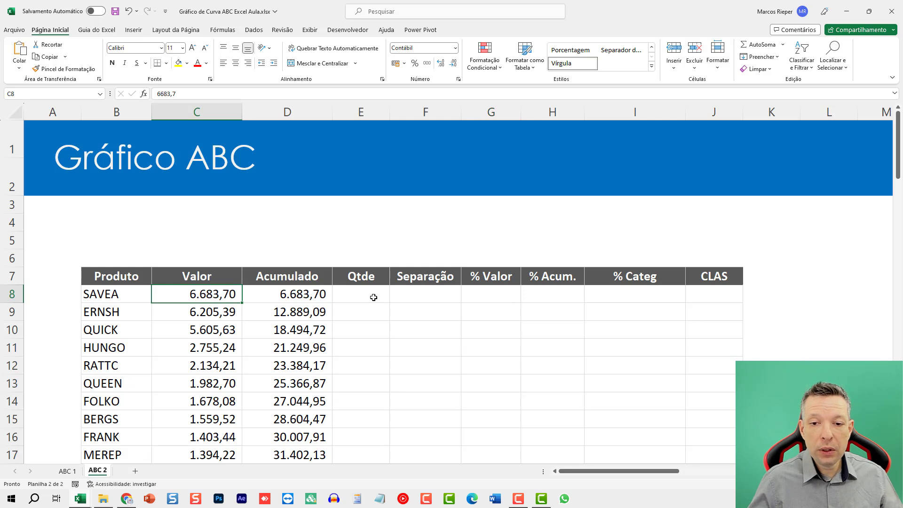
pyautogui.moveTo(212, 292)
pyautogui.mouseDown()
pyautogui.moveTo(210, 319)
pyautogui.moveTo(223, 299)
pyautogui.mouseUp()
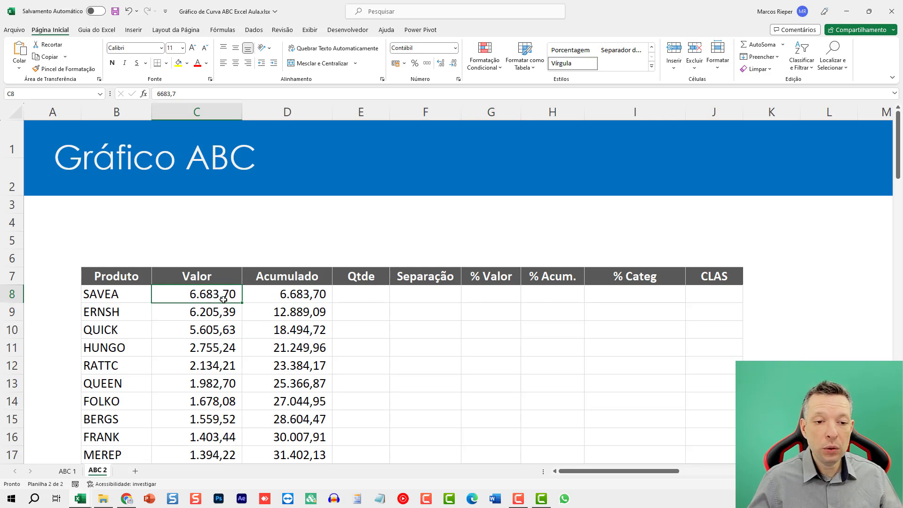
pyautogui.click(489, 292)
pyautogui.write('=')
pyautogui.press('Left')
pyautogui.press('Left')
pyautogui.press('Left')
pyautogui.press('Left')
pyautogui.write('/')
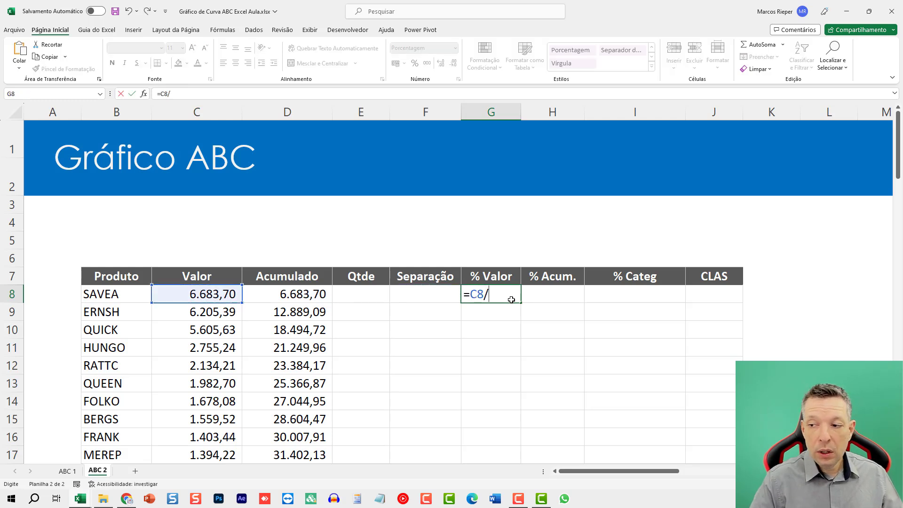
pyautogui.write('soma')
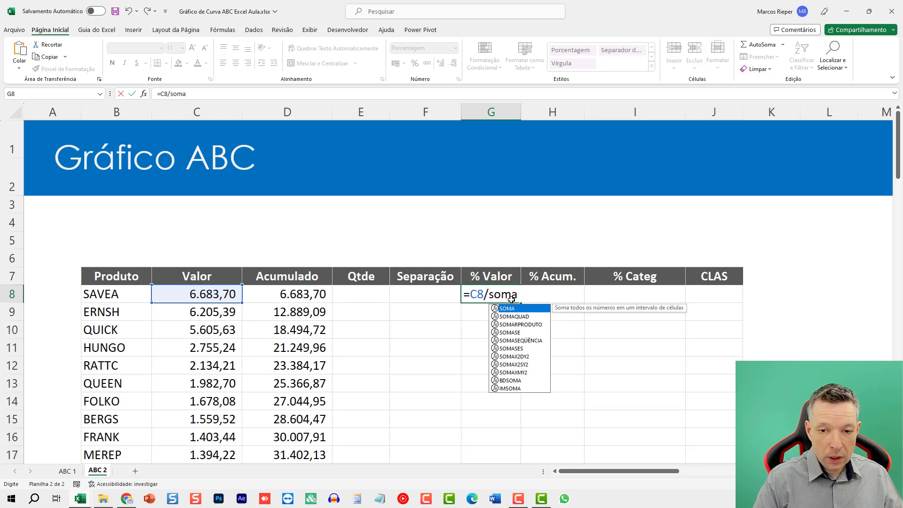
pyautogui.write('(')
pyautogui.click(236, 295)
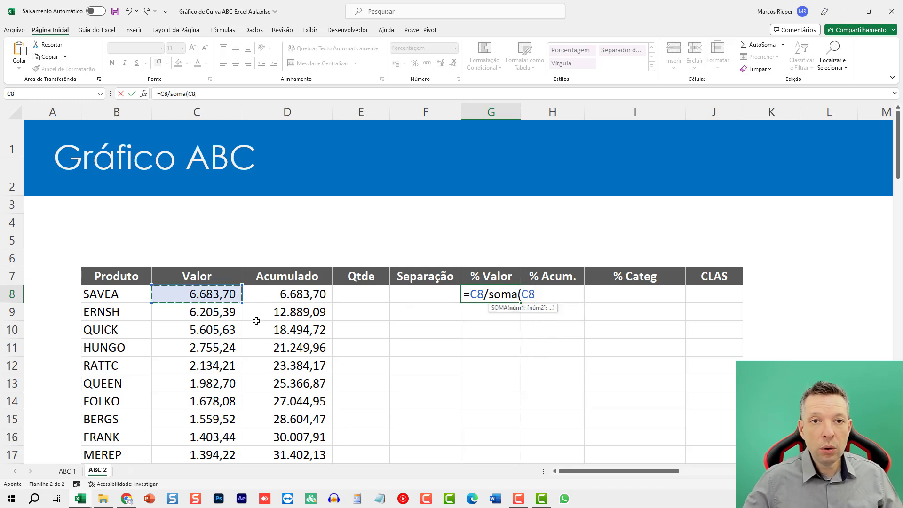
pyautogui.hotkey('ctrl', 'shift', 'Down')
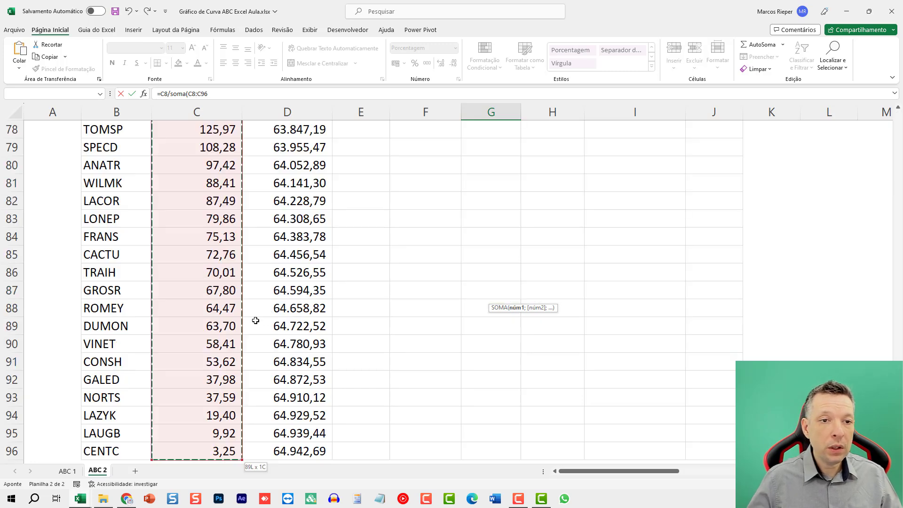
# Step: Make the SOMA range in the G8 formula absolute and complete it as =C8/SOMA($C$8:$C$96)
pyautogui.click(225, 93)
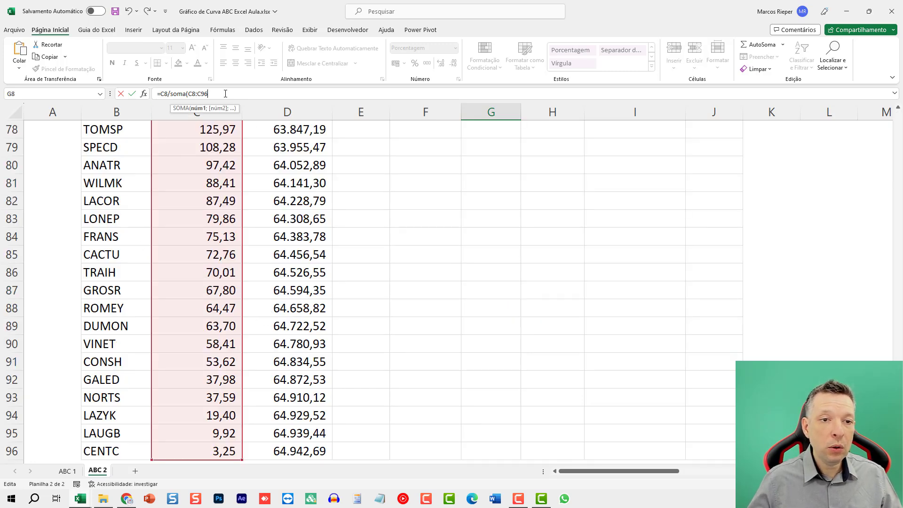
pyautogui.press('F4')
pyautogui.click(200, 96)
pyautogui.press('F4')
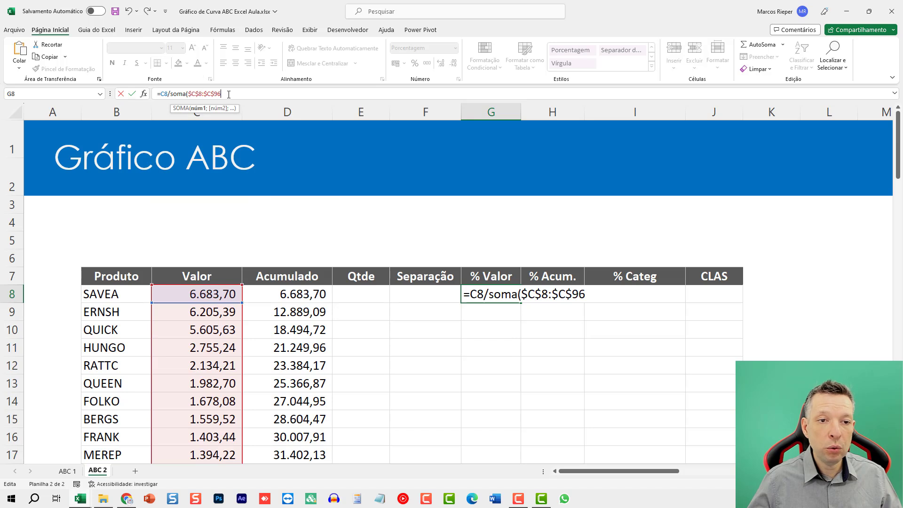
pyautogui.click(584, 292)
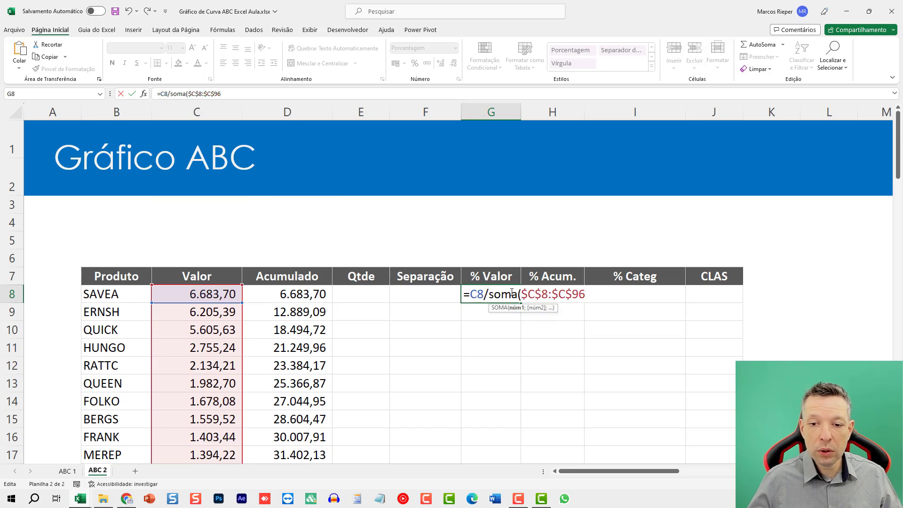
pyautogui.write(')')
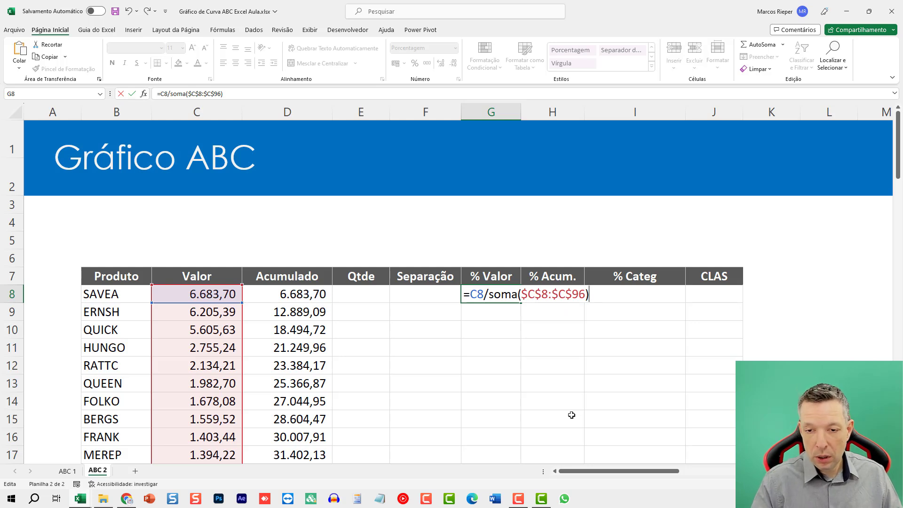
pyautogui.press('Return')
pyautogui.press('Up')
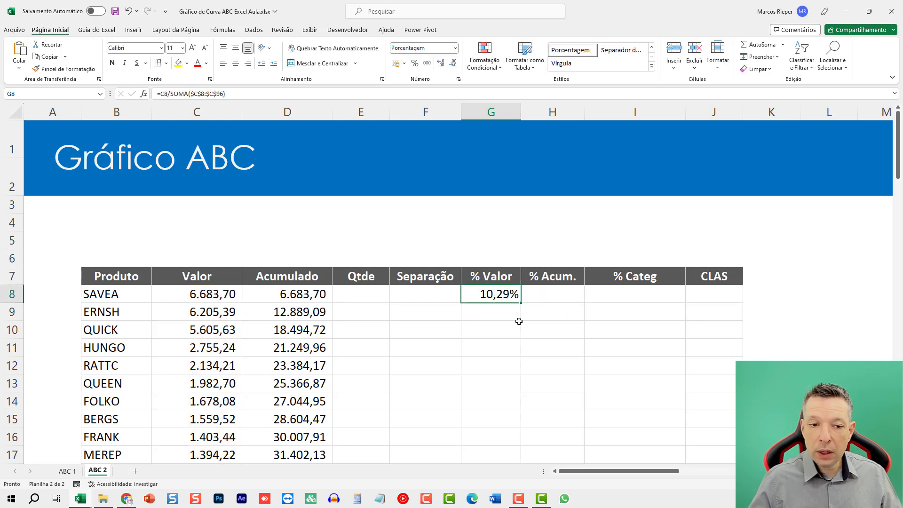
# Step: Copy the % Valor formula from G8 down the column to the last product row, G96
pyautogui.click(209, 299)
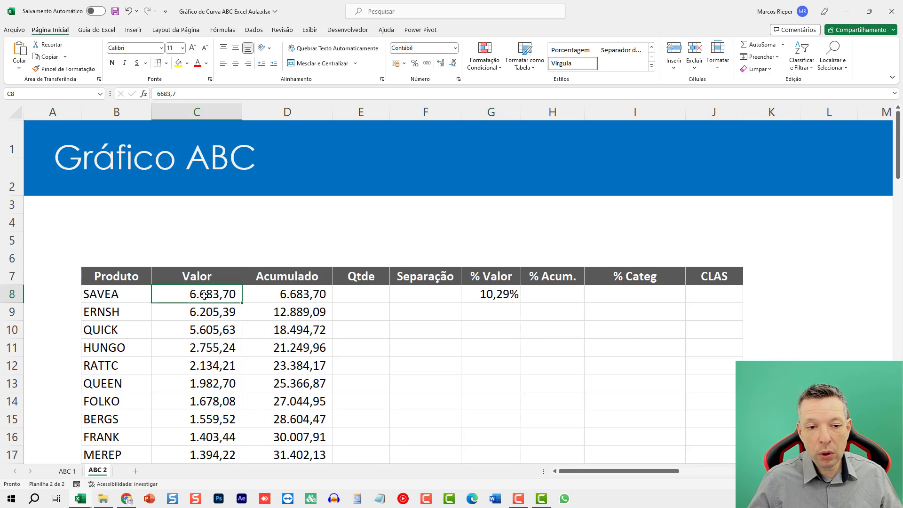
pyautogui.click(517, 297)
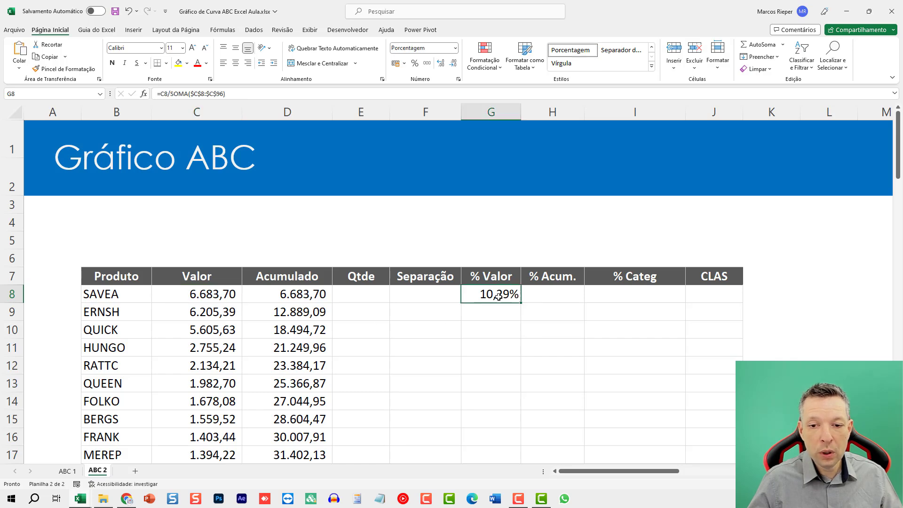
pyautogui.hotkey('ctrl', 'c')
pyautogui.press('Left')
pyautogui.press('Left')
pyautogui.press('Left')
pyautogui.press('Left')
pyautogui.press('Right')
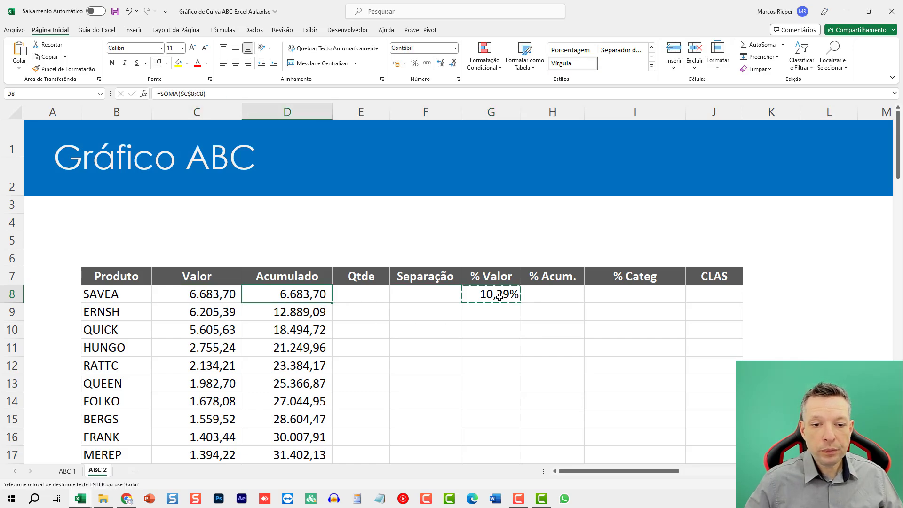
pyautogui.hotkey('ctrl', 'Down')
pyautogui.press('Right')
pyautogui.press('Right')
pyautogui.press('Right')
pyautogui.hotkey('ctrl', 'shift', 'Up')
pyautogui.hotkey('shift', 'Up')
pyautogui.hotkey('shift', 'Up')
pyautogui.hotkey('shift', 'Up')
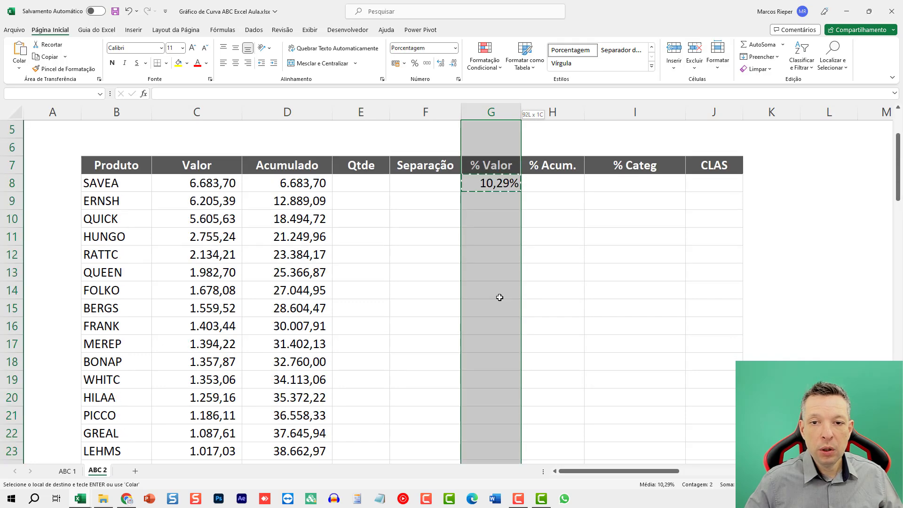
pyautogui.hotkey('shift', 'Down')
pyautogui.hotkey('shift', 'Down')
pyautogui.hotkey('shift', 'Down')
pyautogui.hotkey('shift', 'Down')
pyautogui.hotkey('ctrl', 'v')
pyautogui.hotkey('ctrl', 'Up')
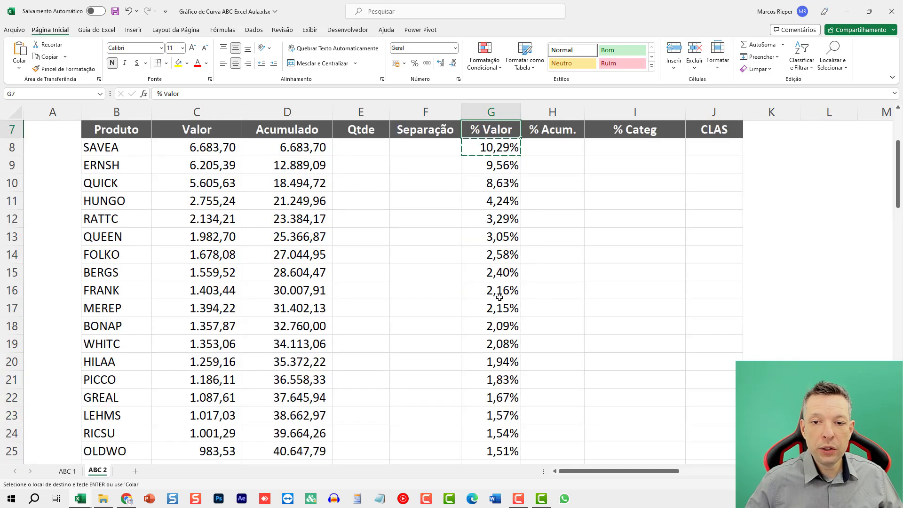
# Step: Check the copied % Valor formulas in the ERNSH and QUICK rows and select the first three percentages
pyautogui.scroll(2, 496, 297)
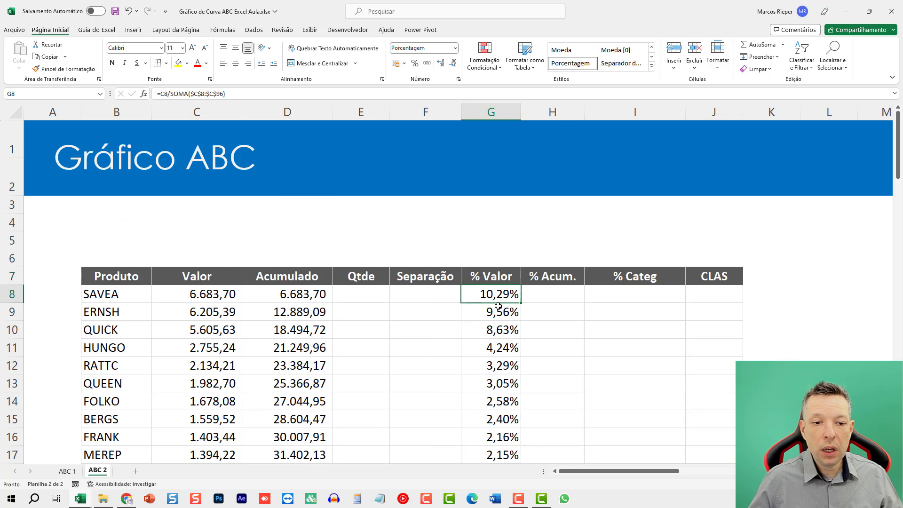
pyautogui.click(498, 307)
pyautogui.click(500, 324)
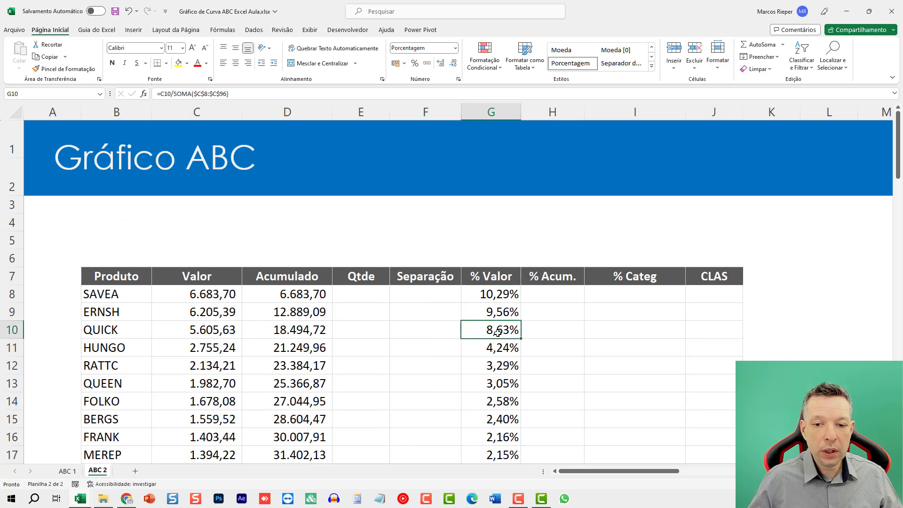
pyautogui.hotkey('shift', 'Up')
pyautogui.hotkey('shift', 'Up')
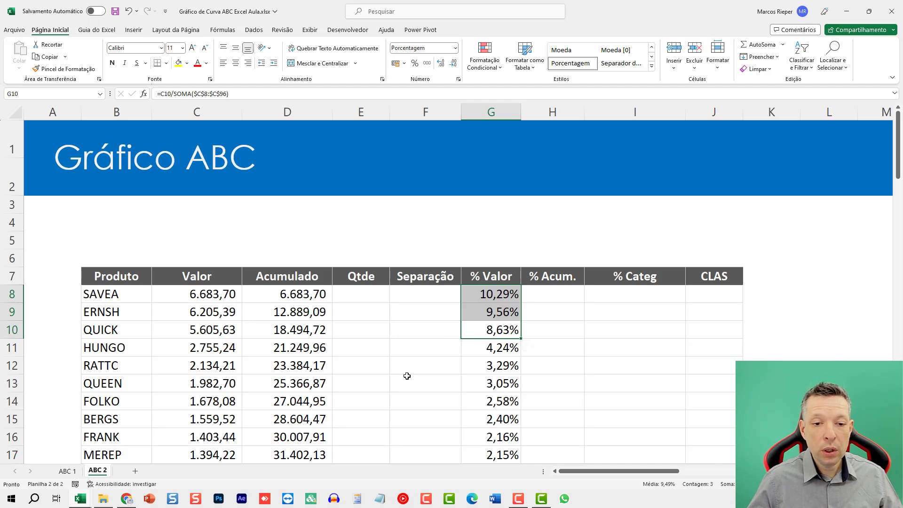
# Step: Examine the % Valor column down to the last product, CENTC, comparing its percentage with its Valor
pyautogui.scroll(-14, 503, 375)
pyautogui.scroll(-13, 502, 383)
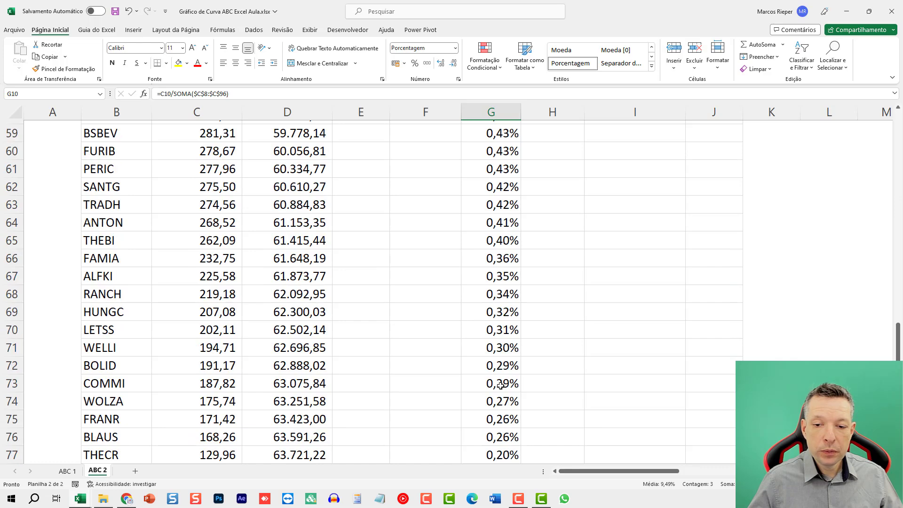
pyautogui.click(496, 371)
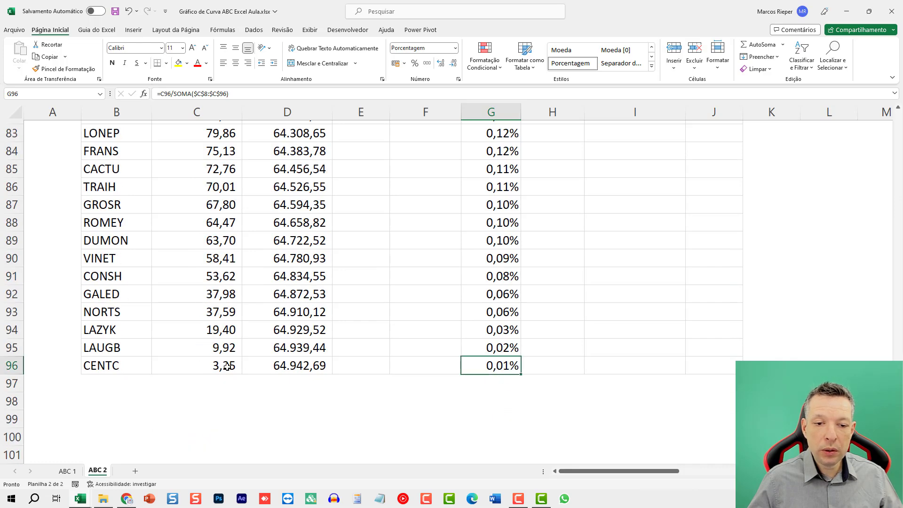
pyautogui.click(222, 367)
pyautogui.click(508, 369)
# Step: Review the % Valor figures of the first four products, from SAVEA to HUNGO, against the empty % Acum. column
pyautogui.scroll(20, 499, 367)
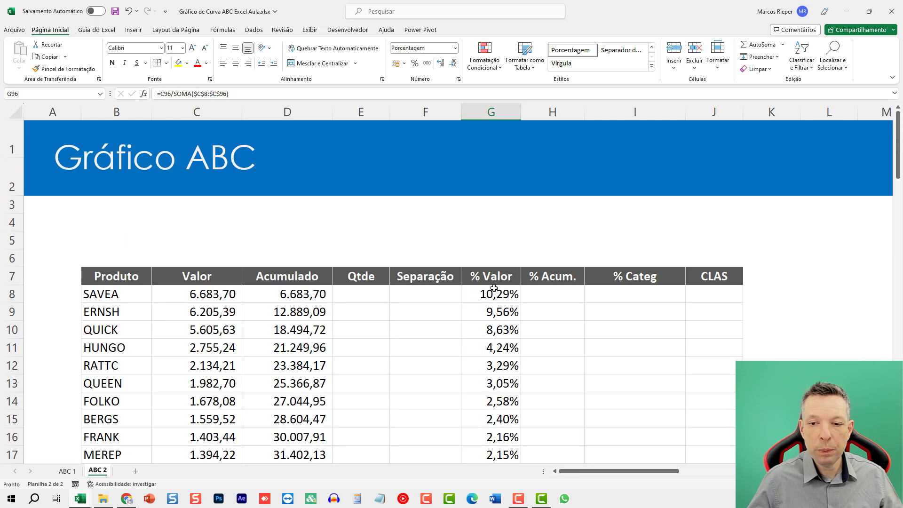
pyautogui.click(493, 293)
pyautogui.click(540, 295)
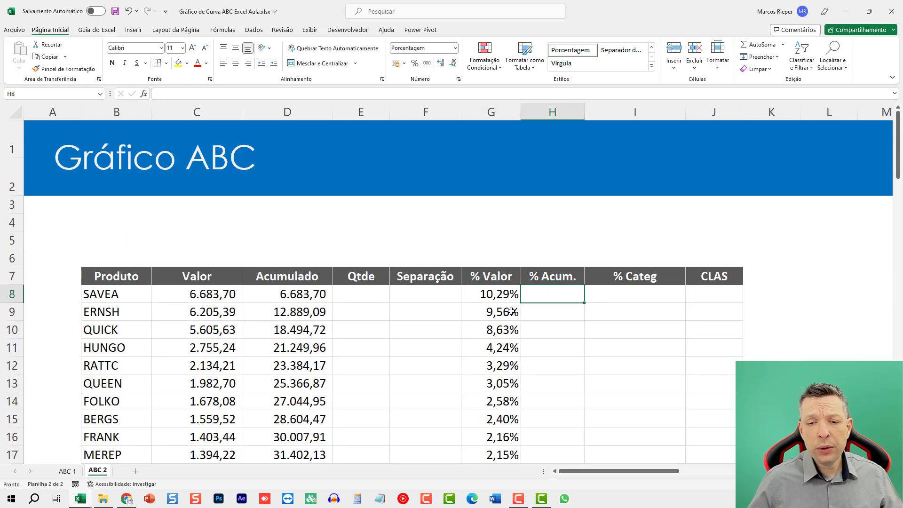
pyautogui.moveTo(489, 338); pyautogui.dragTo(485, 299)
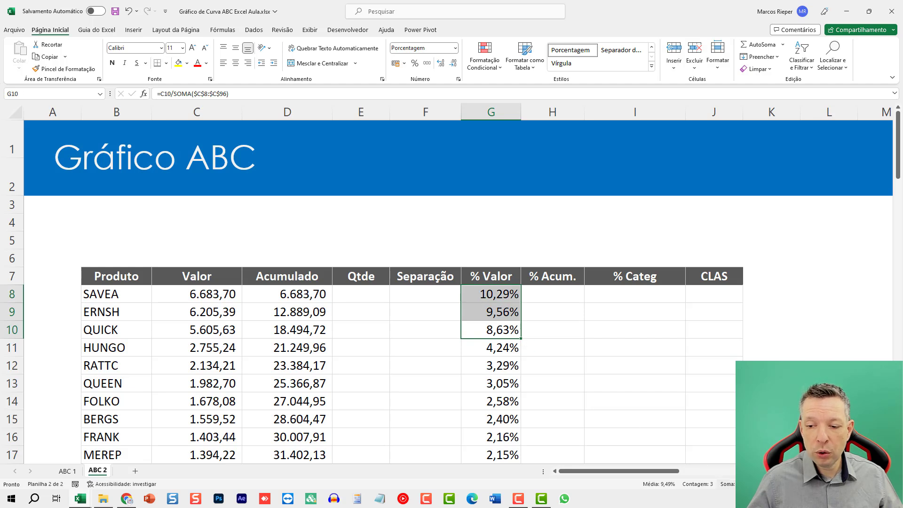
pyautogui.click(495, 348)
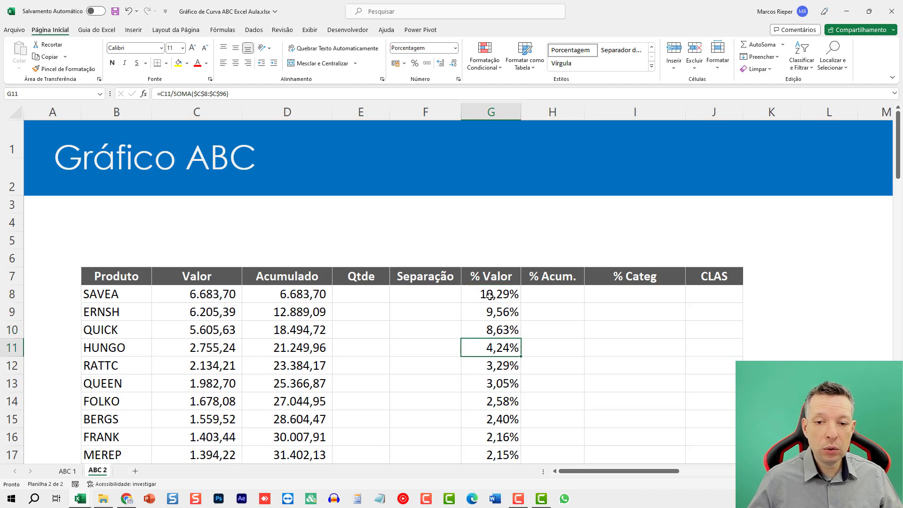
# Step: Enter the running-percentage formula =SOMA($G$8:G8) in H8 of the % Acum. column
pyautogui.click(534, 297)
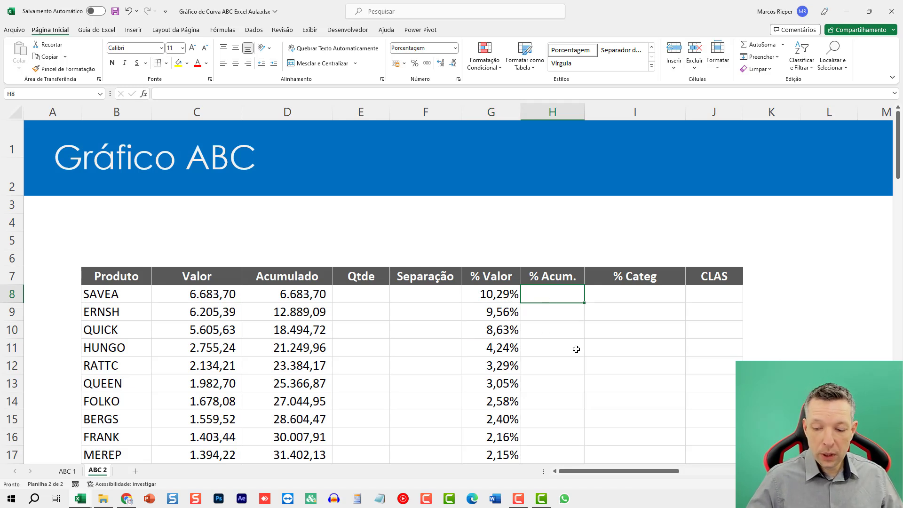
pyautogui.write('=soma')
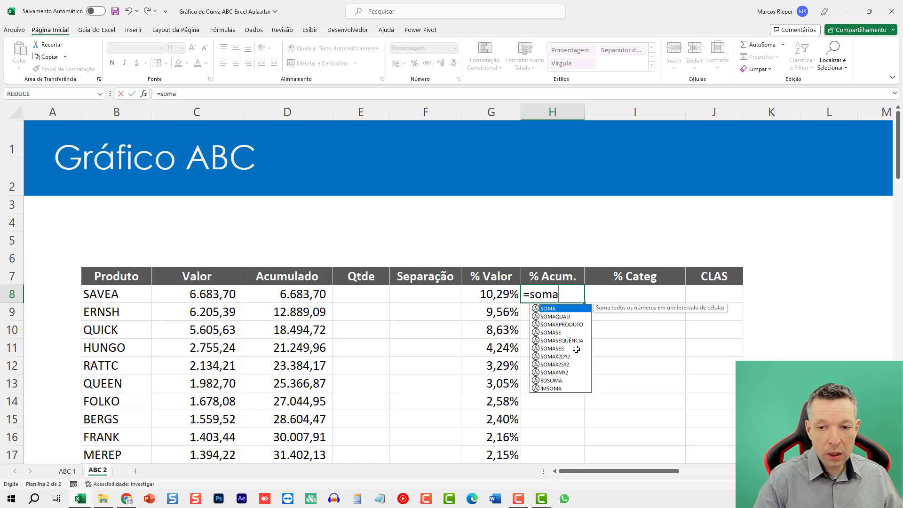
pyautogui.write('(')
pyautogui.press('Left')
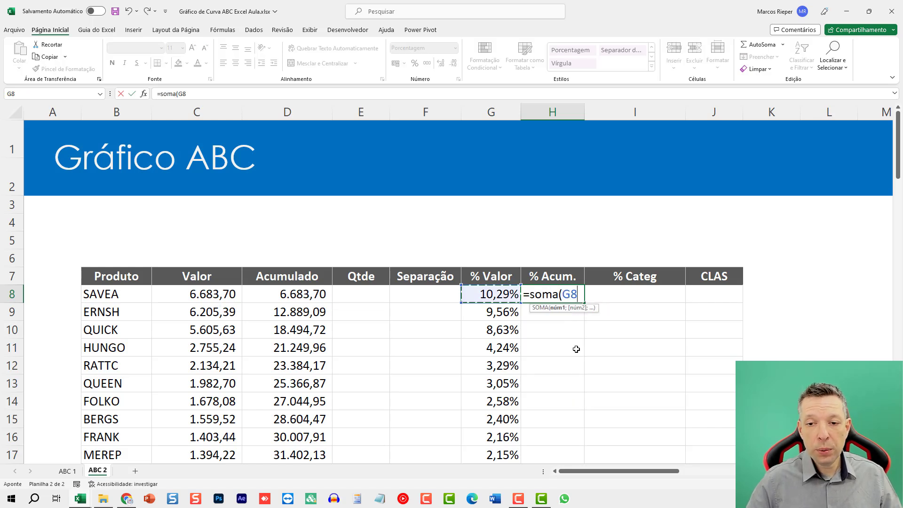
pyautogui.press('F8')
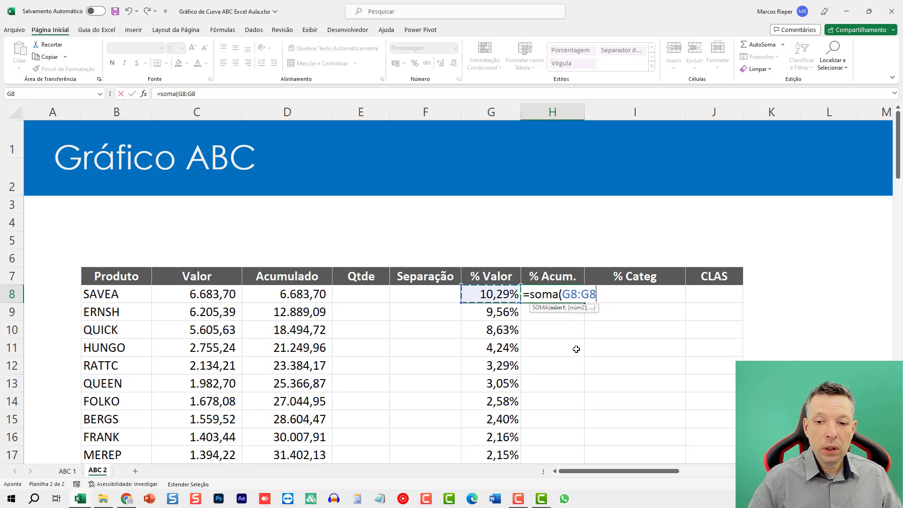
pyautogui.click(571, 295)
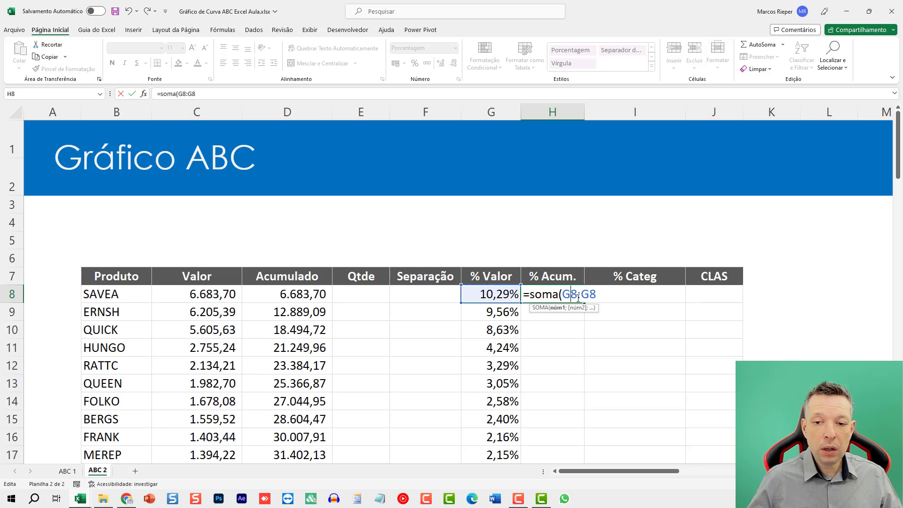
pyautogui.press('F4')
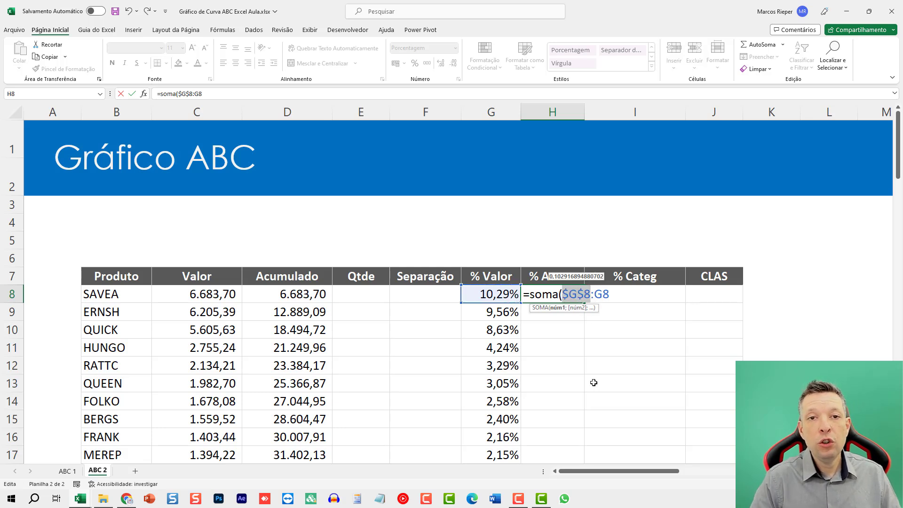
pyautogui.click(630, 295)
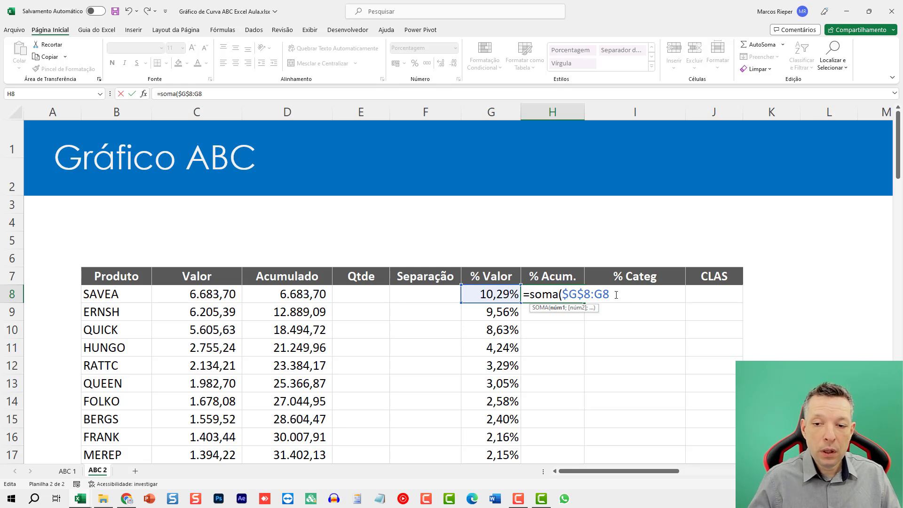
pyautogui.write(')')
pyautogui.press('Return')
pyautogui.press('Up')
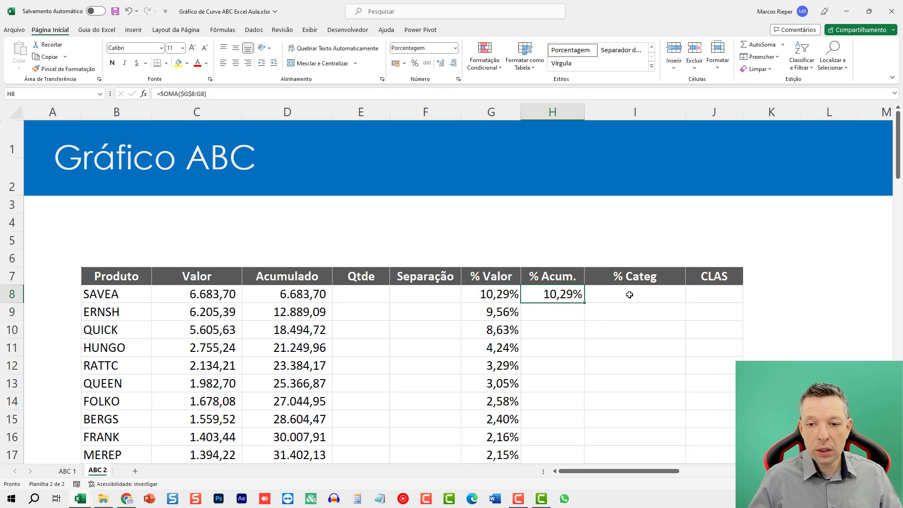
# Step: Fill the H8 formula down the % Acum. column and check the expanding SOMA range in the ERNSH, QUICK and HUNGO rows
pyautogui.doubleClick(584, 302)
pyautogui.click(556, 309)
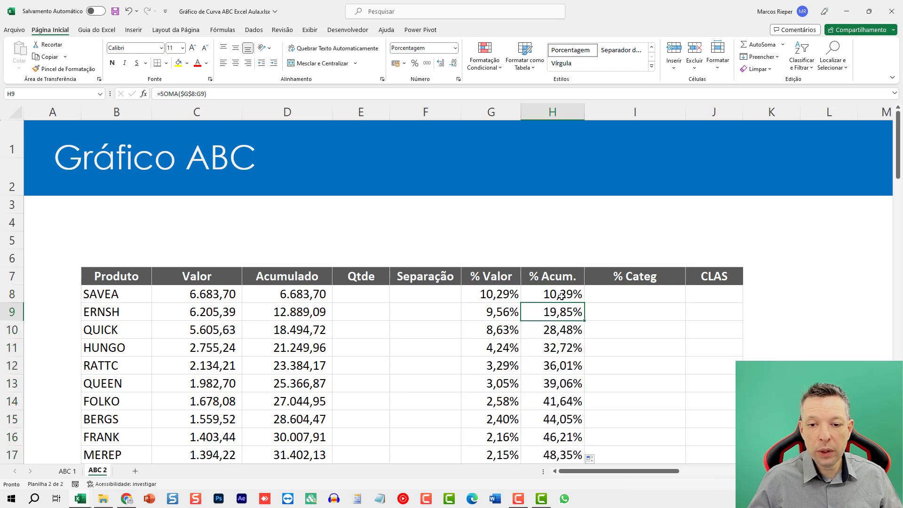
pyautogui.doubleClick(558, 329)
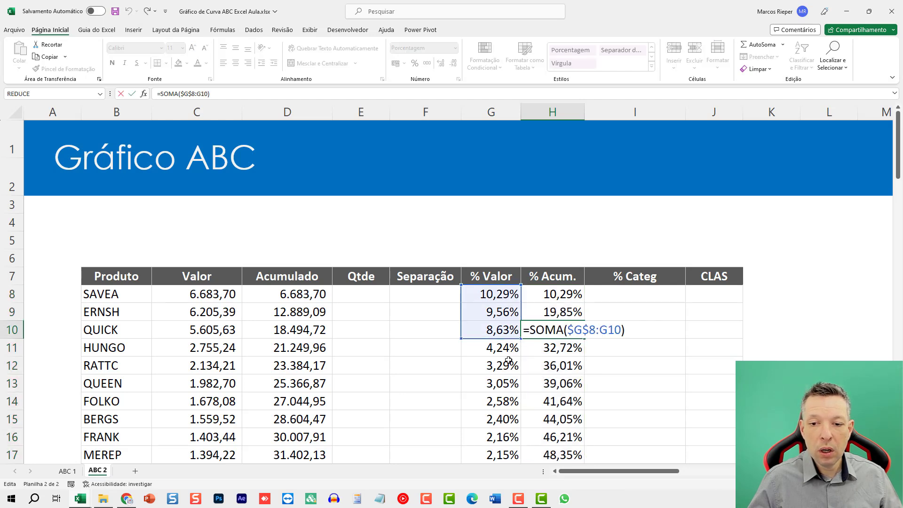
pyautogui.doubleClick(563, 343)
pyautogui.press('Escape')
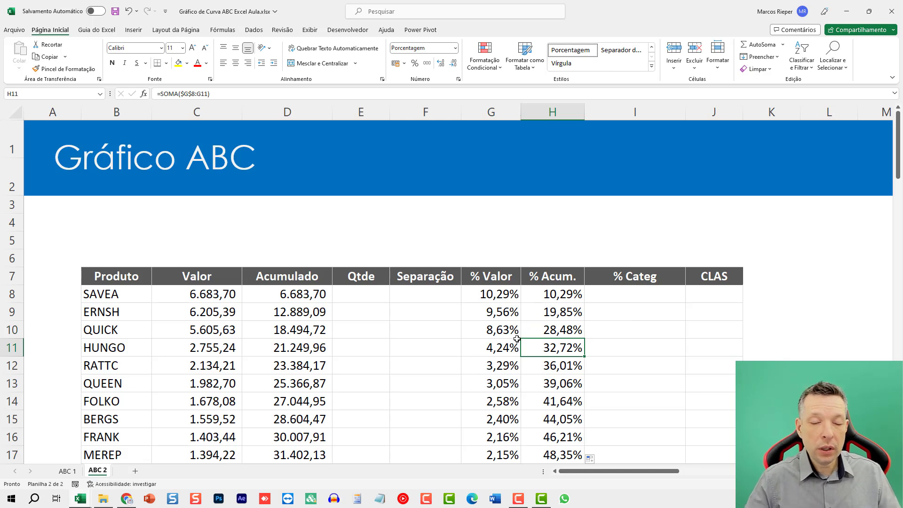
pyautogui.moveTo(560, 289); pyautogui.dragTo(554, 347)
pyautogui.click(543, 313)
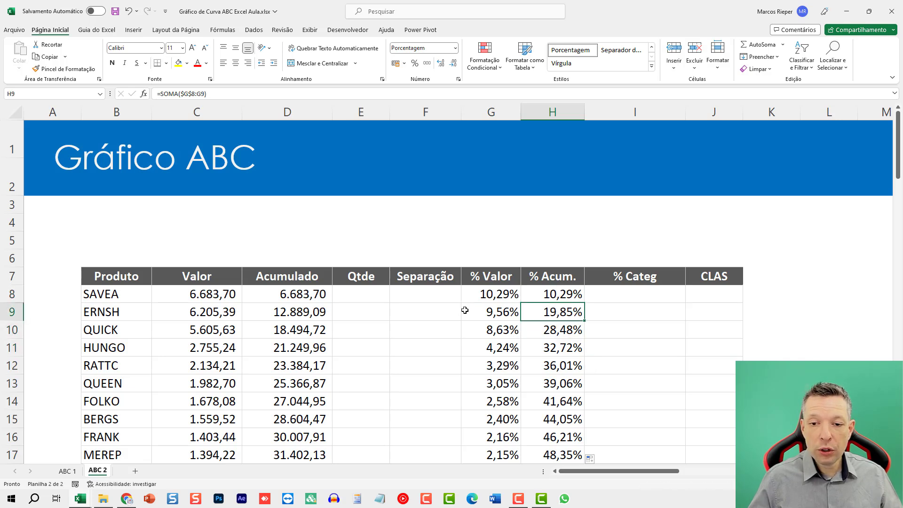
# Step: Look over the empty Qtde, Separação, % Categ and CLAS columns and bring the category percentage table beside them into view
pyautogui.moveTo(365, 294); pyautogui.dragTo(362, 365)
pyautogui.moveTo(431, 295); pyautogui.dragTo(431, 348)
pyautogui.click(626, 294)
pyautogui.moveTo(626, 294); pyautogui.dragTo(627, 348)
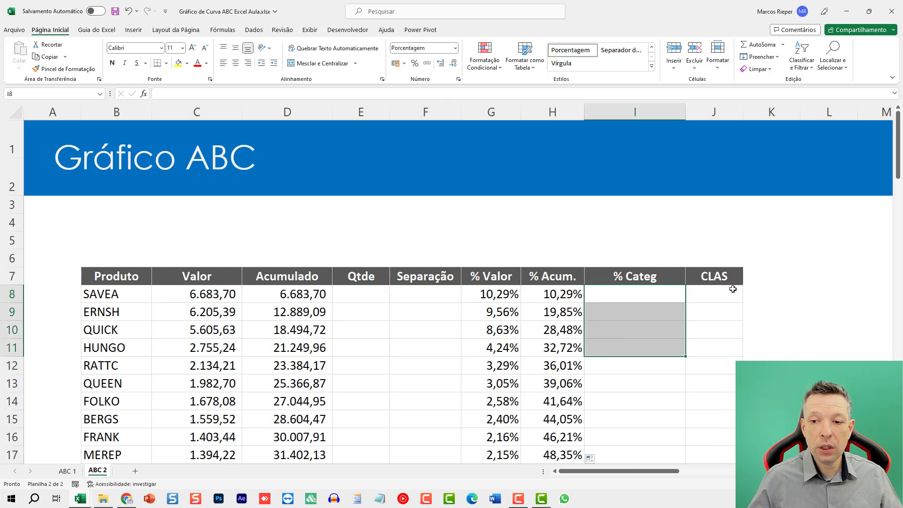
pyautogui.moveTo(724, 292); pyautogui.dragTo(726, 327)
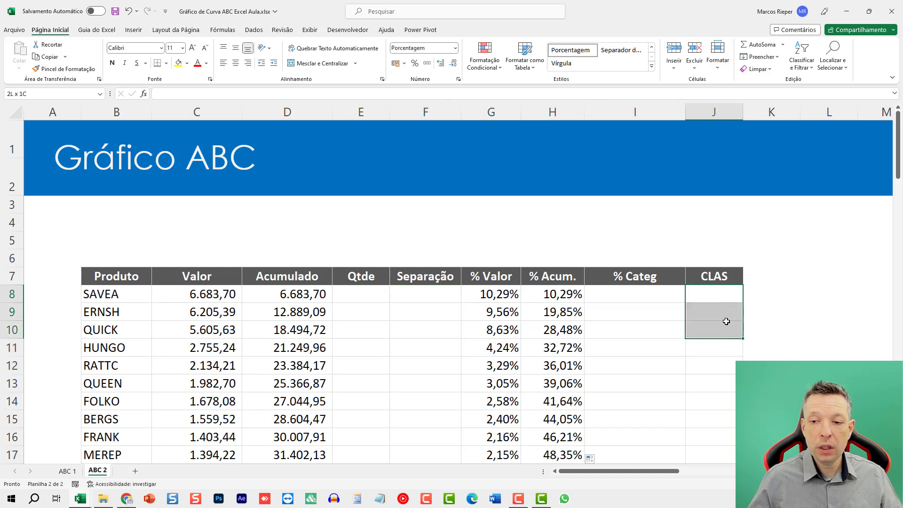
pyautogui.click(707, 296)
pyautogui.press('Down')
pyautogui.press('Down')
pyautogui.press('Down')
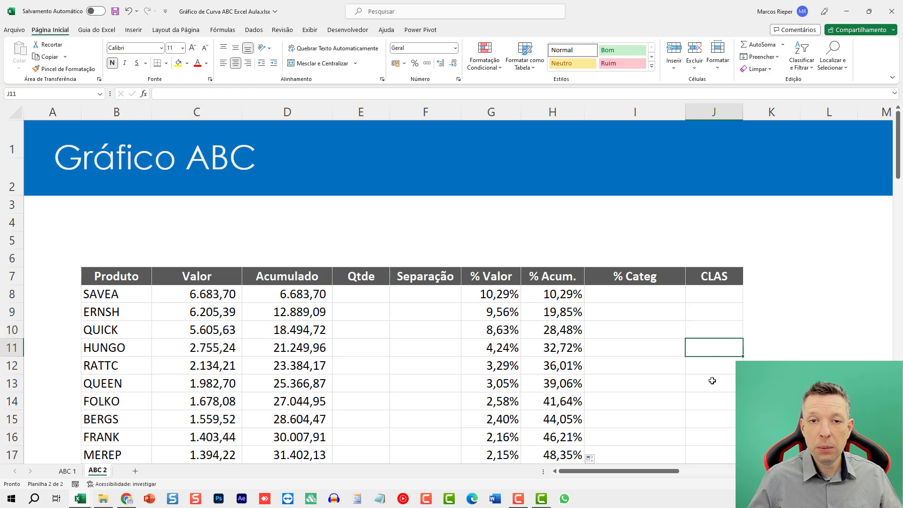
pyautogui.click(450, 221)
pyautogui.scroll(-2, 573, 258)
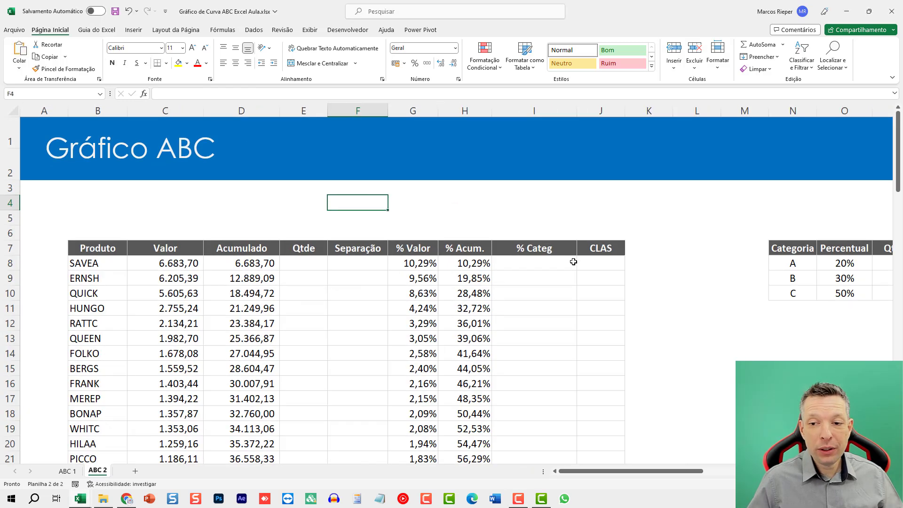
# Step: Review category A's 20% Percentual against the empty Qtde. cell in the category table
pyautogui.scroll(-1, 573, 262)
pyautogui.moveTo(672, 472); pyautogui.dragTo(763, 473)
pyautogui.scroll(2, 308, 268)
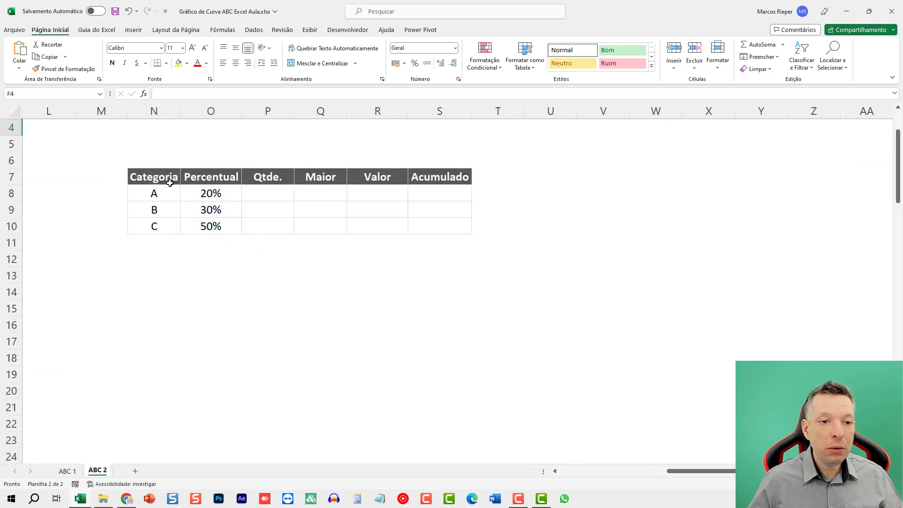
pyautogui.moveTo(162, 192); pyautogui.dragTo(195, 191)
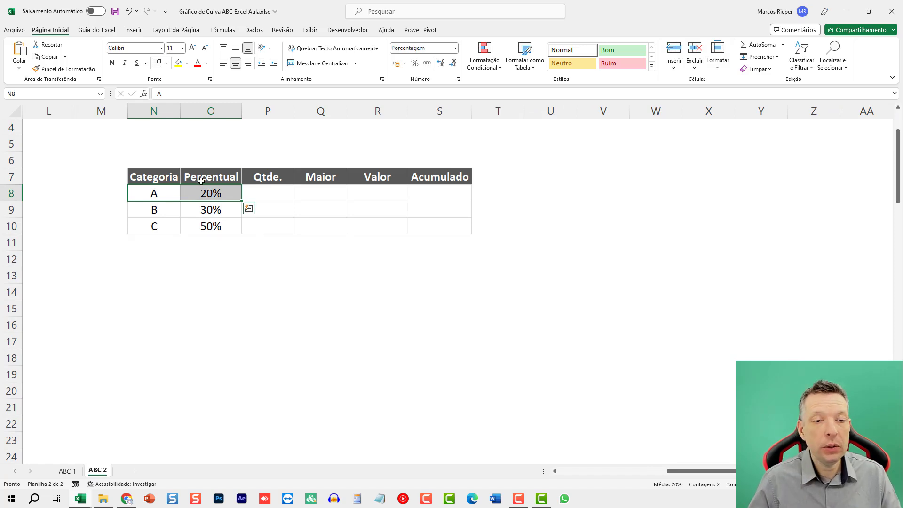
pyautogui.click(226, 194)
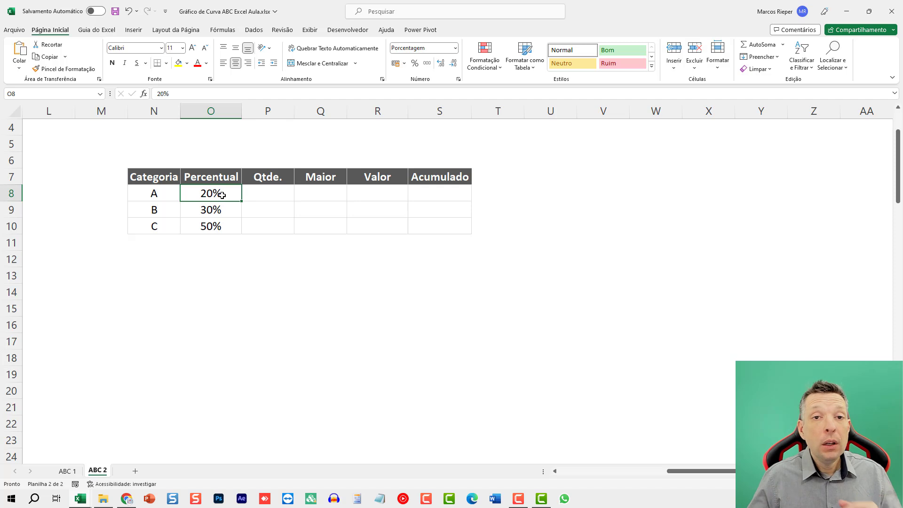
pyautogui.click(254, 195)
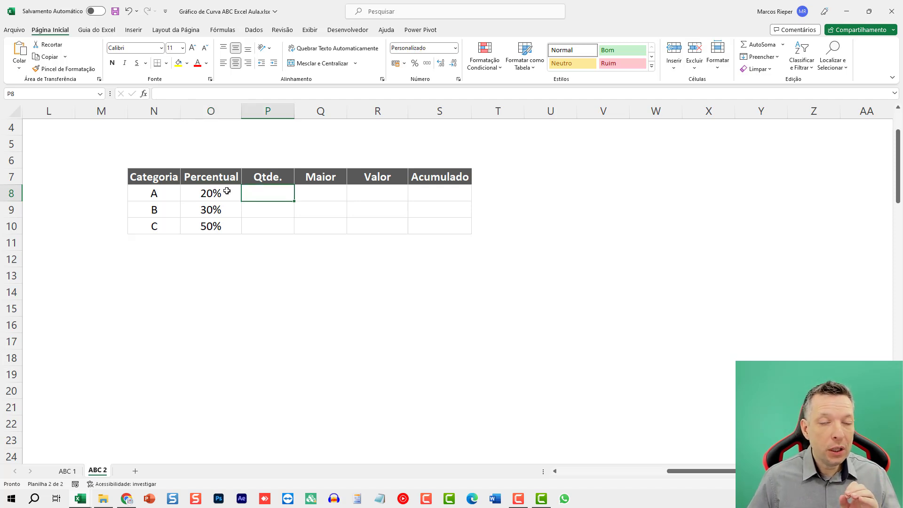
pyautogui.moveTo(213, 193); pyautogui.dragTo(262, 191)
pyautogui.click(262, 189)
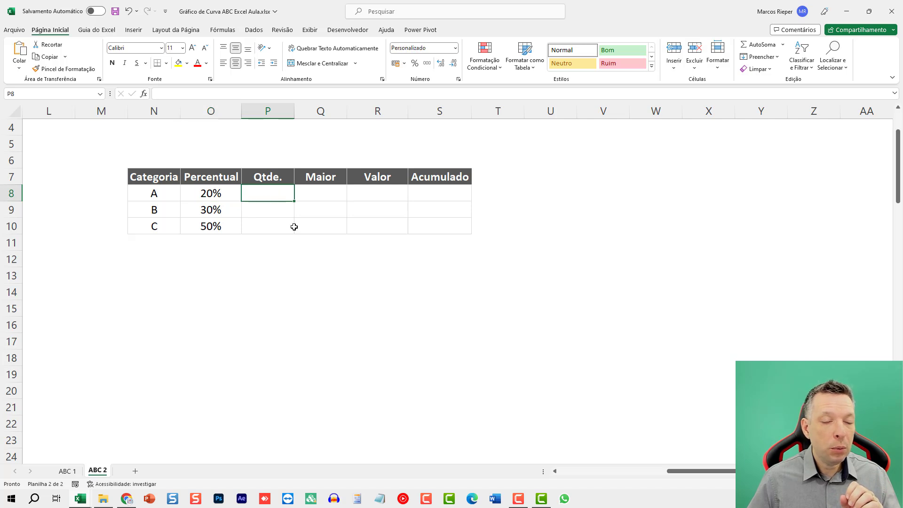
# Step: Check how many products the % Acum. column covers by selecting its values down to the last row
pyautogui.moveTo(699, 473); pyautogui.dragTo(625, 474)
pyautogui.click(296, 198)
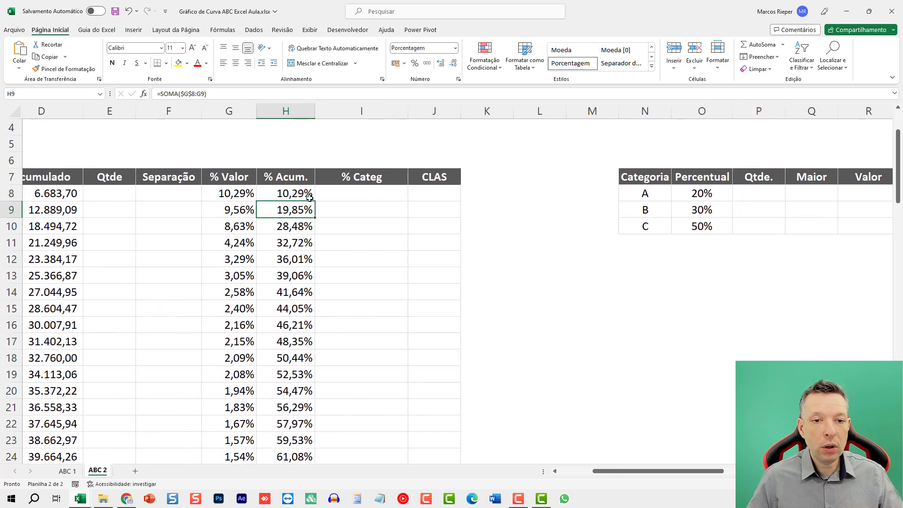
pyautogui.hotkey('ctrl', 'shift', 'Down')
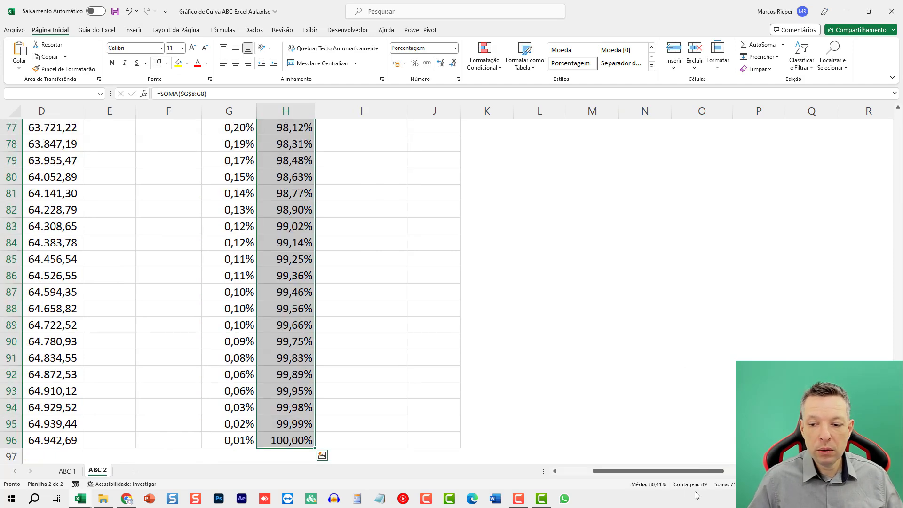
pyautogui.moveTo(898, 419); pyautogui.dragTo(898, 148)
pyautogui.moveTo(672, 476); pyautogui.dragTo(709, 476)
# Step: Enter the product count formula =CONT.NÚM($C$8:$C$96) in P8, the Qtde. cell of category A
pyautogui.click(514, 275)
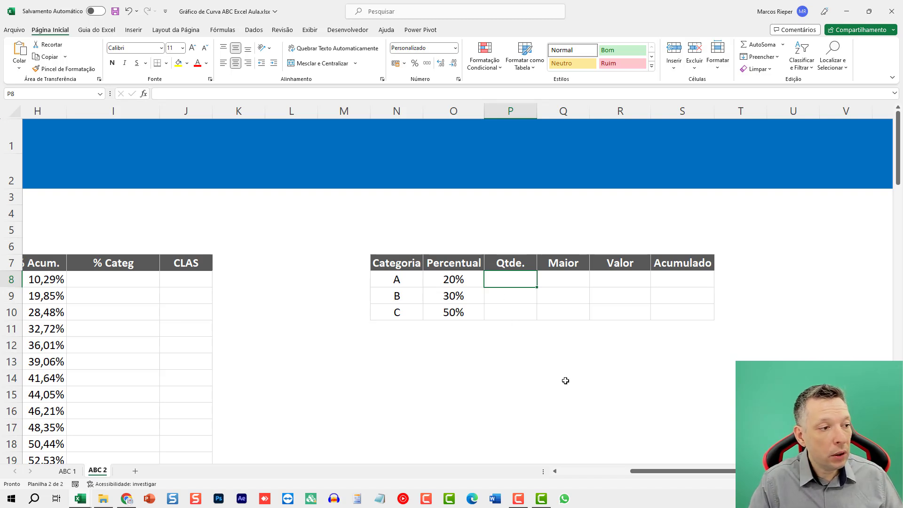
pyautogui.write('=')
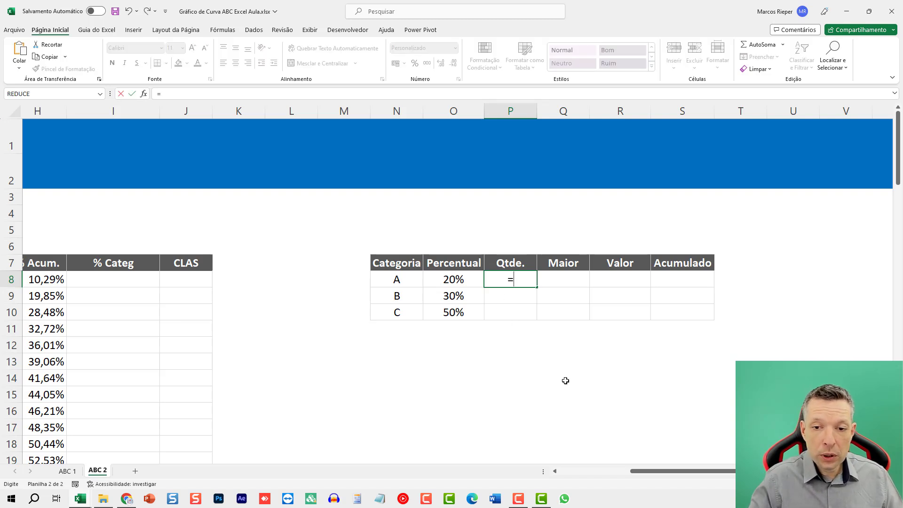
pyautogui.press('Escape')
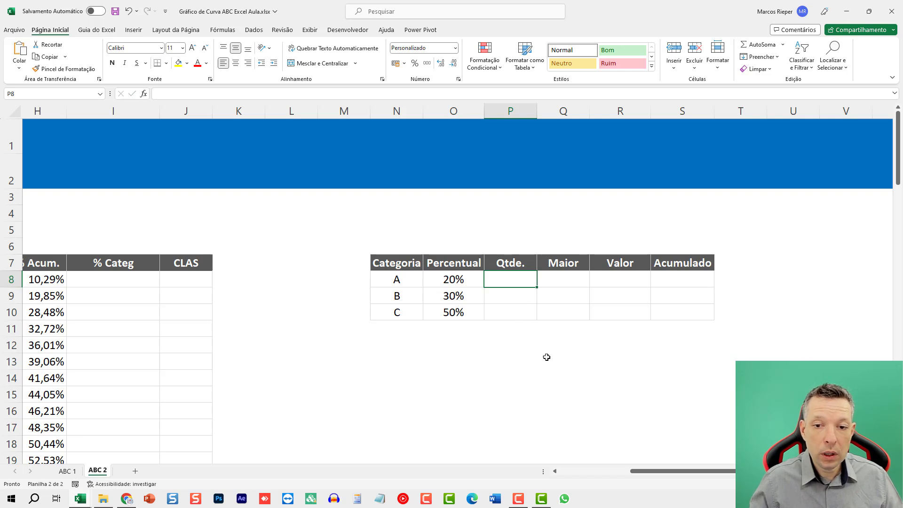
pyautogui.write('=')
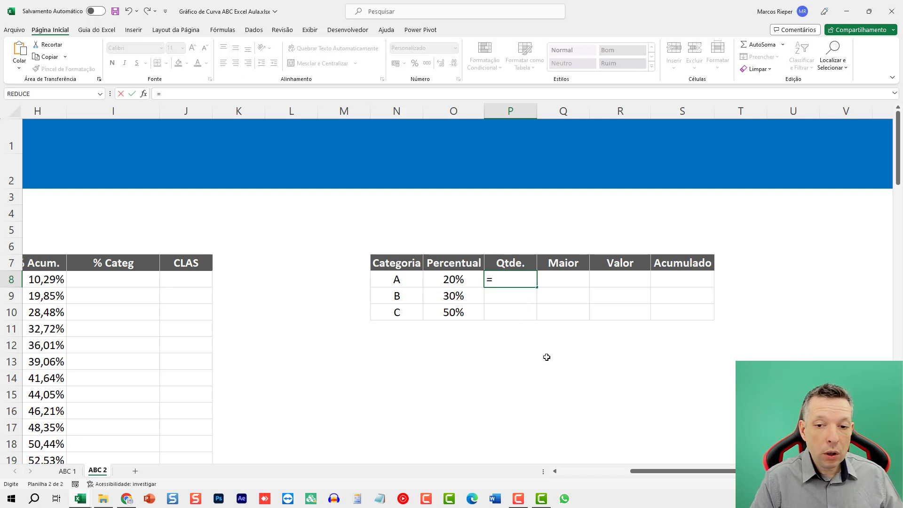
pyautogui.write('CONT.NÚM')
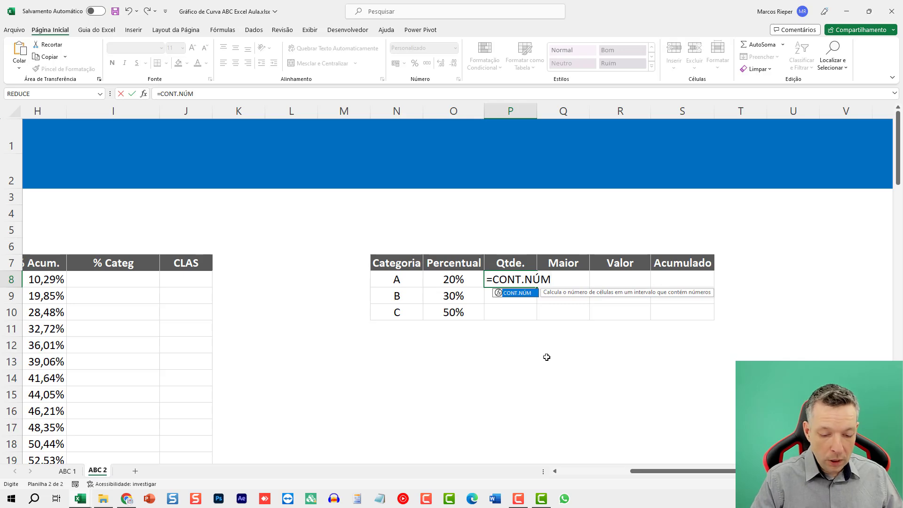
pyautogui.write('(')
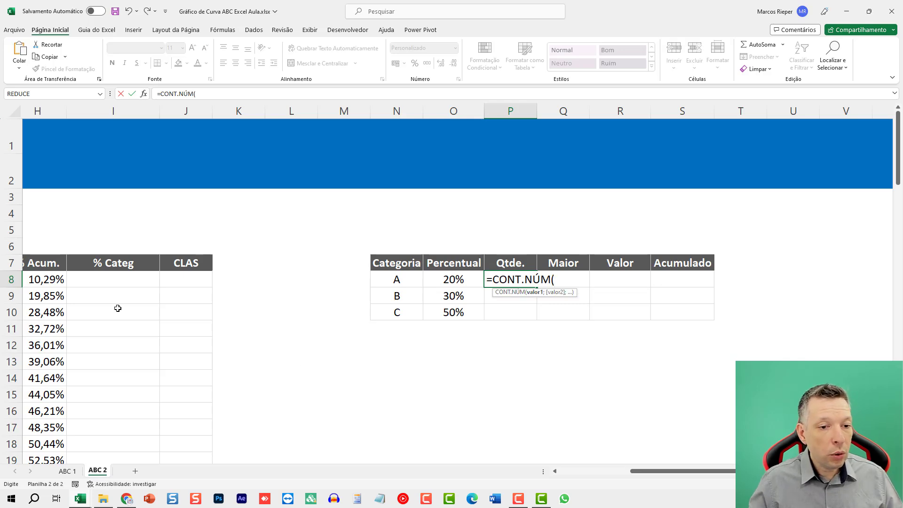
pyautogui.click(66, 281)
pyautogui.press('Home')
pyautogui.press('Right')
pyautogui.press('Right')
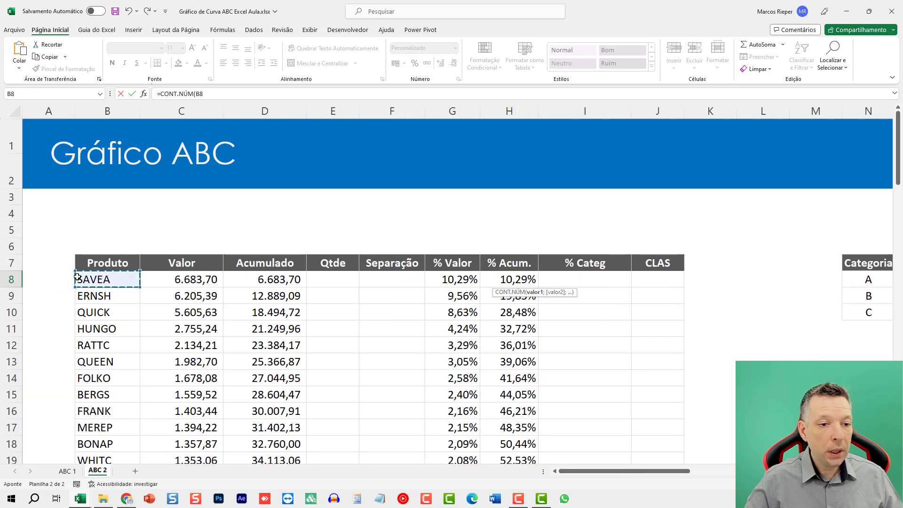
pyautogui.hotkey('ctrl', 'shift', 'Down')
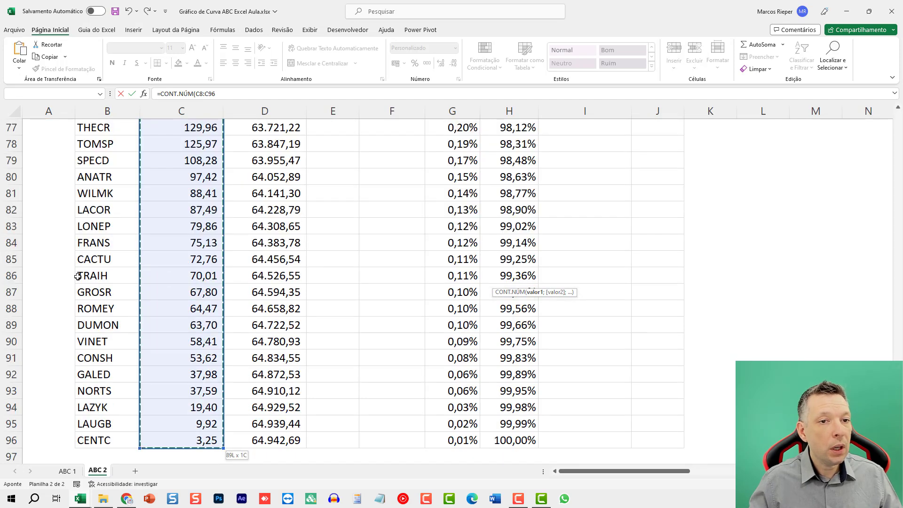
pyautogui.press('F4')
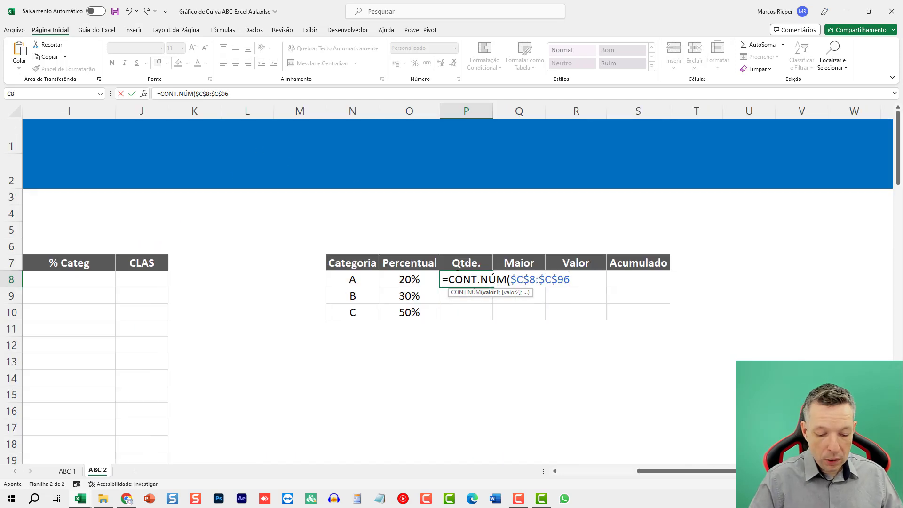
pyautogui.write(')')
pyautogui.press('Return')
pyautogui.press('Up')
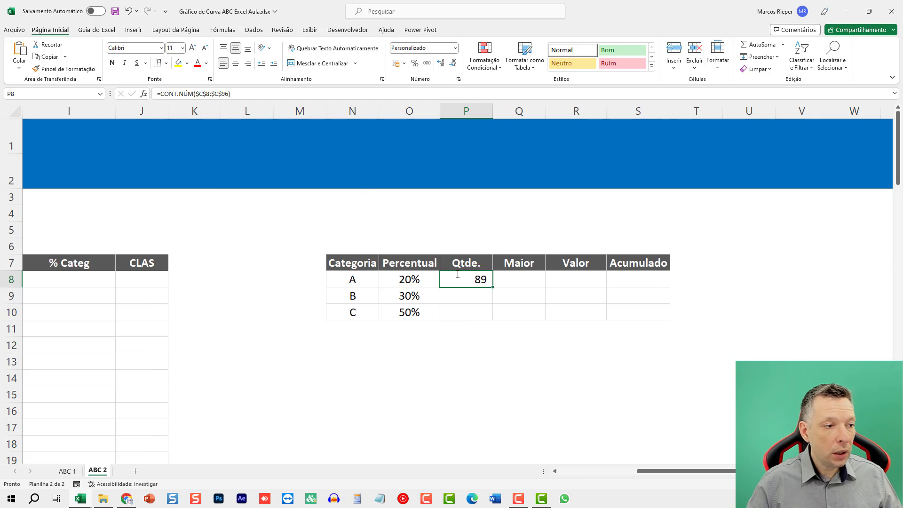
# Step: Multiply the P8 count by the expanding percentage sum SOMA($O$8:O8) and show the result with two decimal places
pyautogui.press('F2')
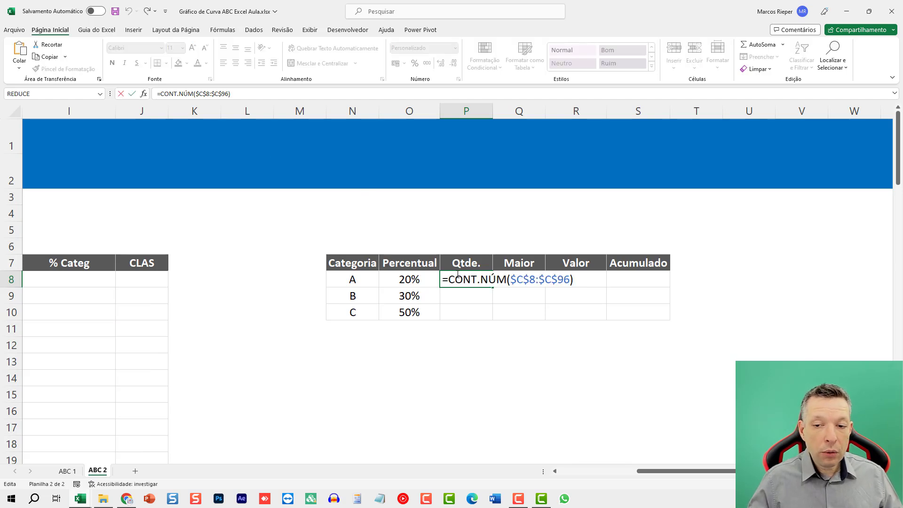
pyautogui.write('*')
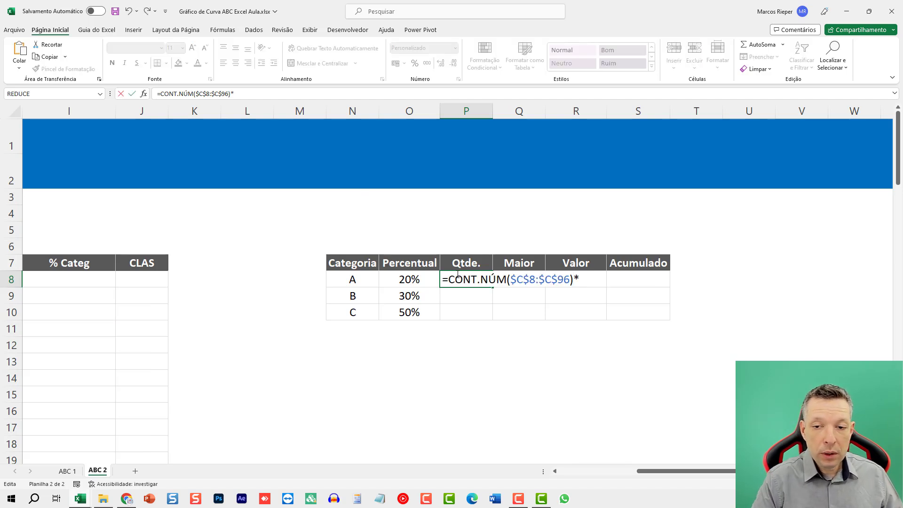
pyautogui.write('SOMA(')
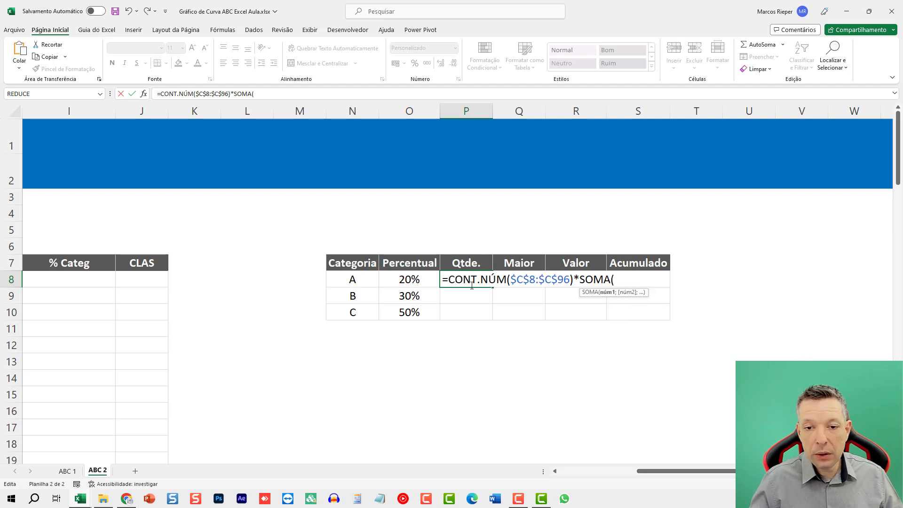
pyautogui.click(407, 281)
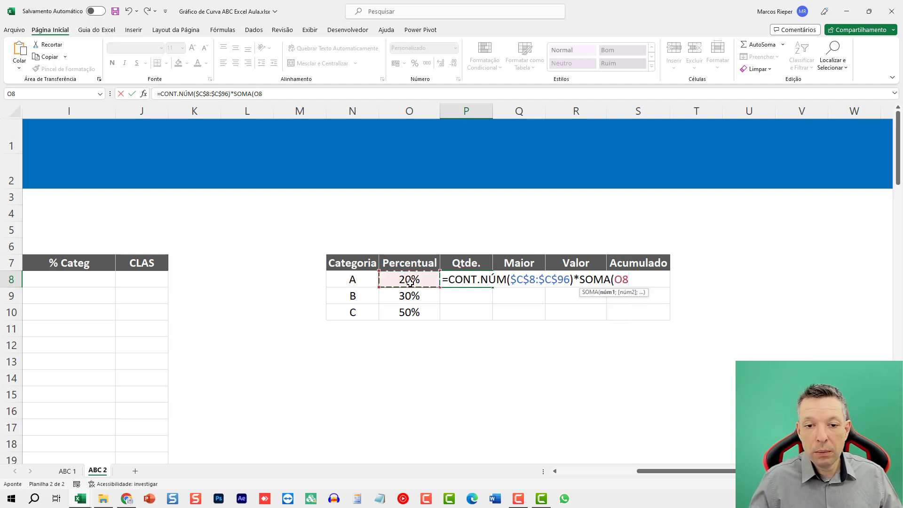
pyautogui.press('F8')
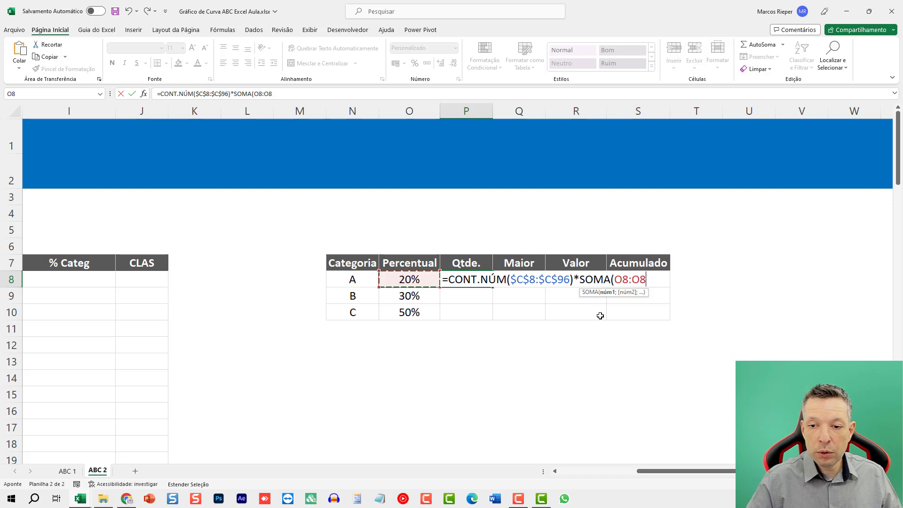
pyautogui.click(620, 279)
pyautogui.press('F4')
pyautogui.click(663, 279)
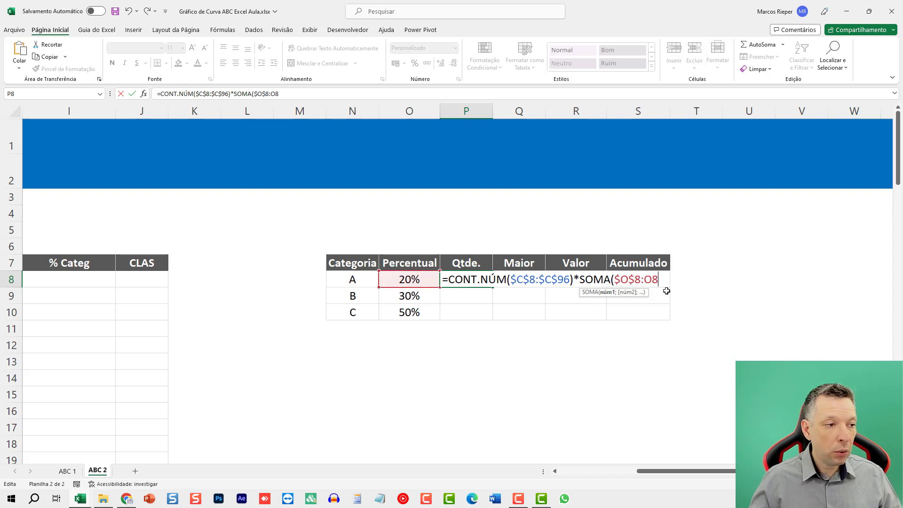
pyautogui.write(')')
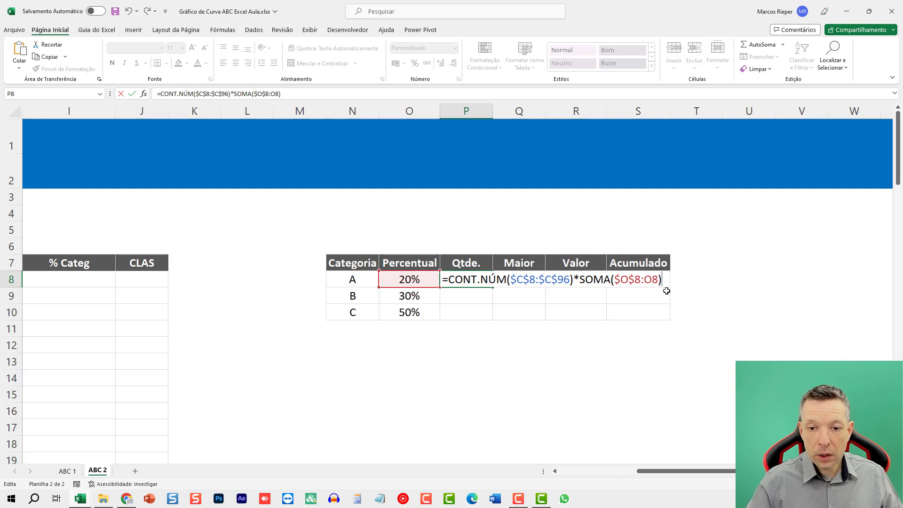
pyautogui.hotkey('ctrl', 'Return')
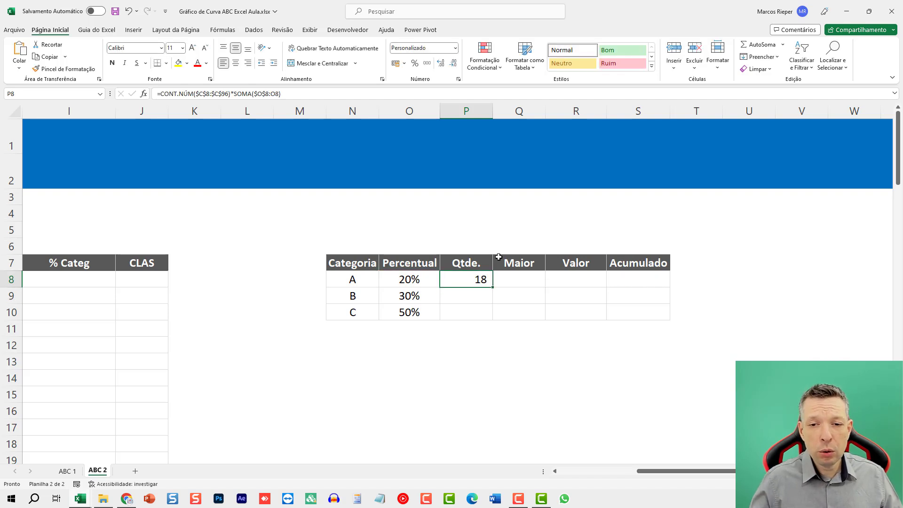
pyautogui.click(441, 63)
pyautogui.click(441, 63)
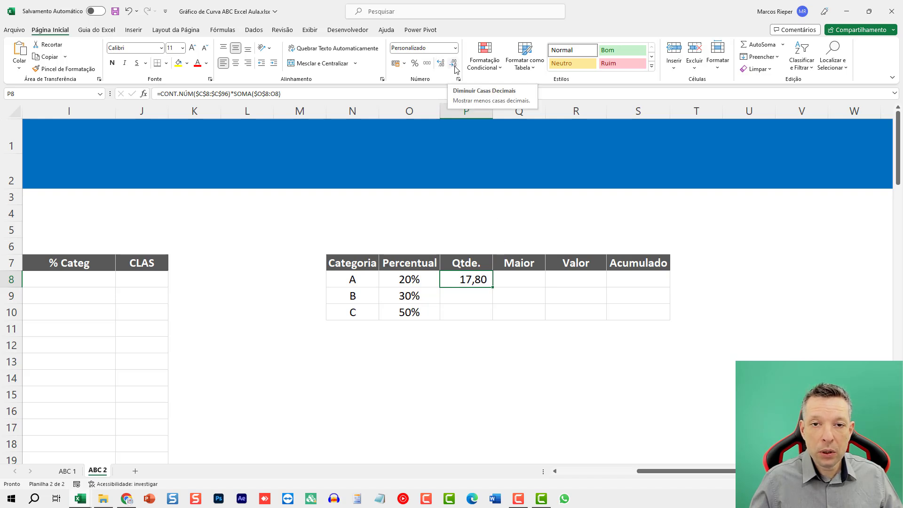
# Step: Wrap the P8 formula in ARRED with 0 digits to round the quantity to a whole number
pyautogui.press('F2')
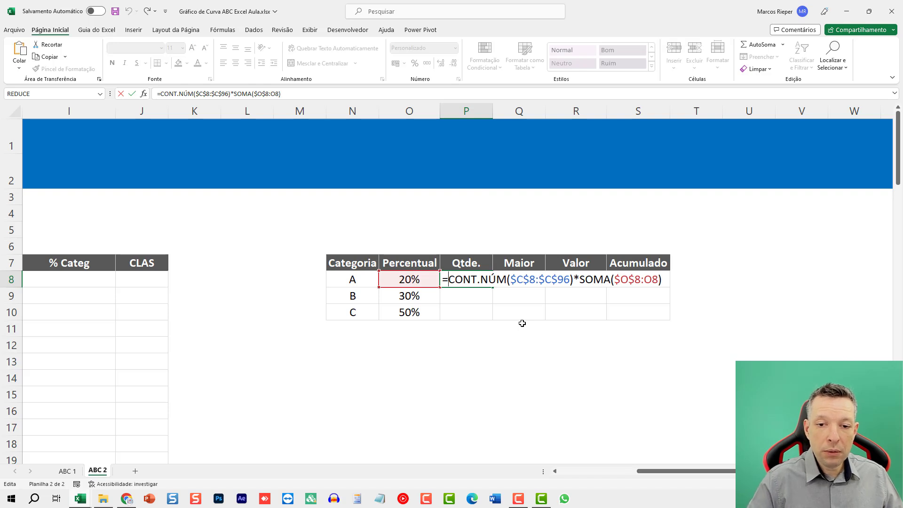
pyautogui.write('ARRED(')
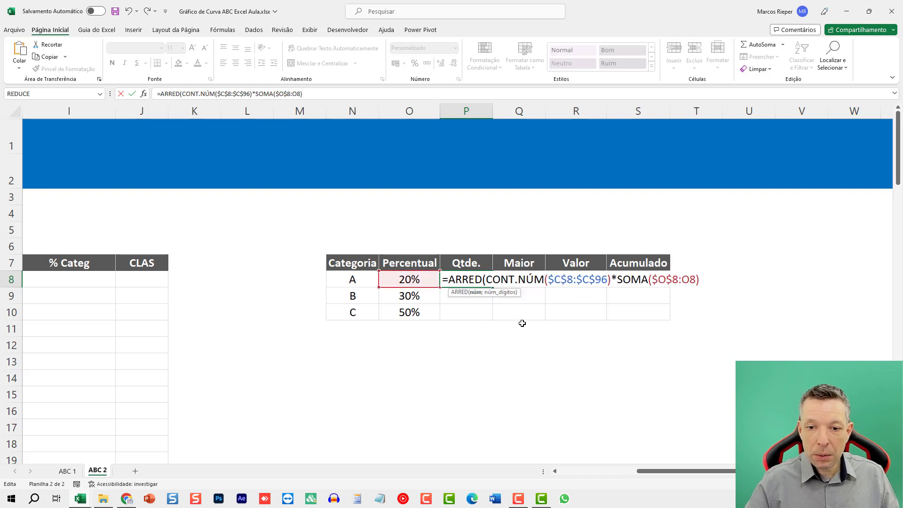
pyautogui.press('End')
pyautogui.write(';0')
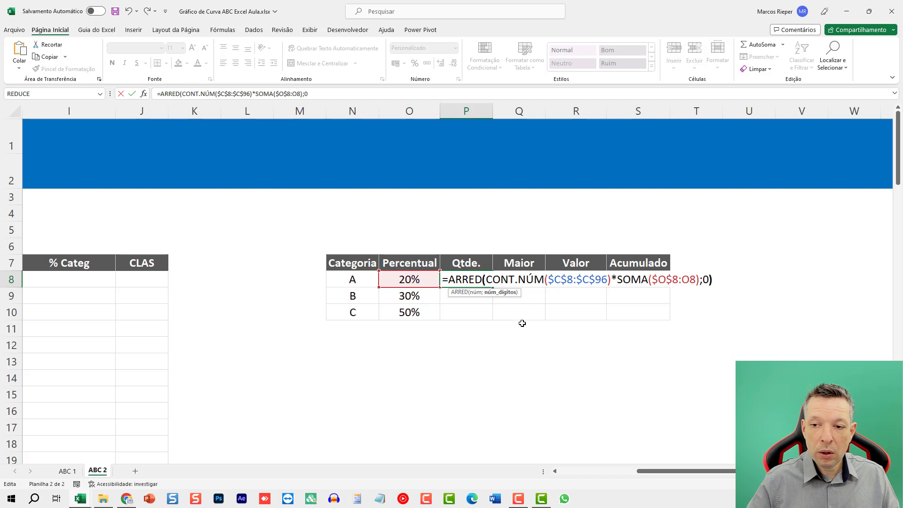
pyautogui.write(')')
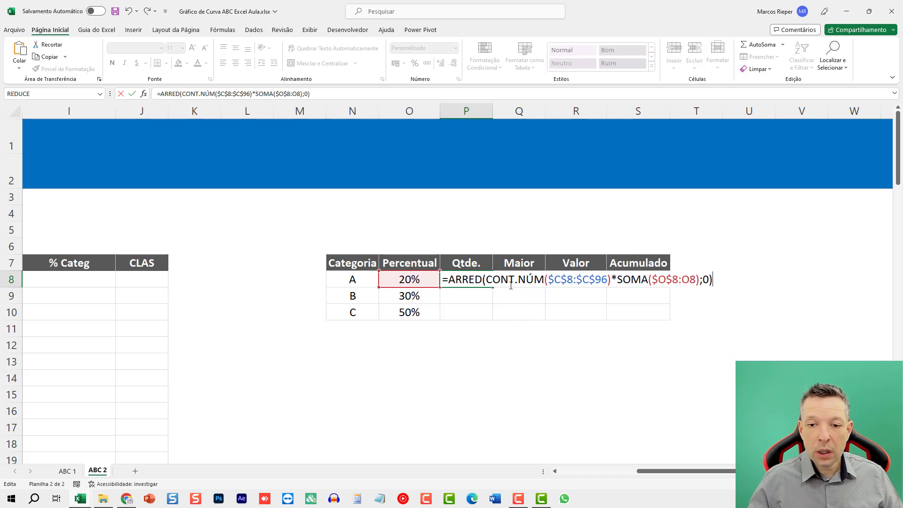
# Step: Break the P8 formula into three lines, before *SOMA and before ;0, and show the result without decimal places
pyautogui.click(614, 282)
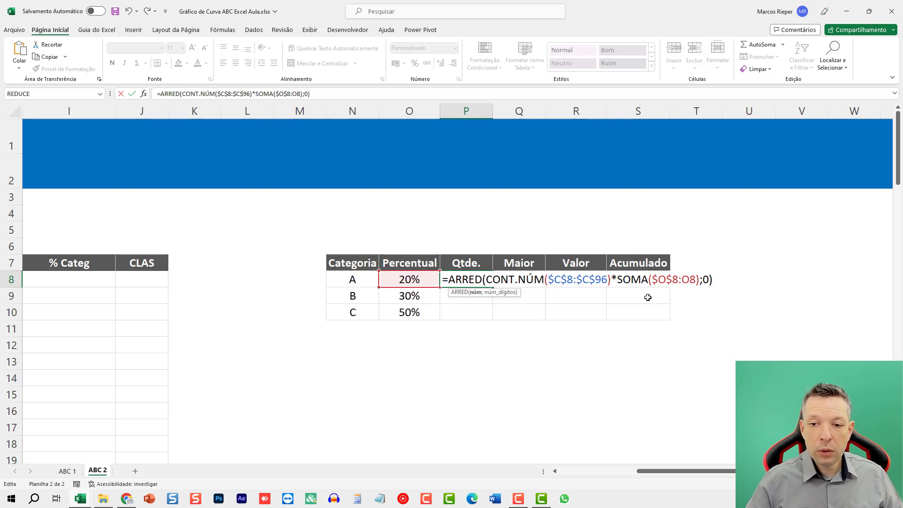
pyautogui.hotkey('alt', 'Return')
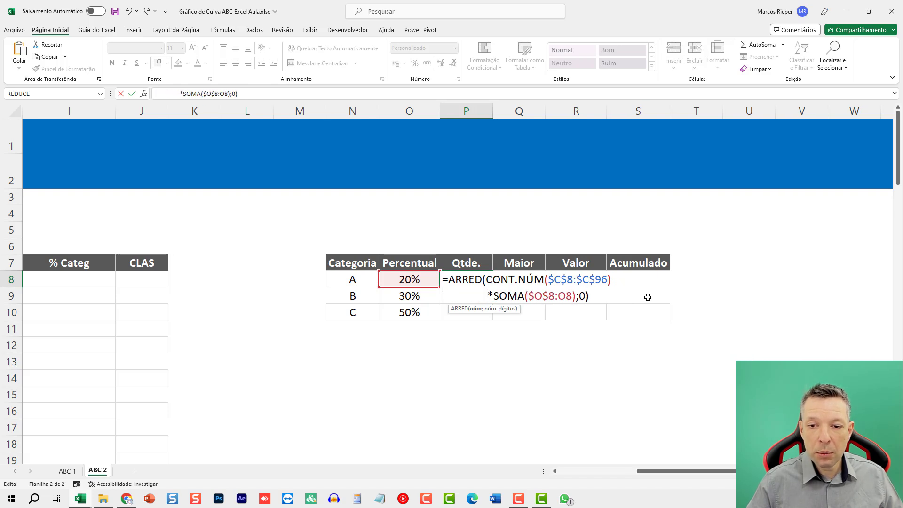
pyautogui.click(585, 300)
pyautogui.press('Left')
pyautogui.hotkey('alt', 'Return')
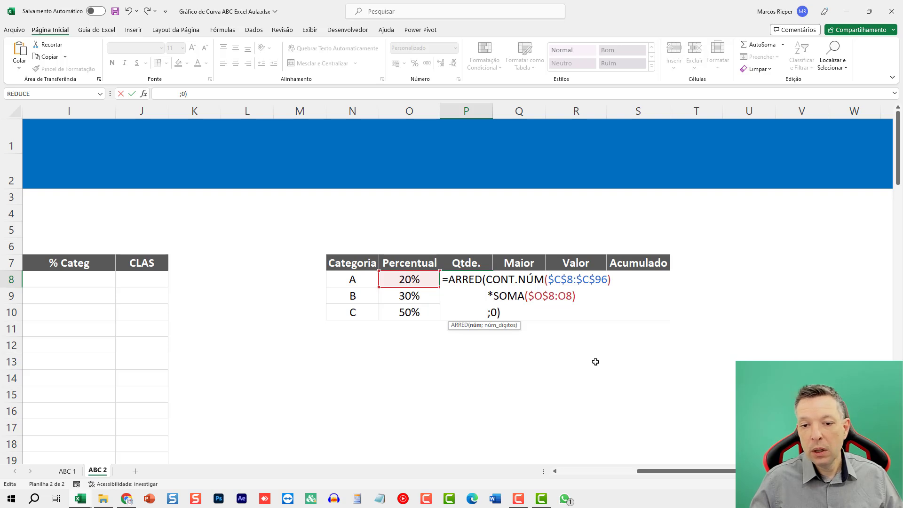
pyautogui.press('Return')
pyautogui.press('Up')
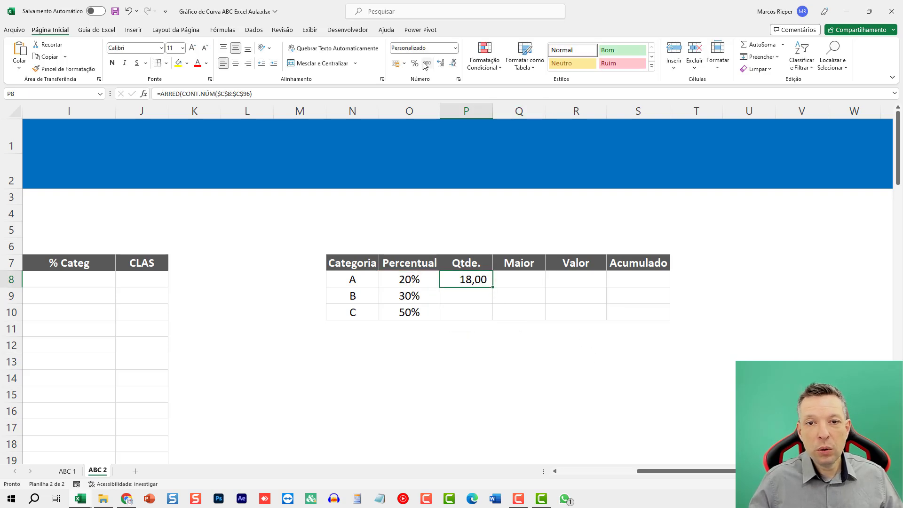
pyautogui.click(454, 64)
pyautogui.click(453, 64)
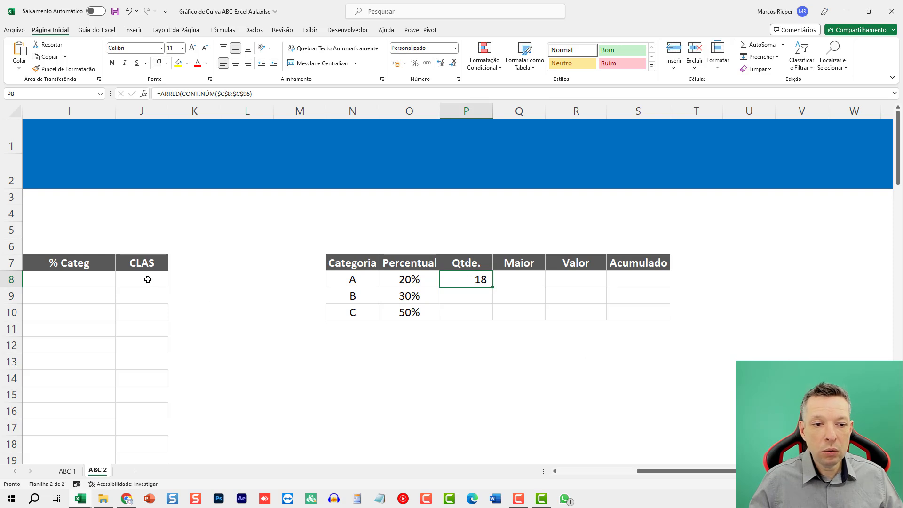
# Step: Copy the category A quantity formula from P8 down to P9 and P10 for categories B and C
pyautogui.moveTo(492, 286); pyautogui.dragTo(492, 301)
pyautogui.click(486, 294)
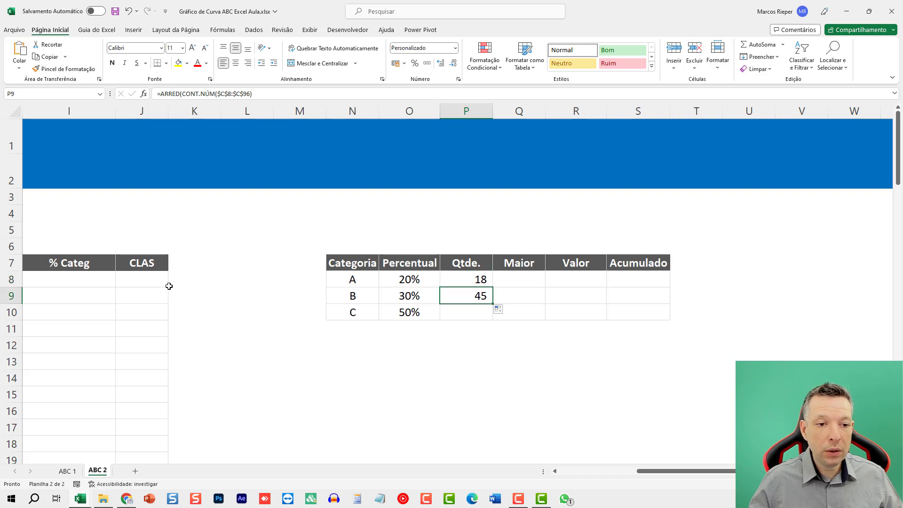
pyautogui.moveTo(491, 302); pyautogui.dragTo(493, 318)
pyautogui.click(478, 311)
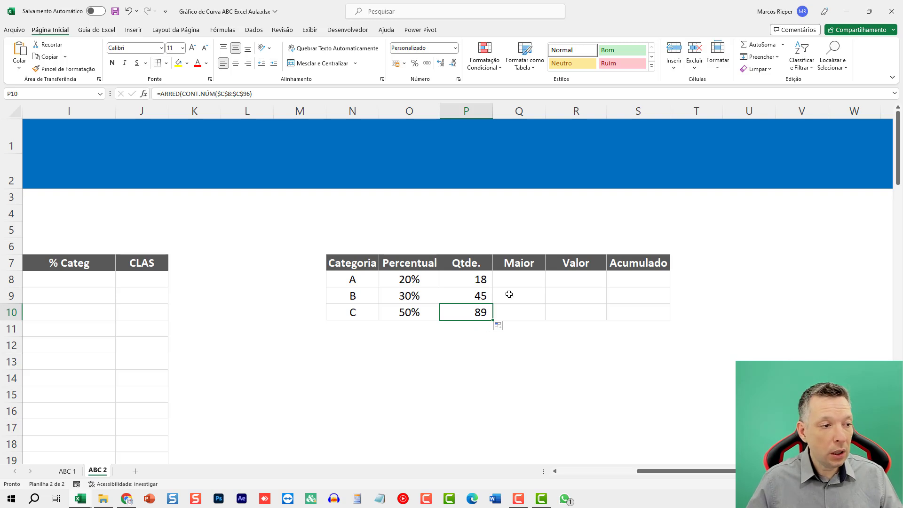
pyautogui.click(515, 279)
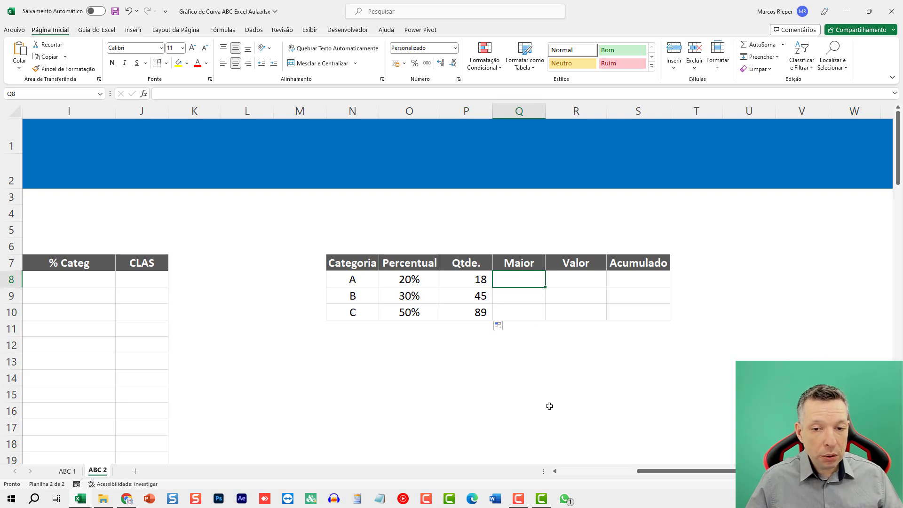
pyautogui.hscroll(-5, 393, 317)
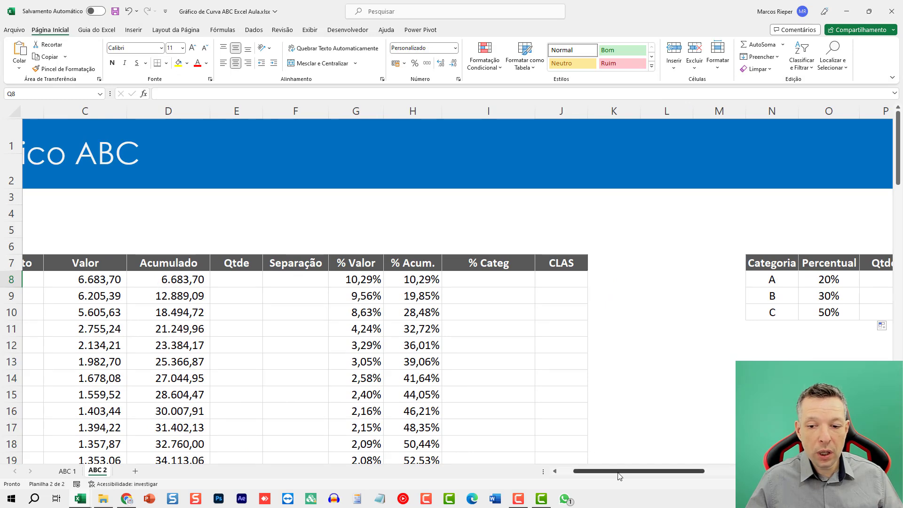
pyautogui.moveTo(621, 476); pyautogui.dragTo(693, 476)
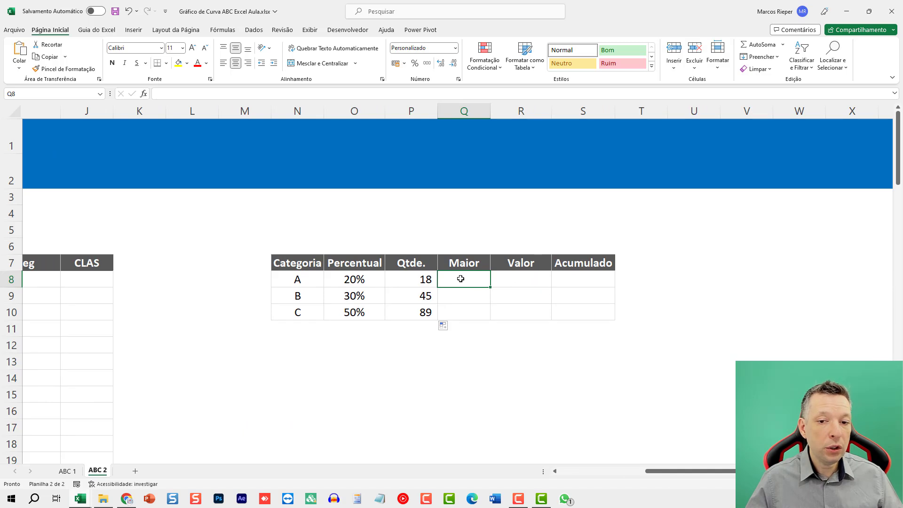
pyautogui.moveTo(656, 471)
pyautogui.mouseDown()
pyautogui.moveTo(635, 472)
pyautogui.moveTo(657, 466)
pyautogui.mouseUp()
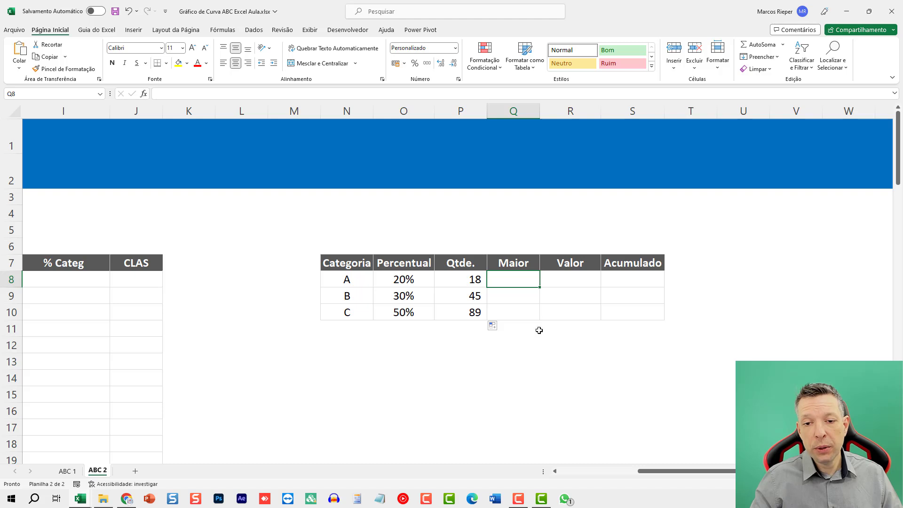
pyautogui.click(469, 280)
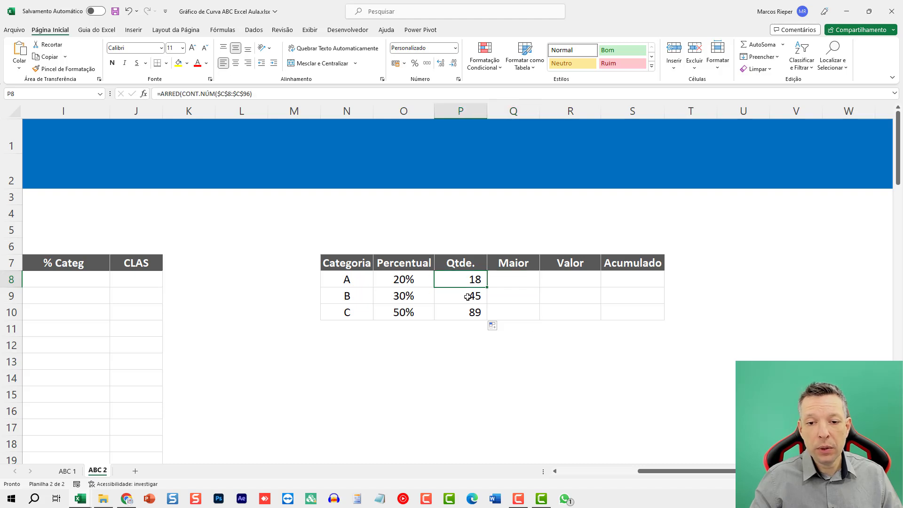
pyautogui.click(509, 280)
pyautogui.write('=MAIOR')
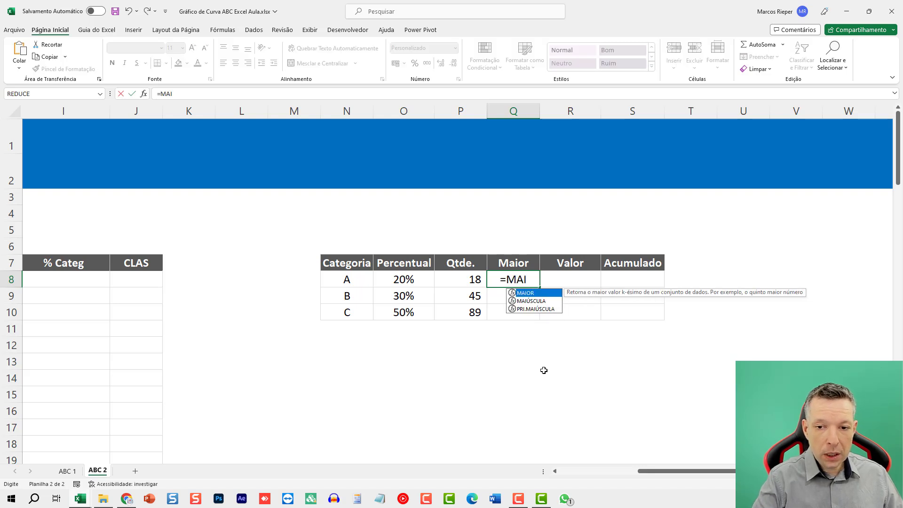
pyautogui.press('BackSpace')
pyautogui.press('BackSpace')
pyautogui.press('BackSpace')
pyautogui.press('BackSpace')
pyautogui.press('BackSpace')
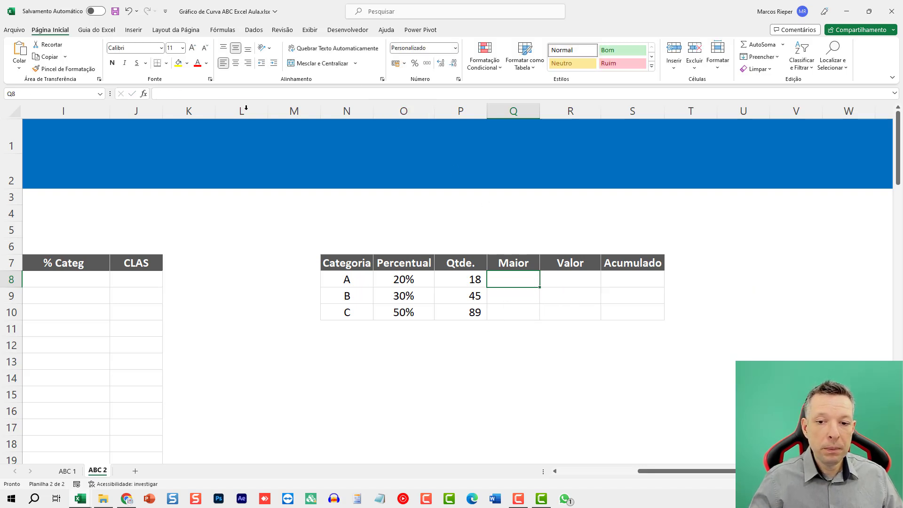
# Step: Enter =MAIOR($C$8:$C$96;1) in Q8, the Maior cell of category A
pyautogui.write('MAIOR(')
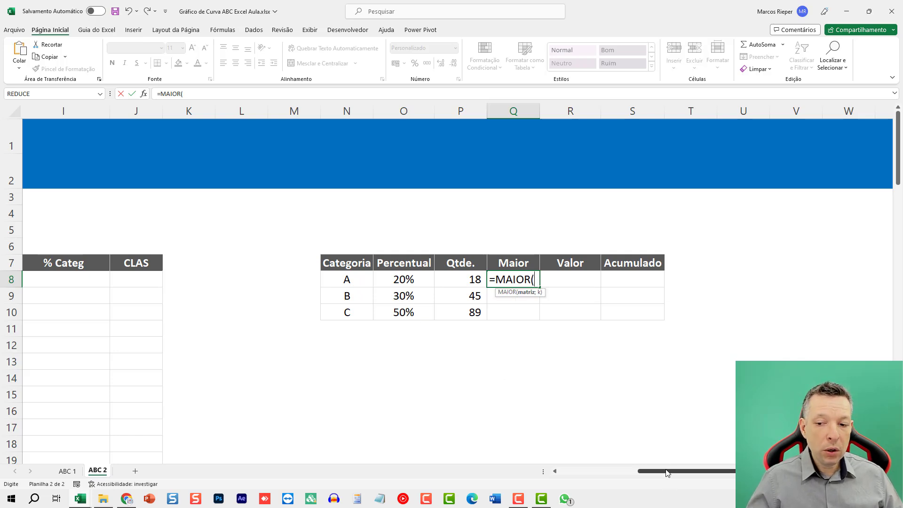
pyautogui.moveTo(668, 471); pyautogui.dragTo(583, 478)
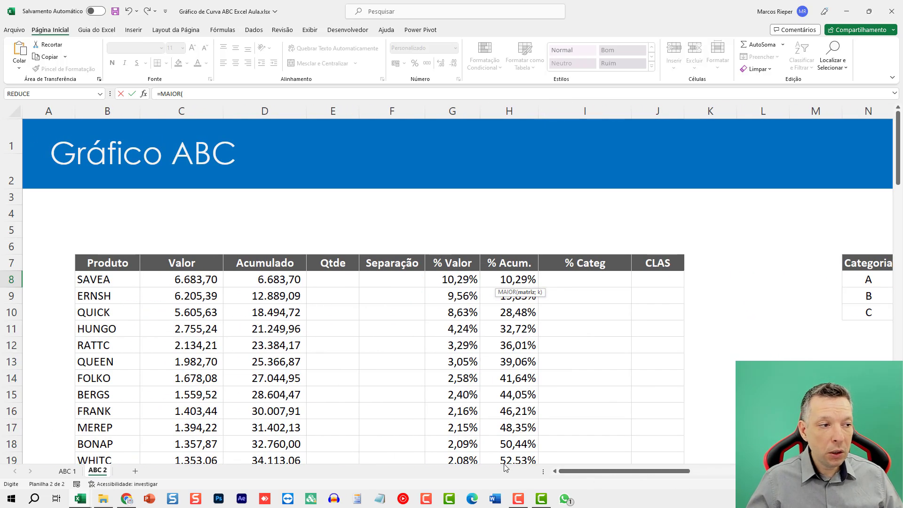
pyautogui.click(201, 308)
pyautogui.click(194, 279)
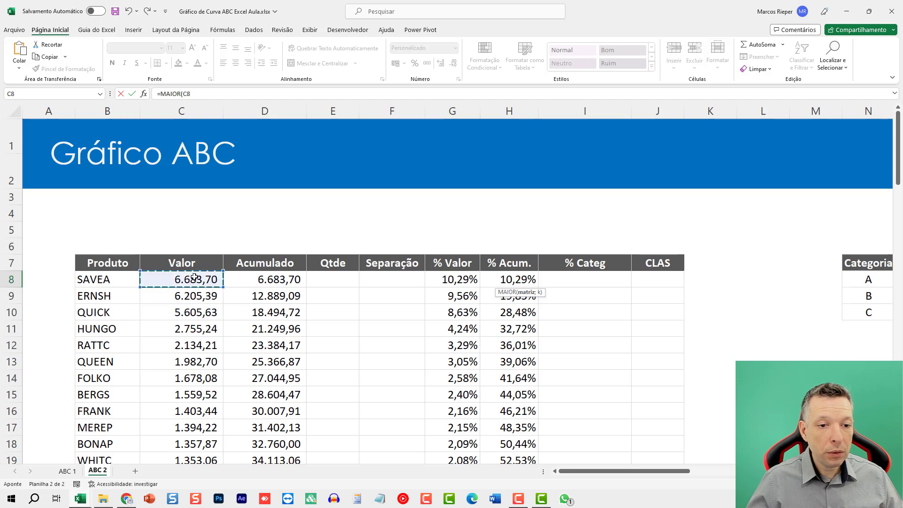
pyautogui.hotkey('ctrl', 'shift', 'Down')
pyautogui.press('F4')
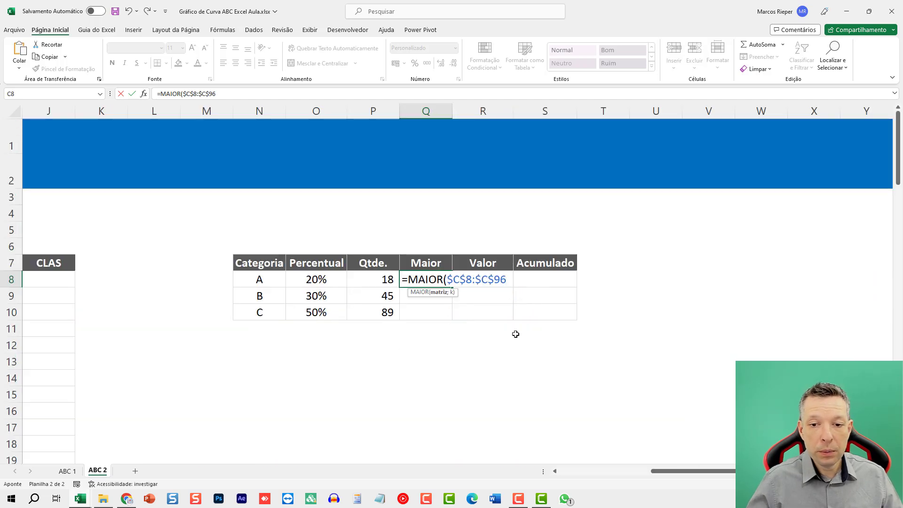
pyautogui.write(';')
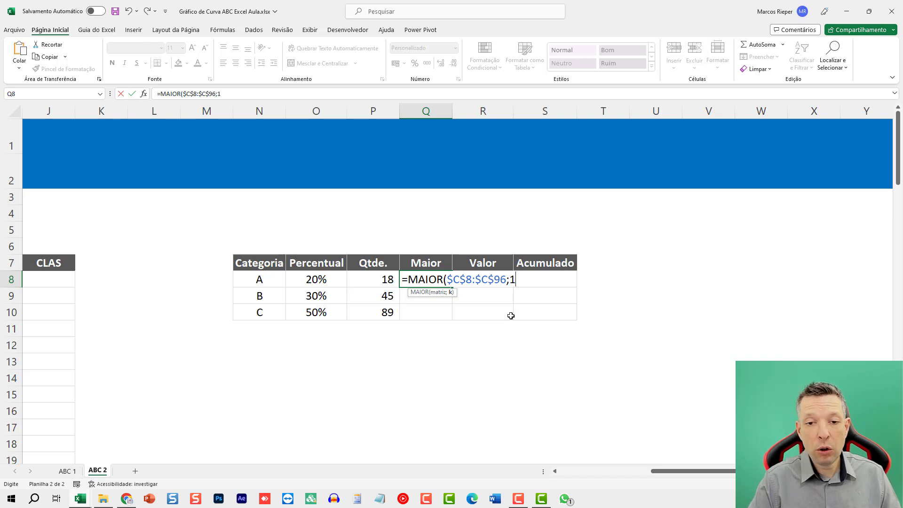
pyautogui.write('1)')
pyautogui.press('Return')
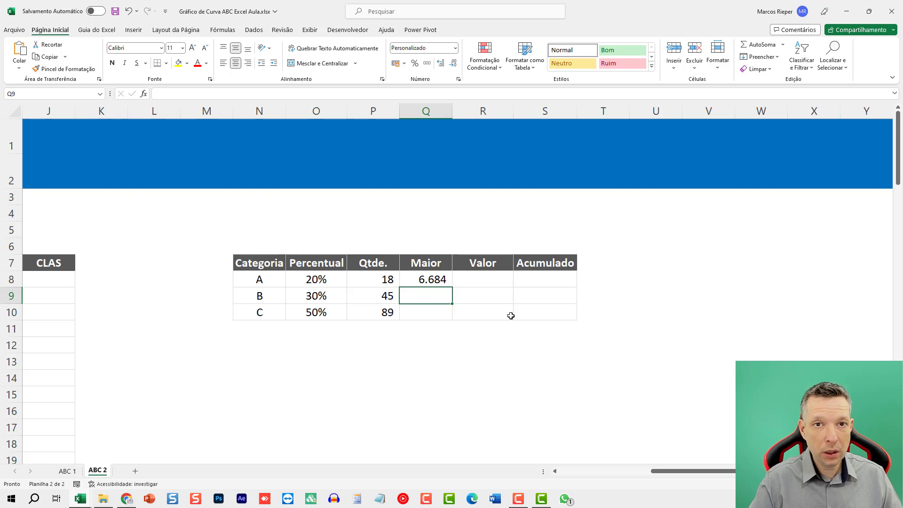
pyautogui.click(444, 280)
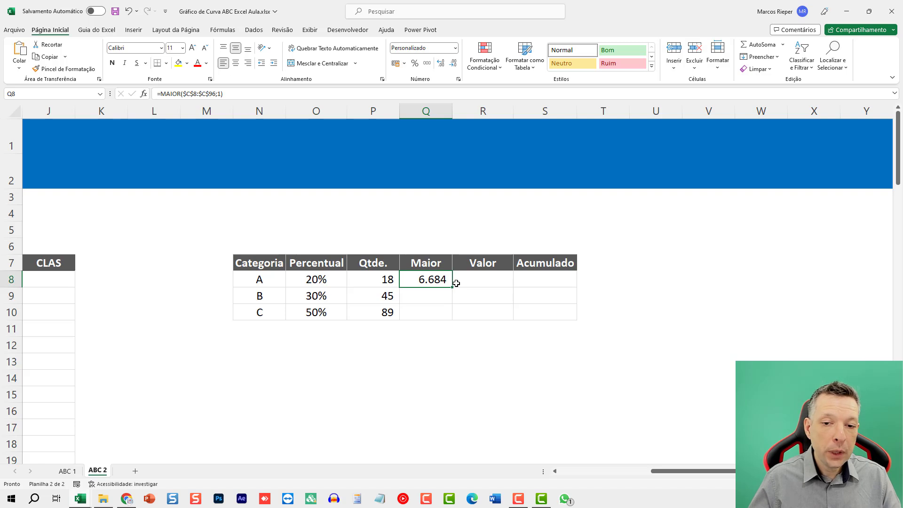
pyautogui.click(431, 295)
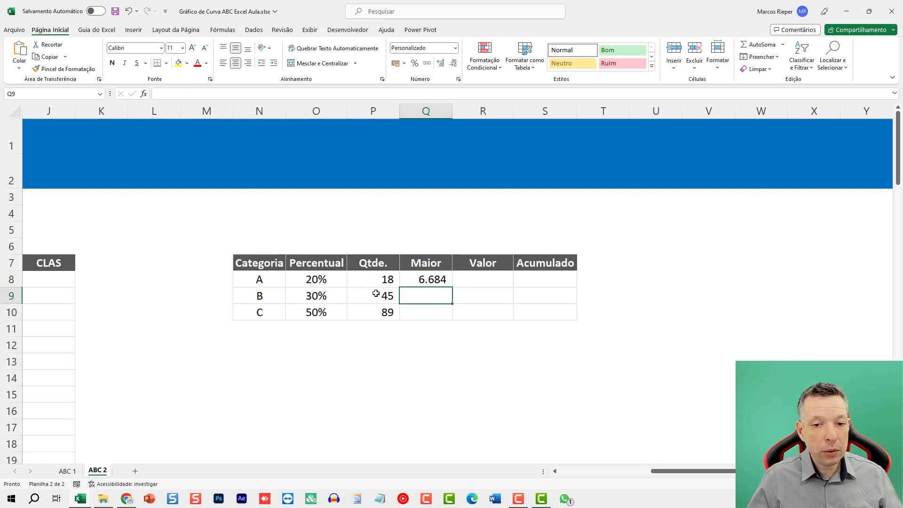
pyautogui.click(387, 278)
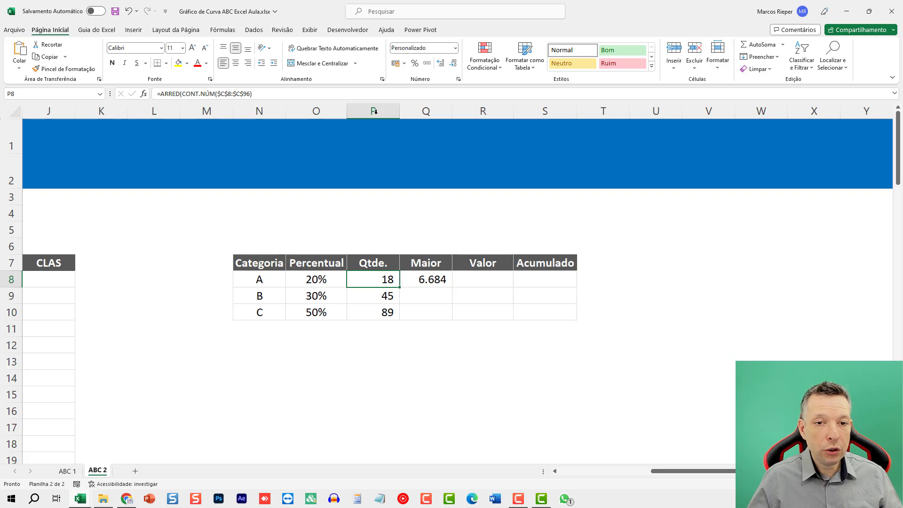
pyautogui.click(438, 296)
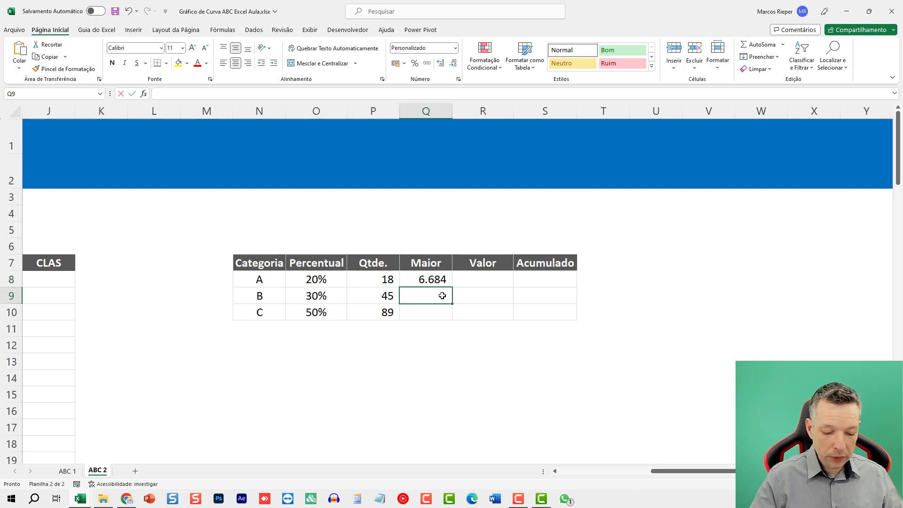
pyautogui.write('=MAIOR')
pyautogui.press('Escape')
pyautogui.press('Escape')
# Step: Right-align the Maior cells Q8:Q10 and enter =MAIOR($C$8:$C$96;P8+1) in Q9 for category B
pyautogui.moveTo(428, 278); pyautogui.dragTo(427, 312)
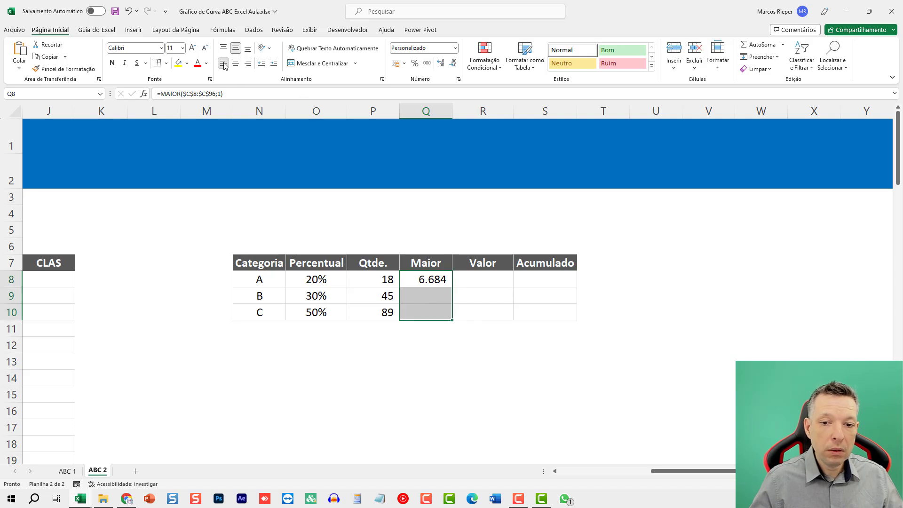
pyautogui.click(249, 63)
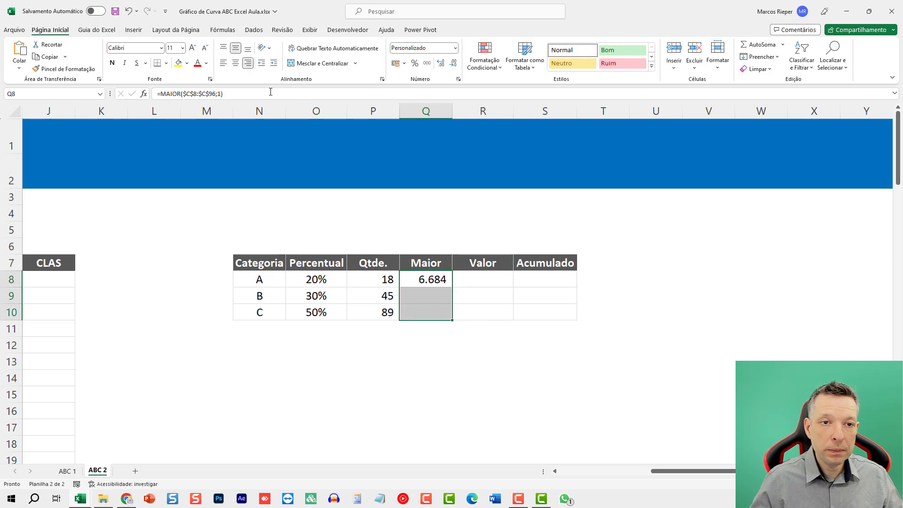
pyautogui.click(423, 301)
pyautogui.write('=MAIOR')
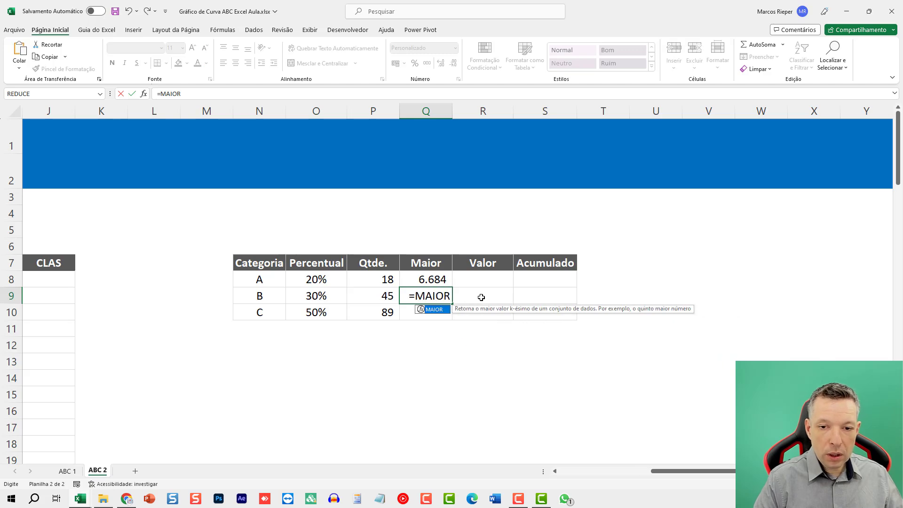
pyautogui.write('(')
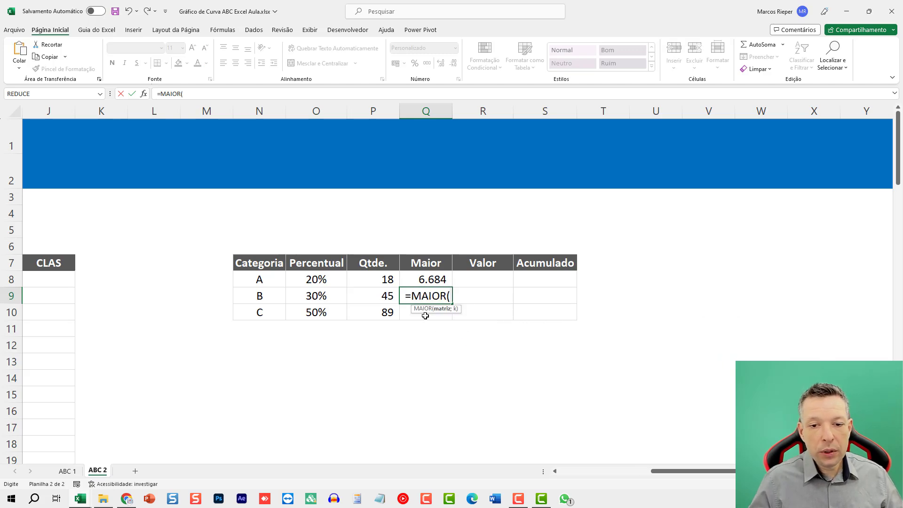
pyautogui.moveTo(725, 473); pyautogui.dragTo(633, 473)
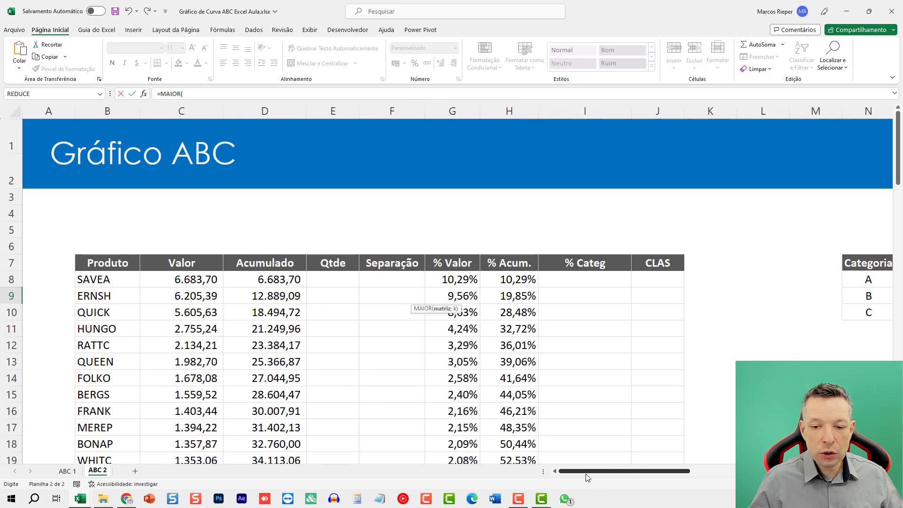
pyautogui.click(200, 274)
pyautogui.hotkey('ctrl', 'shift', 'Down')
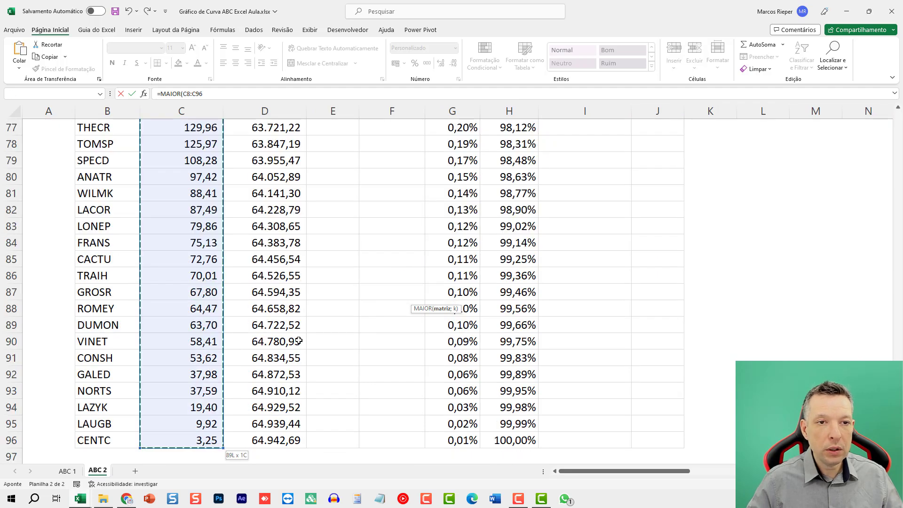
pyautogui.press('F4')
pyautogui.write(';')
pyautogui.click(382, 278)
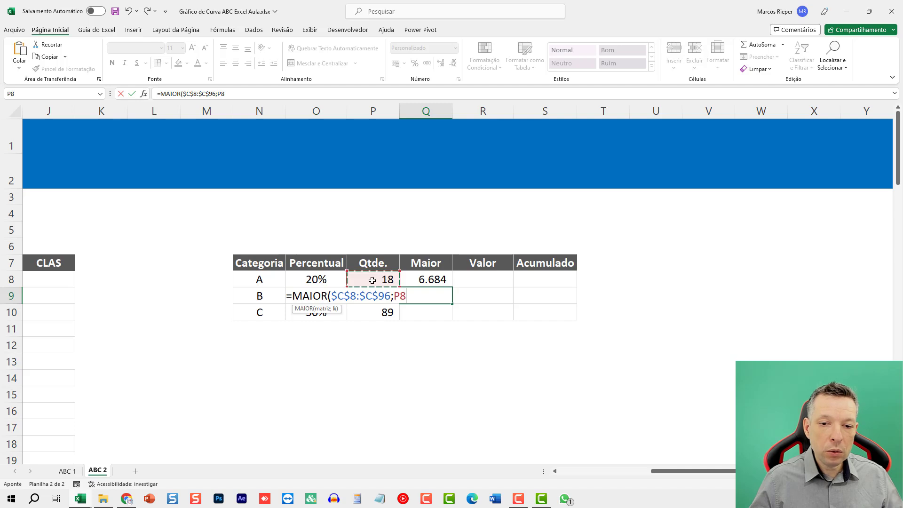
pyautogui.write('+1')
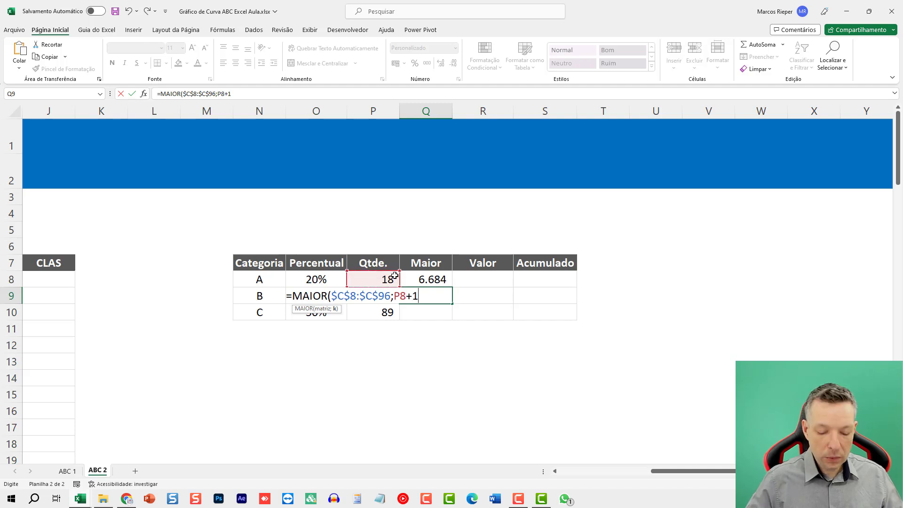
pyautogui.write(')')
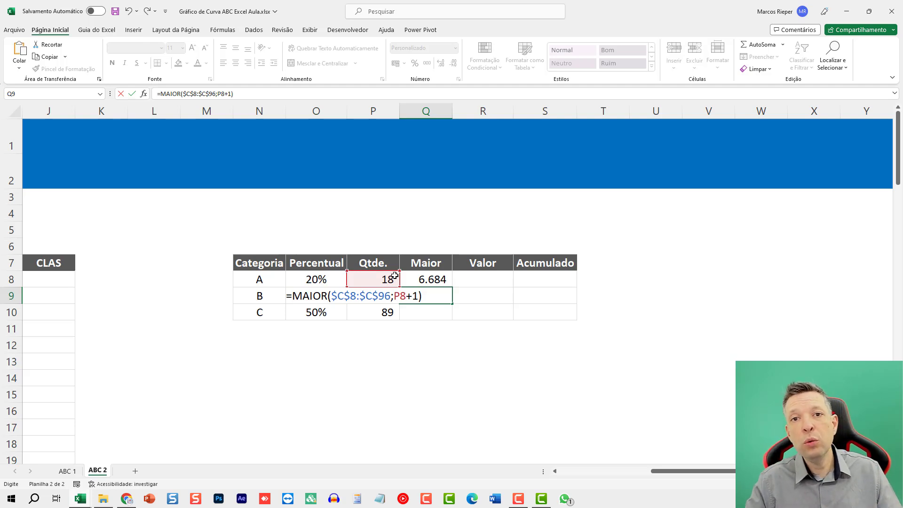
pyautogui.hotkey('ctrl', 'Return')
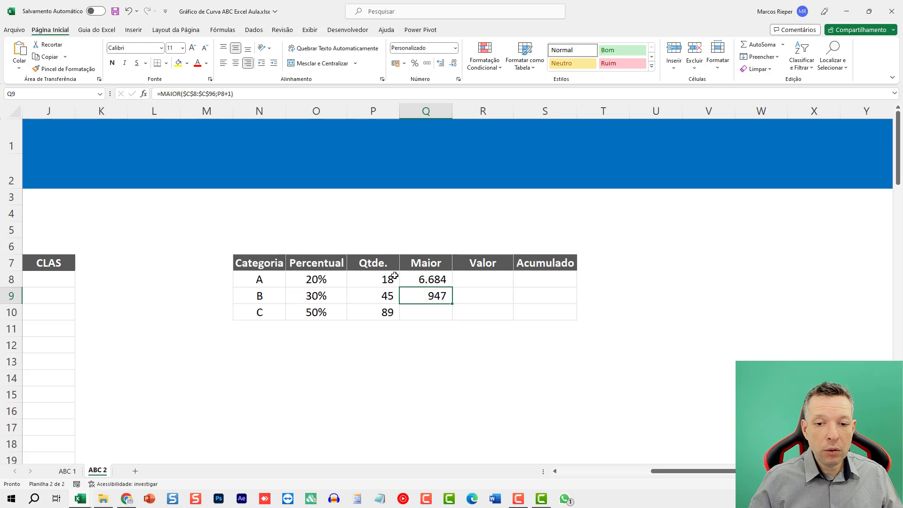
# Step: Check the category B starting value in the product table by selecting C8:C25 of the Valor column and extending the selection to C26
pyautogui.moveTo(670, 470); pyautogui.dragTo(547, 471)
pyautogui.click(196, 279)
pyautogui.scroll(-3, 196, 279)
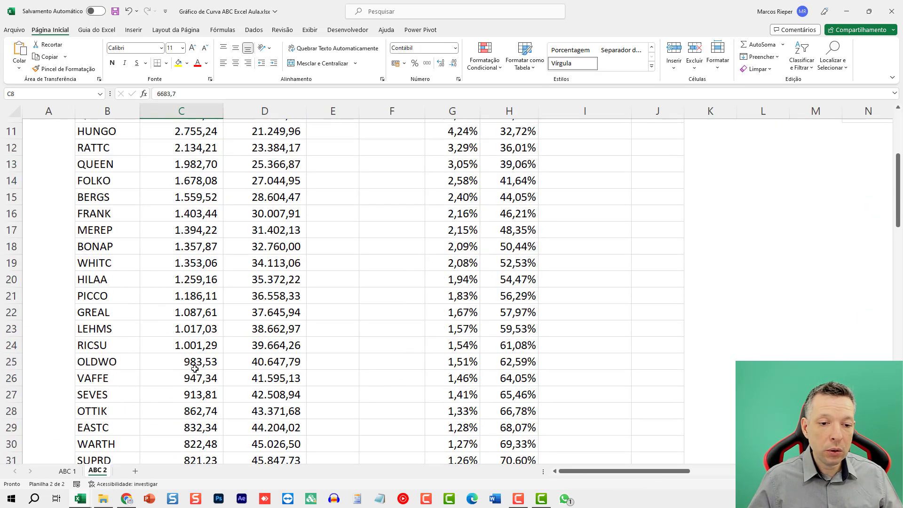
pyautogui.keyDown('shift'); pyautogui.click(188, 360); pyautogui.keyUp('shift')
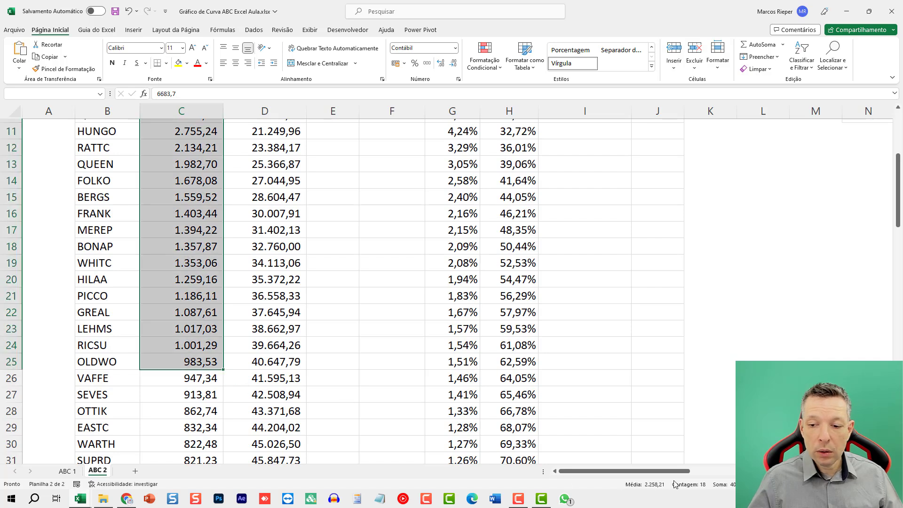
pyautogui.keyDown('shift'); pyautogui.click(196, 377); pyautogui.keyUp('shift')
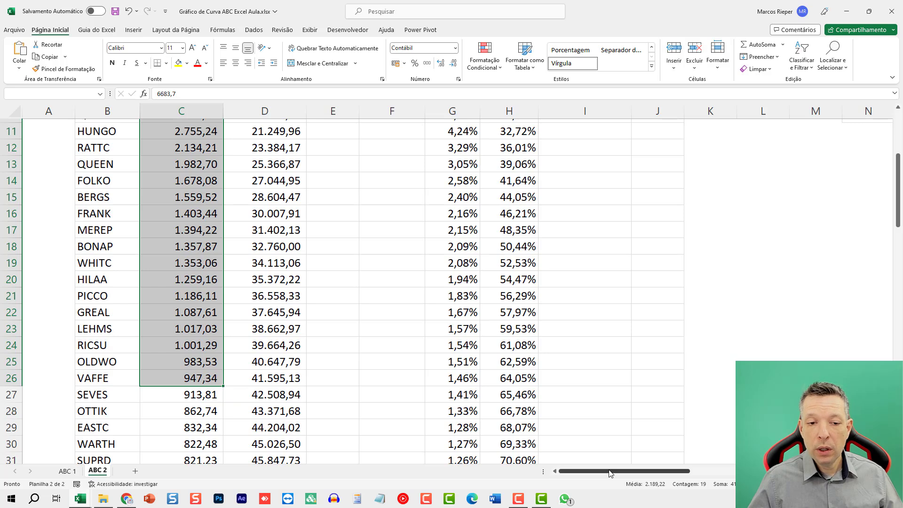
pyautogui.moveTo(171, 379); pyautogui.dragTo(187, 195)
pyautogui.scroll(3, 696, 420)
pyautogui.scroll(1, 697, 420)
pyautogui.moveTo(633, 472); pyautogui.dragTo(735, 481)
# Step: Copy the Q9 formula down to Q10 for category C and open the Q10 formula to inspect its references
pyautogui.click(372, 297)
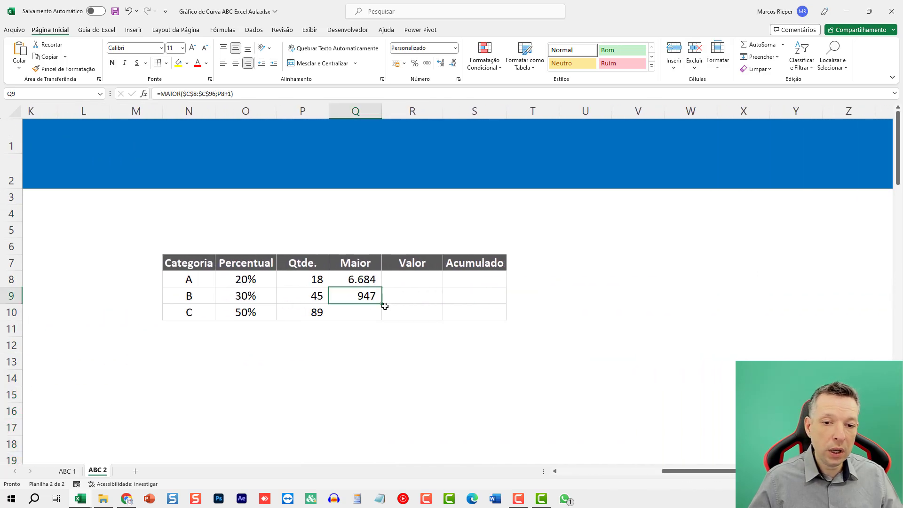
pyautogui.moveTo(383, 305); pyautogui.dragTo(383, 323)
pyautogui.click(371, 312)
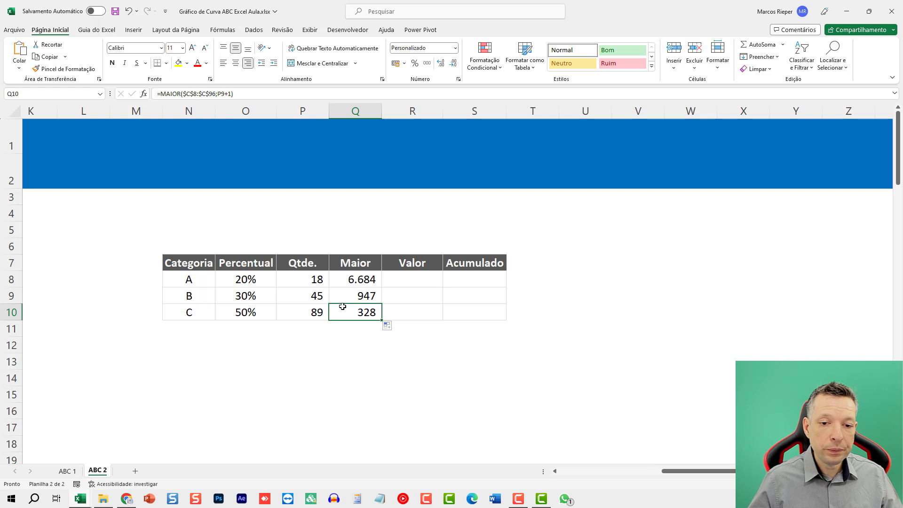
pyautogui.doubleClick(373, 313)
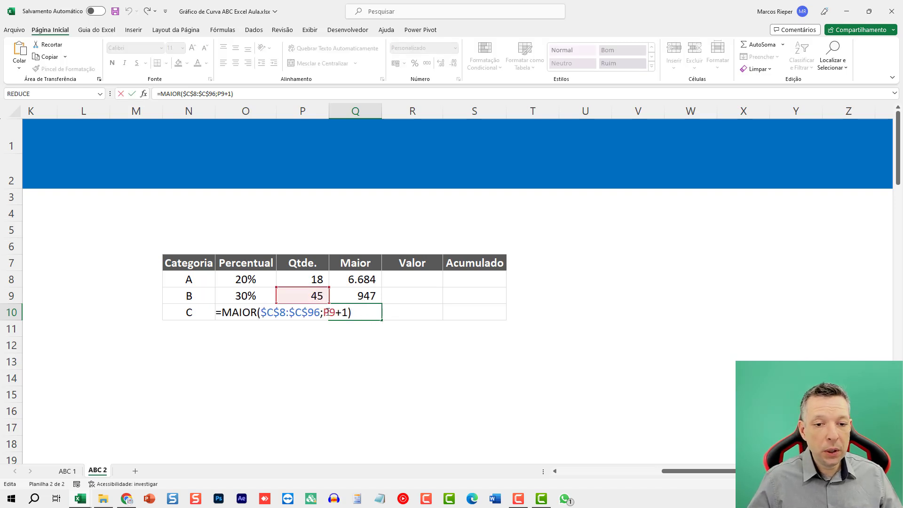
# Step: Evaluate the P9+1 argument inside the Q10 MAIOR formula, leaving the cell without saving the evaluation
pyautogui.moveTo(324, 312); pyautogui.dragTo(347, 312)
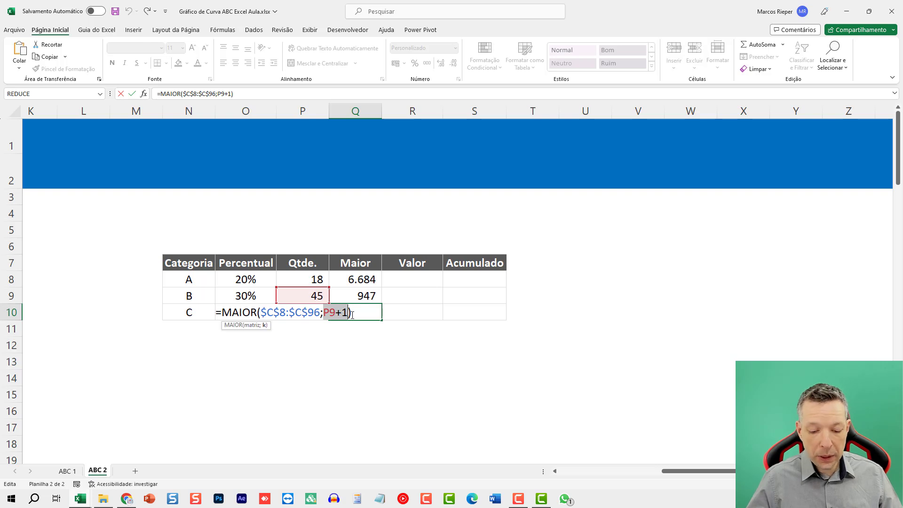
pyautogui.press('F9')
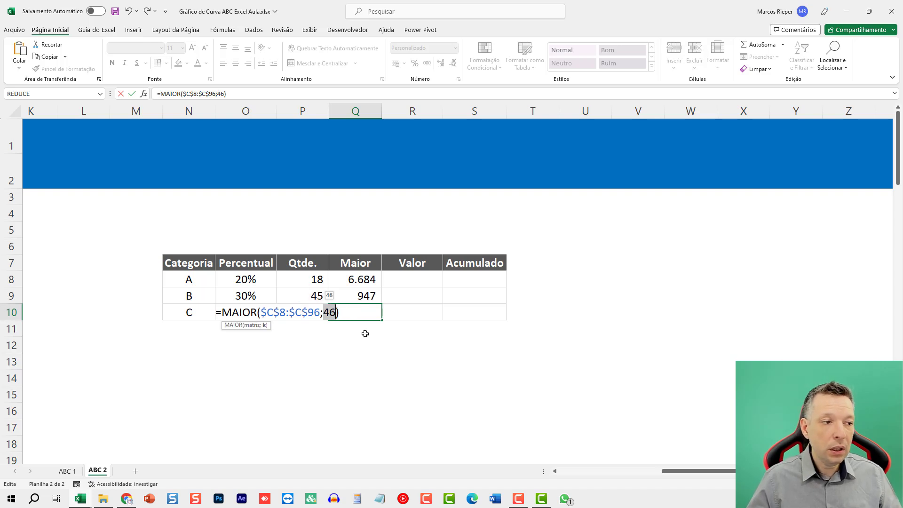
pyautogui.press('Escape')
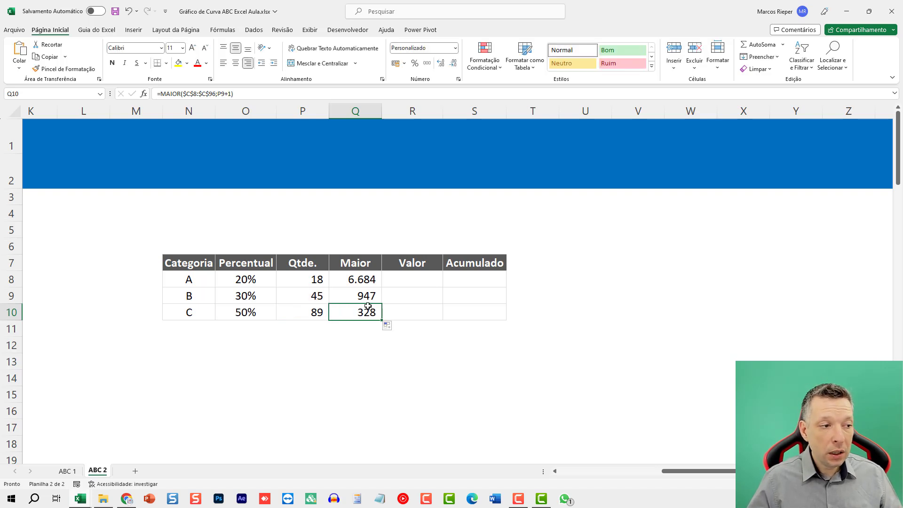
# Step: Review the Maior, Percentual and Qtde. cells of the category table, comparing categories A, B and C
pyautogui.moveTo(358, 278); pyautogui.dragTo(359, 329)
pyautogui.click(337, 280)
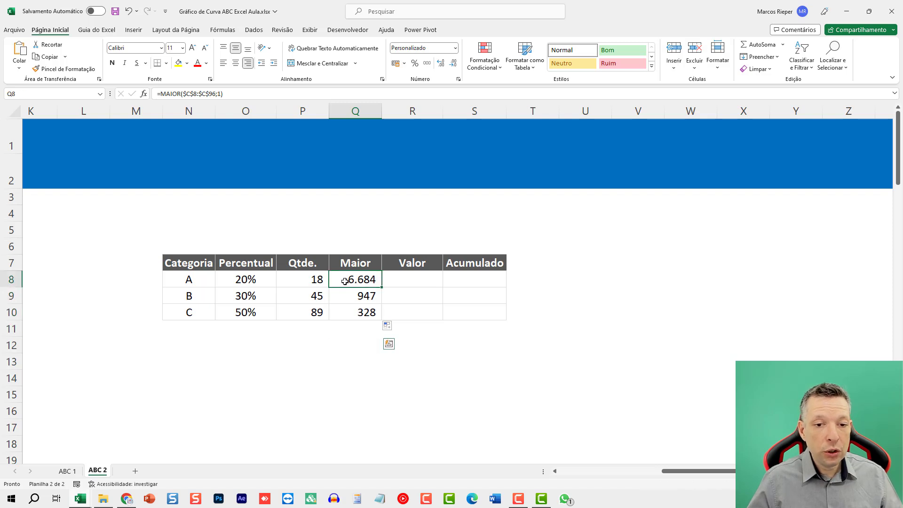
pyautogui.click(312, 278)
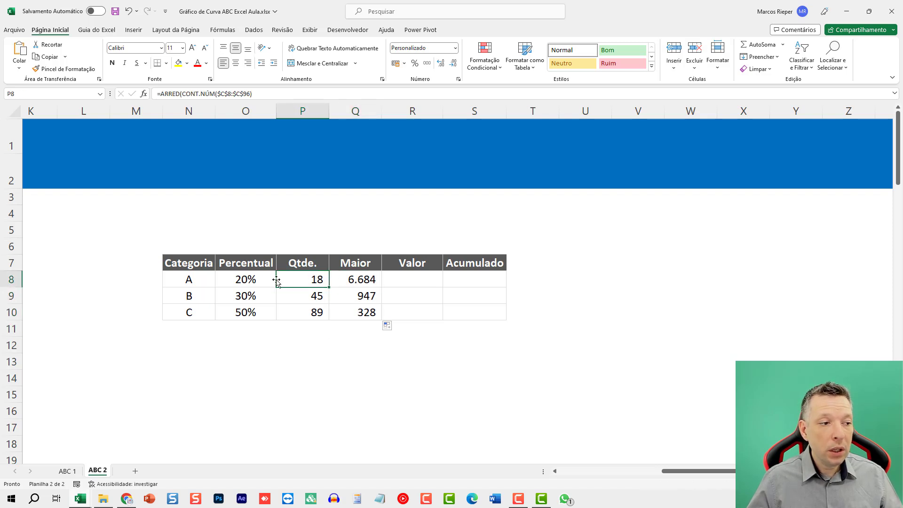
pyautogui.click(258, 276)
pyautogui.click(261, 297)
pyautogui.click(300, 283)
pyautogui.click(306, 298)
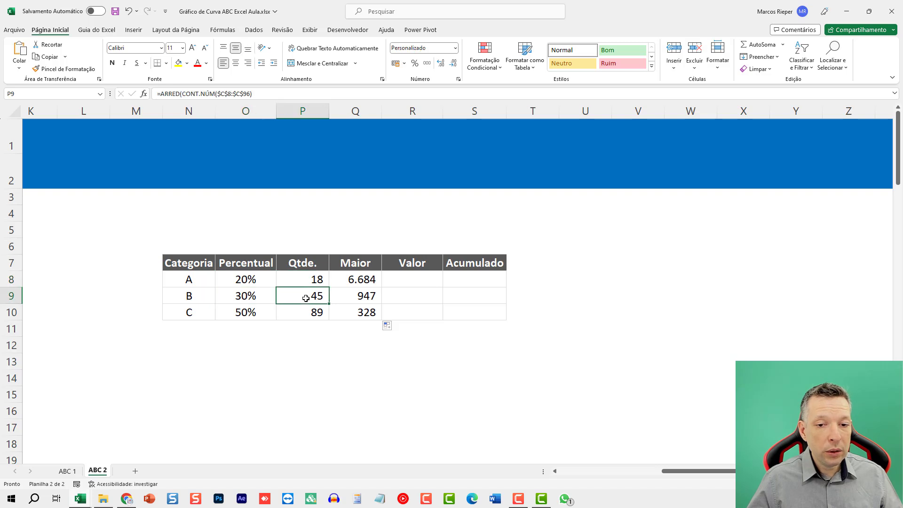
pyautogui.click(360, 309)
# Step: Examine the Valor and Acumulado columns of the category table and the CLAS column of the product table
pyautogui.click(405, 277)
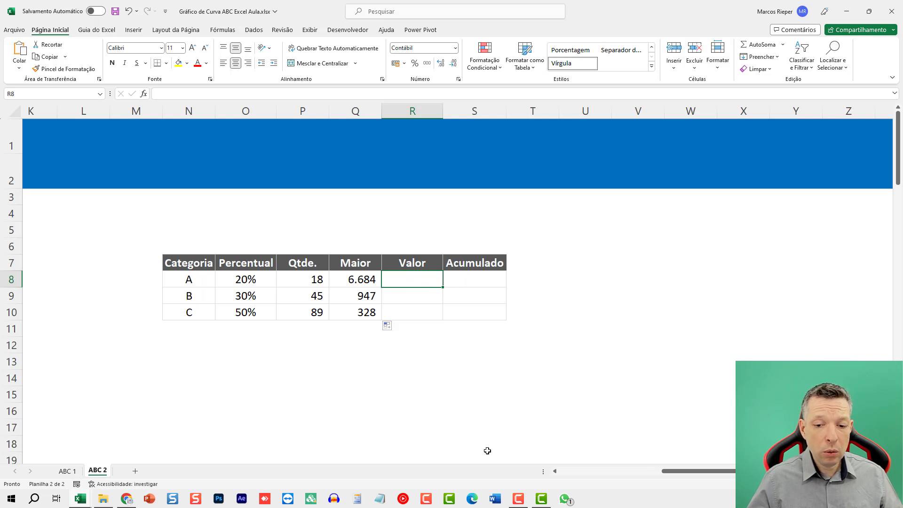
pyautogui.hscroll(-1, 429, 307)
pyautogui.moveTo(430, 280); pyautogui.dragTo(482, 310)
pyautogui.moveTo(726, 472); pyautogui.dragTo(663, 476)
pyautogui.click(394, 280)
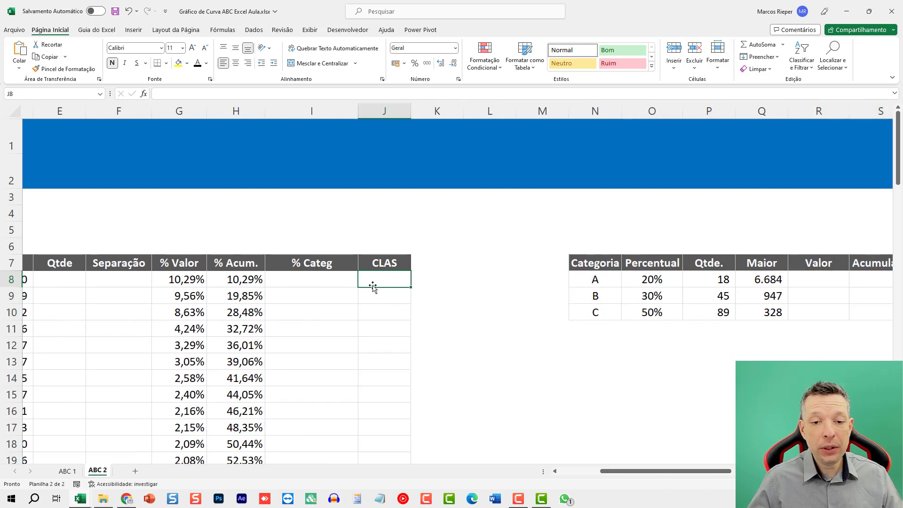
pyautogui.moveTo(654, 477); pyautogui.dragTo(614, 473)
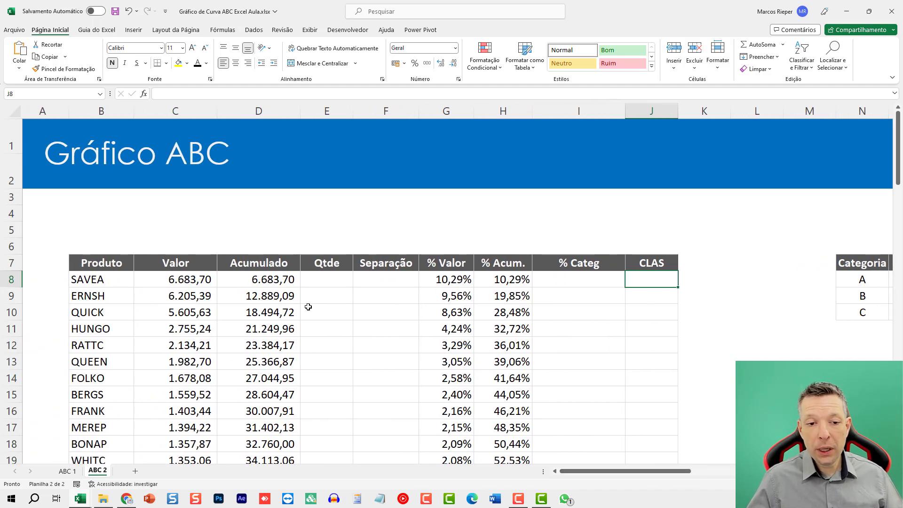
# Step: Compare the first product's Valor in C8 with the Maior limits of categories A and B
pyautogui.click(178, 283)
pyautogui.moveTo(574, 476); pyautogui.dragTo(595, 475)
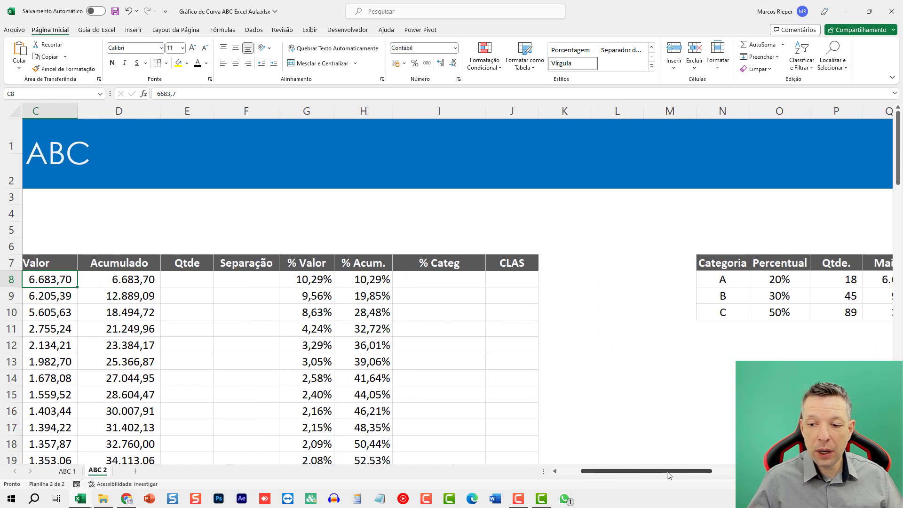
pyautogui.moveTo(668, 475); pyautogui.dragTo(687, 475)
pyautogui.click(764, 279)
pyautogui.click(765, 295)
pyautogui.click(766, 280)
pyautogui.click(766, 296)
pyautogui.click(766, 279)
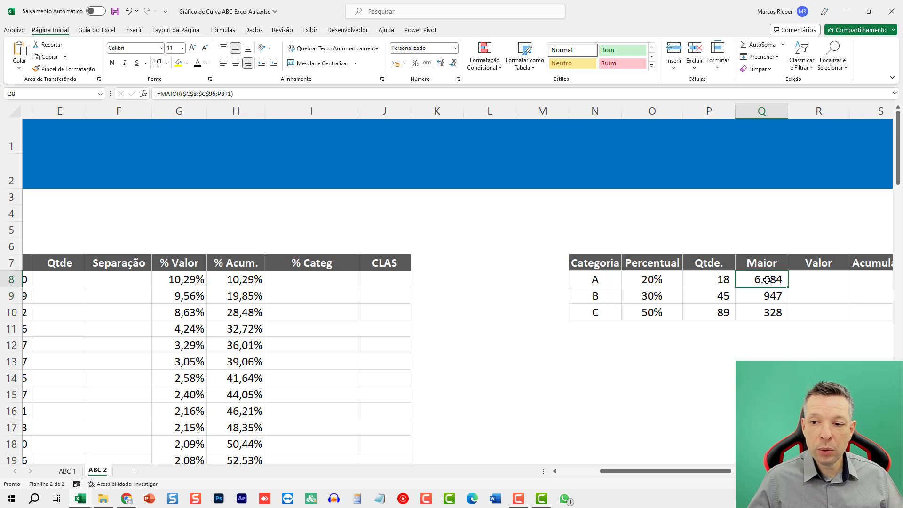
# Step: Start a PROCX formula in J8 of the CLAS column, with C8 as lookup value and $Q$8:$Q$10 as lookup array
pyautogui.moveTo(663, 476); pyautogui.dragTo(615, 471)
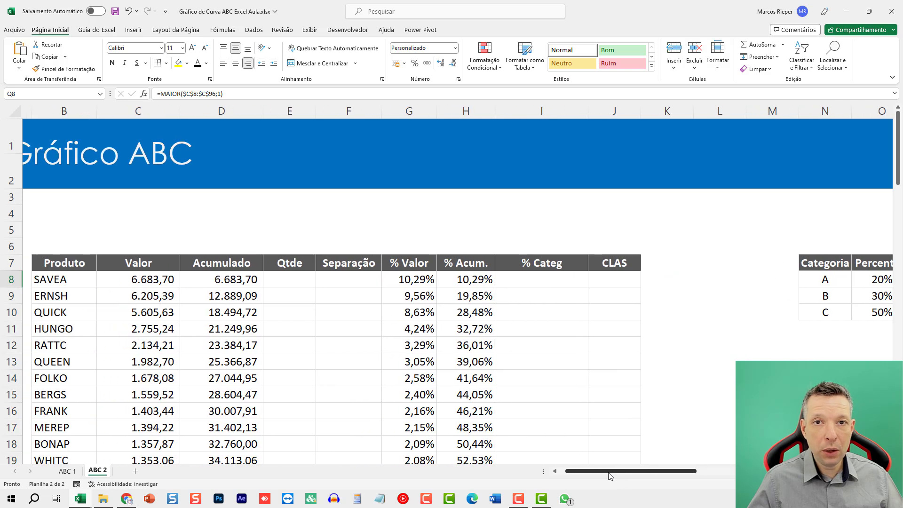
pyautogui.click(614, 282)
pyautogui.write('=')
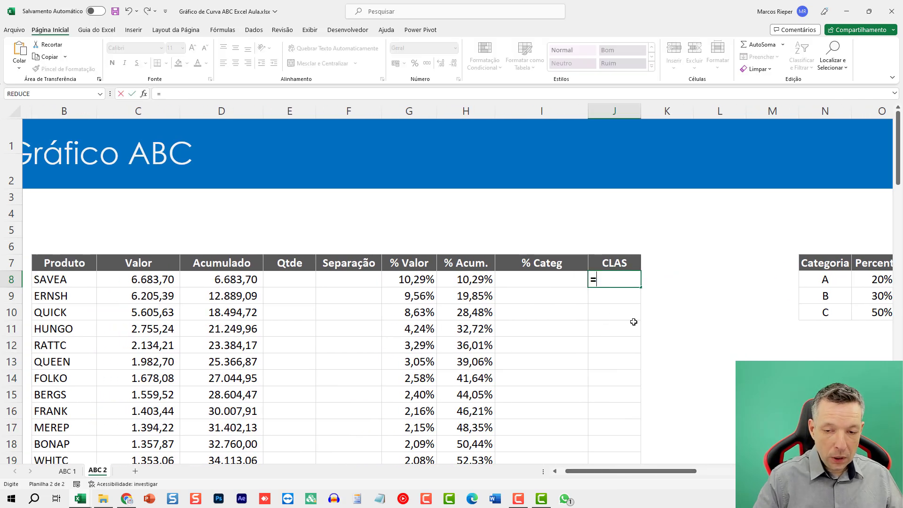
pyautogui.write('PROCX')
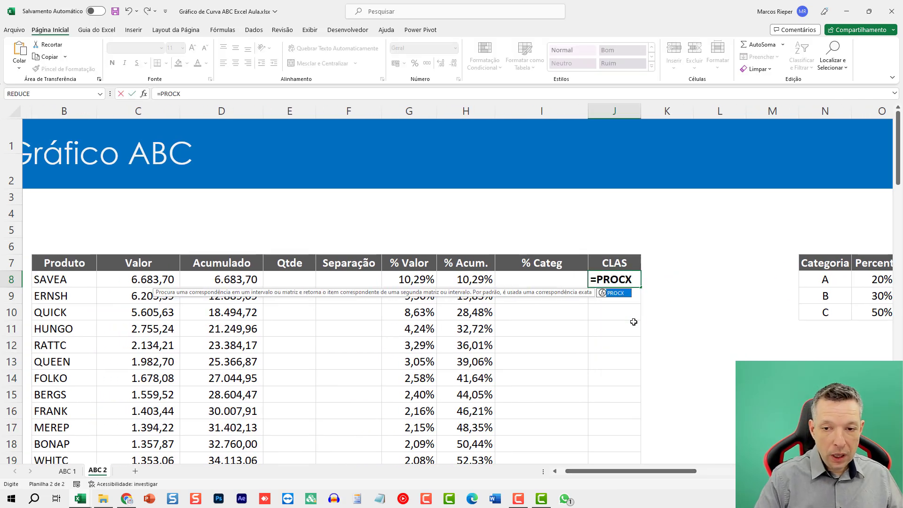
pyautogui.write('(')
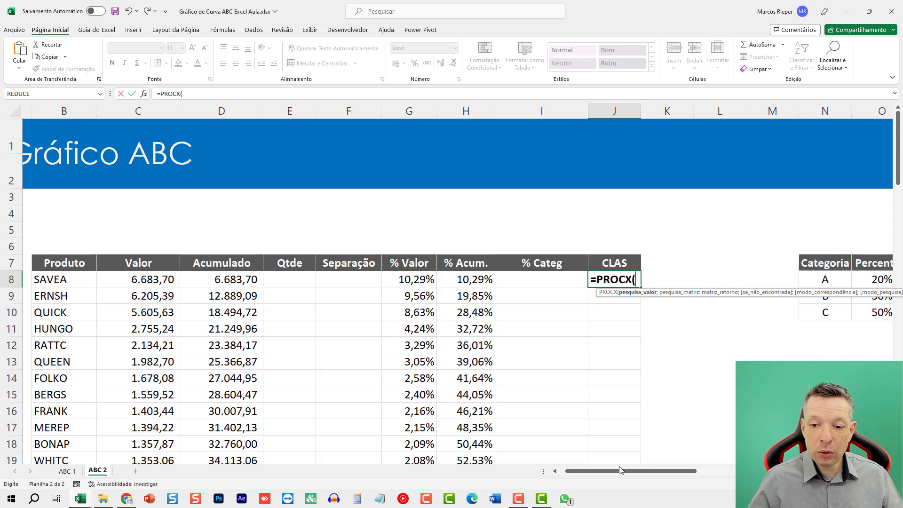
pyautogui.hscroll(-1, 610, 475)
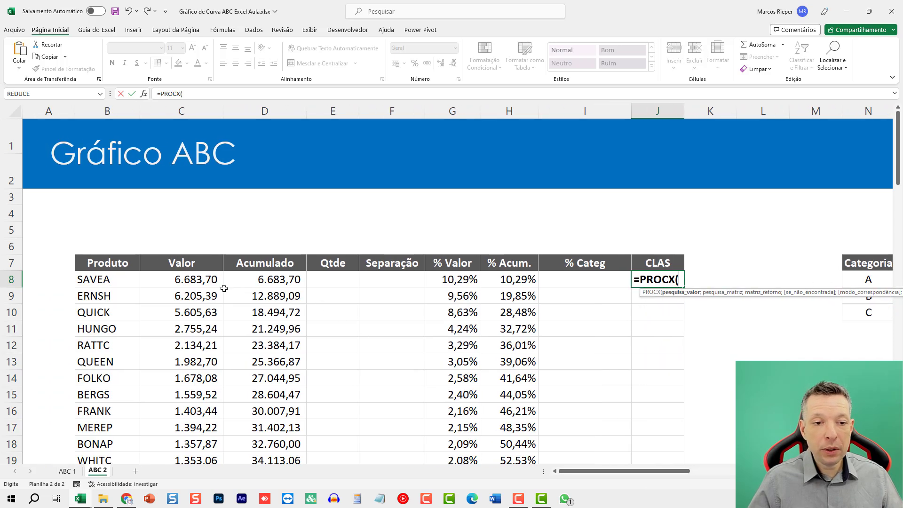
pyautogui.click(211, 282)
pyautogui.write(';')
pyautogui.hscroll(7, 645, 475)
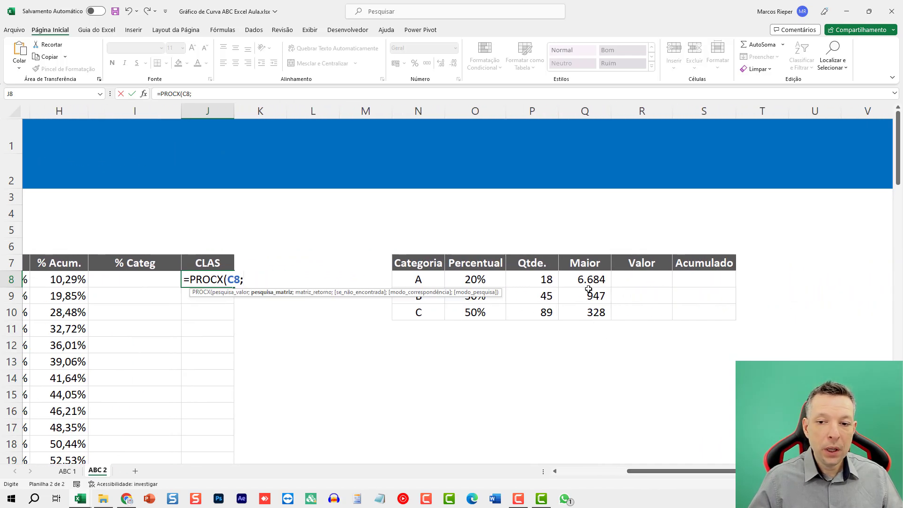
pyautogui.moveTo(587, 279); pyautogui.dragTo(586, 312)
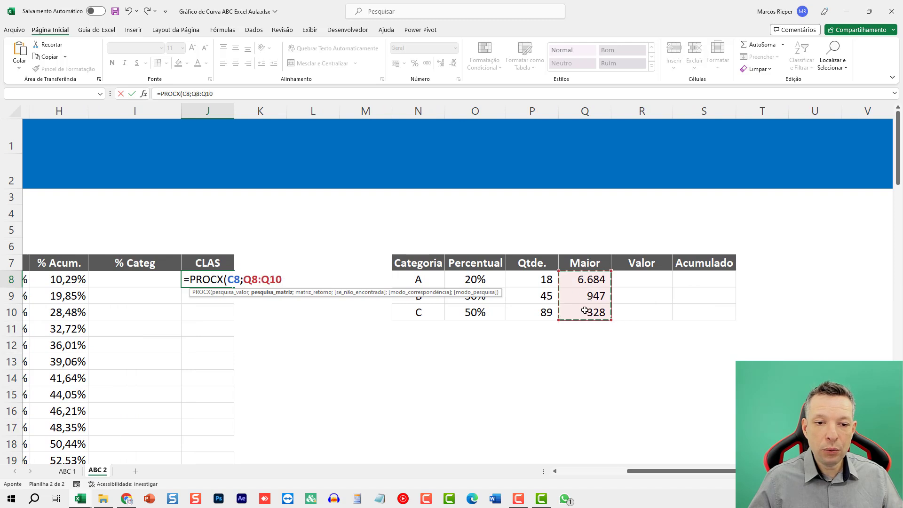
pyautogui.press('F4')
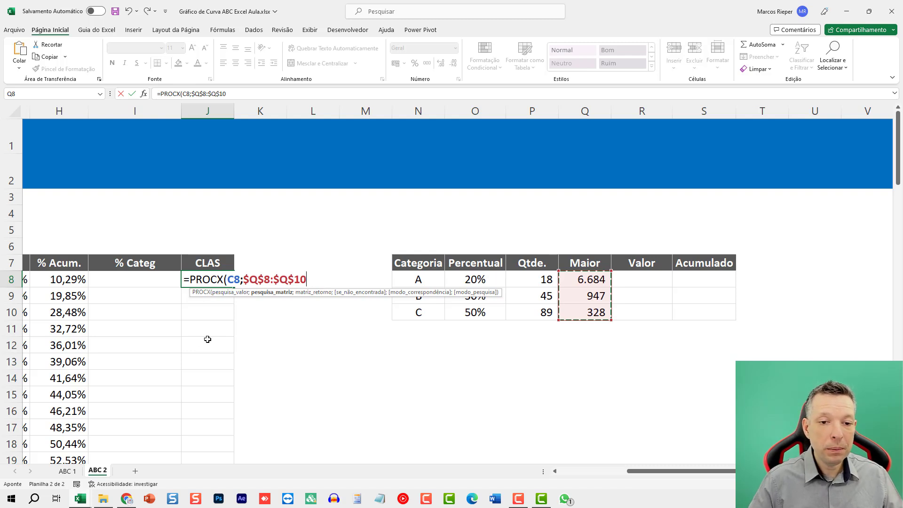
# Step: Add the Categoria cells as the PROCX return array, with the absolute reference $N$8:$N$10
pyautogui.write(';')
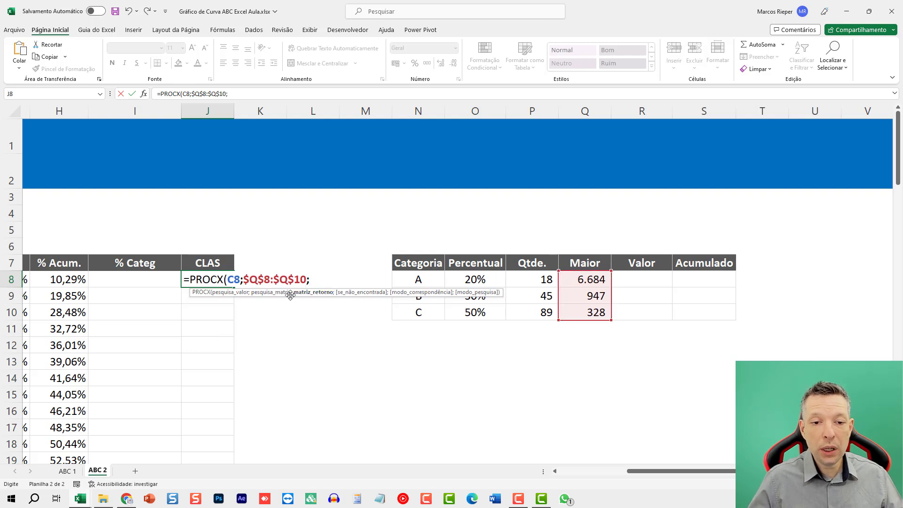
pyautogui.moveTo(280, 297); pyautogui.dragTo(276, 279)
pyautogui.moveTo(414, 280); pyautogui.dragTo(419, 312)
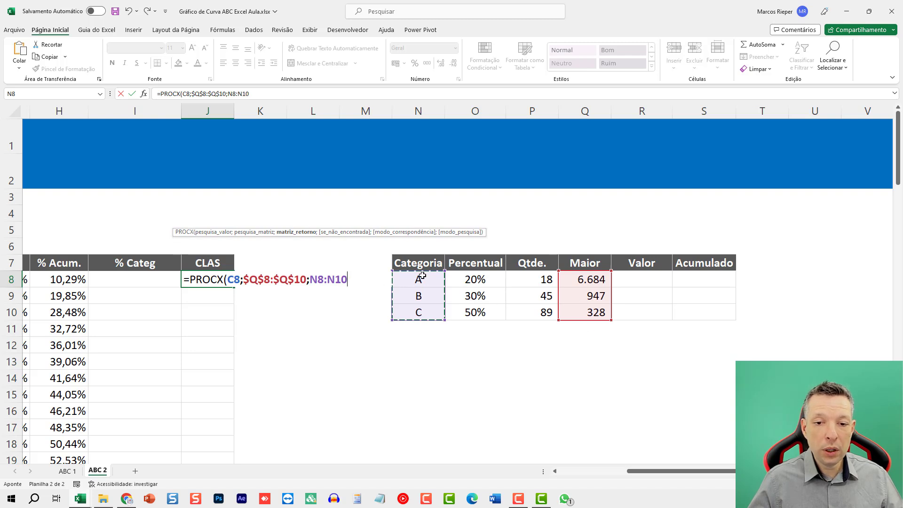
pyautogui.click(334, 281)
pyautogui.doubleClick(334, 281)
pyautogui.press('F4')
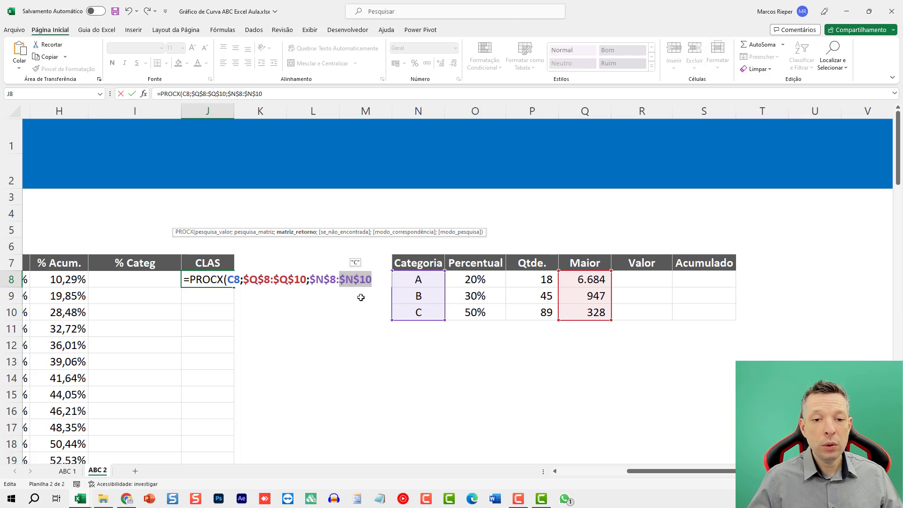
pyautogui.click(376, 276)
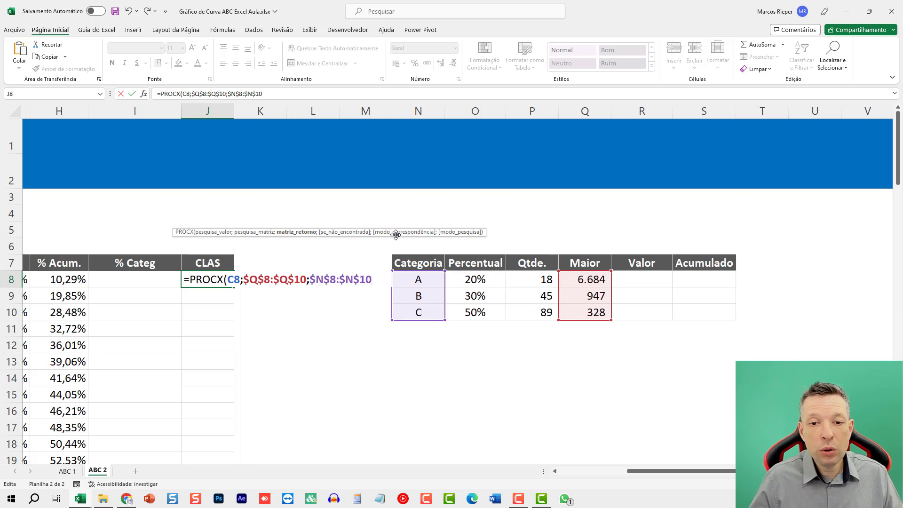
# Step: Complete the J8 formula as =PROCX(C8;$Q$8:$Q$10;$N$8:$N$10;;1), leaving the not-found argument empty and using match mode 1
pyautogui.write(';')
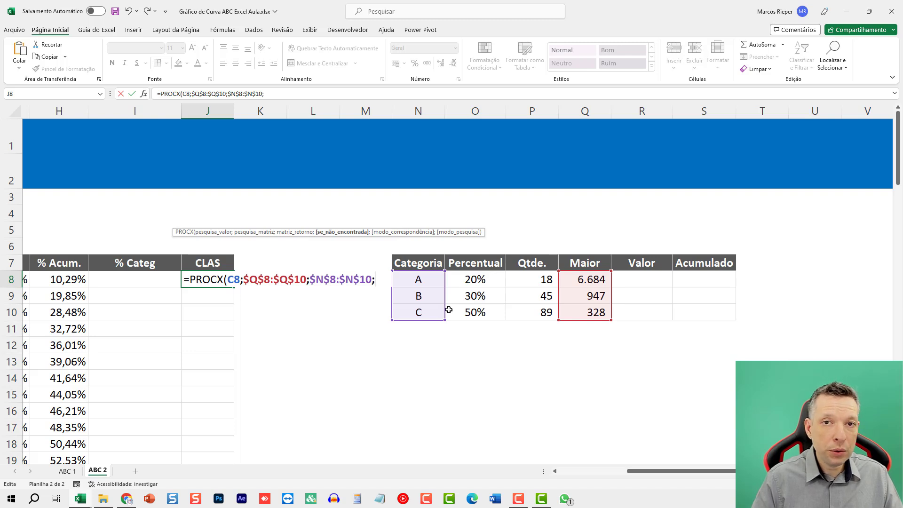
pyautogui.write(';')
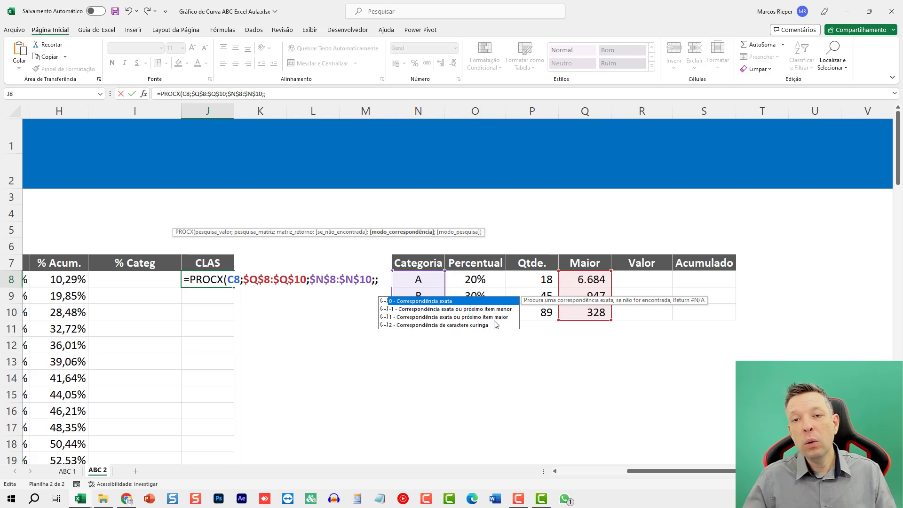
pyautogui.write('1')
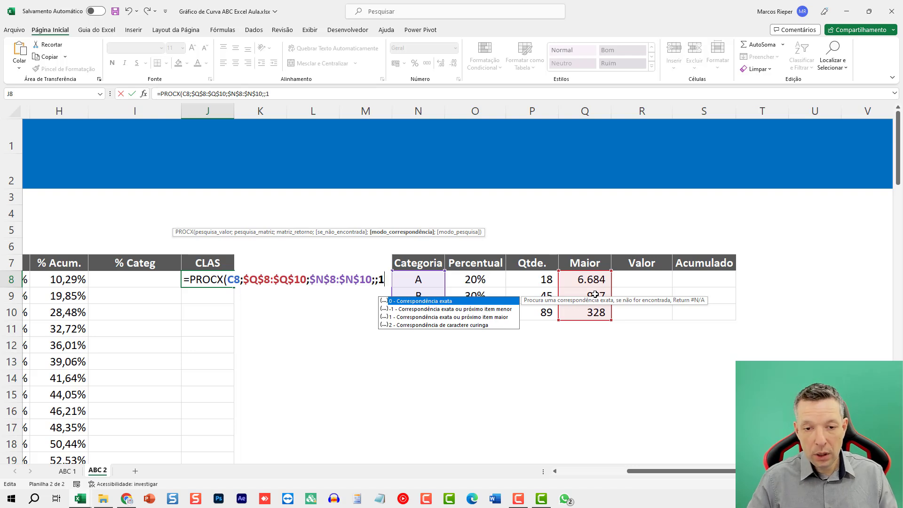
pyautogui.write(')')
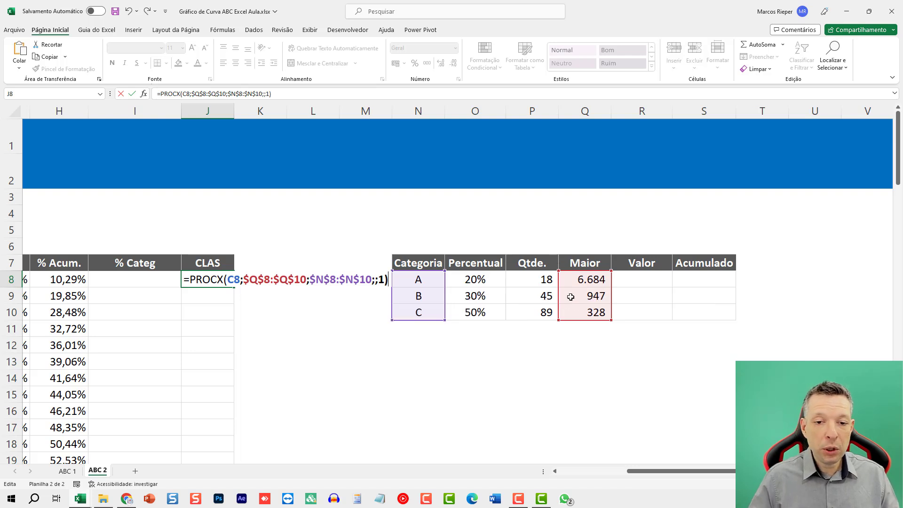
pyautogui.doubleClick(381, 280)
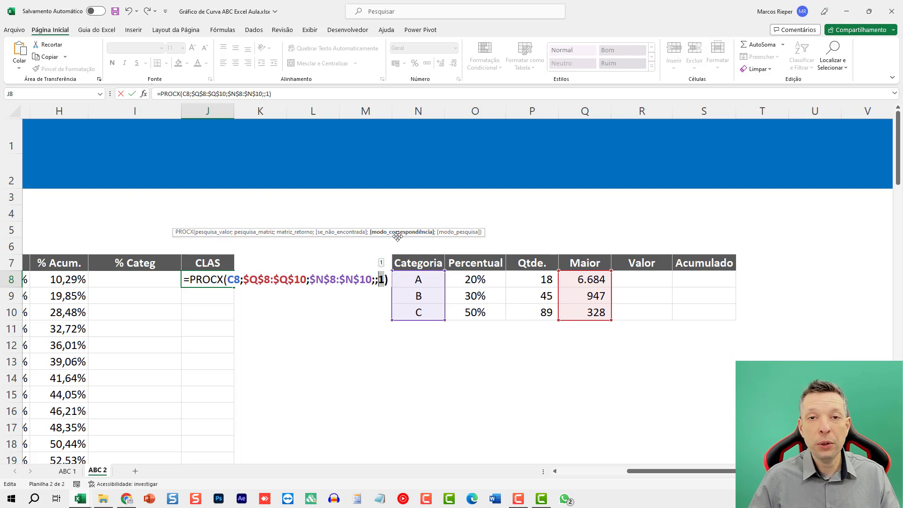
pyautogui.press('Return')
pyautogui.press('Up')
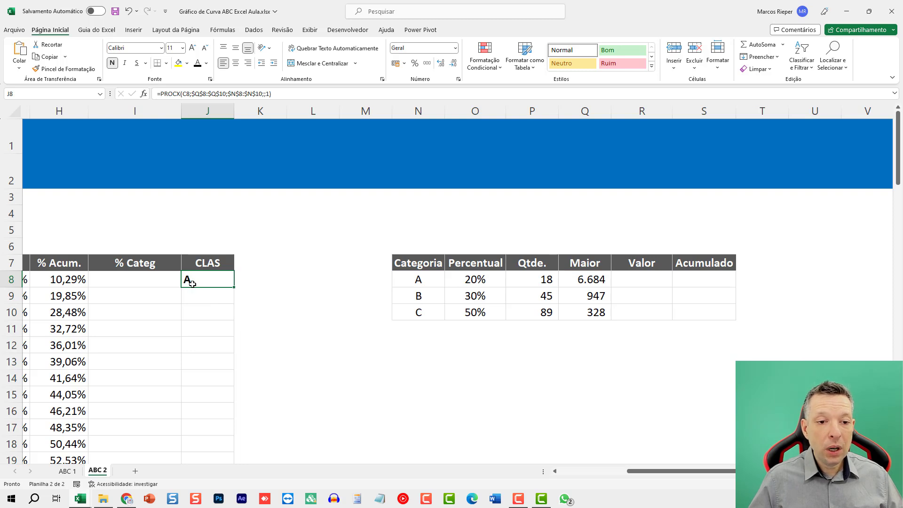
# Step: Check the conditional formatting rules for CLAS cells J8 and J9
pyautogui.click(484, 57)
pyautogui.click(503, 224)
pyautogui.press('Escape')
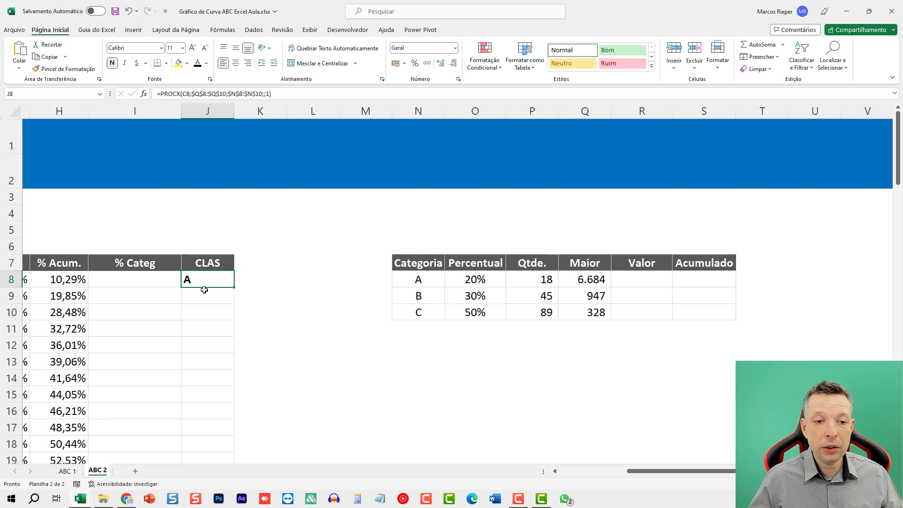
pyautogui.click(202, 292)
pyautogui.click(480, 66)
pyautogui.click(502, 224)
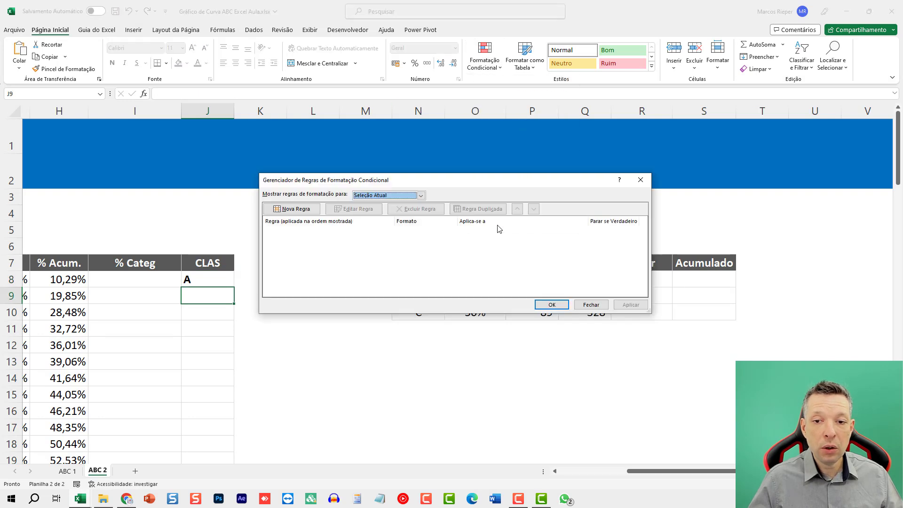
pyautogui.press('Escape')
# Step: Copy the formatting of J9 to J8 and set the J8 font colour to black
pyautogui.click(202, 278)
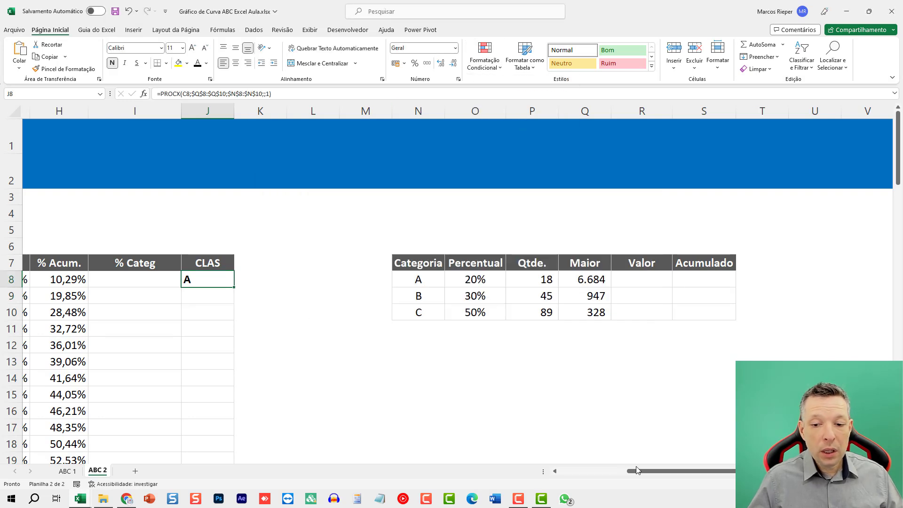
pyautogui.moveTo(647, 472); pyautogui.dragTo(627, 476)
pyautogui.click(336, 296)
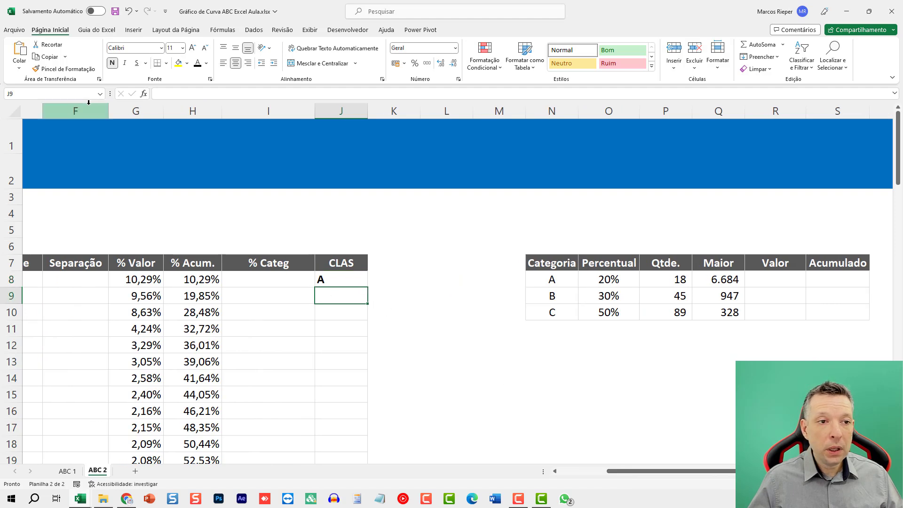
pyautogui.click(56, 69)
pyautogui.click(330, 281)
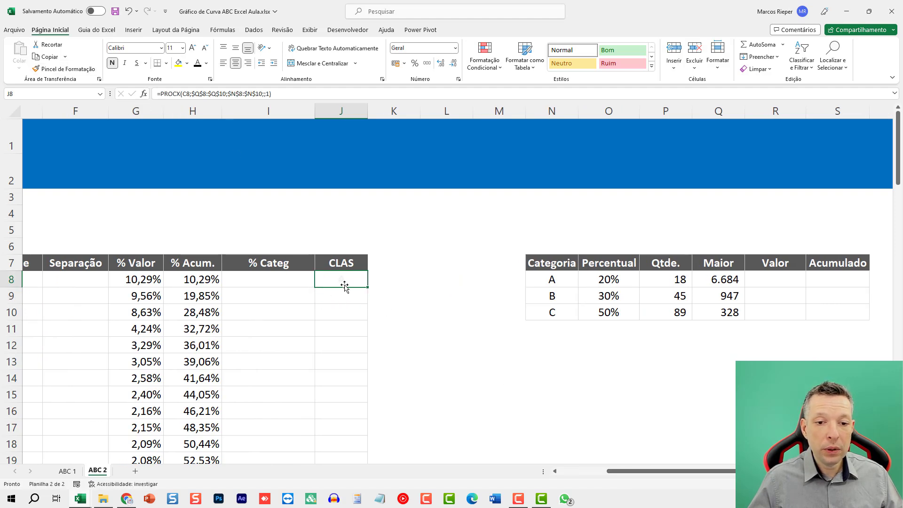
pyautogui.click(199, 63)
# Step: Fill the J8 classification formula down the CLAS column to J14
pyautogui.moveTo(367, 289); pyautogui.dragTo(369, 375)
pyautogui.click(361, 372)
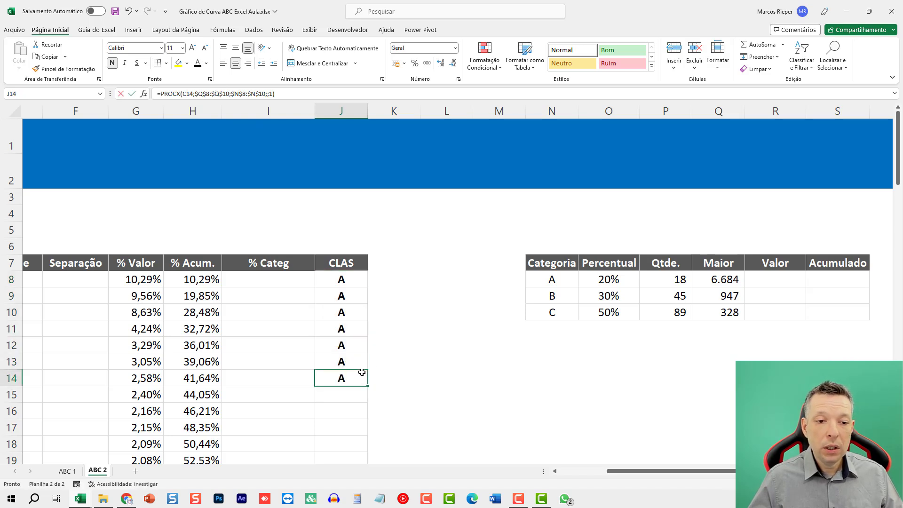
# Step: Review the references in the J14 classification formula and the category A quantity formula in P8
pyautogui.press('F2')
pyautogui.moveTo(647, 473); pyautogui.dragTo(623, 476)
pyautogui.press('Escape')
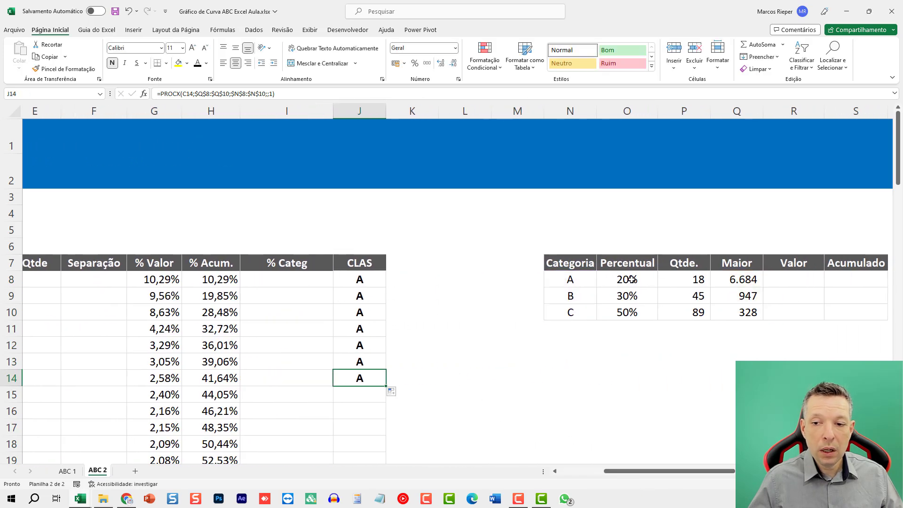
pyautogui.click(689, 278)
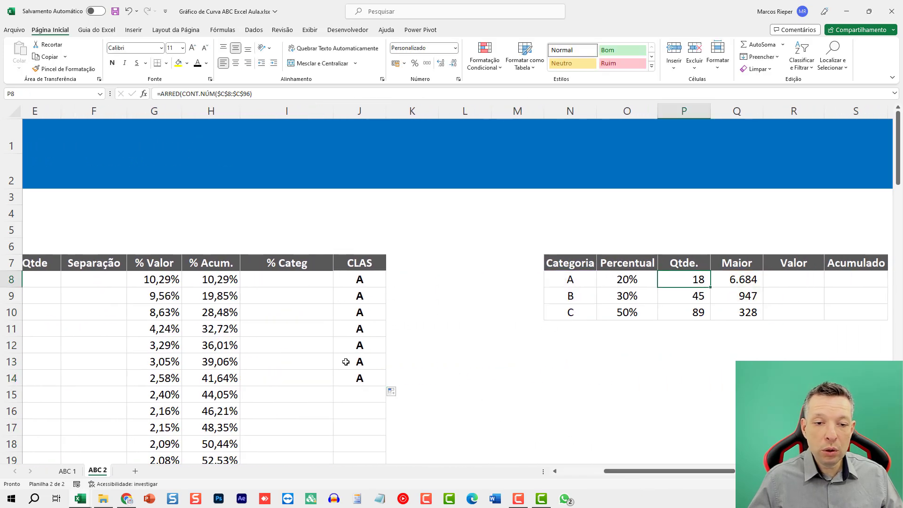
# Step: Fill the J14 classification formula down the CLAS column to J96
pyautogui.keyDown('ctrl'); pyautogui.scroll(-2, 405, 366); pyautogui.keyUp('ctrl')
pyautogui.moveTo(615, 479); pyautogui.dragTo(585, 478)
pyautogui.click(479, 307)
pyautogui.moveTo(508, 314); pyautogui.dragTo(485, 440)
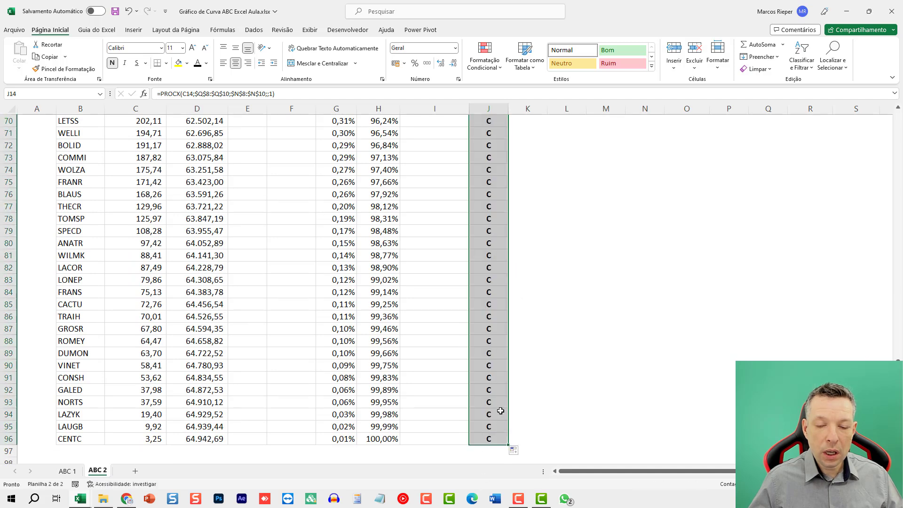
# Step: Check the filled classifications and formulas along the CLAS column, including J92 and J52
pyautogui.click(490, 386)
pyautogui.scroll(12, 497, 390)
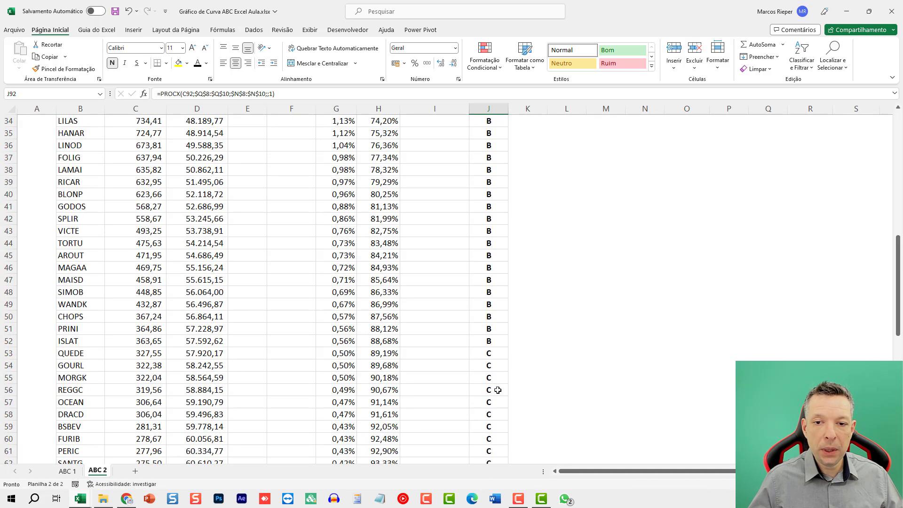
pyautogui.click(491, 342)
pyautogui.scroll(11, 512, 368)
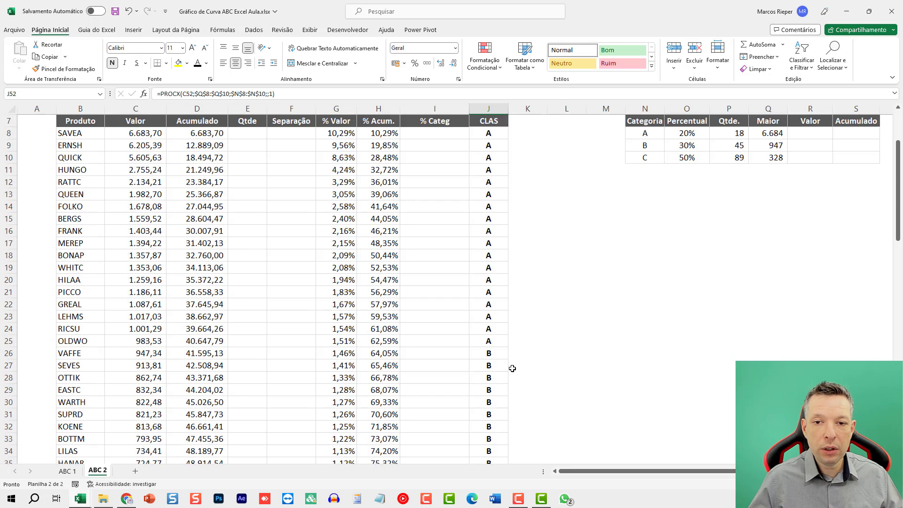
pyautogui.click(487, 233)
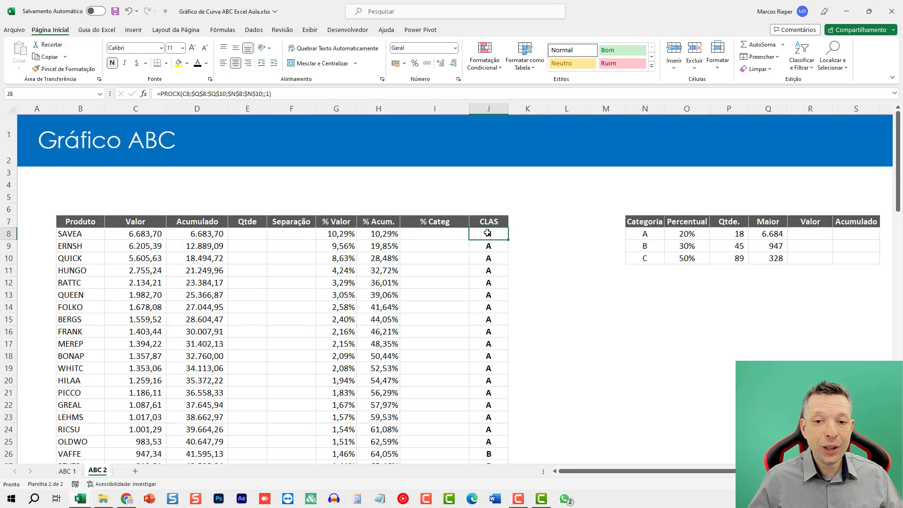
pyautogui.hotkey('ctrl', 'shift', 'Down')
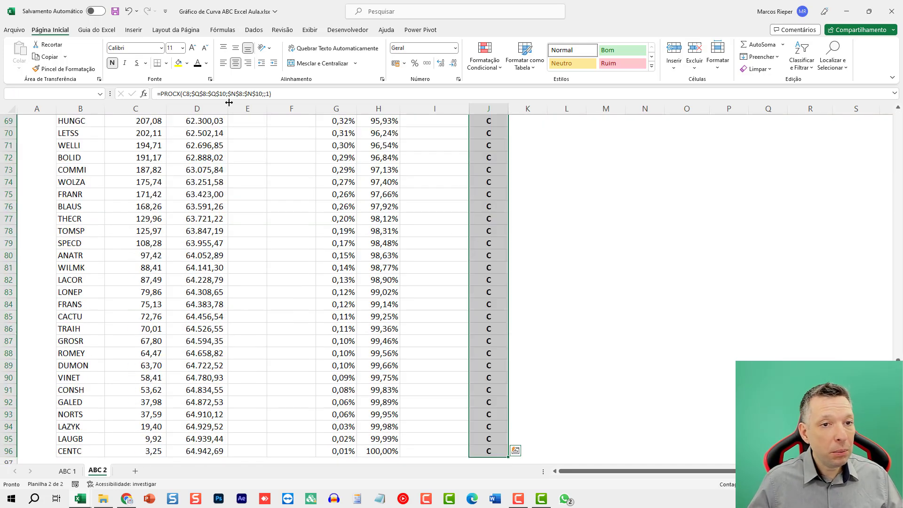
pyautogui.scroll(20, 567, 216)
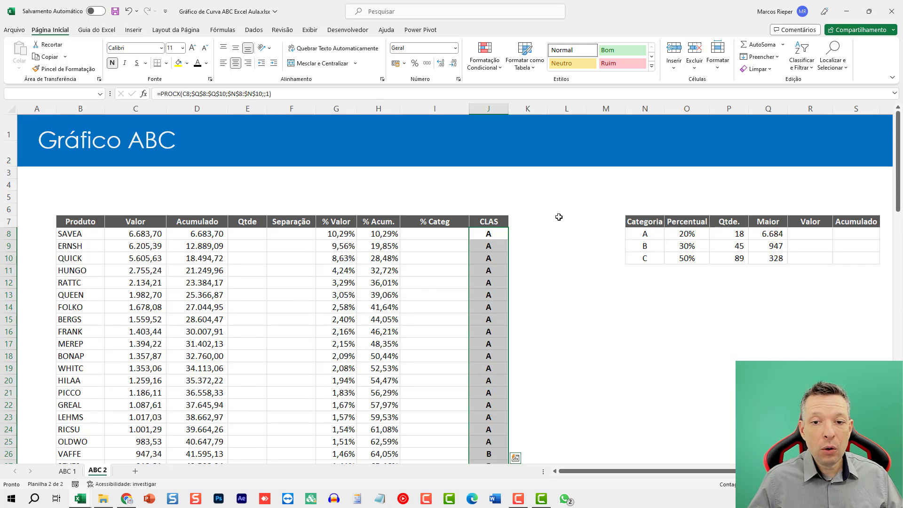
pyautogui.click(485, 59)
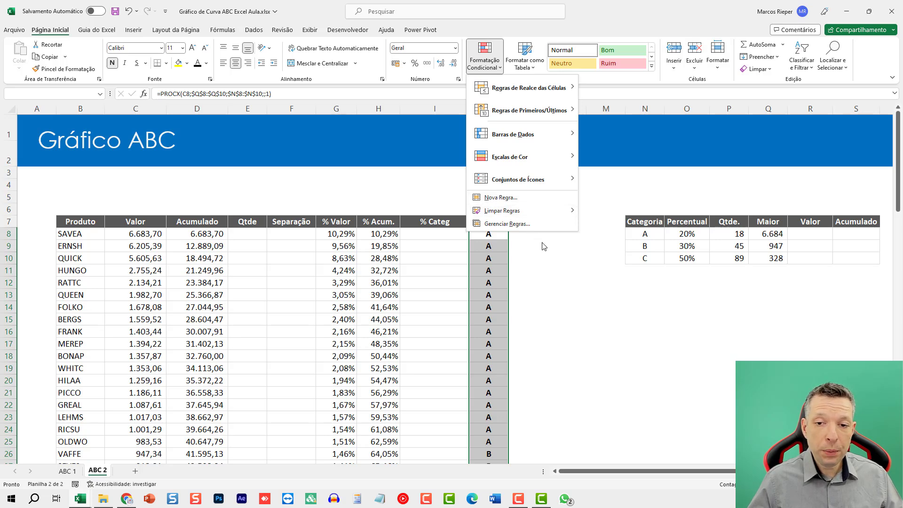
pyautogui.click(560, 249)
# Step: Sample the green #44B86D with the Conta-gotas colour picker and apply it as the fill of L10
pyautogui.click(569, 257)
pyautogui.click(93, 31)
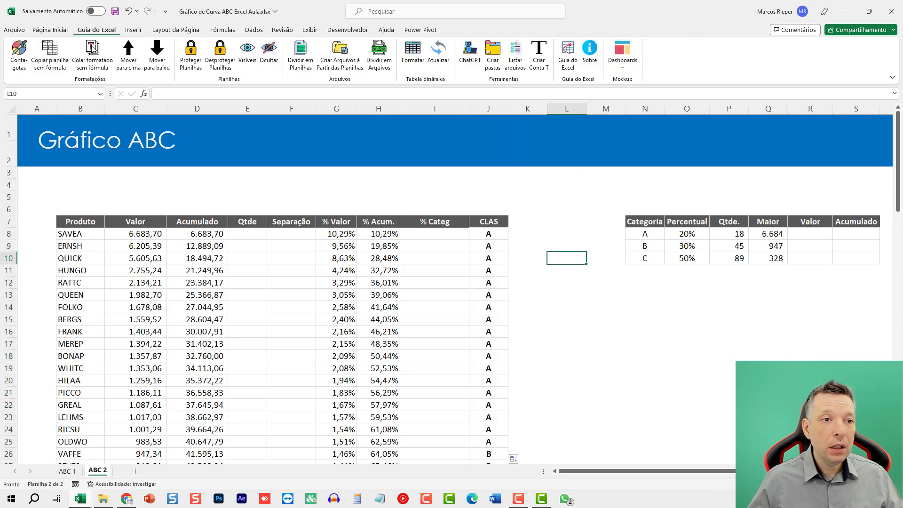
pyautogui.click(19, 52)
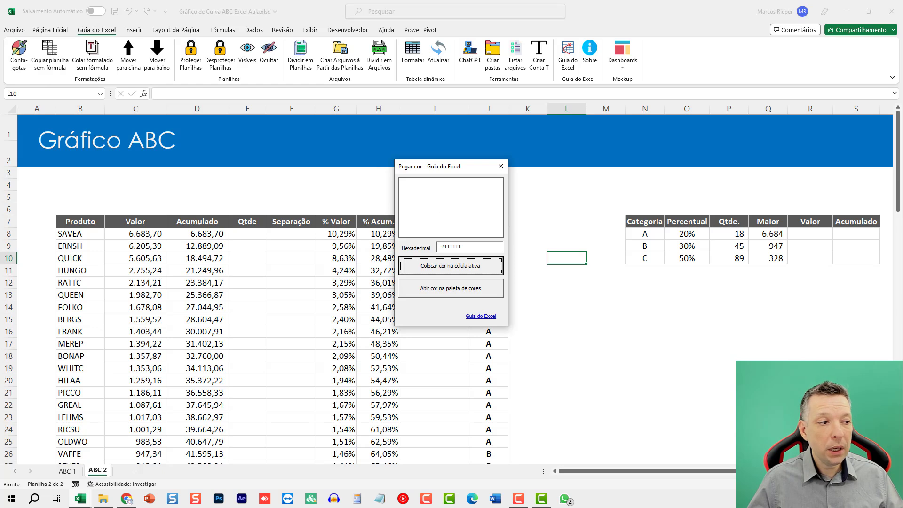
pyautogui.click(435, 266)
pyautogui.click(501, 166)
pyautogui.press('Return')
pyautogui.scroll(-3, 451, 282)
pyautogui.scroll(3, 451, 282)
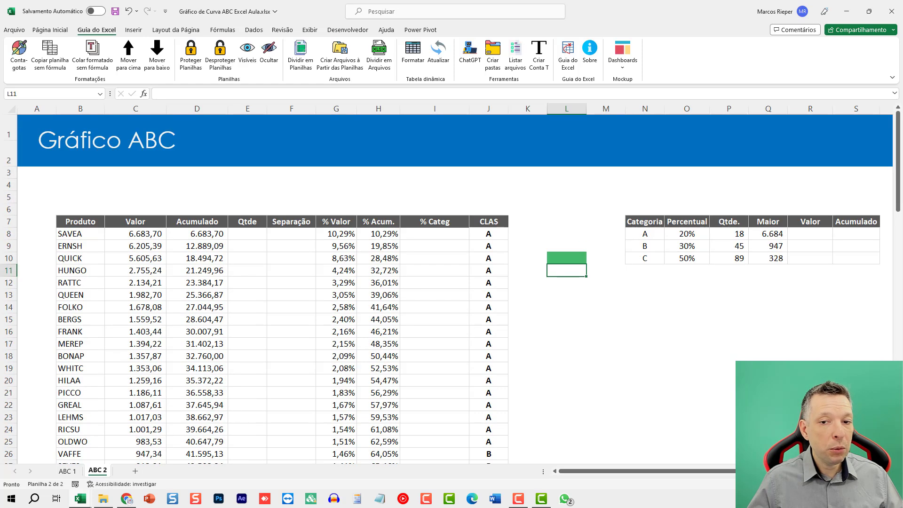
# Step: Sample the yellow #F3C317 with the Conta-gotas colour picker and apply it as the fill of L11
pyautogui.hotkey('alt', 'Tab')
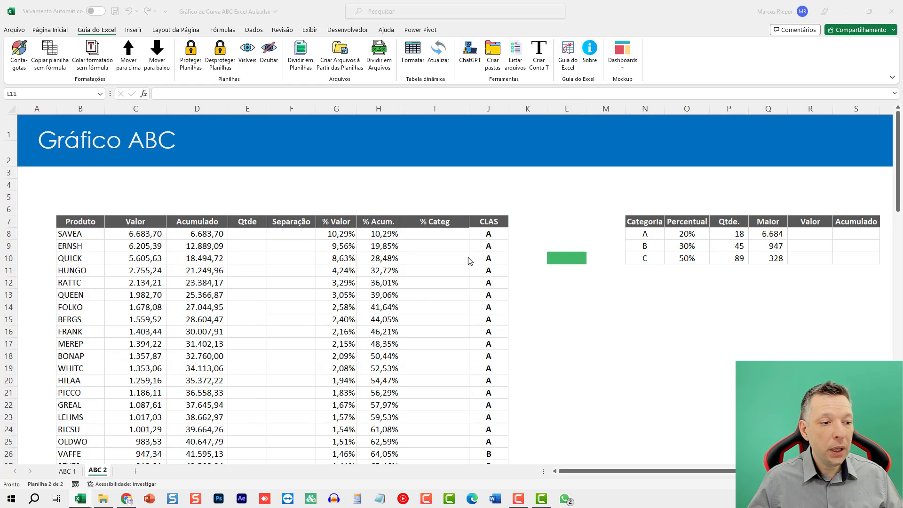
pyautogui.click(569, 267)
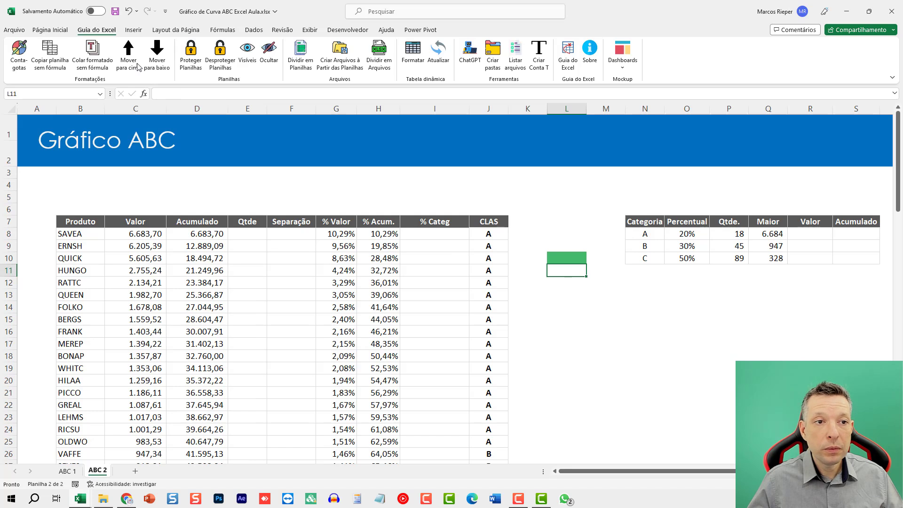
pyautogui.click(20, 52)
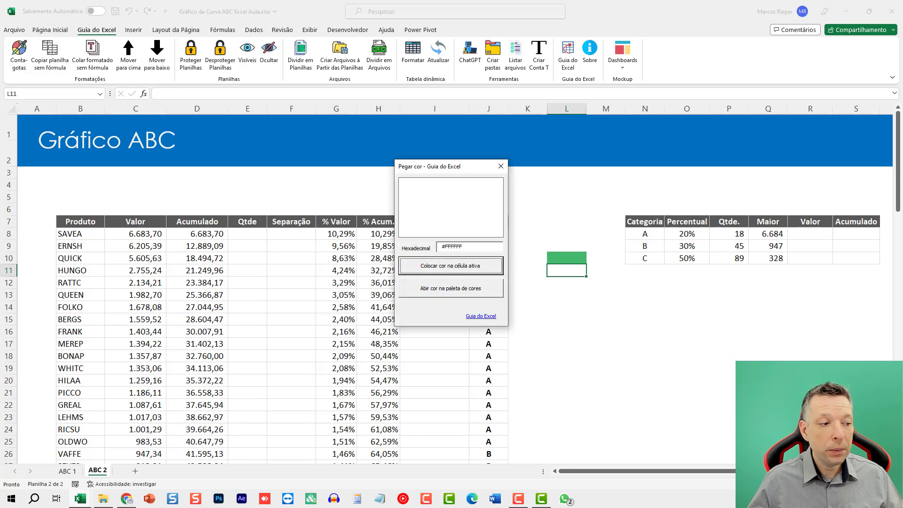
pyautogui.click(462, 266)
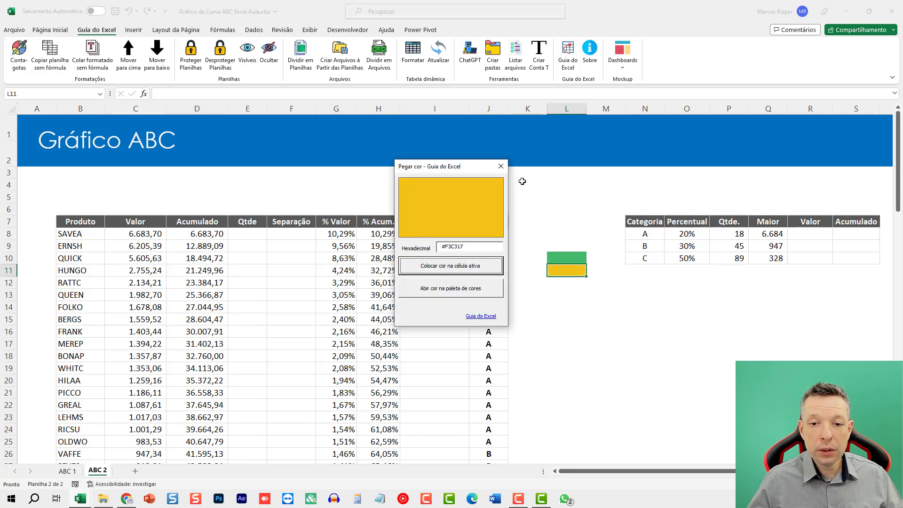
pyautogui.click(501, 166)
# Step: Sample the red #C64027 with the Conta-gotas colour picker and apply it as the fill of L12
pyautogui.click(557, 280)
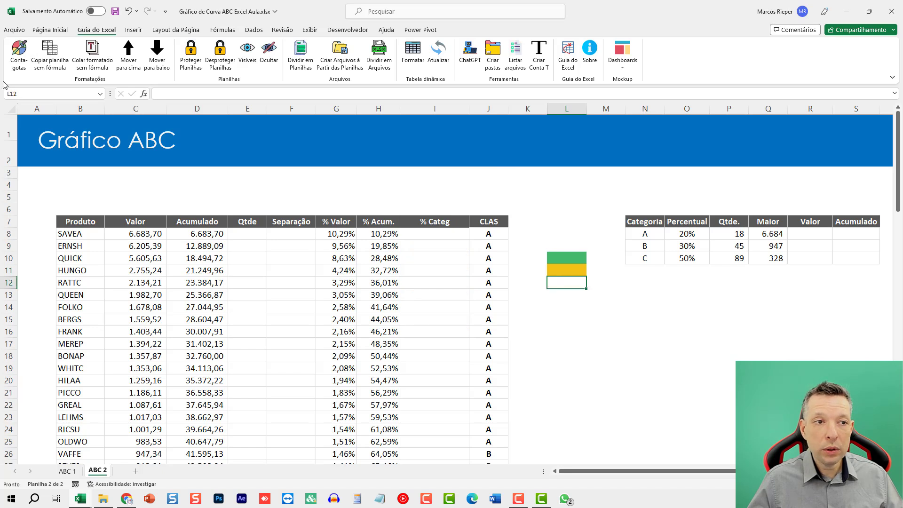
pyautogui.click(19, 54)
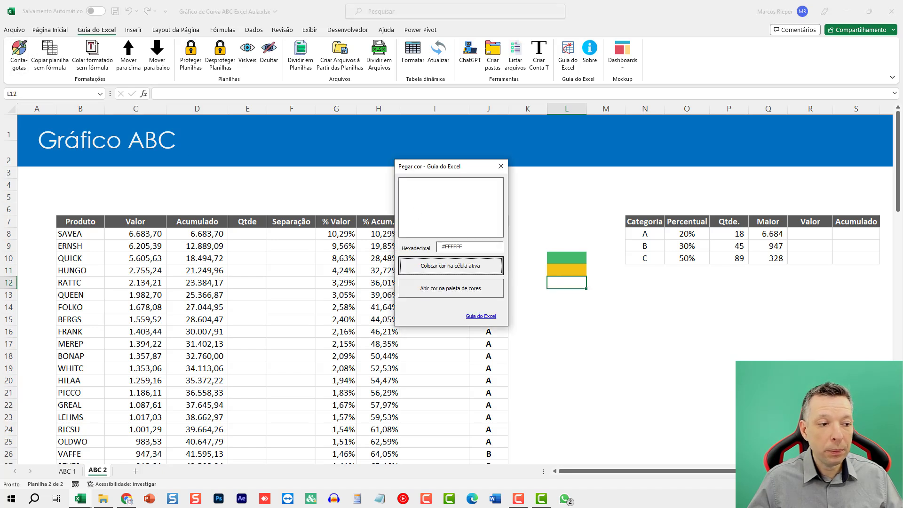
pyautogui.click(440, 266)
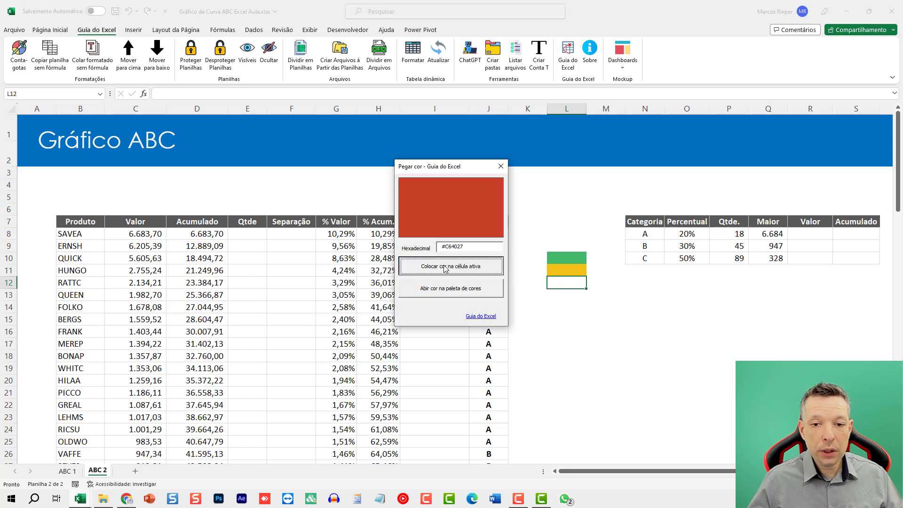
pyautogui.click(501, 166)
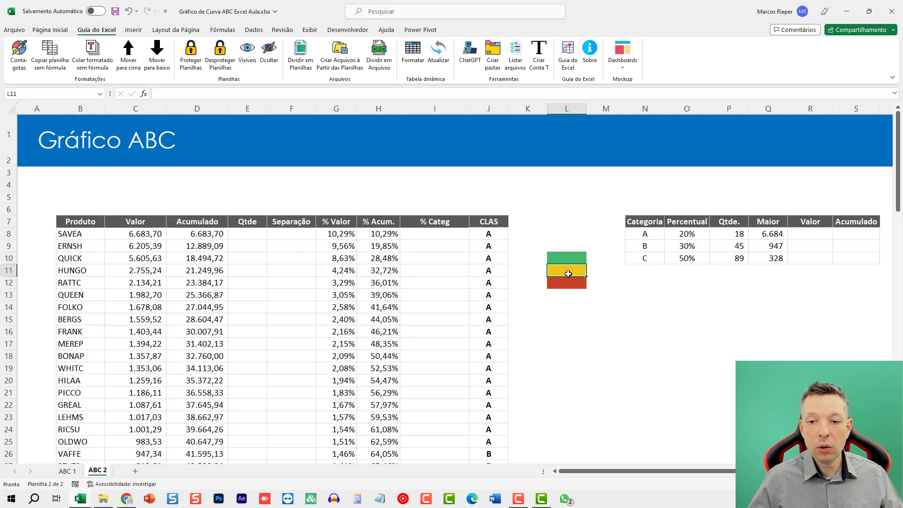
# Step: Copy the hex code of L10's green fill from its custom colour settings, leaving the cell's format unchanged
pyautogui.click(564, 259)
pyautogui.doubleClick(564, 261)
pyautogui.rightClick(565, 260)
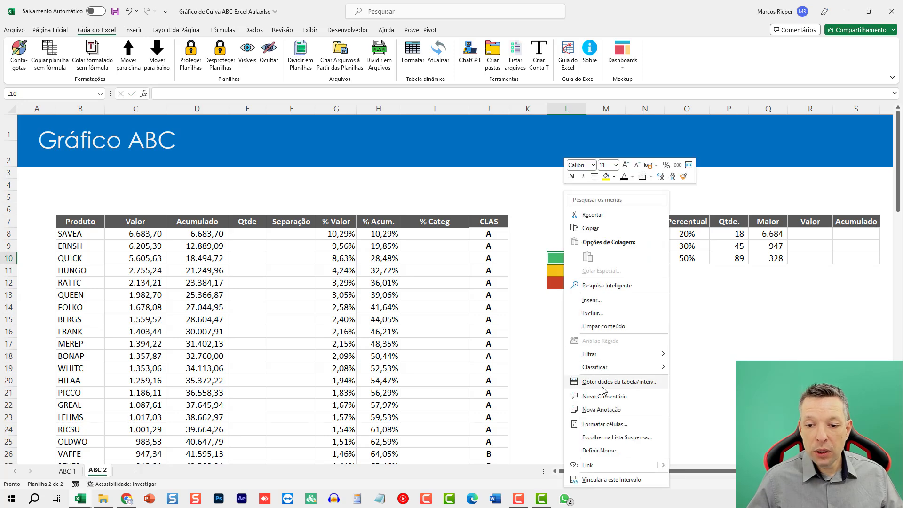
pyautogui.click(606, 425)
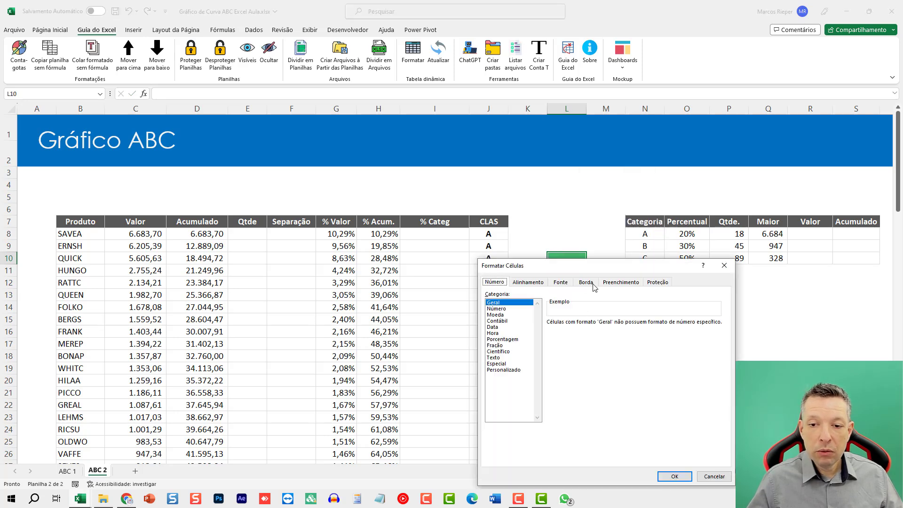
pyautogui.click(614, 283)
pyautogui.click(587, 389)
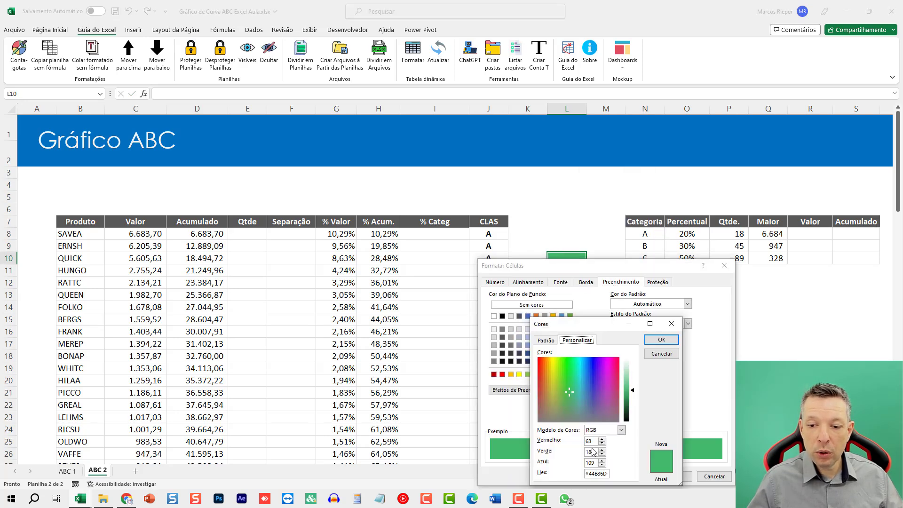
pyautogui.doubleClick(591, 474)
pyautogui.hotkey('ctrl', 'c')
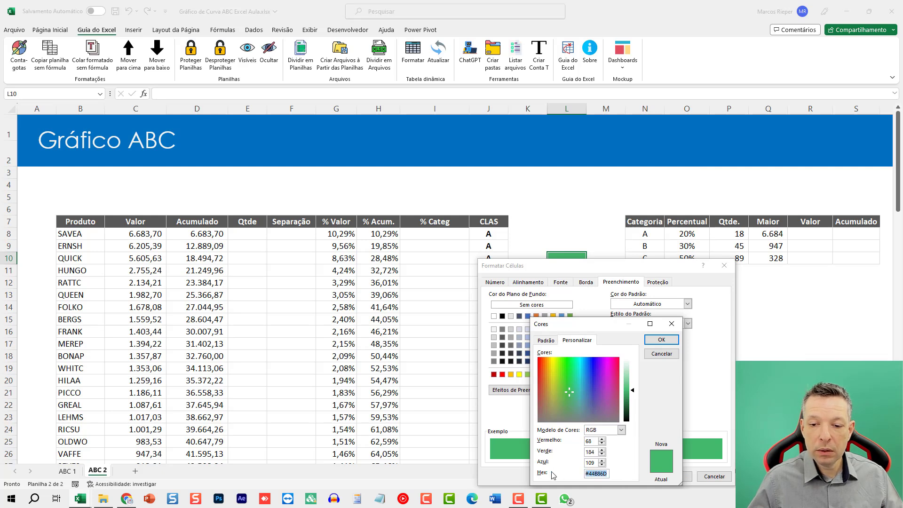
pyautogui.press('Escape')
pyautogui.press('Escape')
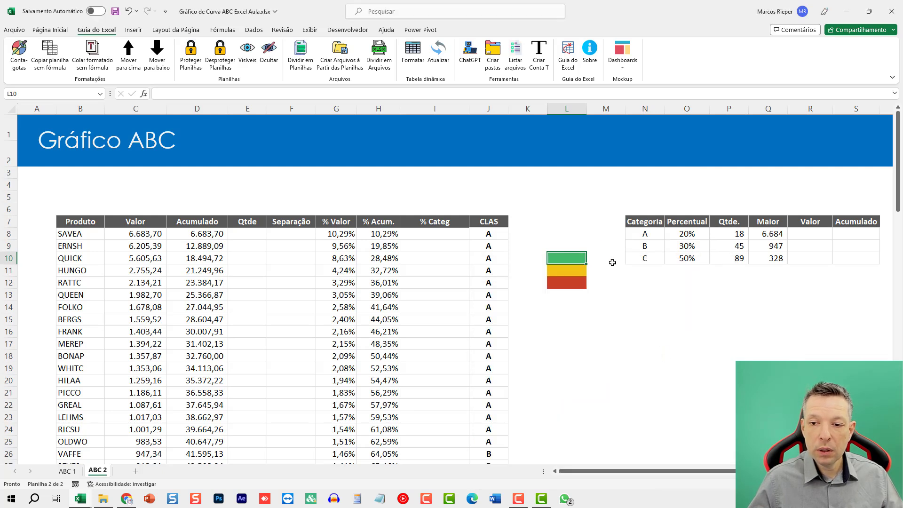
# Step: Start a new conditional formatting rule for J8:J96 that formats only cells whose value is equal to A
pyautogui.click(487, 235)
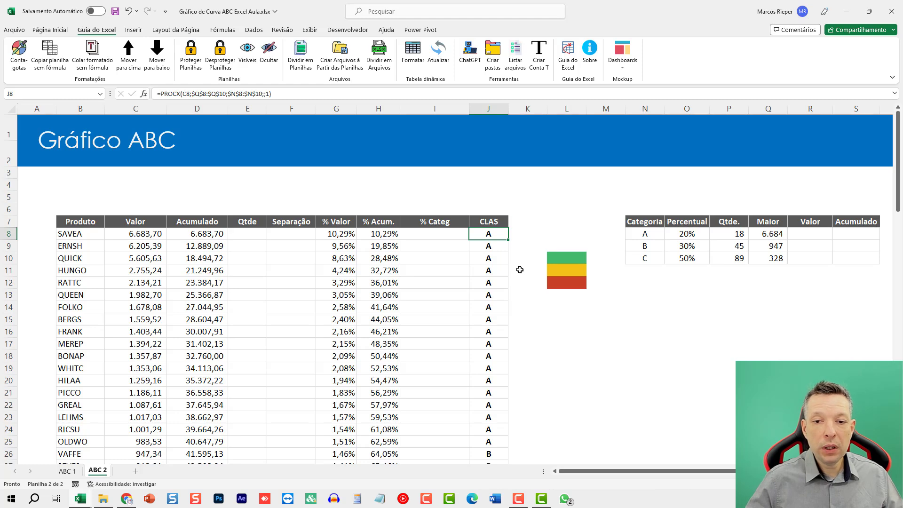
pyautogui.hotkey('ctrl', 'shift', 'Down')
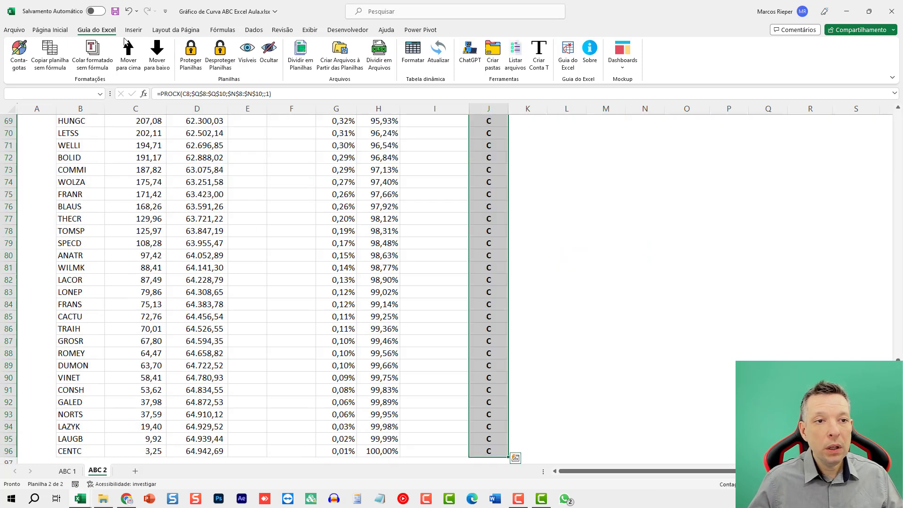
pyautogui.click(66, 31)
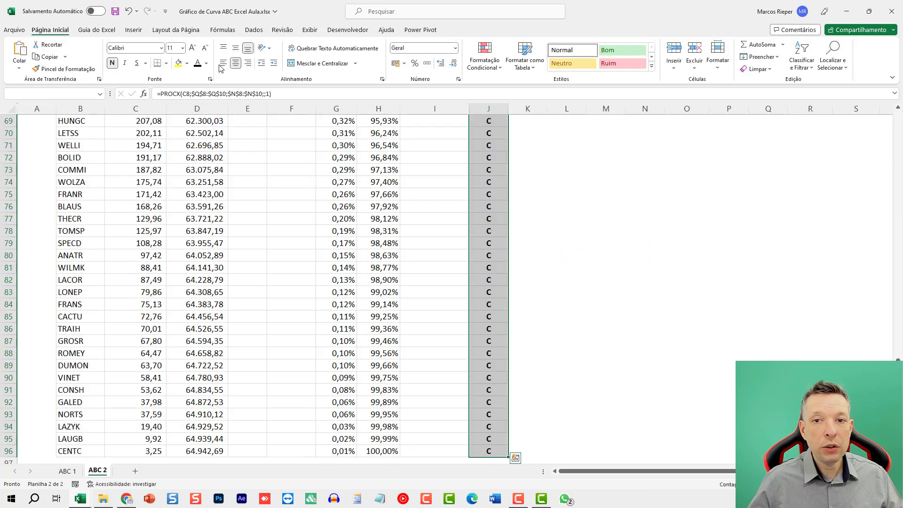
pyautogui.click(484, 59)
pyautogui.click(501, 197)
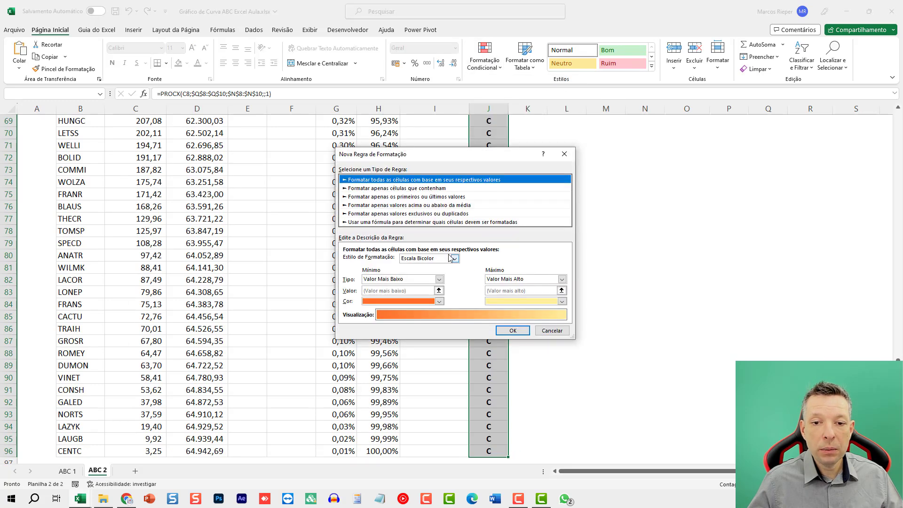
pyautogui.click(393, 188)
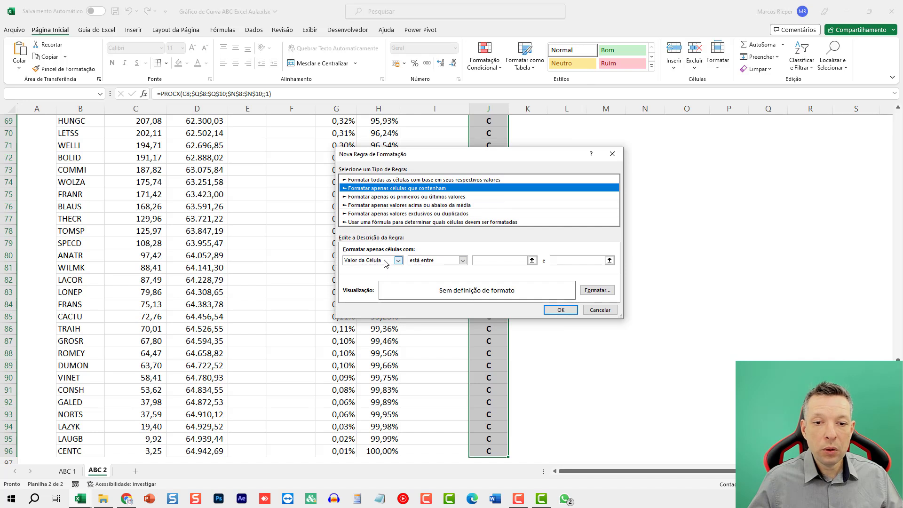
pyautogui.click(463, 260)
pyautogui.click(425, 280)
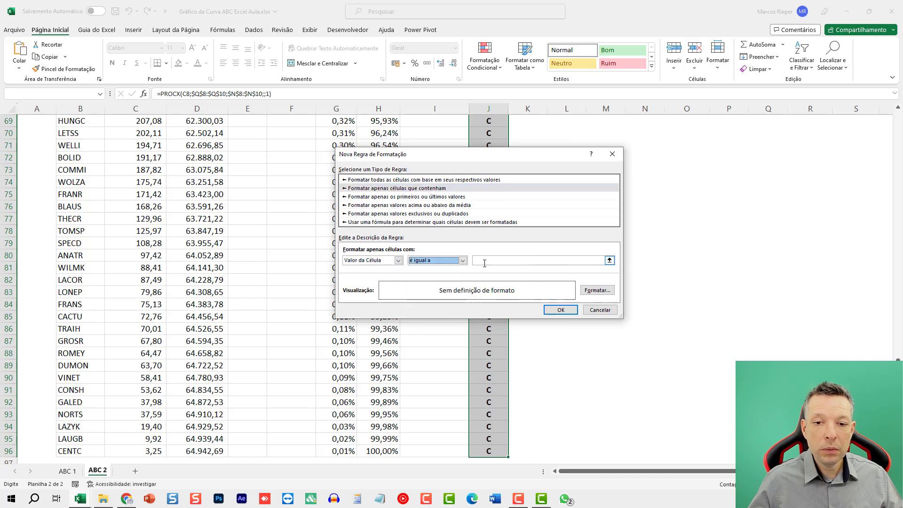
pyautogui.click(483, 261)
pyautogui.write('A')
# Step: Set the A rule's fill to the copied green hex code as a custom colour
pyautogui.click(590, 291)
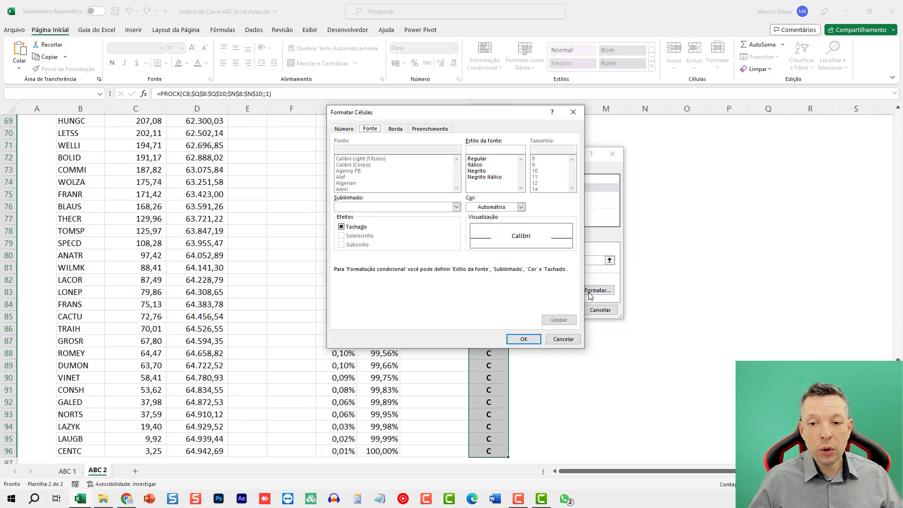
pyautogui.click(437, 129)
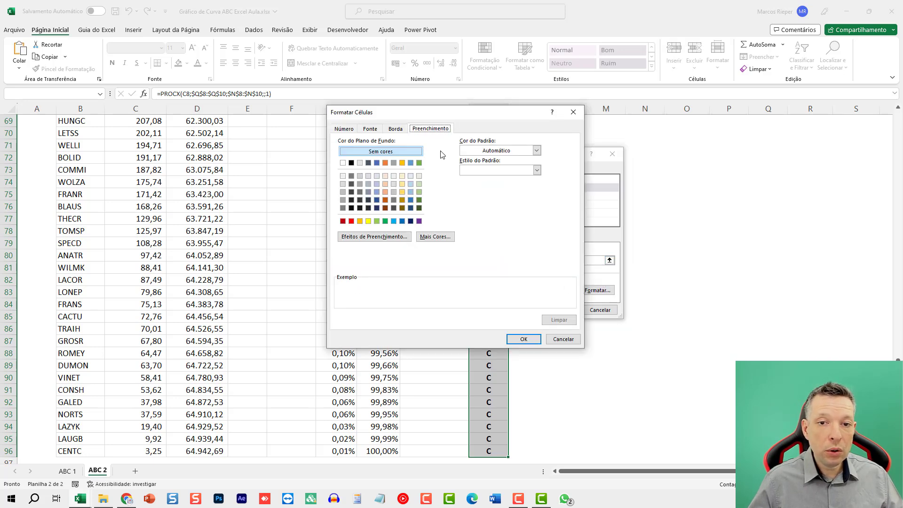
pyautogui.click(440, 235)
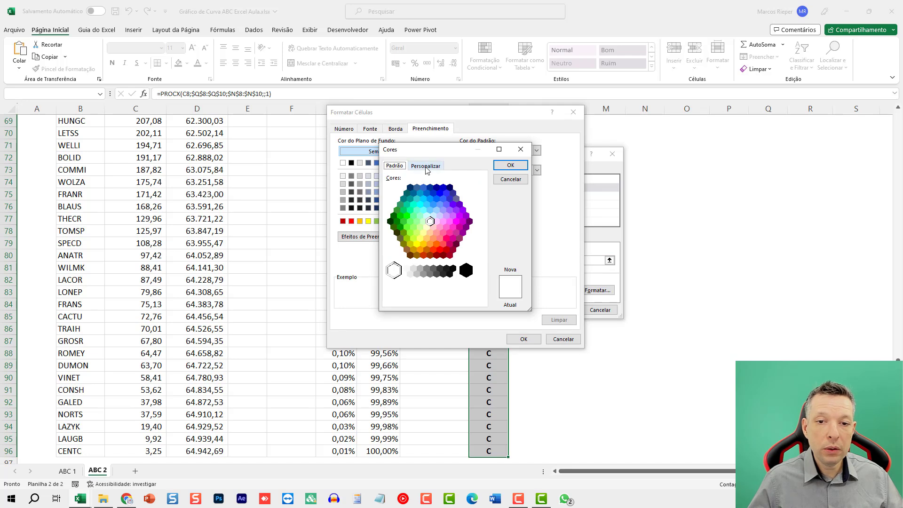
pyautogui.click(427, 167)
pyautogui.doubleClick(452, 299)
pyautogui.hotkey('ctrl', 'v')
pyautogui.click(507, 167)
# Step: Set the A rule's font colour to white and accept the format
pyautogui.click(370, 128)
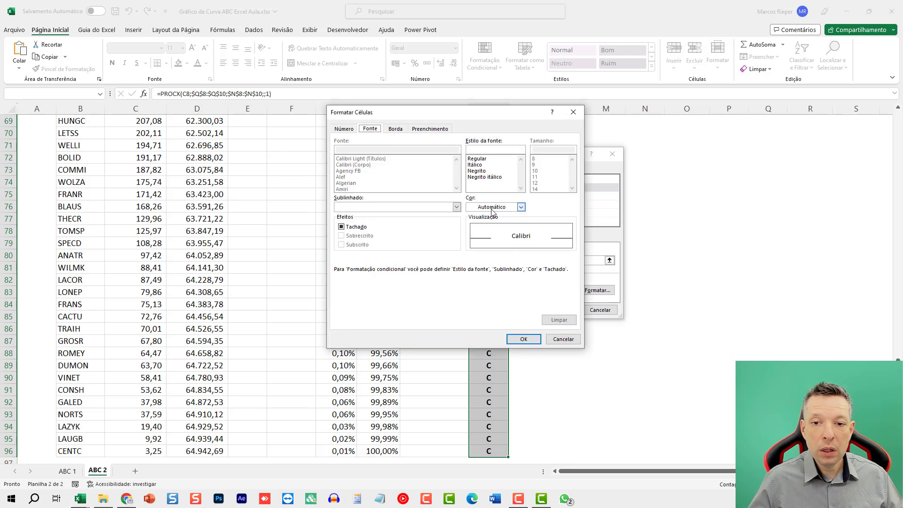
pyautogui.click(491, 207)
pyautogui.click(471, 245)
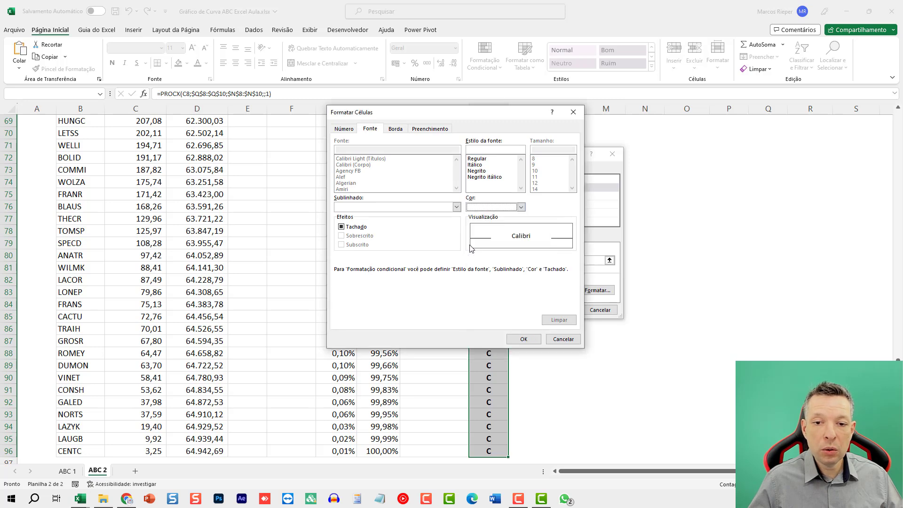
pyautogui.click(531, 342)
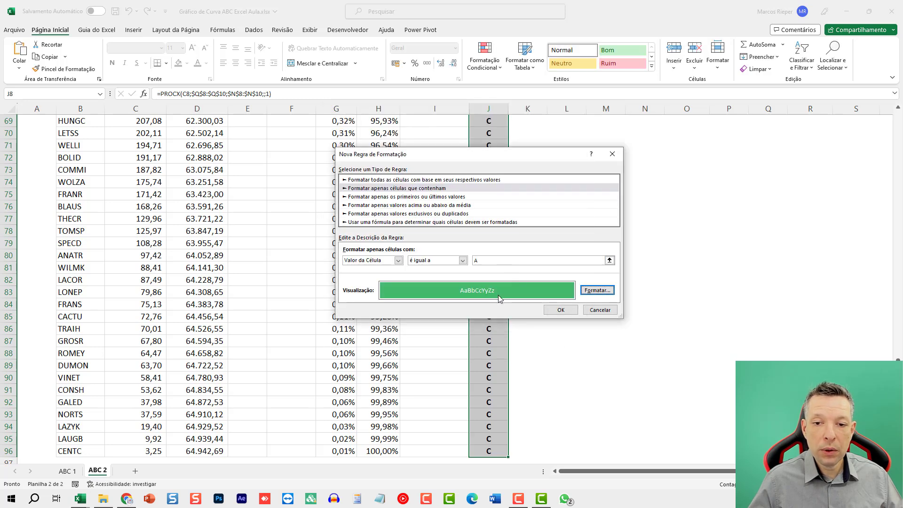
# Step: Add the Negrito font style to the A rule's format, create the rule and go to the first CLAS value, J8
pyautogui.click(597, 292)
pyautogui.click(353, 132)
pyautogui.click(374, 132)
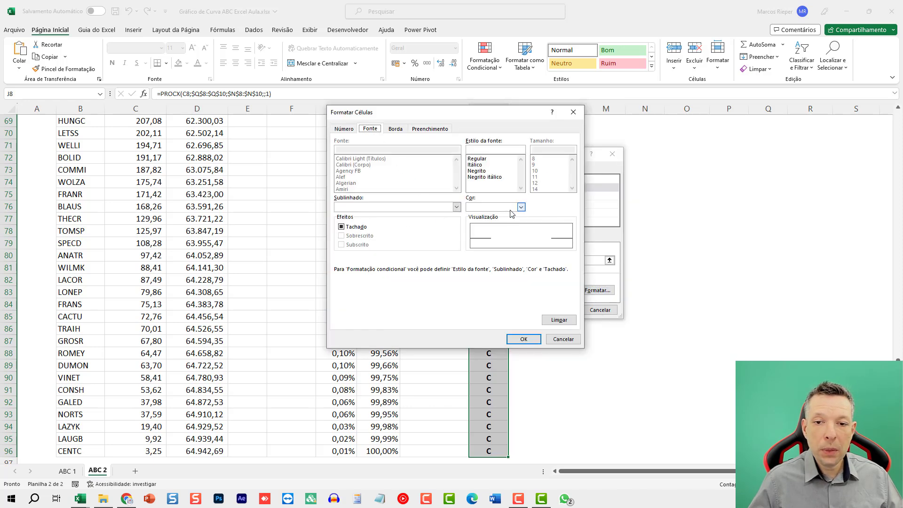
pyautogui.click(456, 207)
pyautogui.click(449, 207)
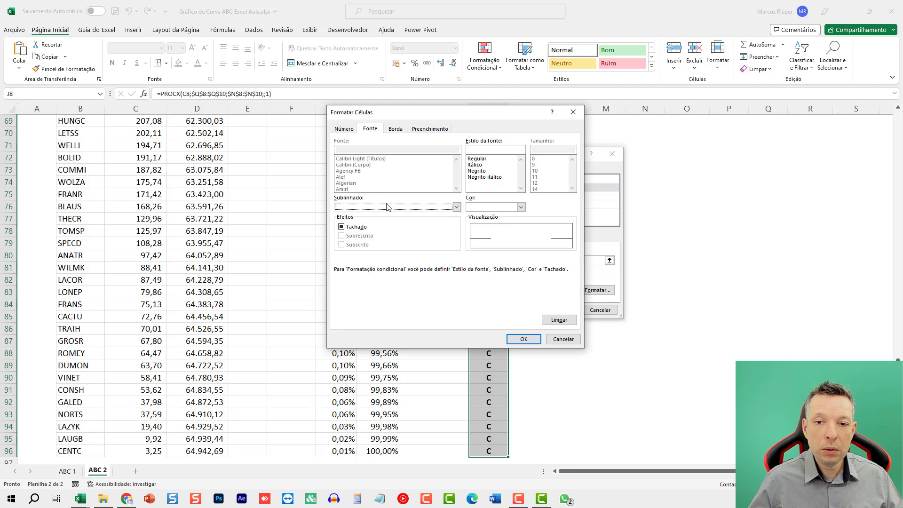
pyautogui.click(478, 171)
pyautogui.click(528, 338)
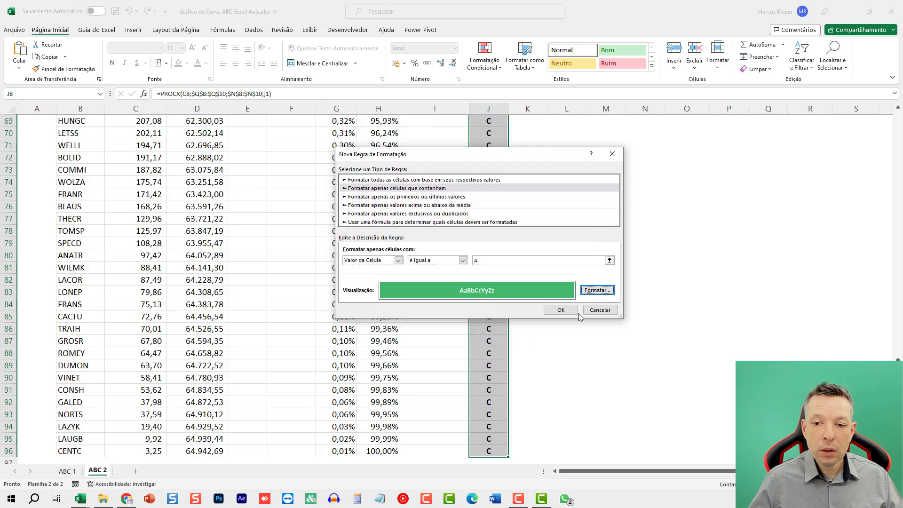
pyautogui.click(560, 311)
pyautogui.click(488, 190)
pyautogui.hotkey('ctrl', 'Up')
pyautogui.press('Down')
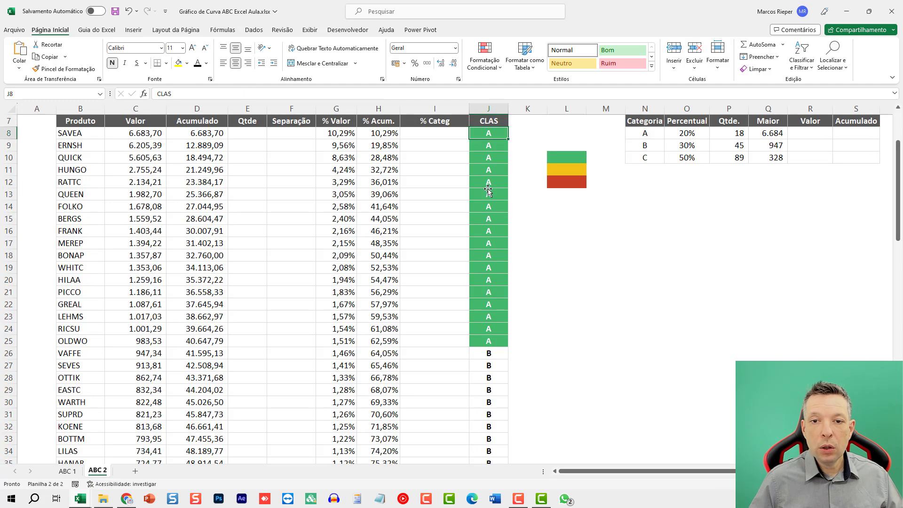
# Step: Copy the hex code #F3C317 of L11's yellow fill from its custom colour settings
pyautogui.click(569, 172)
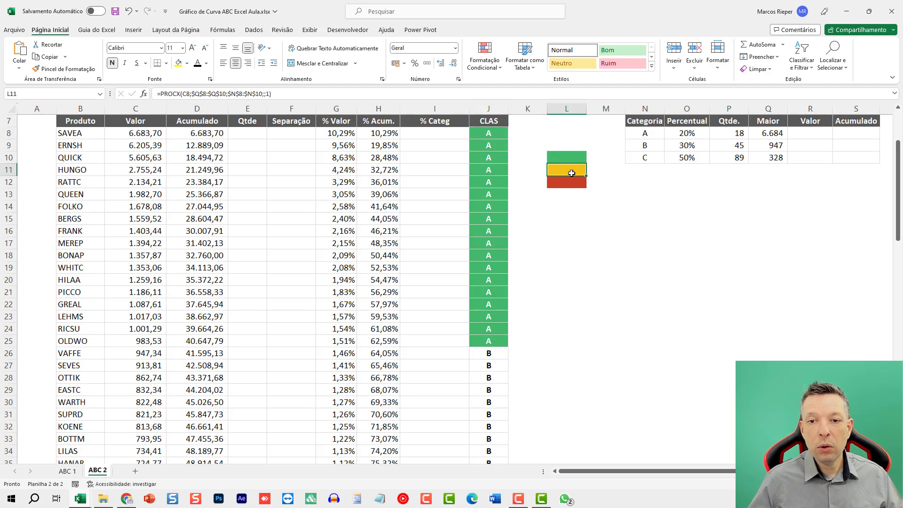
pyautogui.hotkey('ctrl', '1')
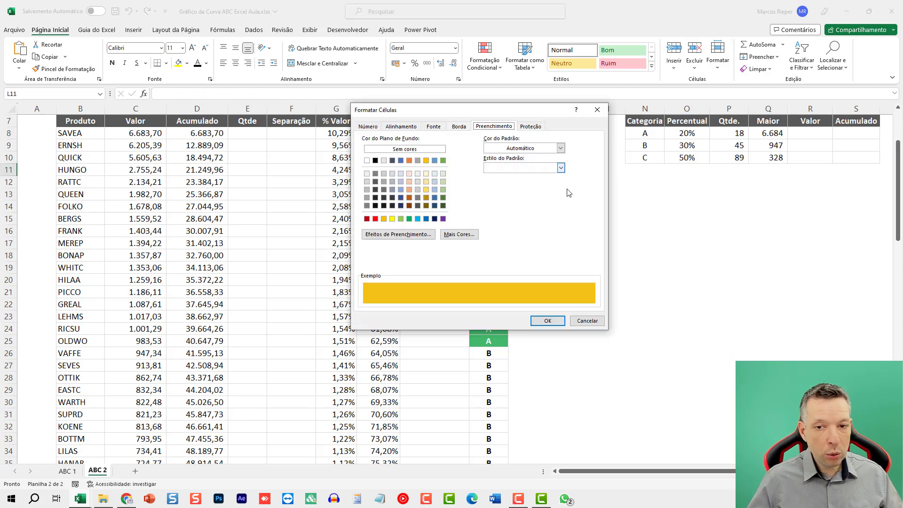
pyautogui.click(463, 233)
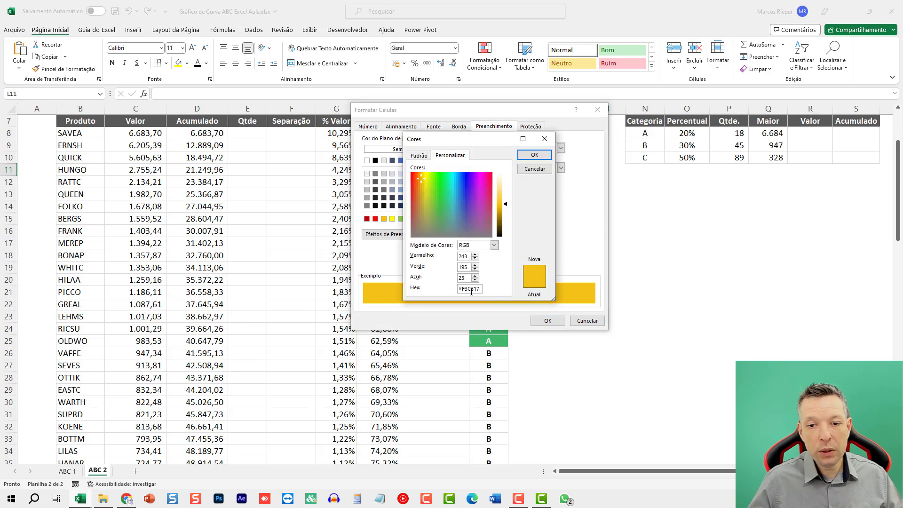
pyautogui.press('Return')
pyautogui.press('Return')
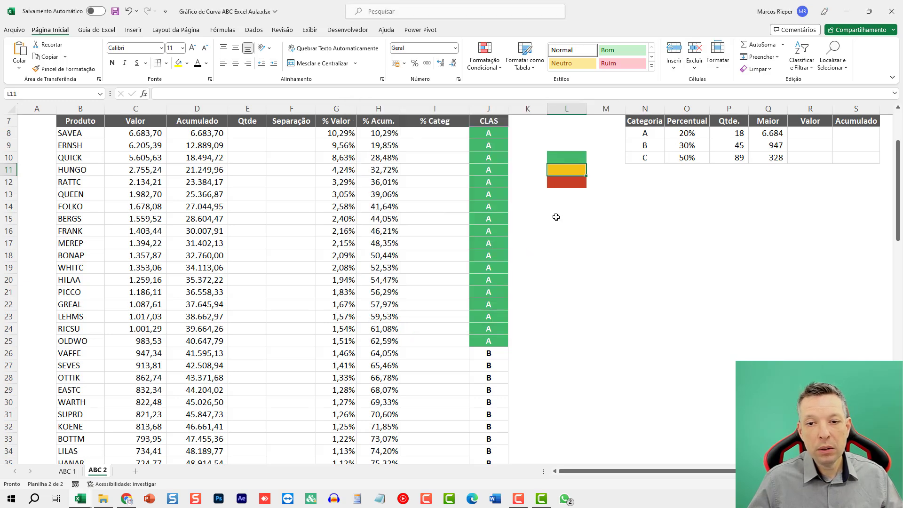
# Step: Duplicate the A rule of the CLAS column in the conditional formatting rules manager and make the copy match cells equal to B
pyautogui.click(495, 135)
pyautogui.click(485, 63)
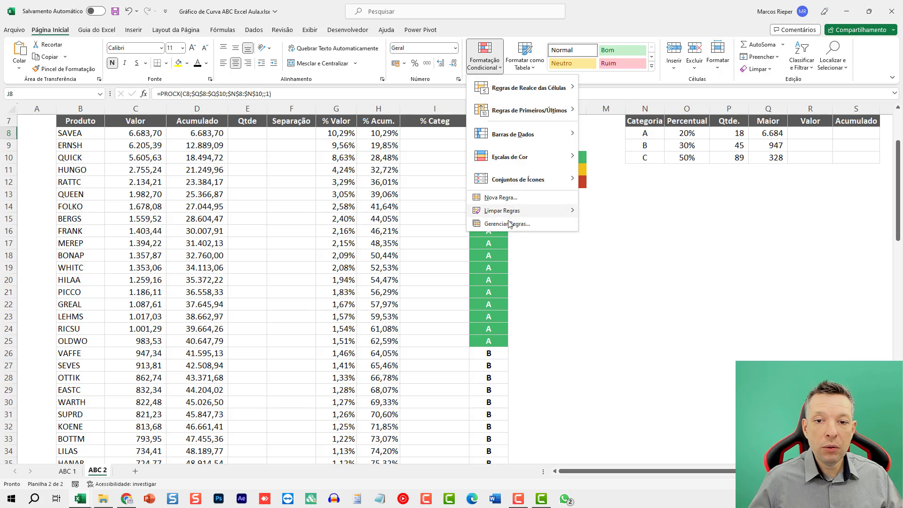
pyautogui.click(506, 222)
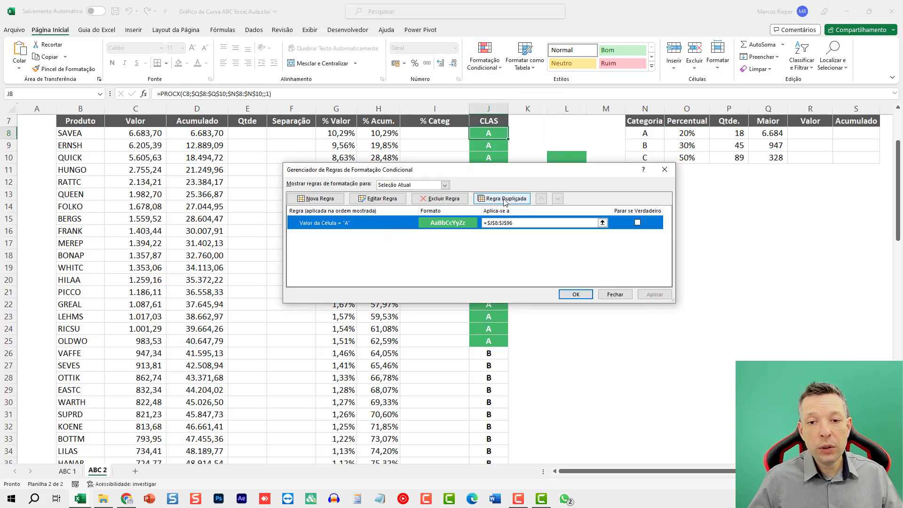
pyautogui.click(504, 199)
pyautogui.click(378, 236)
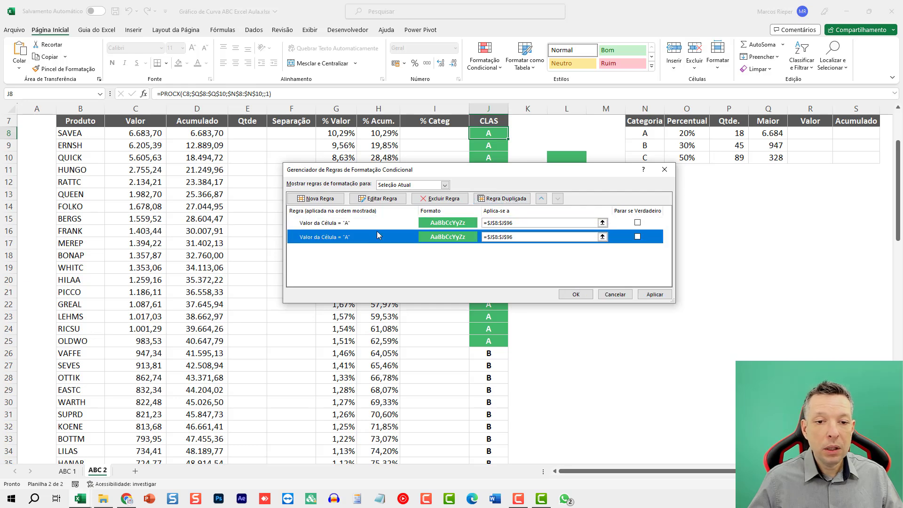
pyautogui.click(378, 198)
pyautogui.click(478, 261)
pyautogui.press('BackSpace')
pyautogui.press('BackSpace')
pyautogui.write('B')
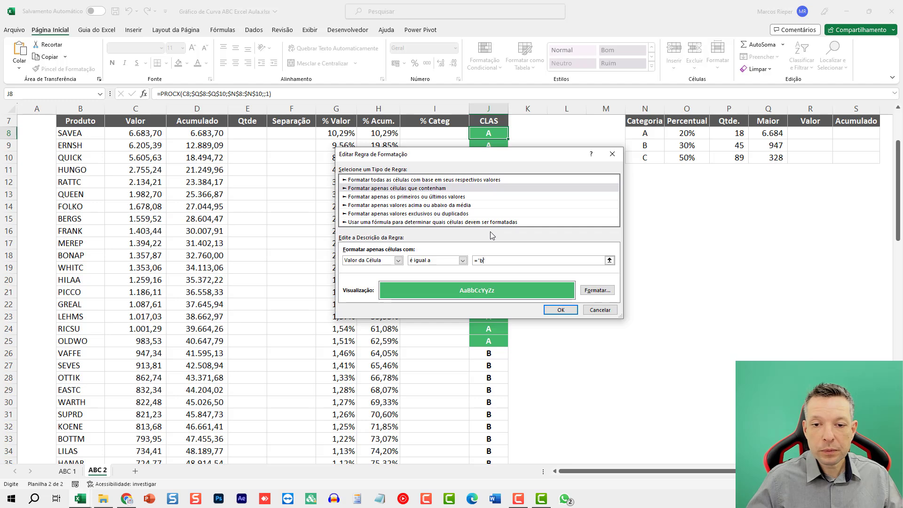
# Step: Set the B rule's fill to the custom yellow #F3C317
pyautogui.click(588, 290)
pyautogui.click(454, 118)
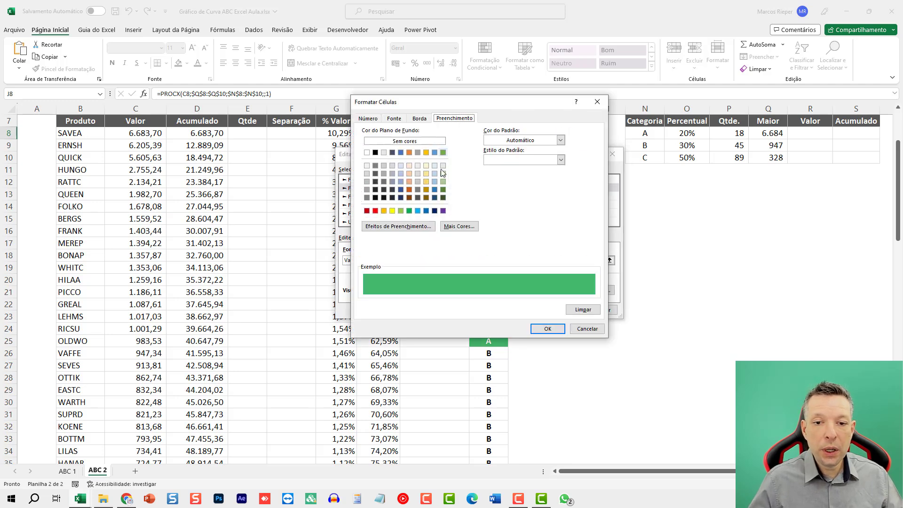
pyautogui.click(459, 226)
pyautogui.doubleClick(469, 289)
pyautogui.hotkey('ctrl', 'v')
pyautogui.click(535, 154)
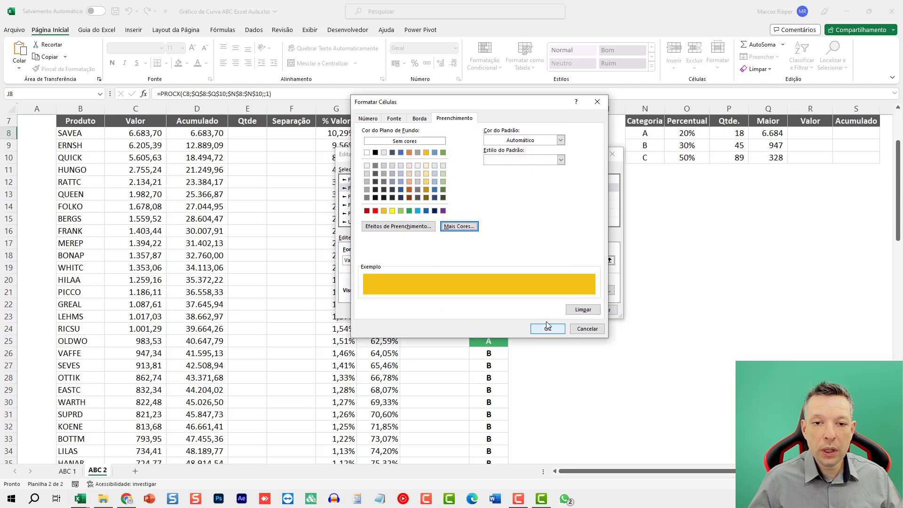
# Step: Set the B rule's font colour to Automático, apply the rules and check the colours down the CLAS column
pyautogui.click(394, 118)
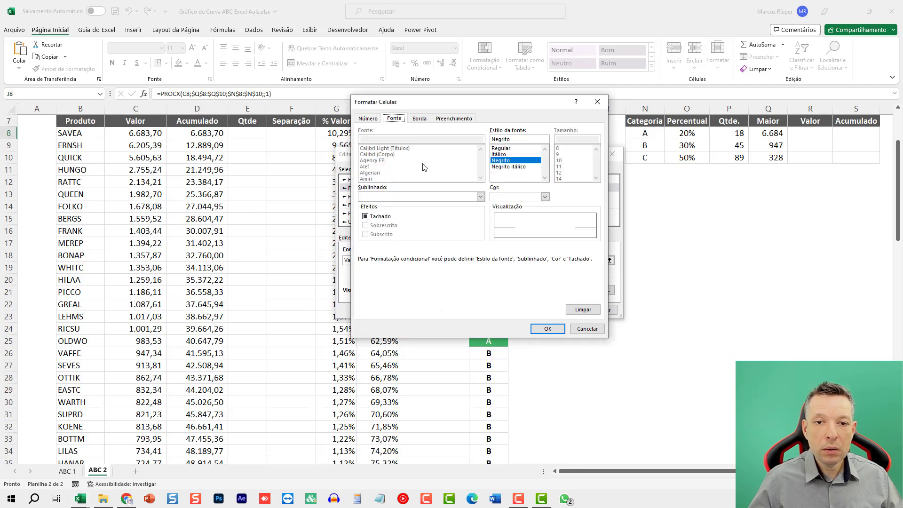
pyautogui.click(545, 197)
pyautogui.click(509, 211)
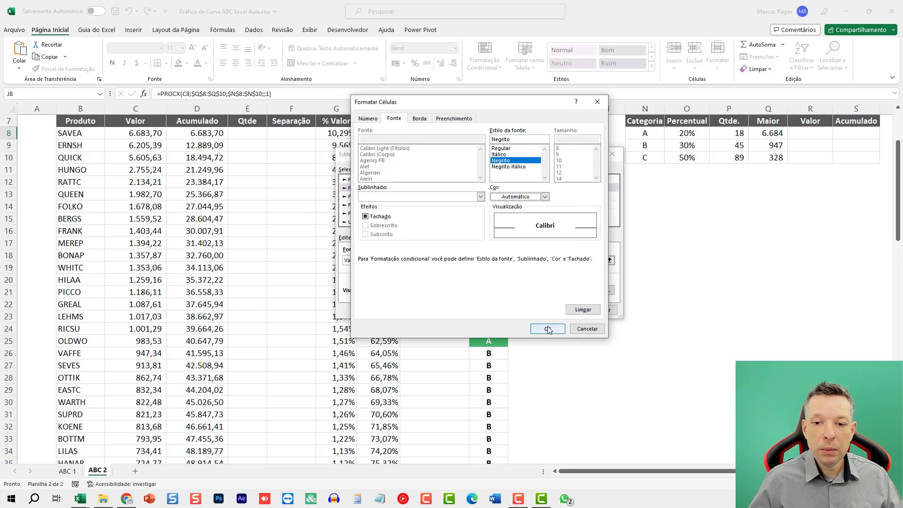
pyautogui.click(549, 328)
pyautogui.click(559, 314)
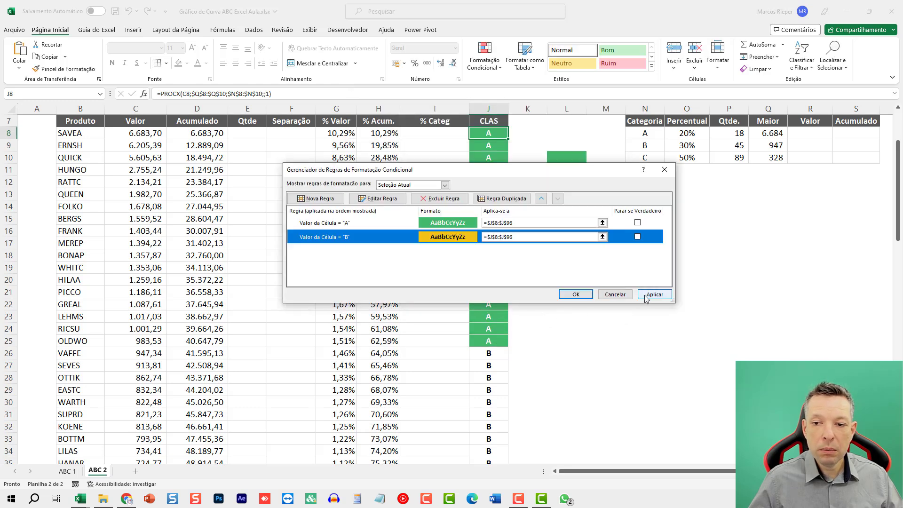
pyautogui.click(647, 297)
pyautogui.click(574, 297)
pyautogui.scroll(-8, 547, 316)
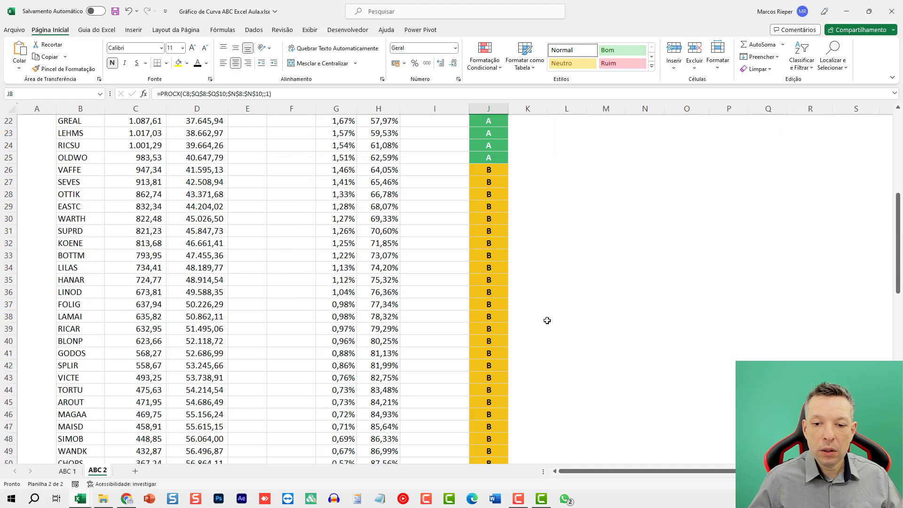
pyautogui.scroll(8, 546, 319)
pyautogui.scroll(2, 547, 322)
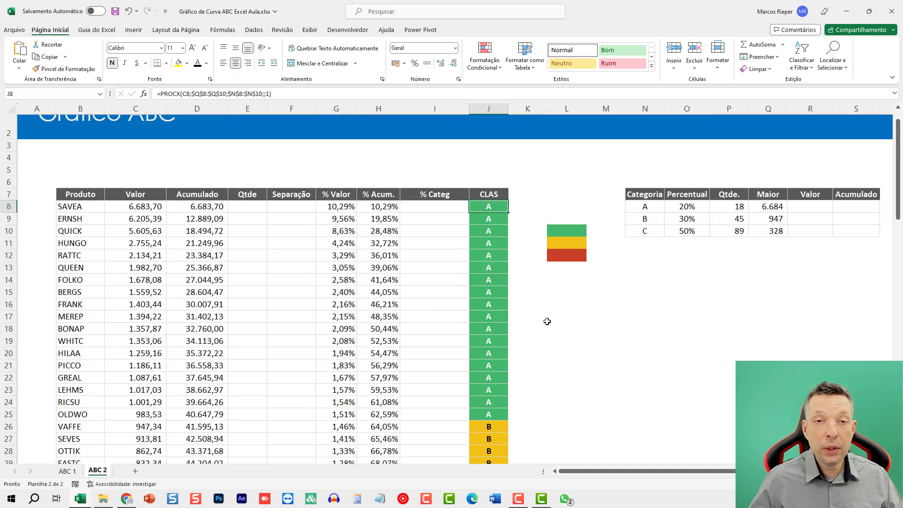
# Step: Try to copy the hex code of L12's red fill from its custom colour settings
pyautogui.scroll(-1, 547, 321)
pyautogui.click(574, 220)
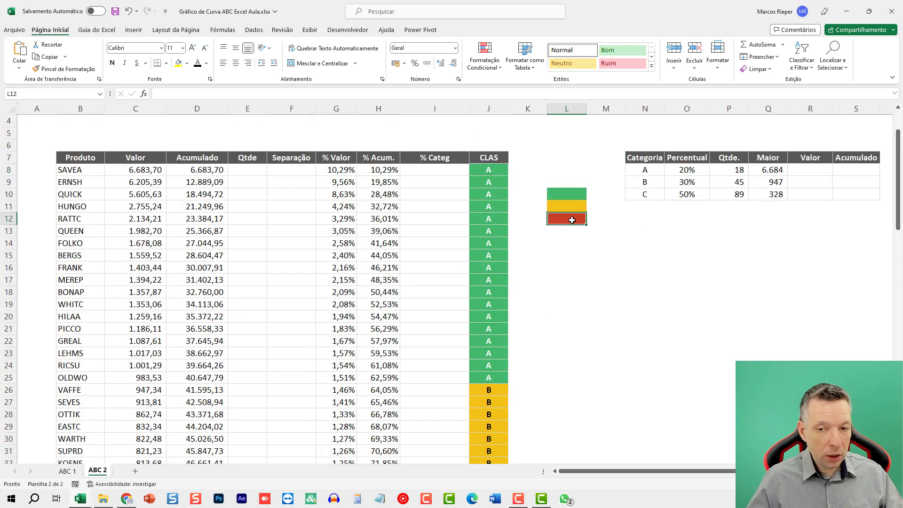
pyautogui.hotkey('ctrl', '1')
pyautogui.click(466, 236)
pyautogui.doubleClick(470, 289)
pyautogui.press('Escape')
pyautogui.press('Escape')
# Step: Duplicate the B rule of the CLAS column in the conditional formatting rules manager
pyautogui.click(474, 205)
pyautogui.click(504, 180)
pyautogui.click(488, 62)
pyautogui.click(508, 235)
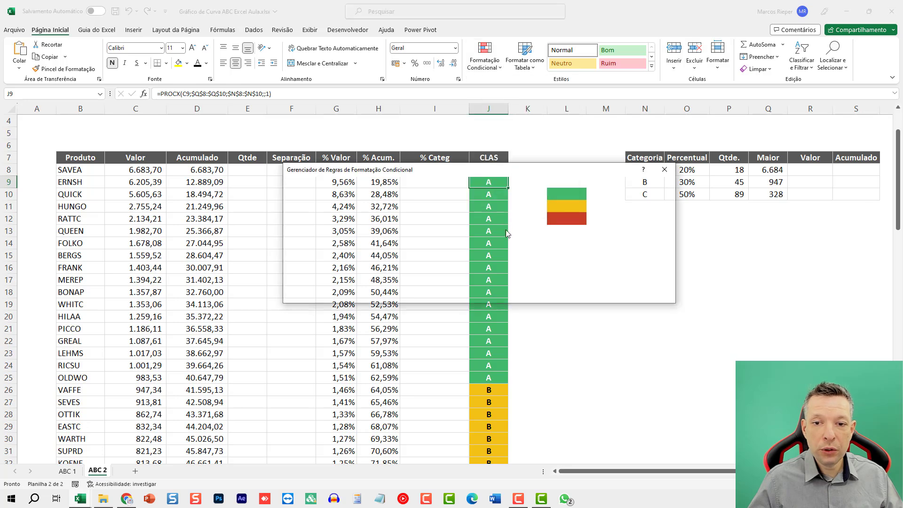
pyautogui.click(338, 238)
pyautogui.click(501, 198)
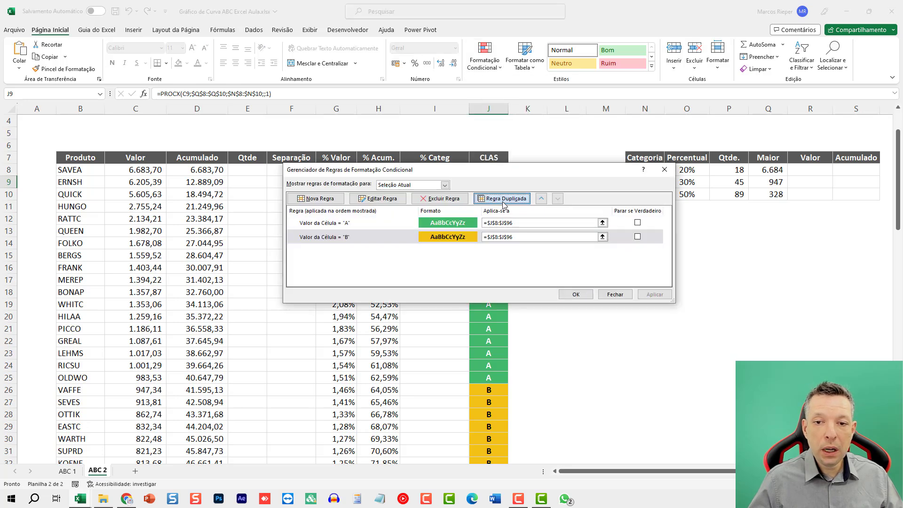
pyautogui.click(405, 253)
pyautogui.click(388, 226)
pyautogui.click(557, 198)
pyautogui.click(558, 198)
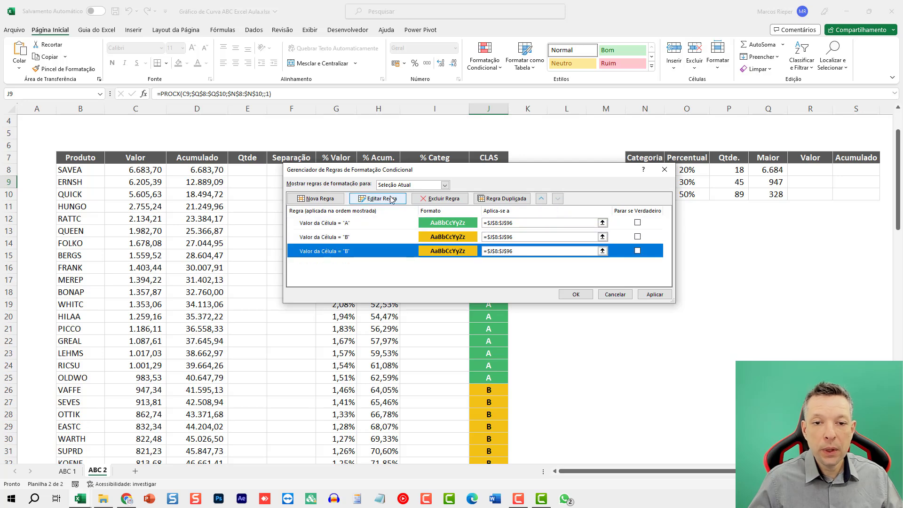
# Step: Edit the duplicated rule, the last in the list, so that it matches cells equal to C
pyautogui.click(377, 198)
pyautogui.press('Delete')
pyautogui.write('C')
# Step: Try to set the C rule's fill to the copied hex code as a custom colour
pyautogui.click(602, 294)
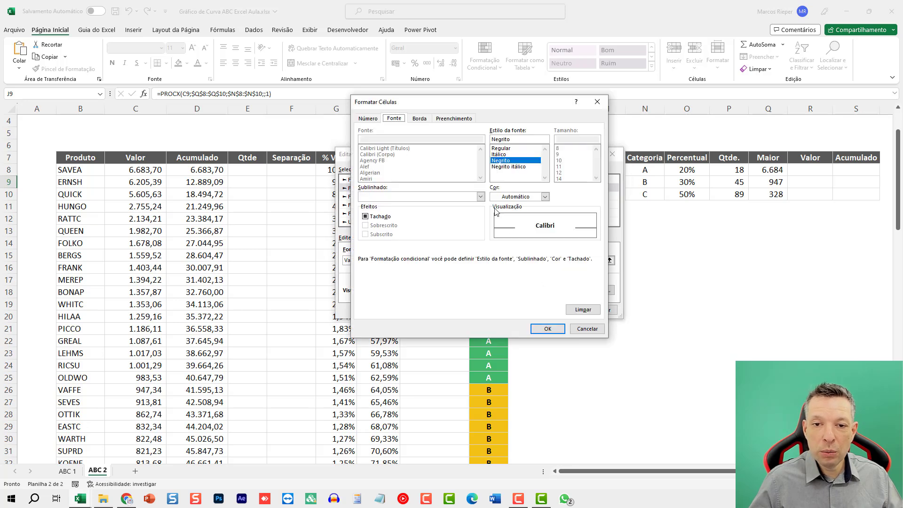
pyautogui.click(454, 118)
pyautogui.click(461, 227)
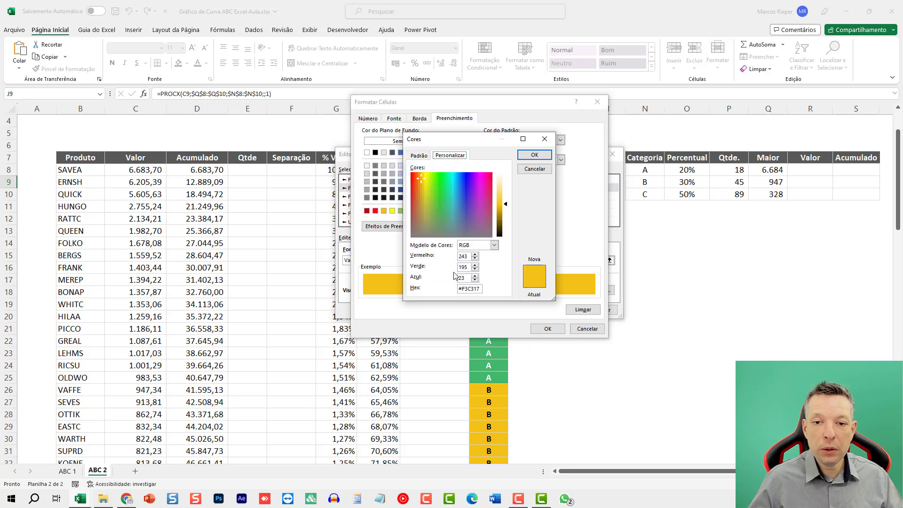
pyautogui.tripleClick(466, 288)
pyautogui.hotkey('ctrl', 'v')
pyautogui.click(533, 156)
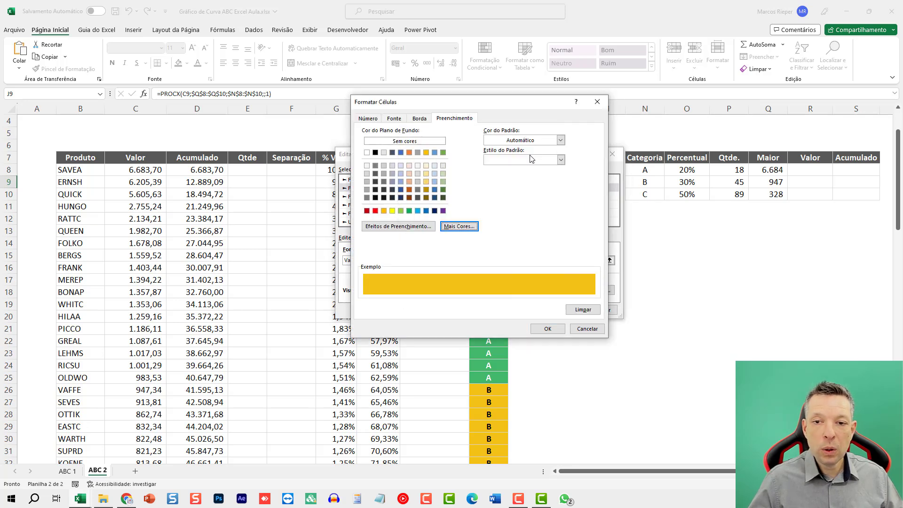
pyautogui.click(397, 121)
pyautogui.click(423, 120)
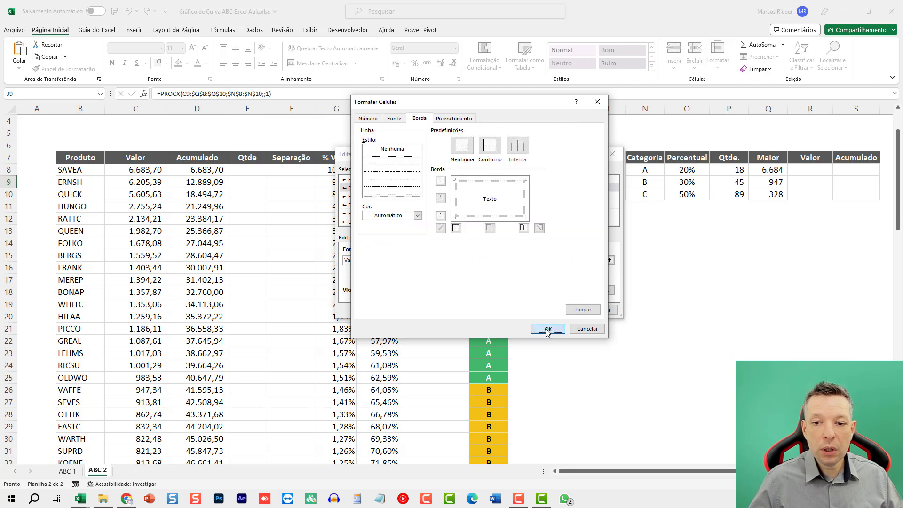
# Step: Give the conditional formatting rule for value "C" in the CLAS column a white font and apply the rules
pyautogui.click(548, 328)
pyautogui.click(597, 290)
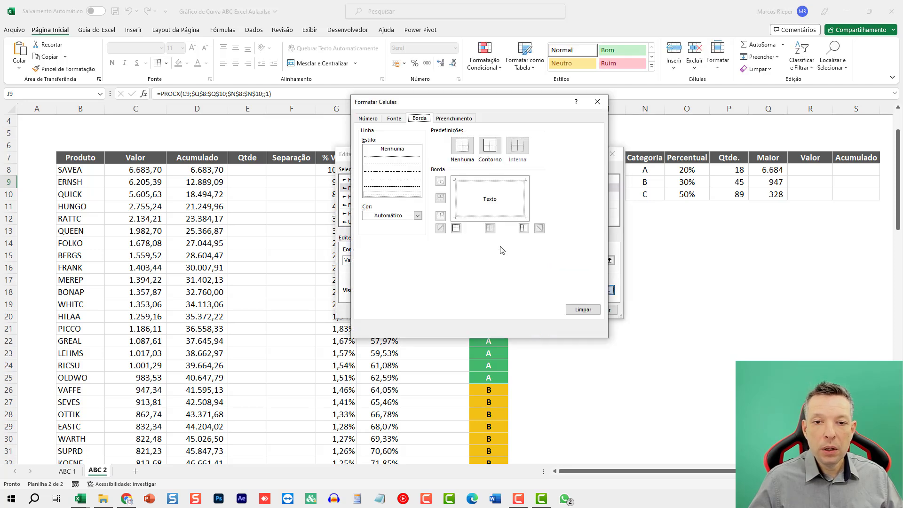
pyautogui.click(403, 121)
pyautogui.click(544, 197)
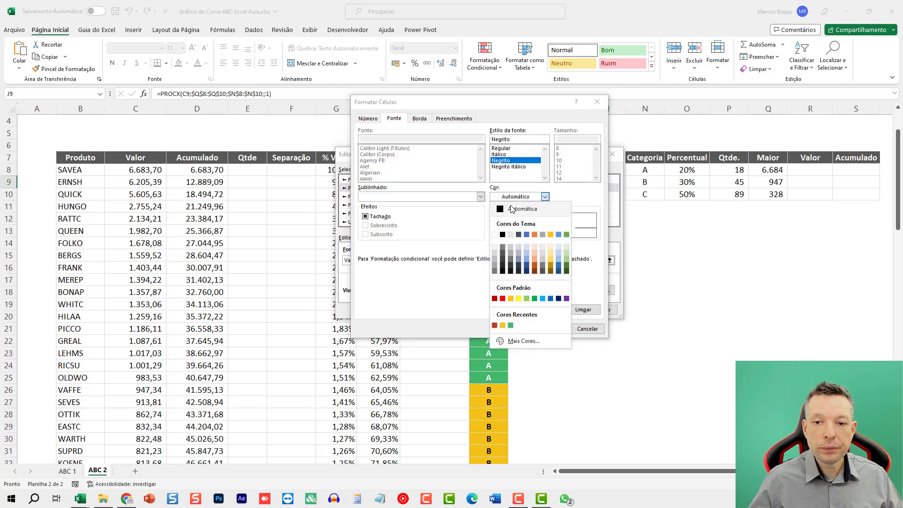
pyautogui.click(497, 234)
pyautogui.click(548, 328)
pyautogui.click(560, 310)
pyautogui.click(654, 295)
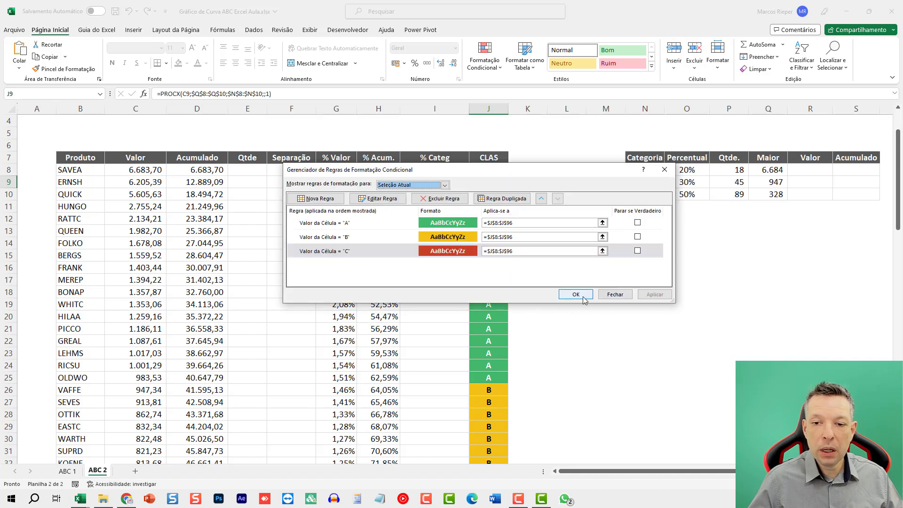
pyautogui.click(576, 294)
# Step: Examine the A, B and C colouring down the CLAS column and the accumulated percentage of the last category A product
pyautogui.scroll(-20, 433, 299)
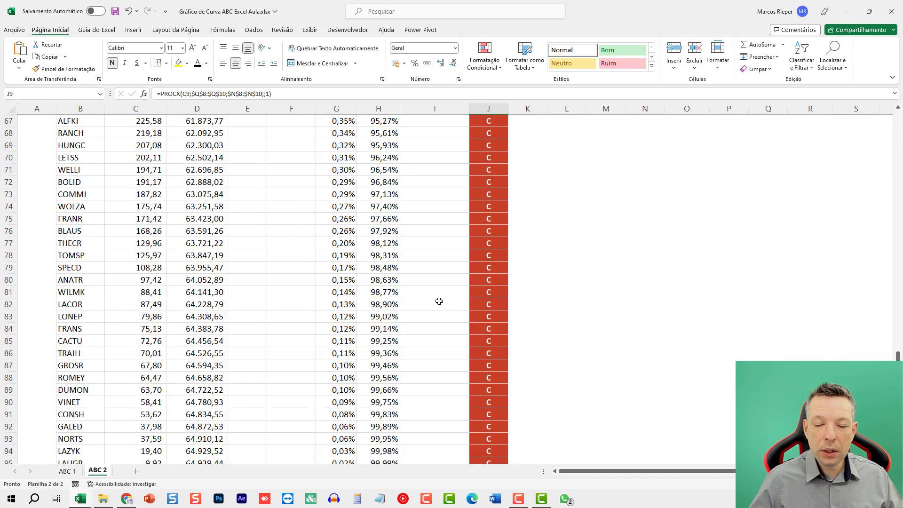
pyautogui.scroll(19, 439, 301)
pyautogui.scroll(-1, 441, 302)
pyautogui.scroll(6, 440, 301)
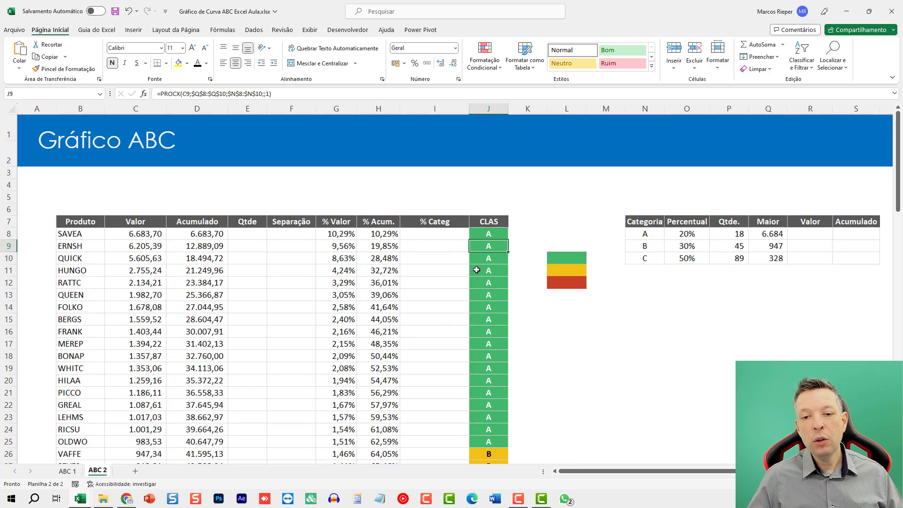
pyautogui.click(691, 235)
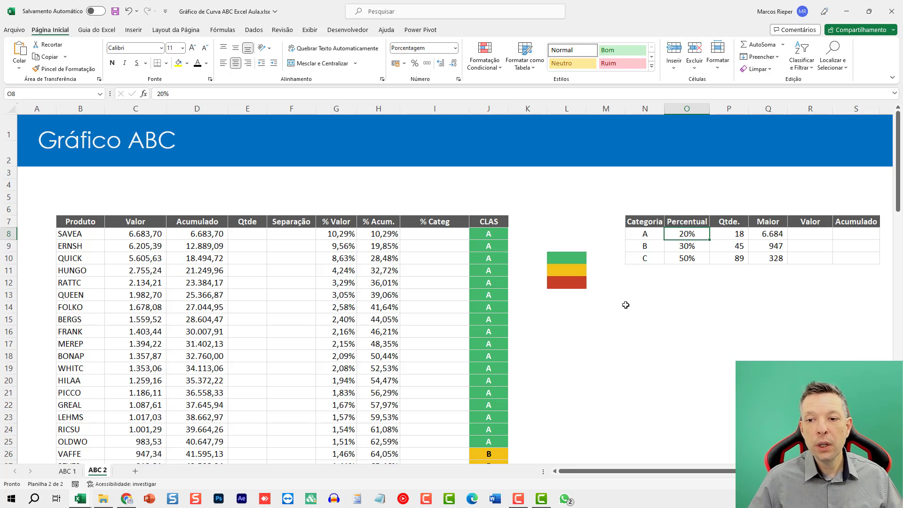
pyautogui.scroll(-2, 567, 376)
pyautogui.moveTo(486, 368); pyautogui.dragTo(500, 165)
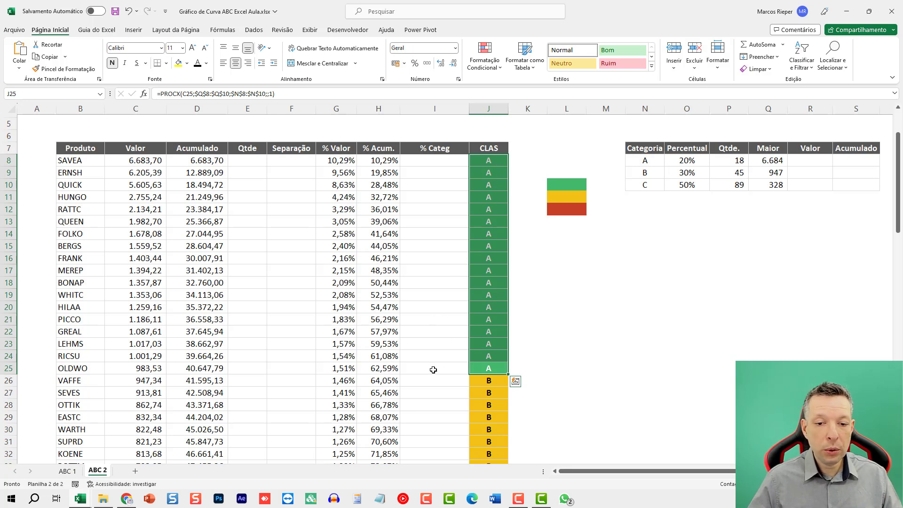
pyautogui.click(380, 369)
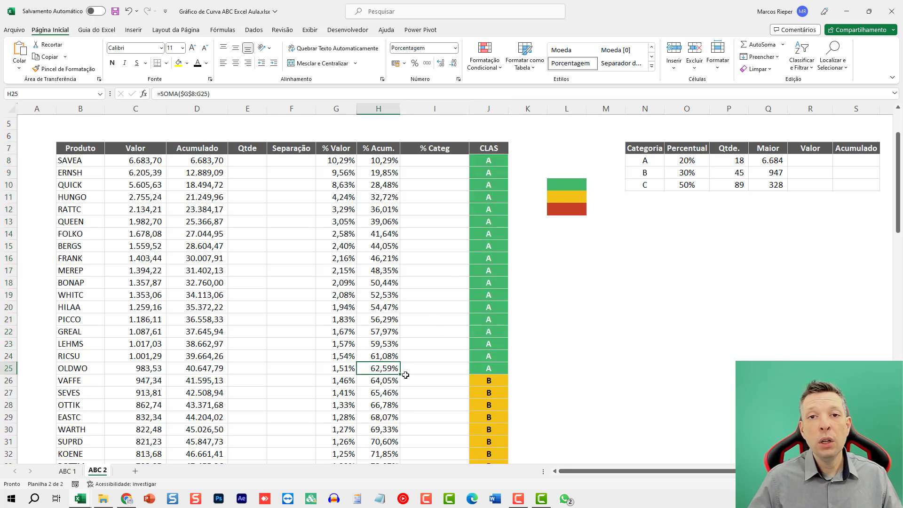
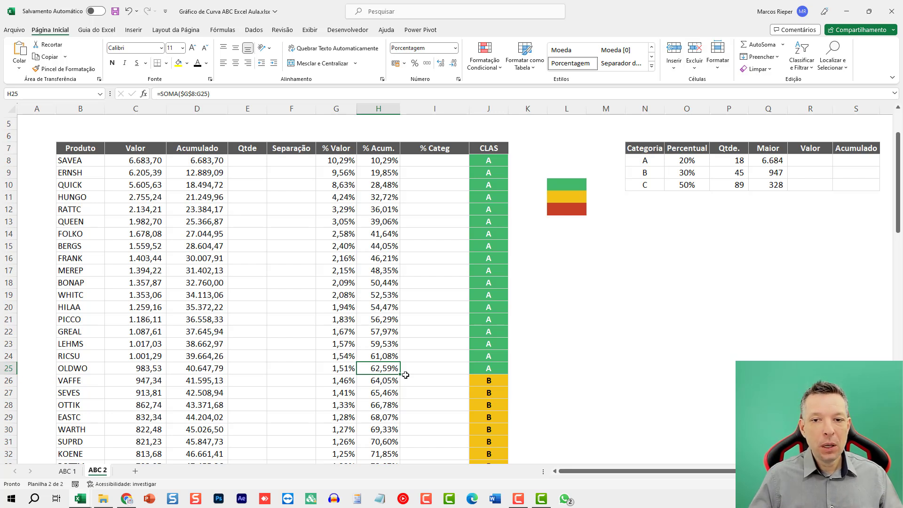
# Step: Review the category summary table's Percentual, Qtde. and Maior values for A, B and C against the CLAS column
pyautogui.moveTo(627, 474); pyautogui.dragTo(657, 473)
pyautogui.click(412, 231)
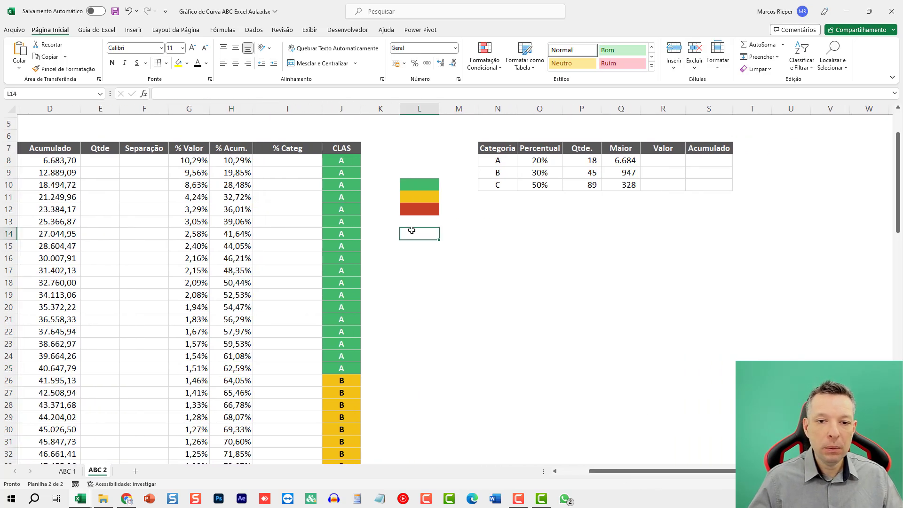
pyautogui.scroll(2, 440, 261)
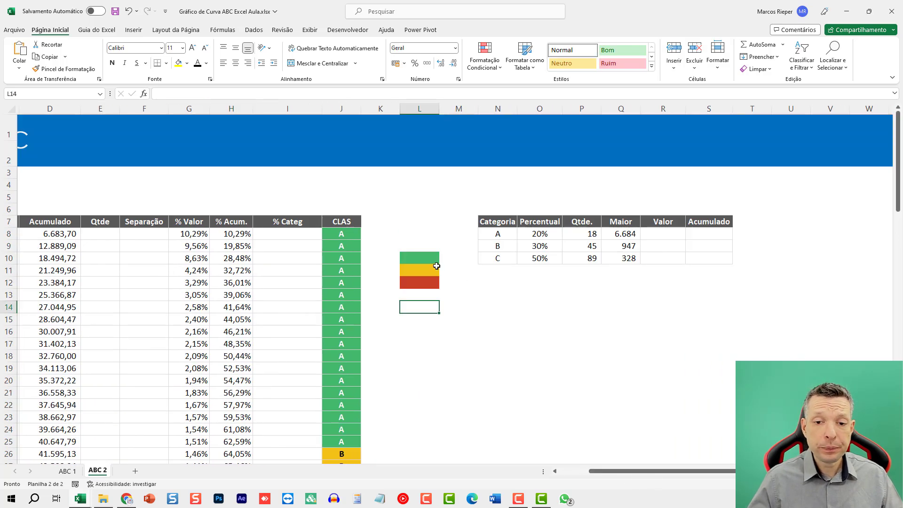
pyautogui.click(662, 234)
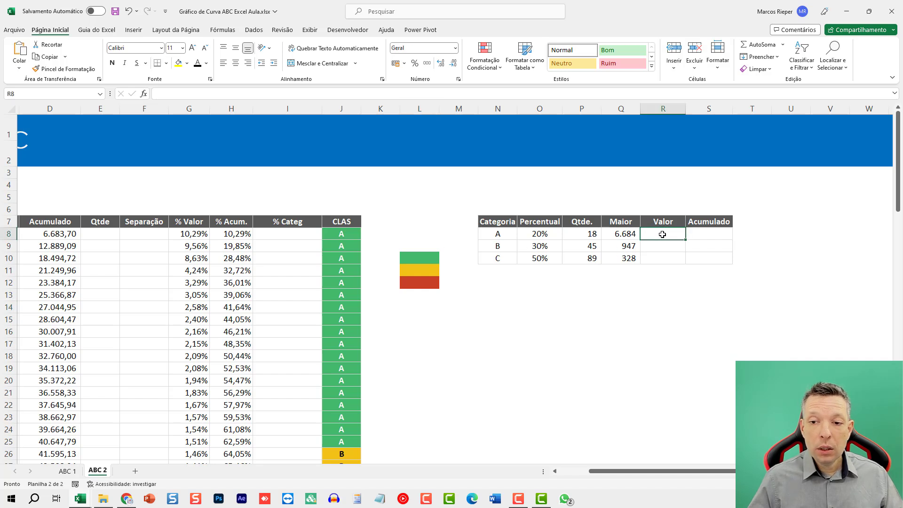
pyautogui.moveTo(334, 234); pyautogui.dragTo(333, 330)
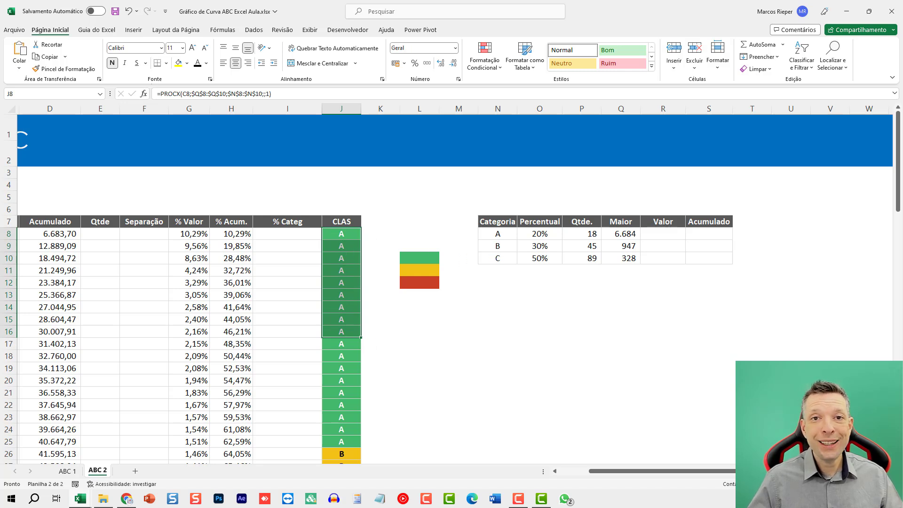
pyautogui.click(676, 235)
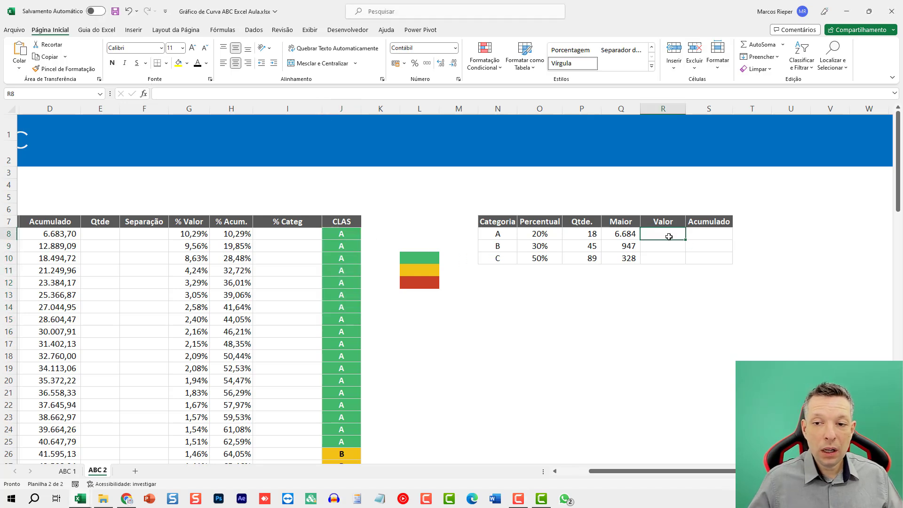
pyautogui.moveTo(496, 236); pyautogui.dragTo(629, 246)
pyautogui.moveTo(498, 258); pyautogui.dragTo(630, 258)
pyautogui.click(672, 238)
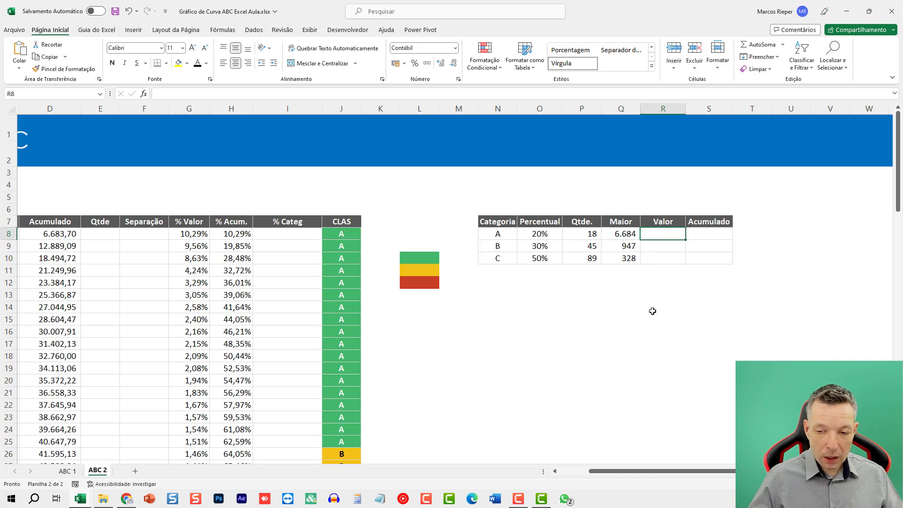
pyautogui.moveTo(631, 473); pyautogui.dragTo(665, 479)
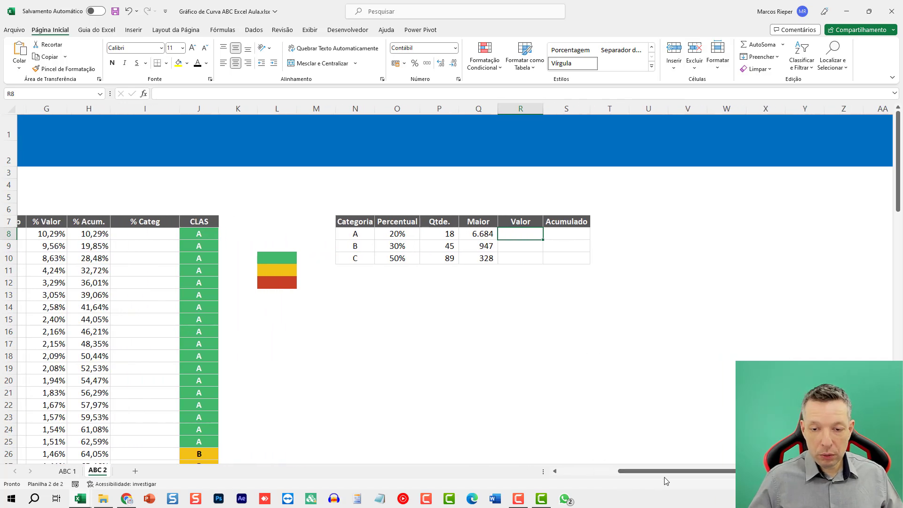
pyautogui.write('=SOMA')
pyautogui.press('Escape')
pyautogui.press('Escape')
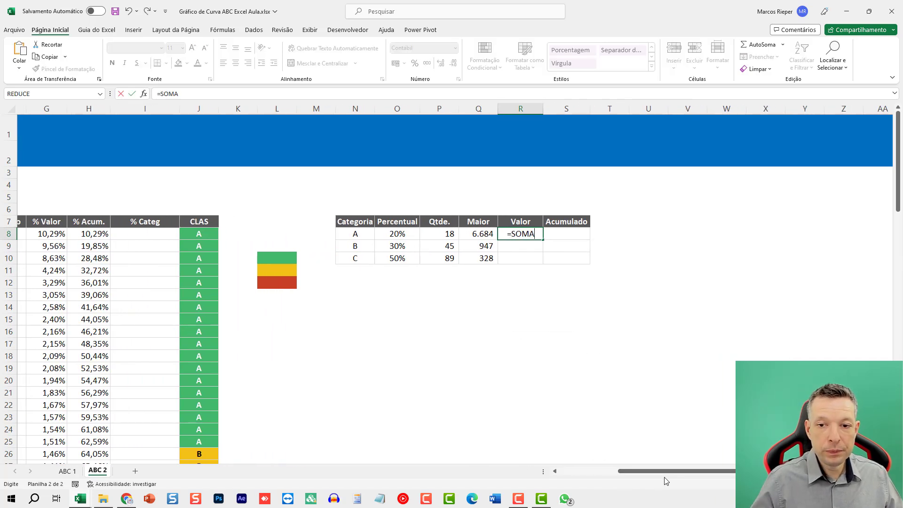
pyautogui.moveTo(517, 239); pyautogui.dragTo(566, 254)
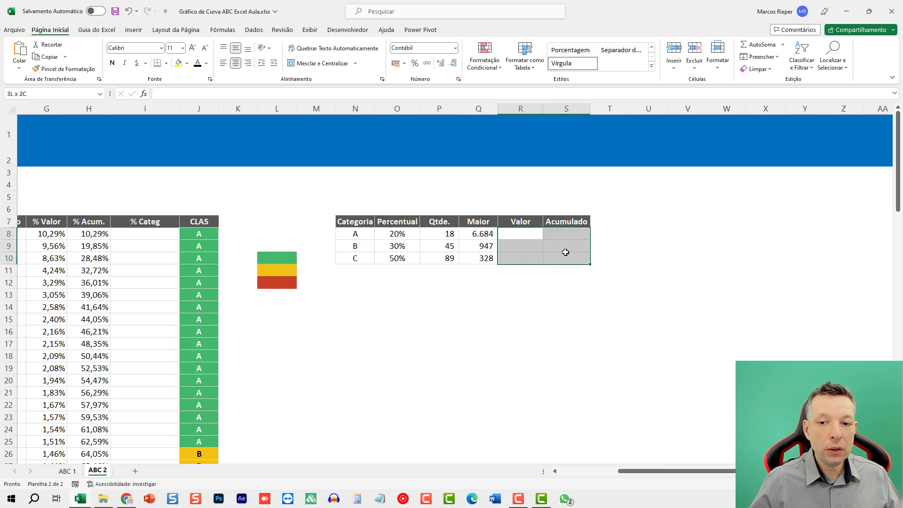
# Step: Start a SOMASE formula in the Valor cell of category A with the CLAS range $J$8:$J$96 as absolute criteria range
pyautogui.click(529, 232)
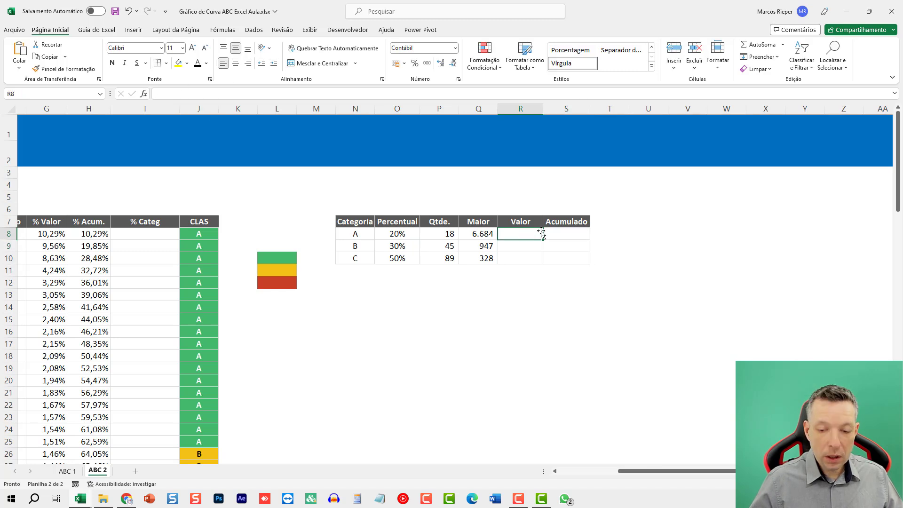
pyautogui.write('=SOMASE')
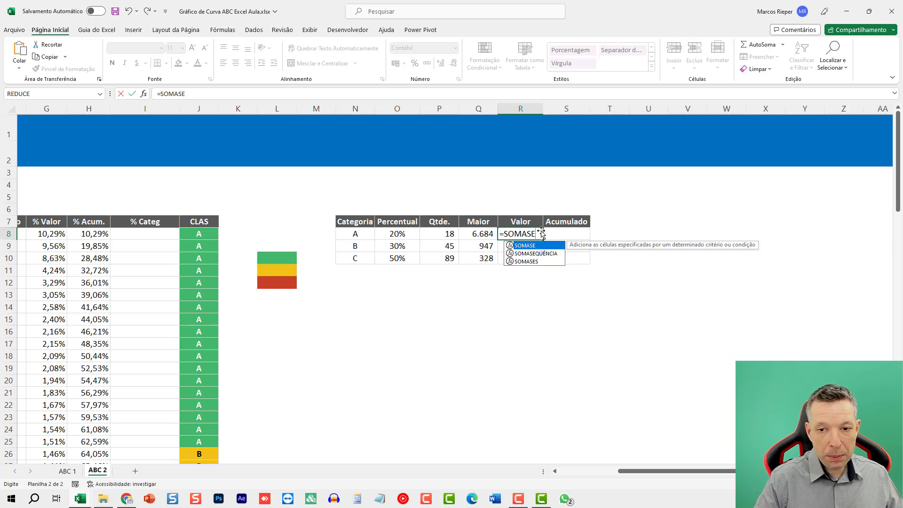
pyautogui.write('(')
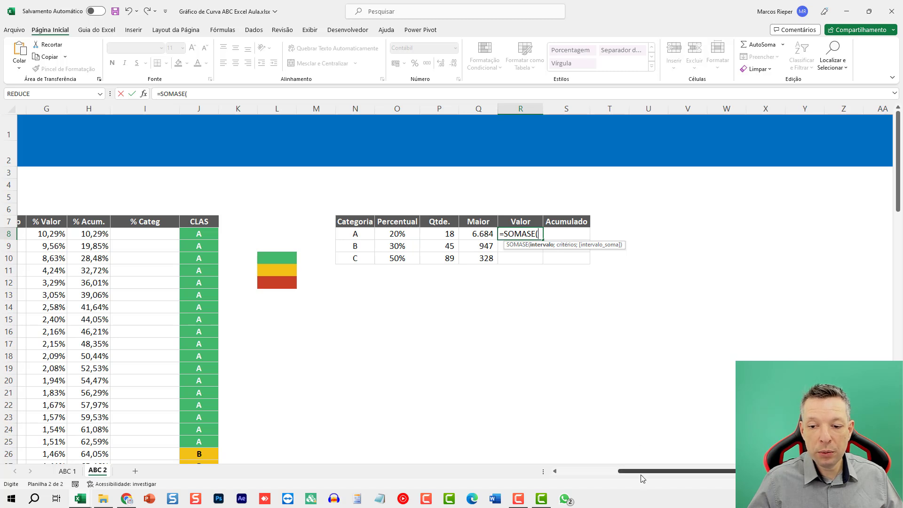
pyautogui.click(195, 231)
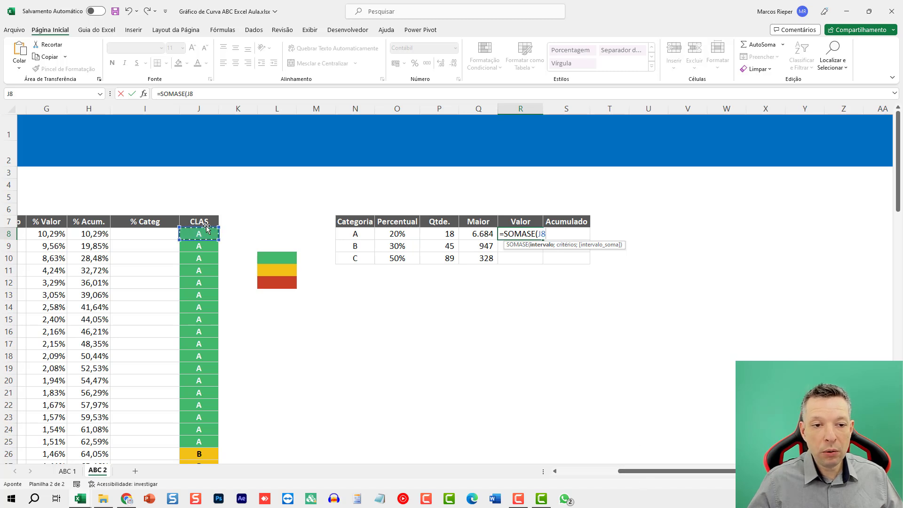
pyautogui.hotkey('ctrl', 'shift', 'Down')
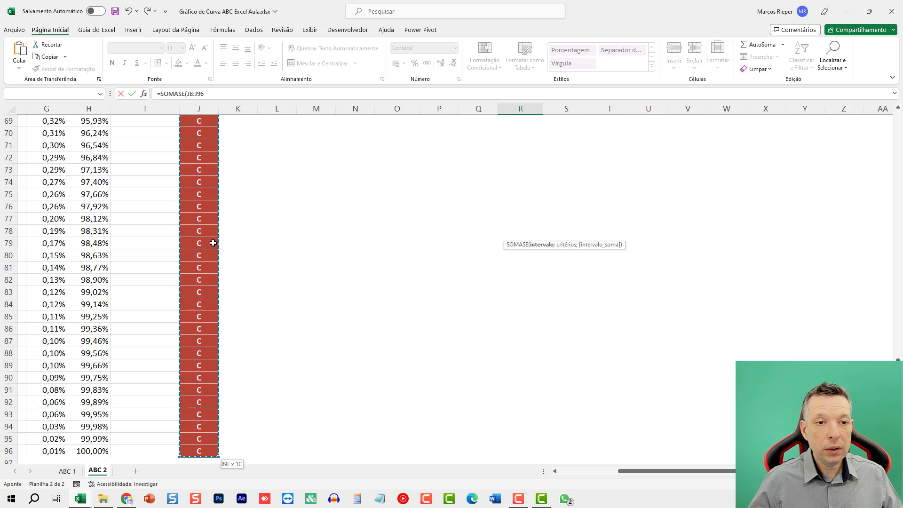
pyautogui.hotkey('ctrl', 'BackSpace')
pyautogui.press('F4')
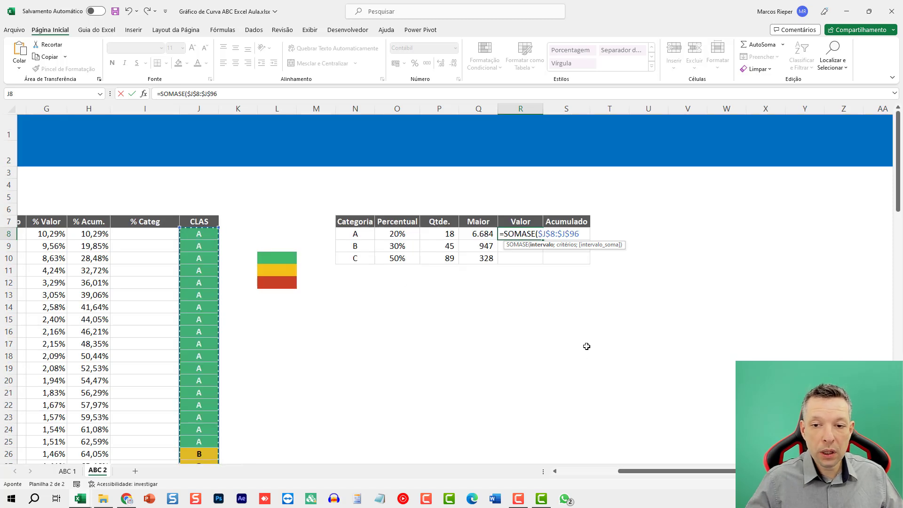
pyautogui.write(';')
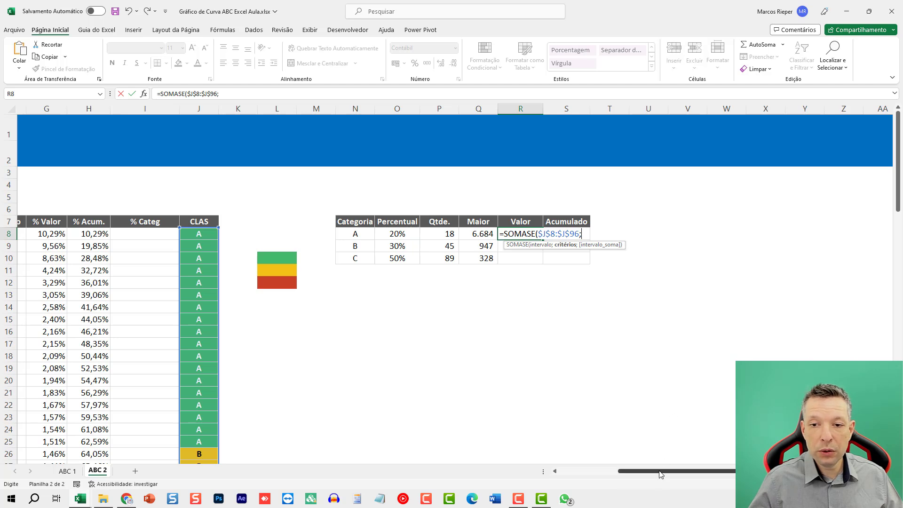
# Step: Add category cell N8 as the SOMASE criterion on a new line of the formula
pyautogui.hotkey('alt', 'Return')
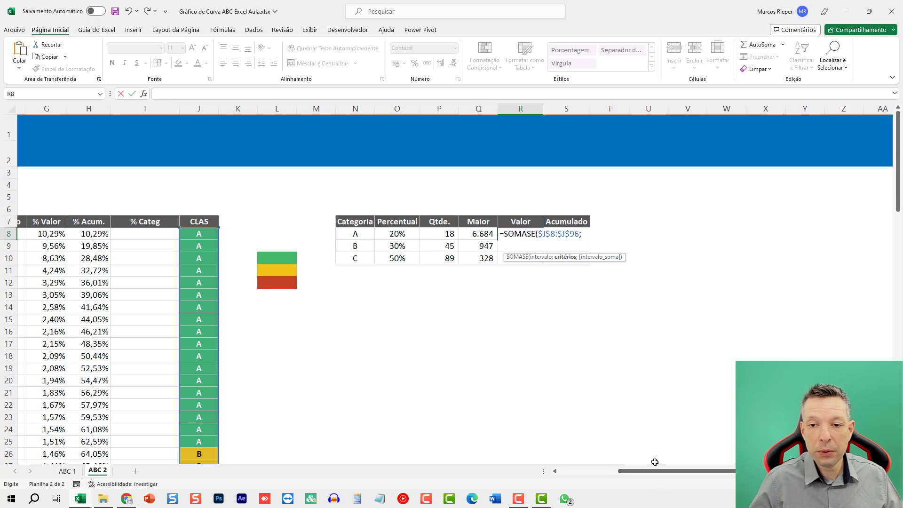
pyautogui.moveTo(668, 471)
pyautogui.mouseDown()
pyautogui.moveTo(561, 474)
pyautogui.moveTo(653, 479)
pyautogui.mouseUp()
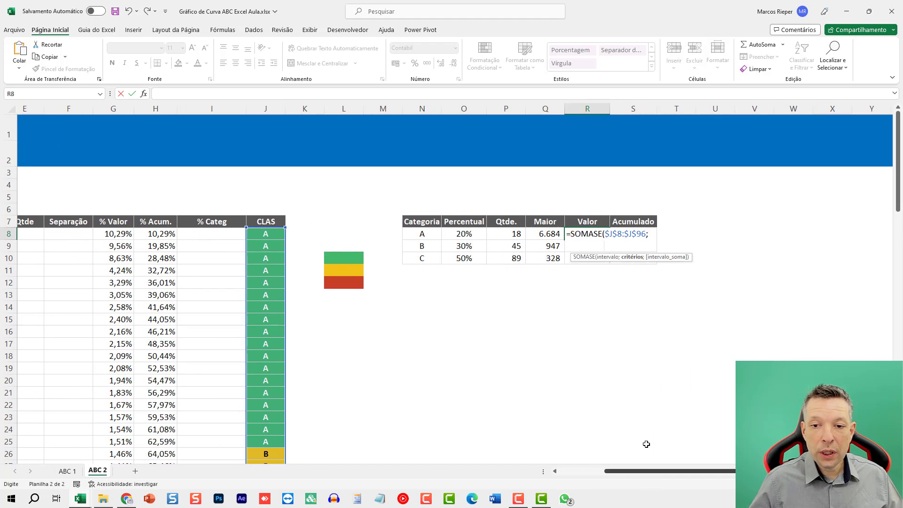
pyautogui.click(422, 235)
pyautogui.write(';')
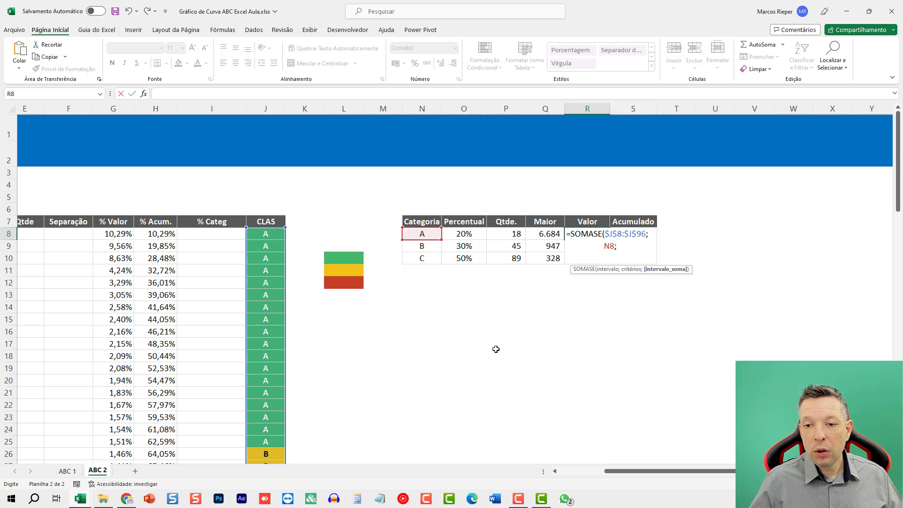
# Step: Rearrange the formula's line break so that the N8 criterion stays on the first line and the sum range starts the second
pyautogui.click(630, 233)
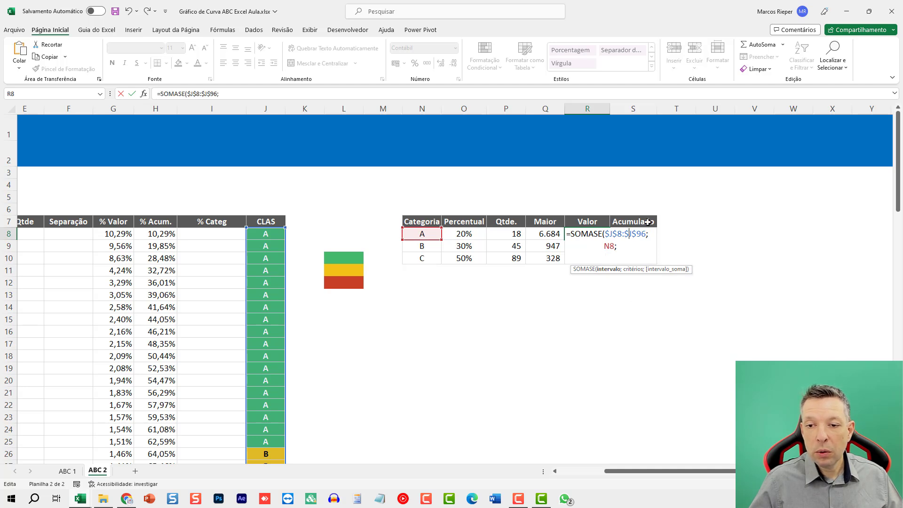
pyautogui.press('End')
pyautogui.press('Delete')
pyautogui.press('Delete')
pyautogui.press('Delete')
pyautogui.press('Delete')
pyautogui.press('Delete')
pyautogui.press('Delete')
pyautogui.press('Delete')
pyautogui.press('Delete')
pyautogui.press('Delete')
pyautogui.press('Delete')
pyautogui.press('Delete')
pyautogui.press('Delete')
pyautogui.press('Delete')
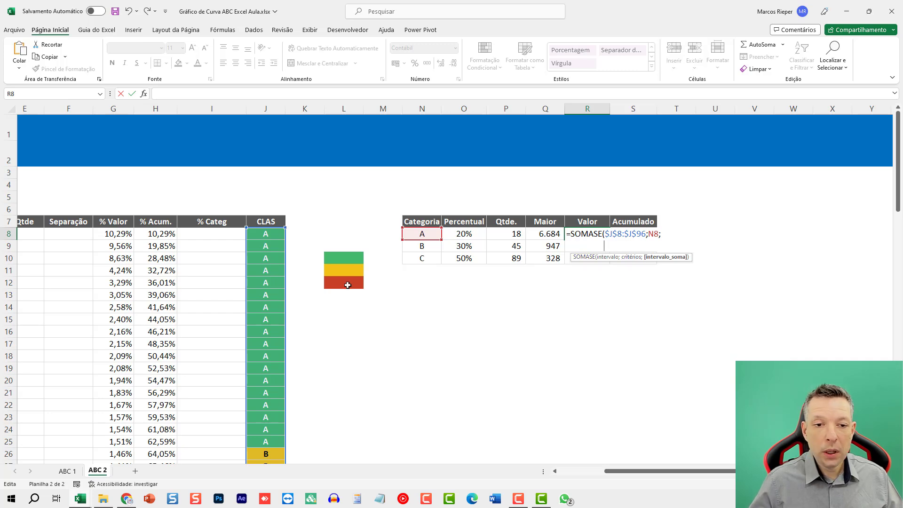
# Step: Add the product Valor range $C$8:$C$96 as the absolute sum range and close the SOMASE formula's parenthesis
pyautogui.moveTo(638, 472); pyautogui.dragTo(593, 471)
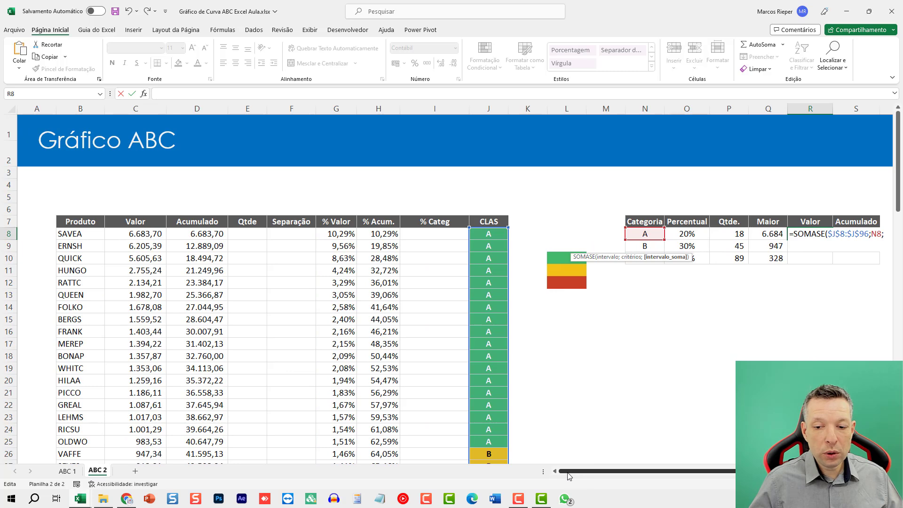
pyautogui.click(135, 233)
pyautogui.hotkey('ctrl', 'shift', 'Down')
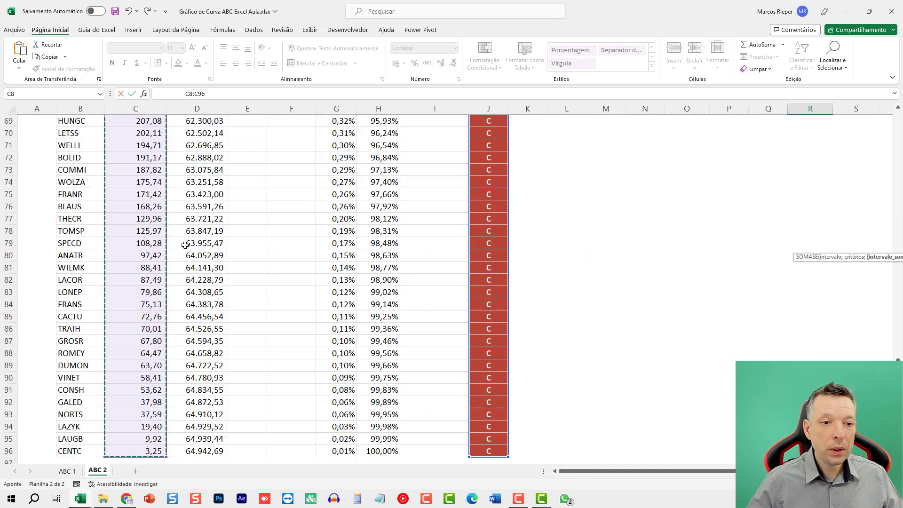
pyautogui.press('F4')
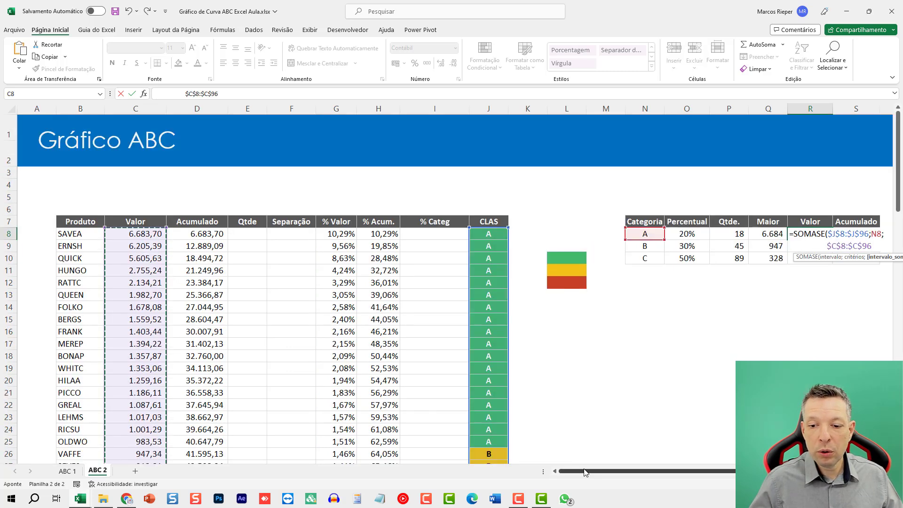
pyautogui.moveTo(586, 471); pyautogui.dragTo(655, 475)
pyautogui.write(')')
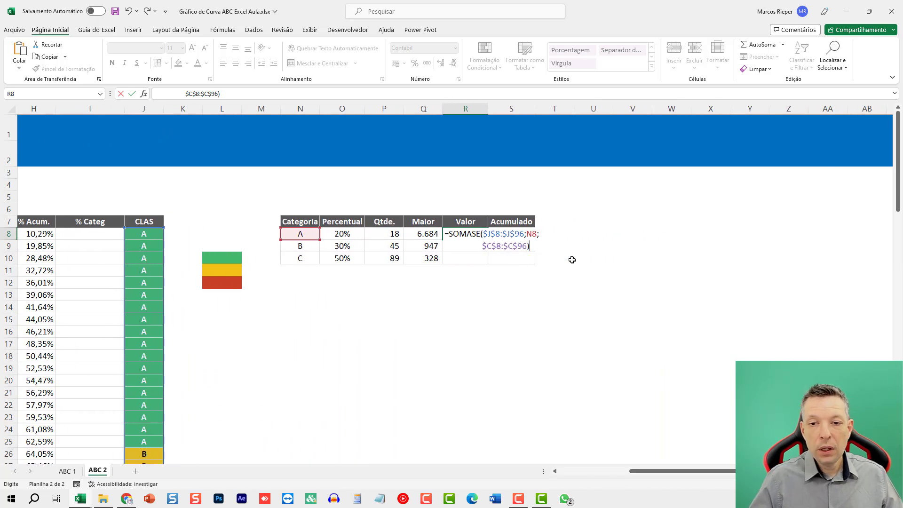
pyautogui.click(495, 234)
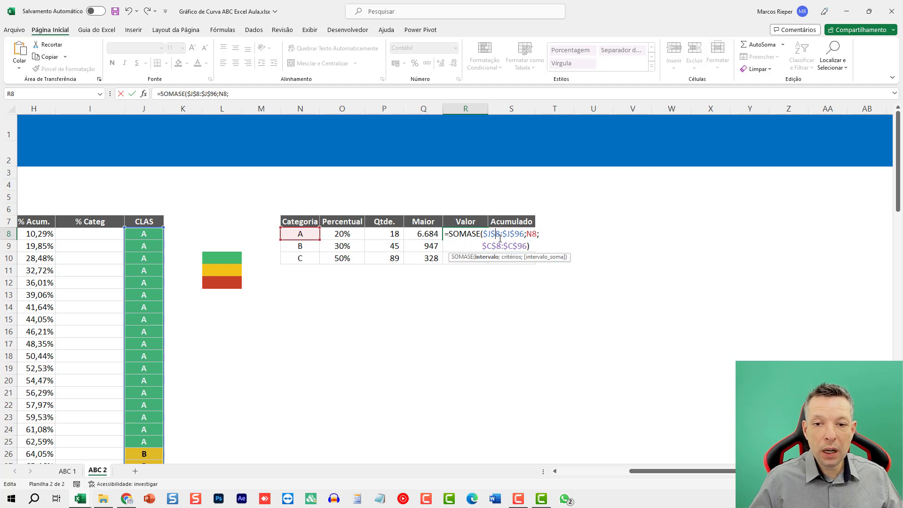
# Step: Review the SOMASE arguments for category A, commit the formula and widen the summary table's Valor column
pyautogui.click(530, 234)
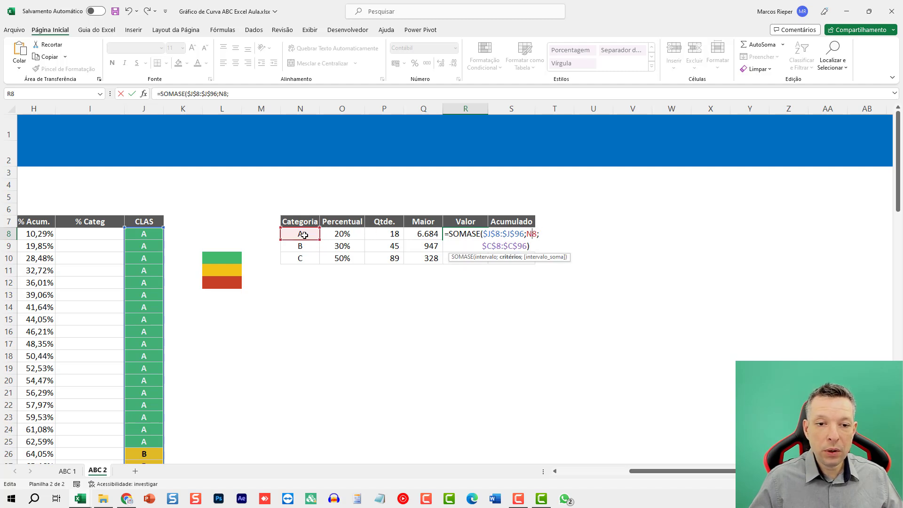
pyautogui.click(504, 244)
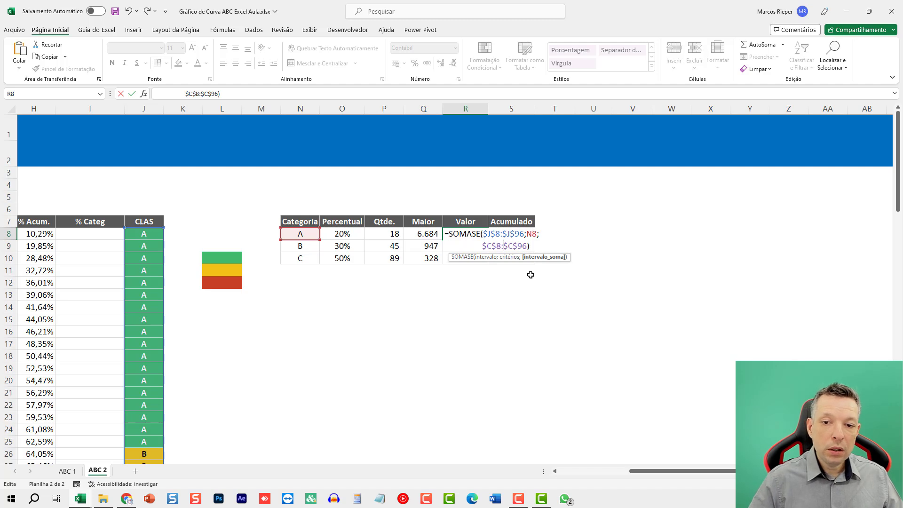
pyautogui.press('Return')
pyautogui.press('Up')
pyautogui.moveTo(486, 108); pyautogui.dragTo(511, 108)
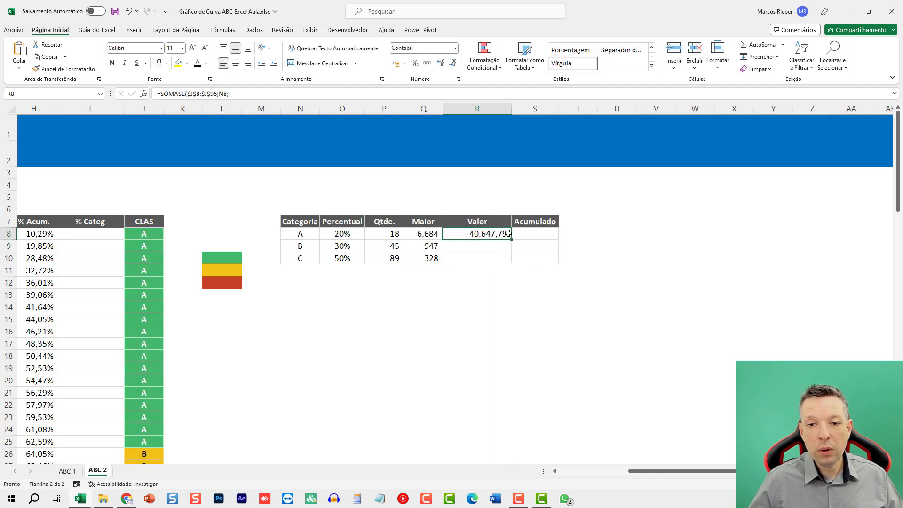
# Step: Copy the category A Valor formula to the Valor cells of categories B and C
pyautogui.hotkey('ctrl', 'c')
pyautogui.click(480, 250)
pyautogui.hotkey('ctrl', 'v')
pyautogui.click(506, 258)
pyautogui.hotkey('ctrl', 'v')
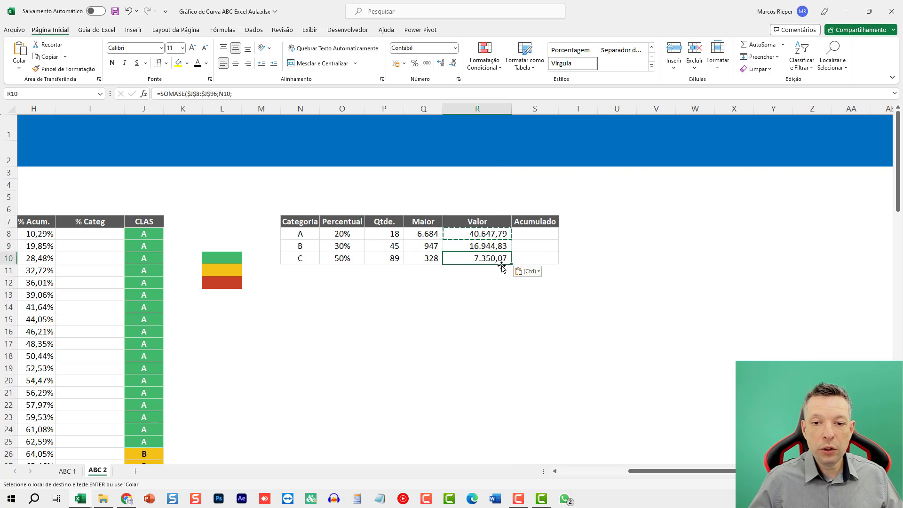
pyautogui.press('Escape')
pyautogui.click(478, 232)
pyautogui.click(489, 248)
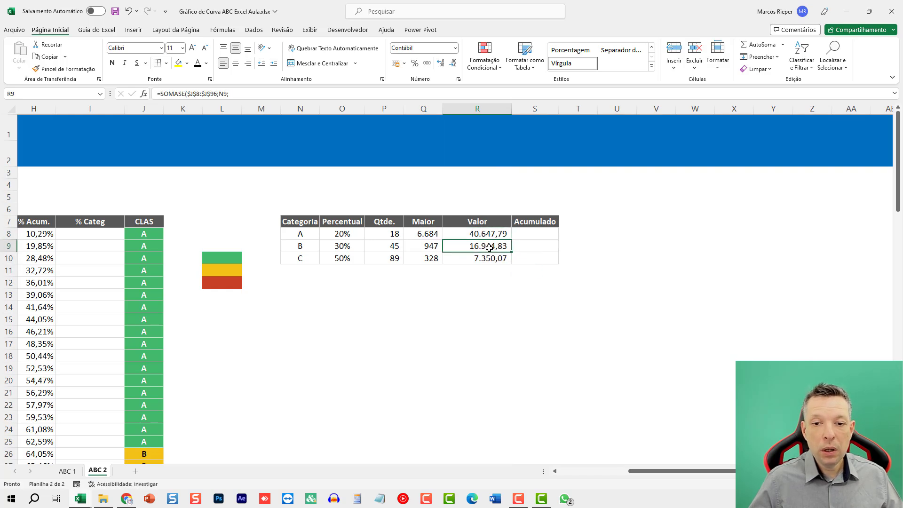
pyautogui.click(484, 258)
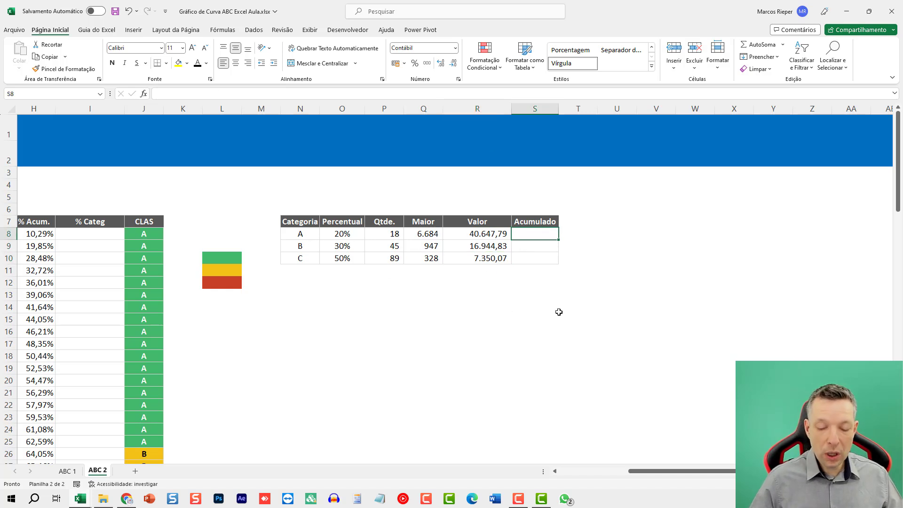
# Step: Start a SOMA formula in the Acumulado cell of category A over the Valor range R8:R8
pyautogui.write('=SOMASE')
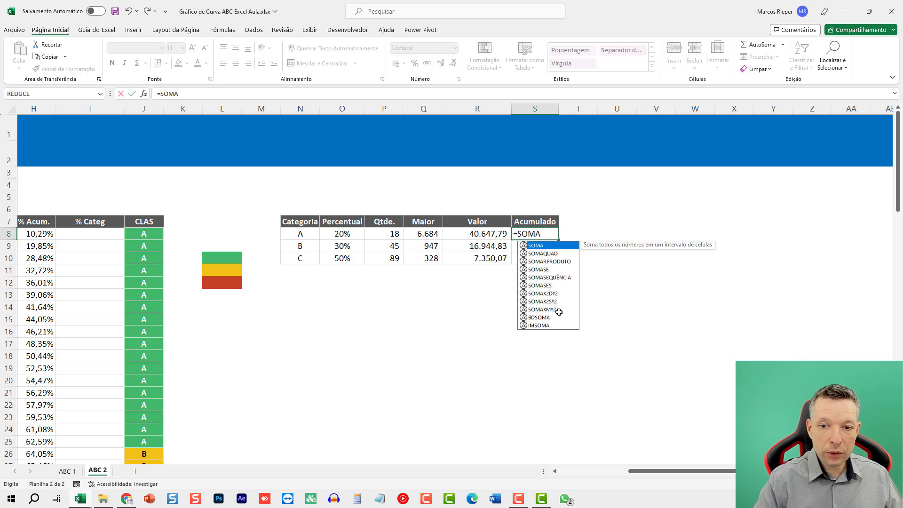
pyautogui.press('BackSpace')
pyautogui.press('BackSpace')
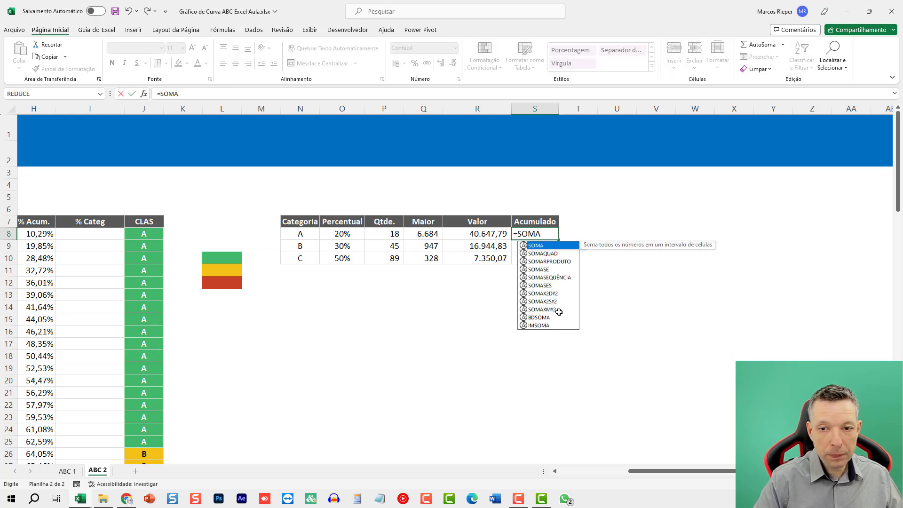
pyautogui.write('(')
pyautogui.press('Left')
pyautogui.press('F8')
pyautogui.moveTo(565, 234); pyautogui.dragTo(544, 235)
# Step: Make only the range's first reference absolute so it reads $R$8:R8, and complete the SOMA formula
pyautogui.press('F4')
pyautogui.press('F4')
pyautogui.press('F4')
pyautogui.press('F4')
pyautogui.click(549, 234)
pyautogui.press('F4')
pyautogui.click(578, 234)
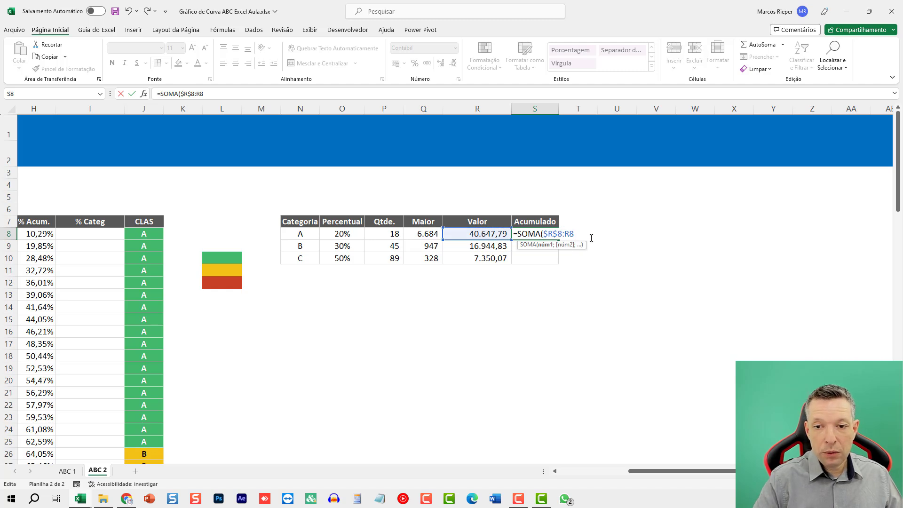
pyautogui.write(')')
pyautogui.hotkey('ctrl', 'Return')
# Step: Copy the category A Acumulado formula to the Acumulado cells of categories B and C
pyautogui.hotkey('ctrl', 'c')
pyautogui.press('Down')
pyautogui.hotkey('ctrl', 'v')
pyautogui.press('Down')
pyautogui.hotkey('ctrl', 'v')
pyautogui.press('Down')
pyautogui.press('Escape')
pyautogui.click(522, 233)
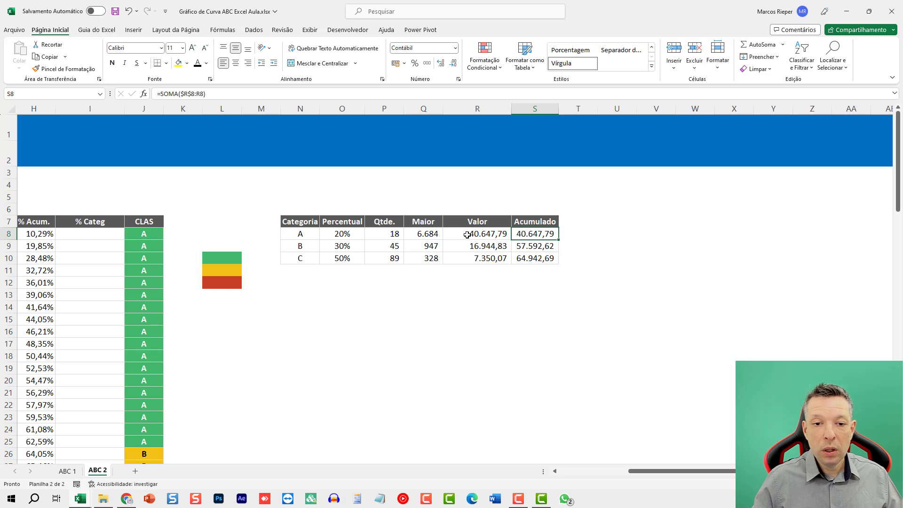
pyautogui.click(529, 248)
pyautogui.click(528, 258)
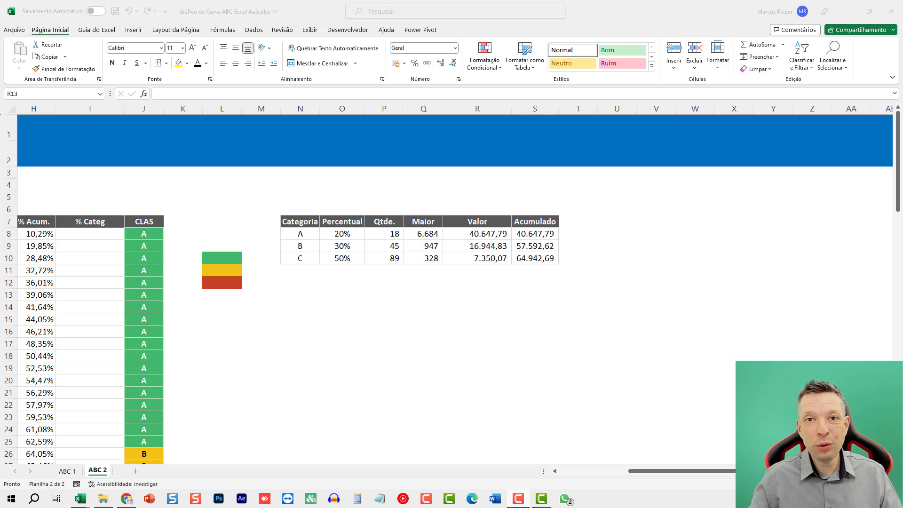
# Step: Start a SE formula in the first Separação cell, F8, with the logical test J8<>J9
pyautogui.moveTo(681, 473); pyautogui.dragTo(583, 474)
pyautogui.click(283, 240)
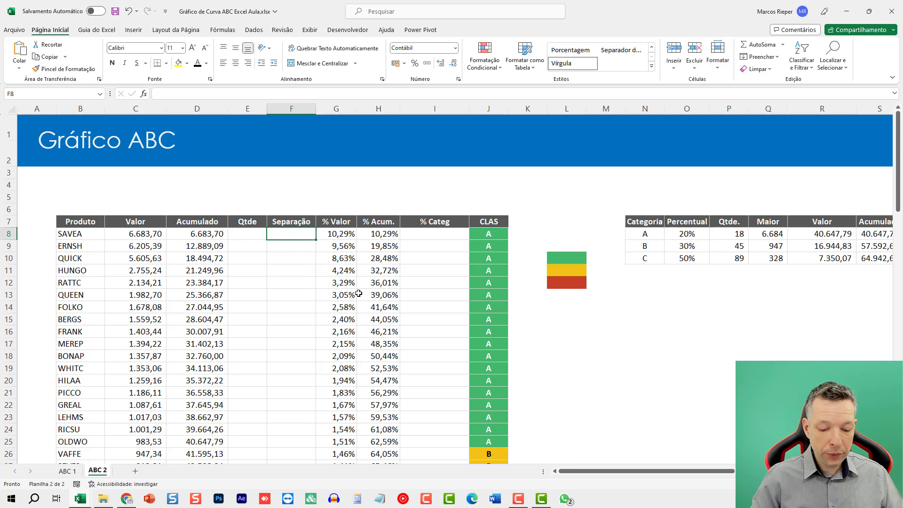
pyautogui.write('=')
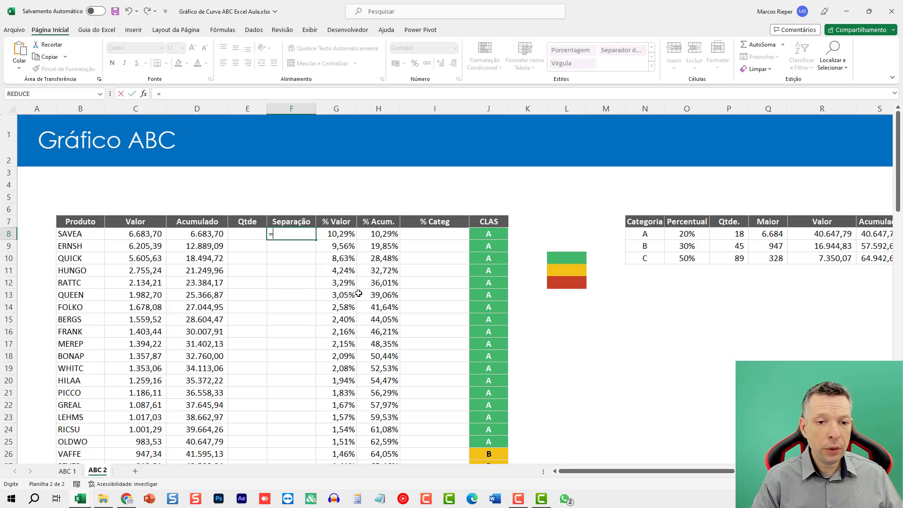
pyautogui.write('S')
pyautogui.press('BackSpace')
pyautogui.write('SE(')
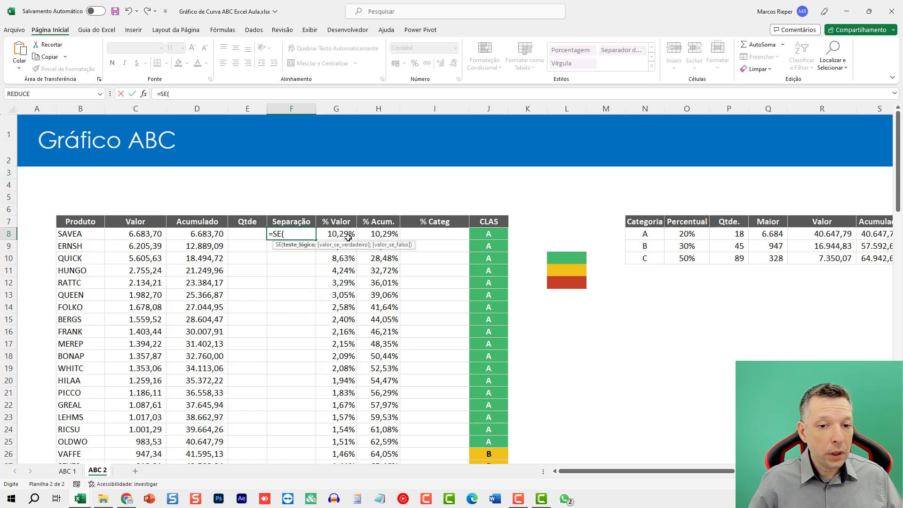
pyautogui.click(480, 232)
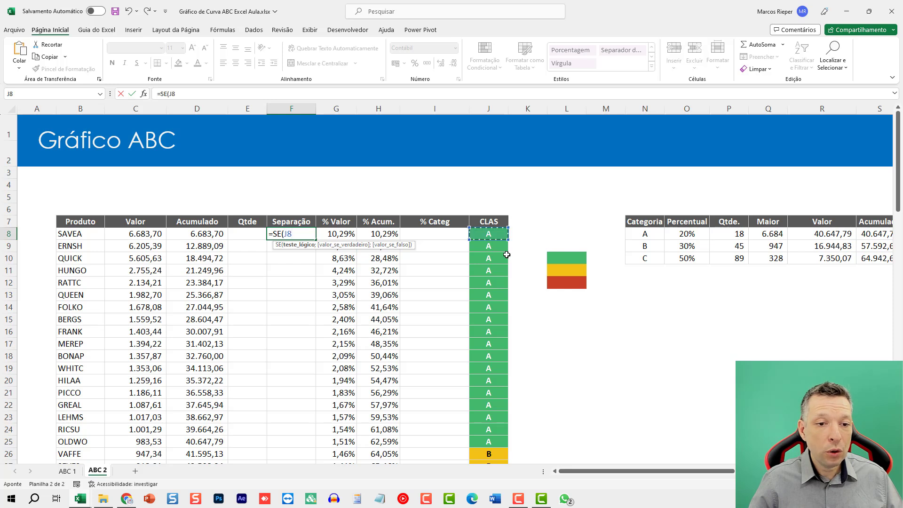
pyautogui.write('<>')
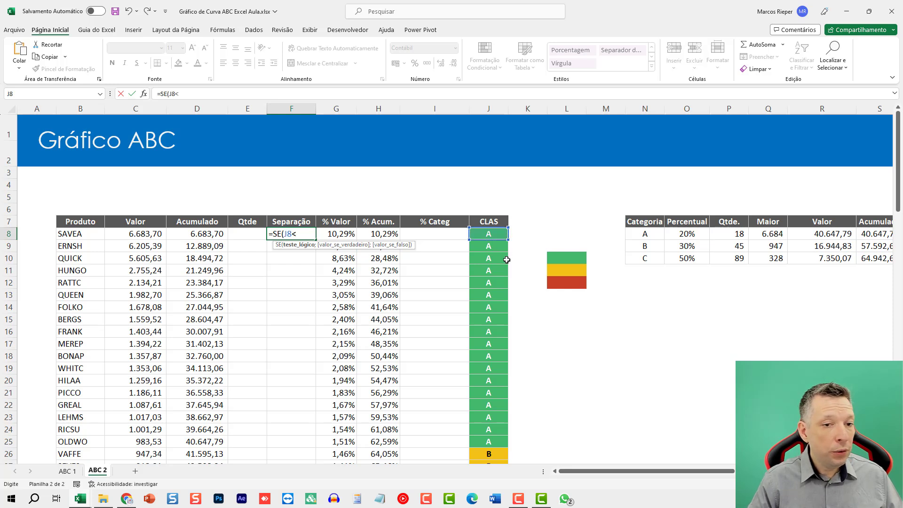
pyautogui.click(492, 245)
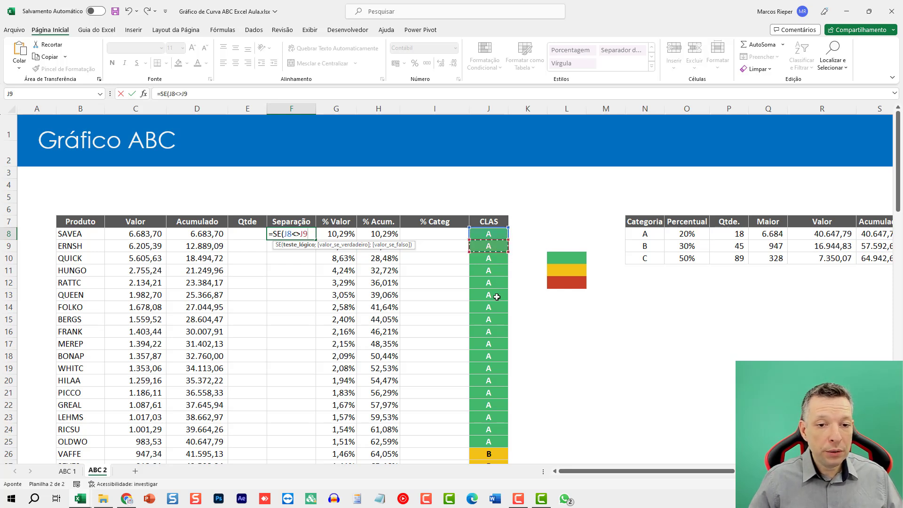
# Step: Add CONT.SE($J$8:$J$96;J8) as the SE formula's value if true
pyautogui.write(';CONT.SE')
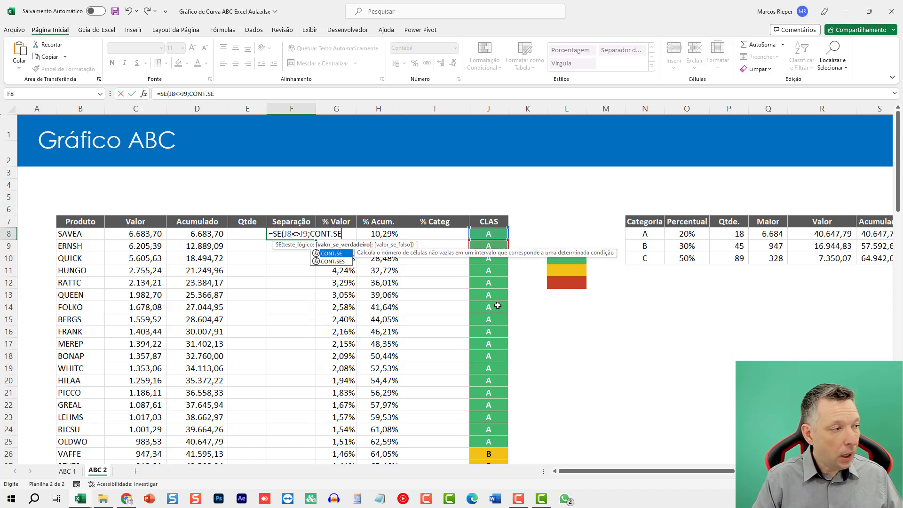
pyautogui.write('(')
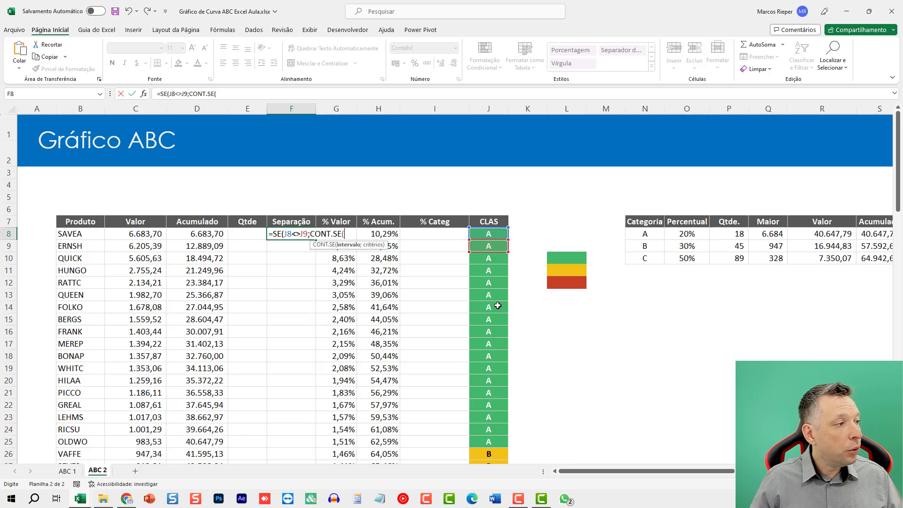
pyautogui.click(492, 233)
pyautogui.hotkey('ctrl', 'shift', 'Down')
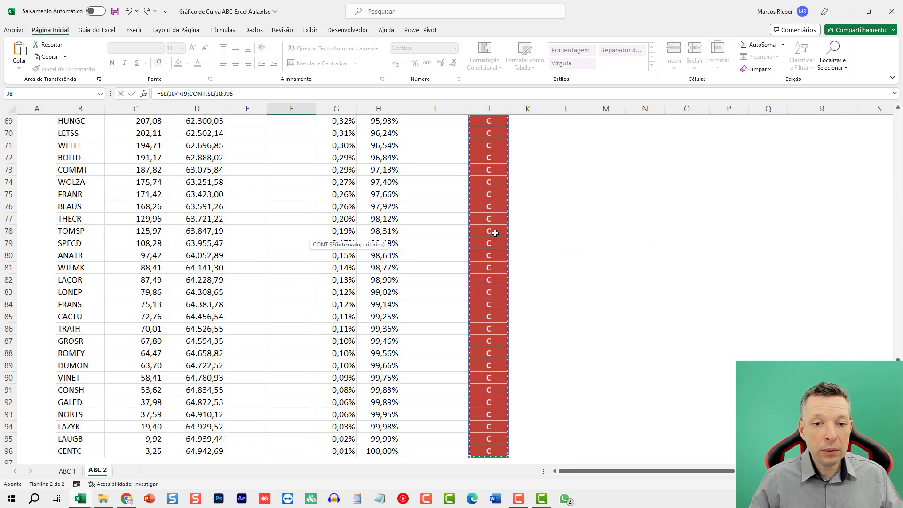
pyautogui.press('F4')
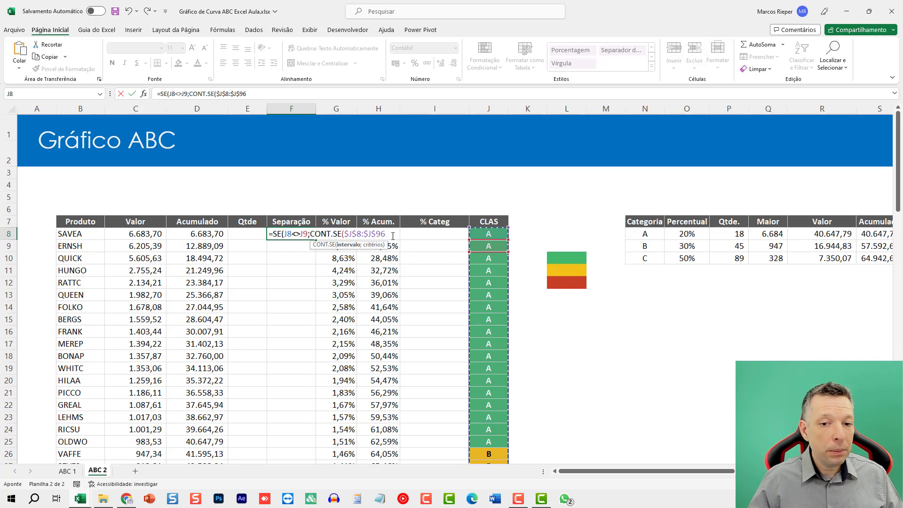
pyautogui.write(';')
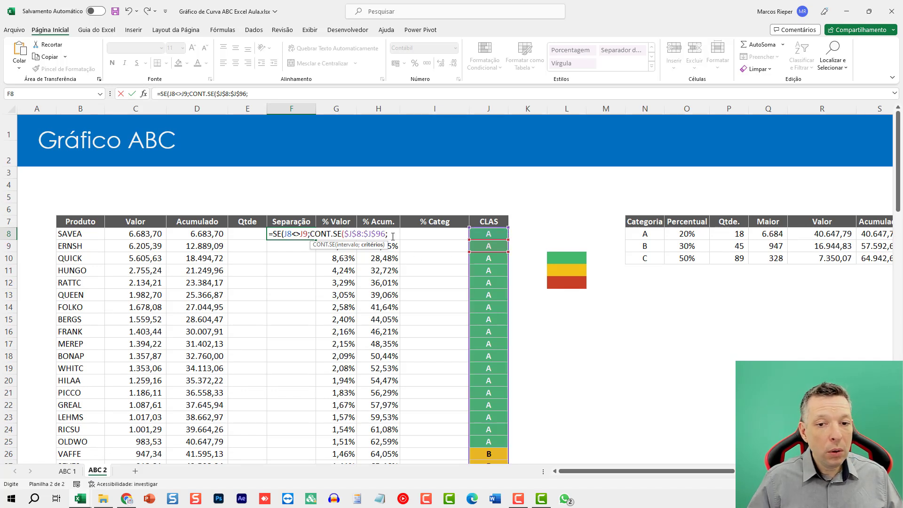
pyautogui.click(483, 234)
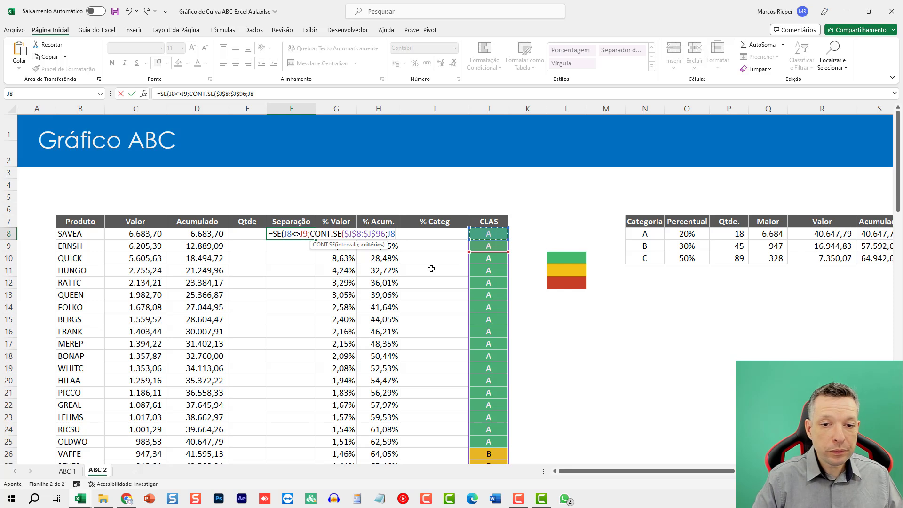
pyautogui.write(')')
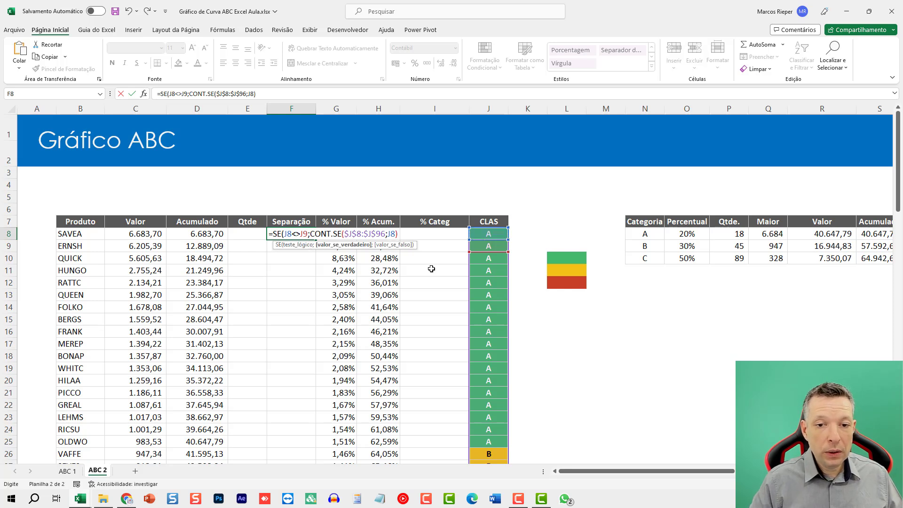
# Step: Add NÃO.DISP() as the value if false, complete the SE formula and fill it down the Separação column
pyautogui.write(';')
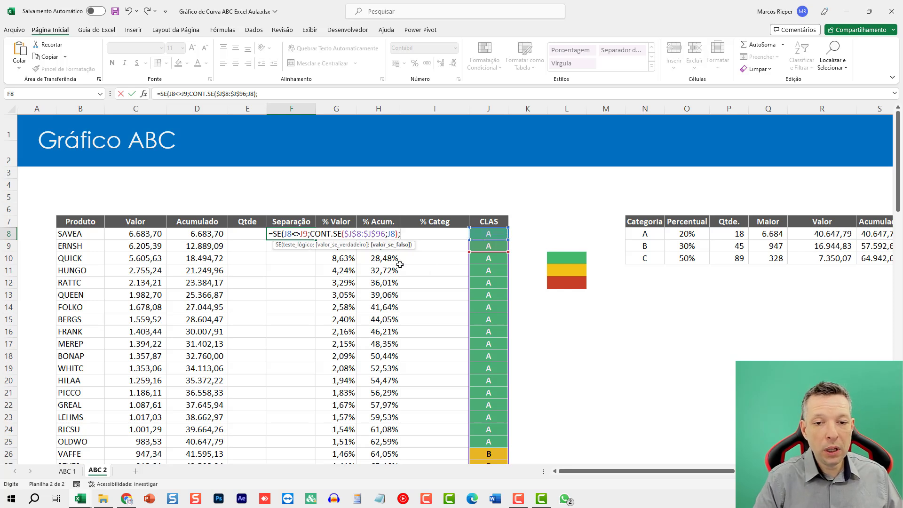
pyautogui.write('NÃO.DI')
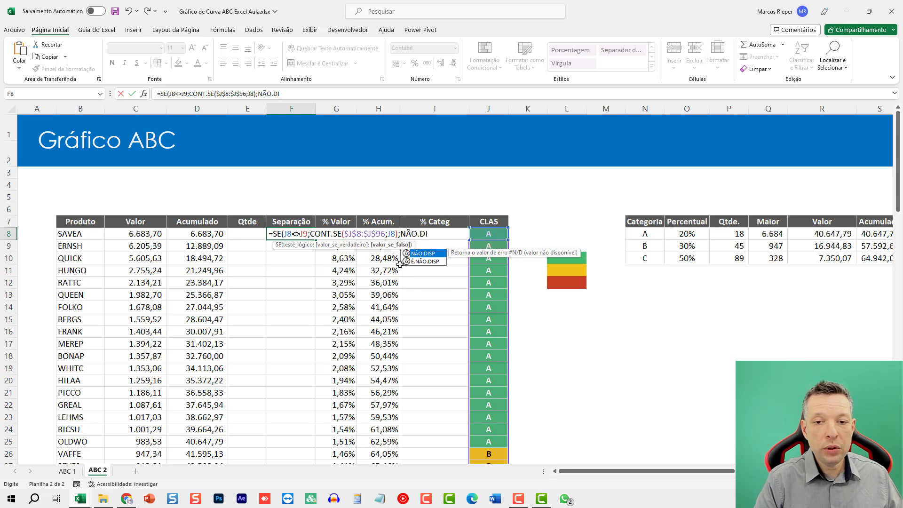
pyautogui.write('SP())')
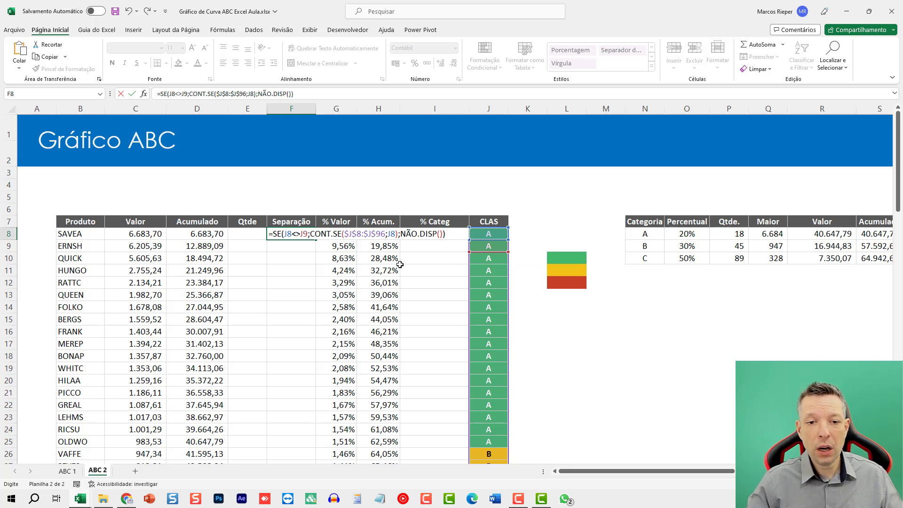
pyautogui.press('Return')
pyautogui.press('Up')
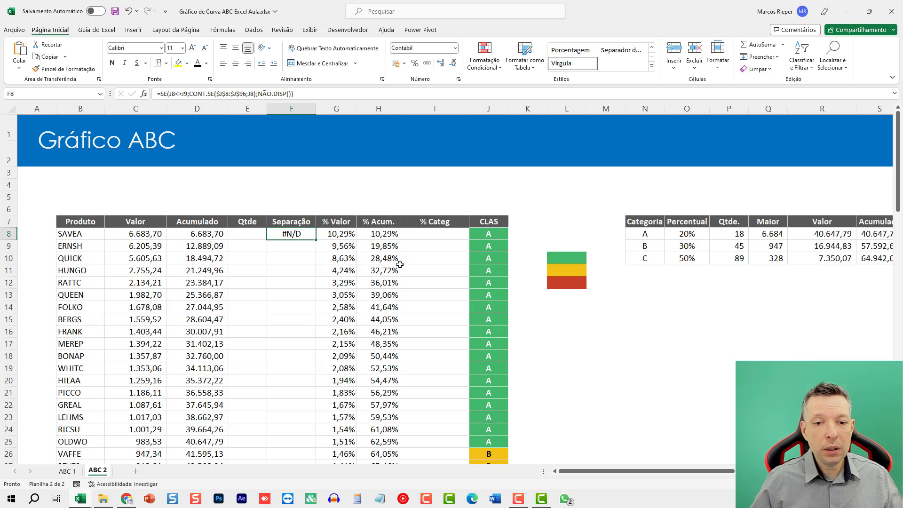
pyautogui.doubleClick(316, 240)
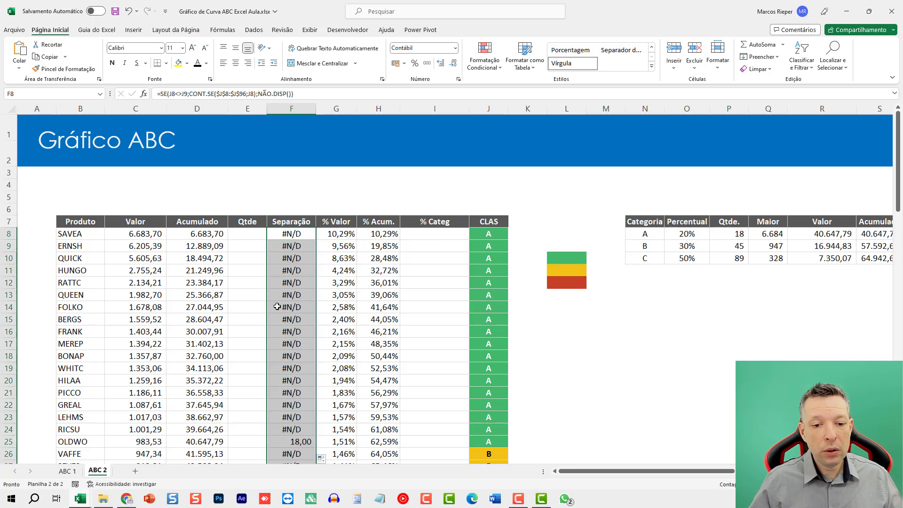
# Step: Examine the Separação results for the A products and the formula in row 25, where class A changes to B
pyautogui.click(292, 233)
pyautogui.click(294, 258)
pyautogui.click(290, 294)
pyautogui.click(290, 333)
pyautogui.scroll(-2, 299, 416)
pyautogui.click(290, 369)
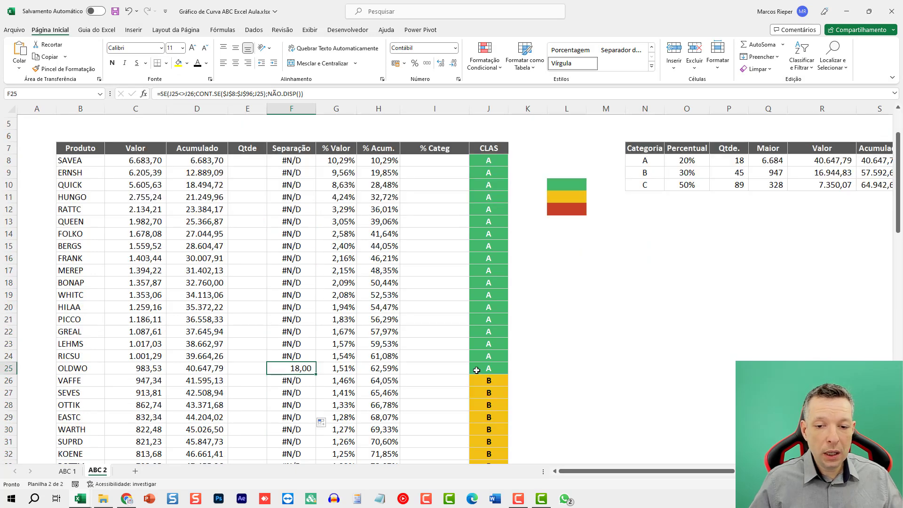
pyautogui.moveTo(484, 368); pyautogui.dragTo(481, 381)
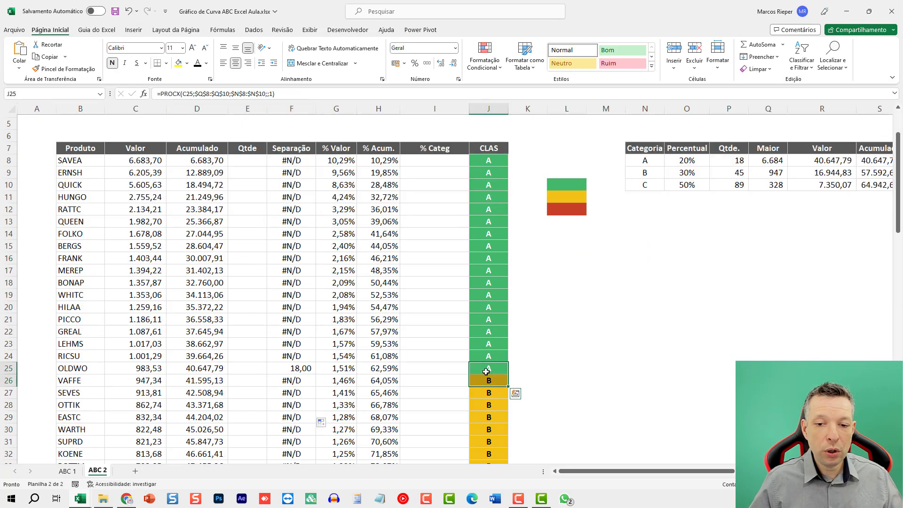
pyautogui.click(286, 370)
pyautogui.press('F2')
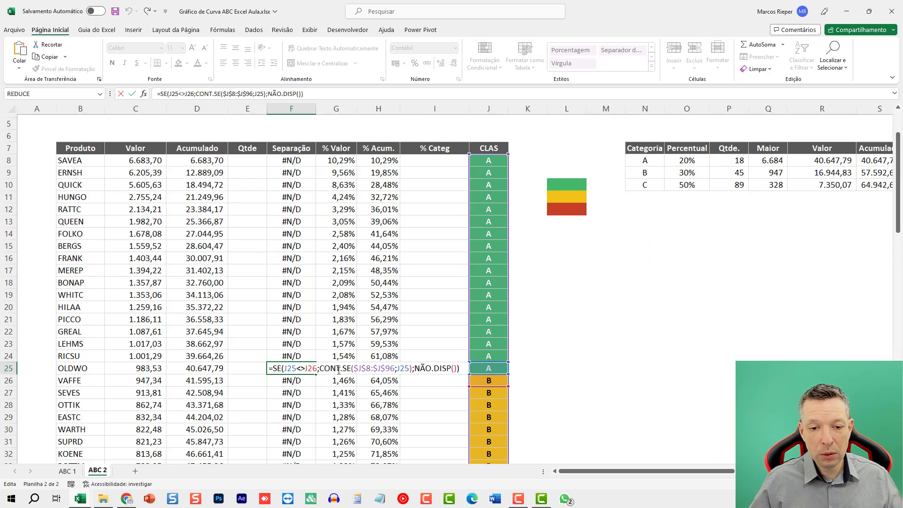
pyautogui.press('Escape')
# Step: Check the Separação results where class B changes to C and at the last product in row 96
pyautogui.scroll(-3, 357, 358)
pyautogui.scroll(-7, 356, 358)
pyautogui.click(292, 332)
pyautogui.click(490, 332)
pyautogui.click(292, 331)
pyautogui.scroll(-10, 350, 397)
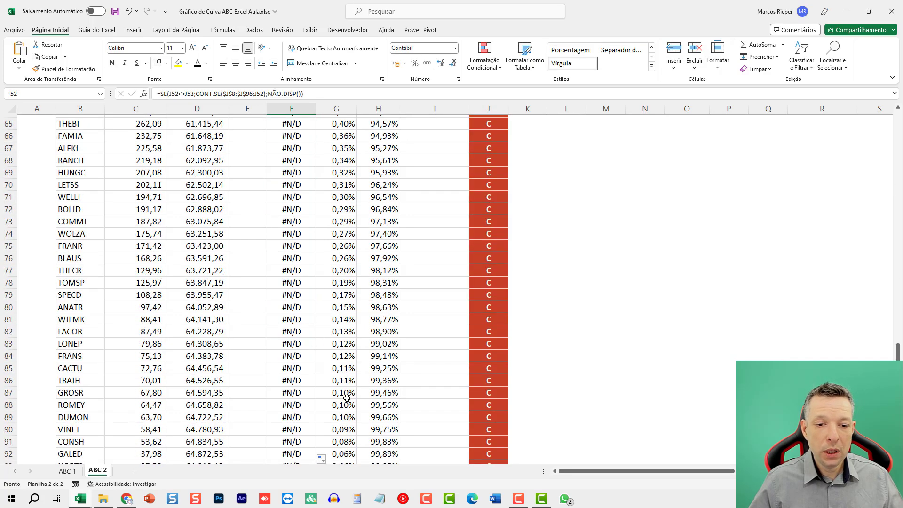
pyautogui.scroll(-4, 346, 397)
pyautogui.click(301, 357)
pyautogui.click(490, 357)
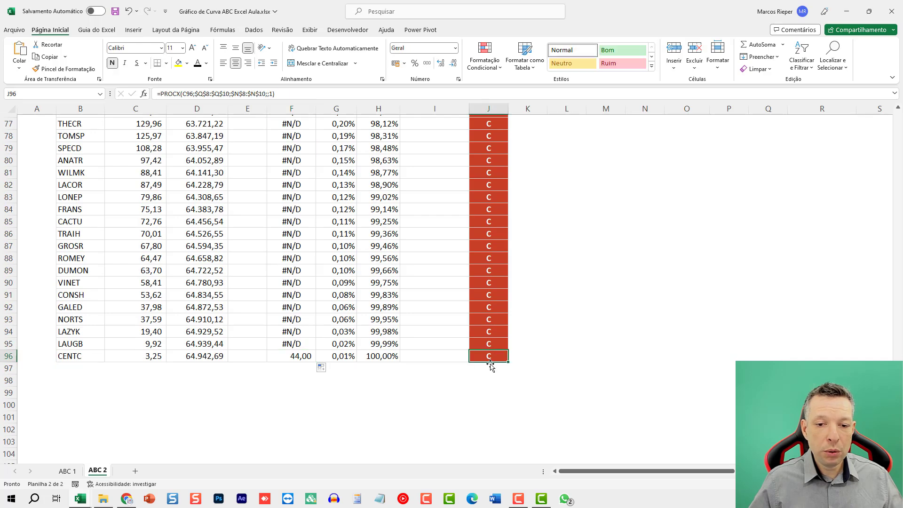
pyautogui.scroll(20, 474, 365)
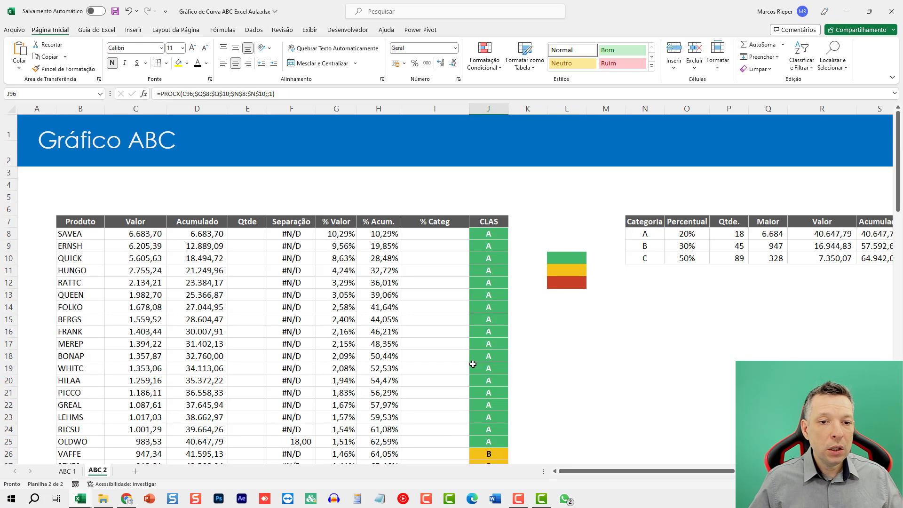
pyautogui.click(291, 235)
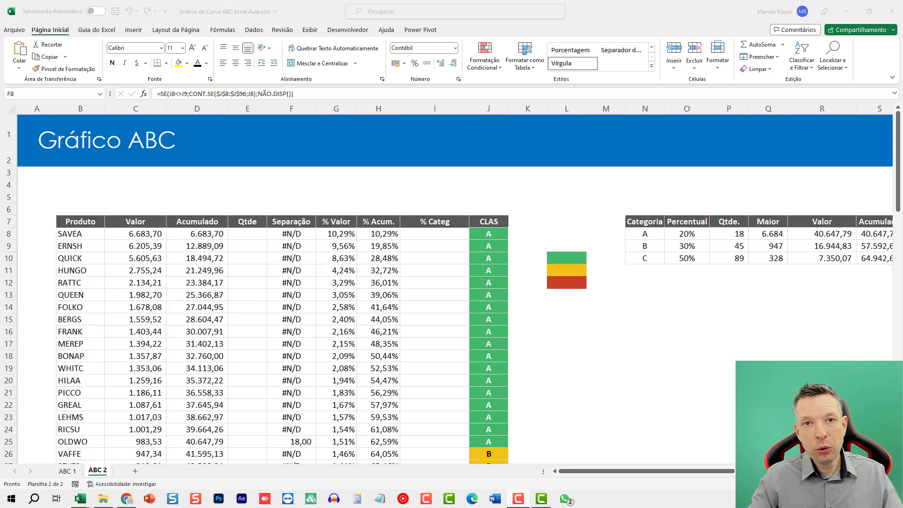
pyautogui.click(253, 233)
pyautogui.click(241, 234)
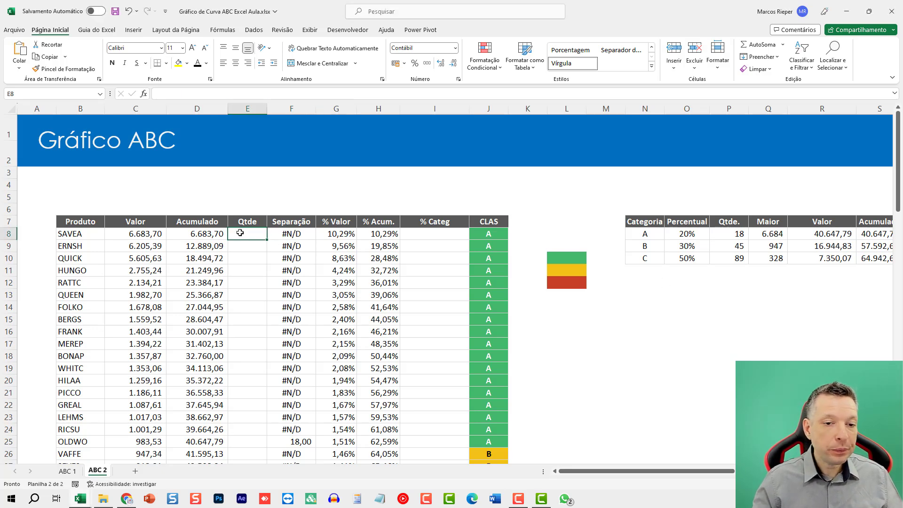
pyautogui.moveTo(291, 242); pyautogui.dragTo(293, 414)
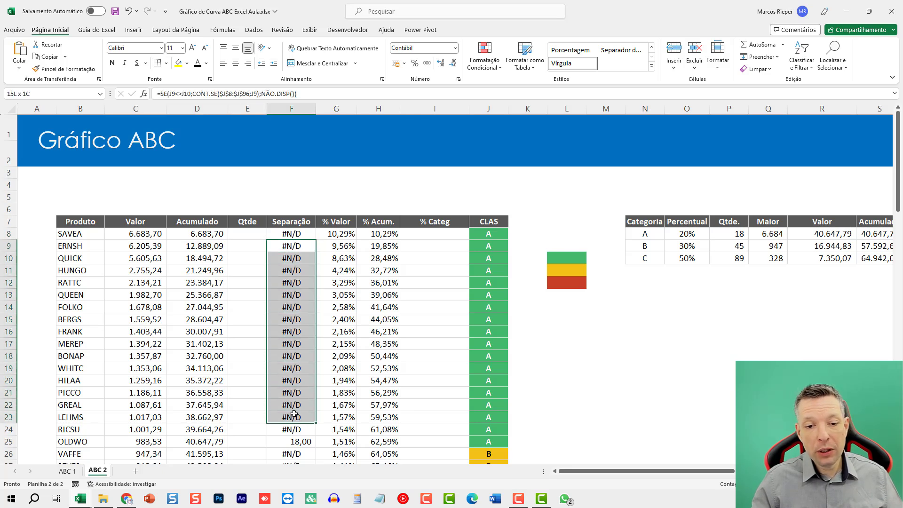
pyautogui.click(244, 233)
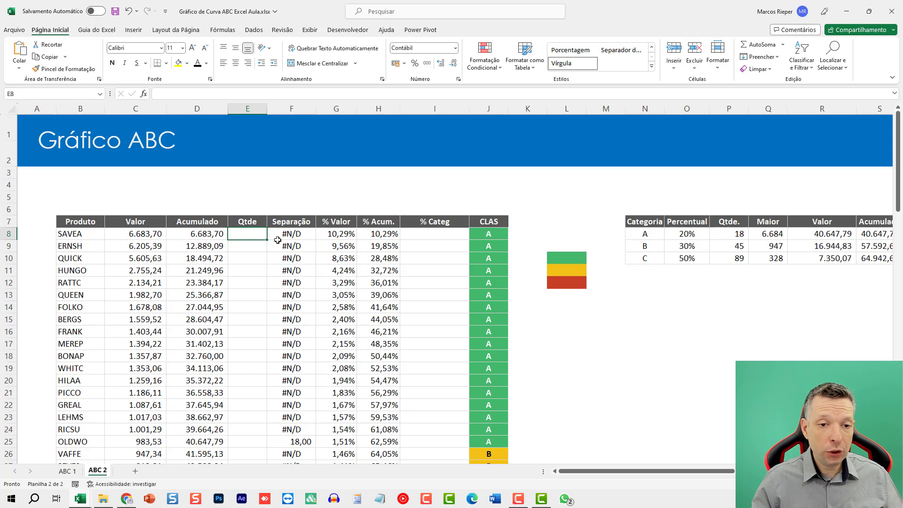
pyautogui.moveTo(291, 237); pyautogui.dragTo(288, 423)
# Step: Enter =SEERRO(F8;"") in the first Qtde cell, E8
pyautogui.click(248, 231)
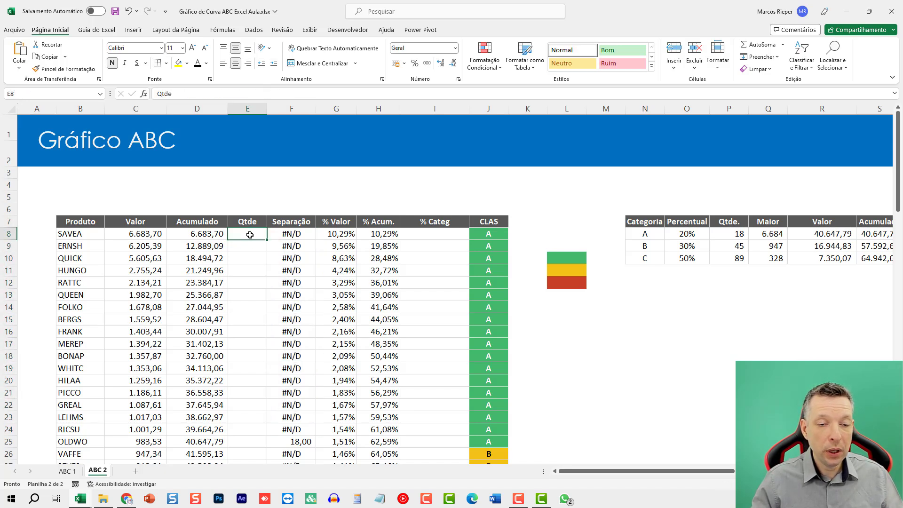
pyautogui.write('=SE(')
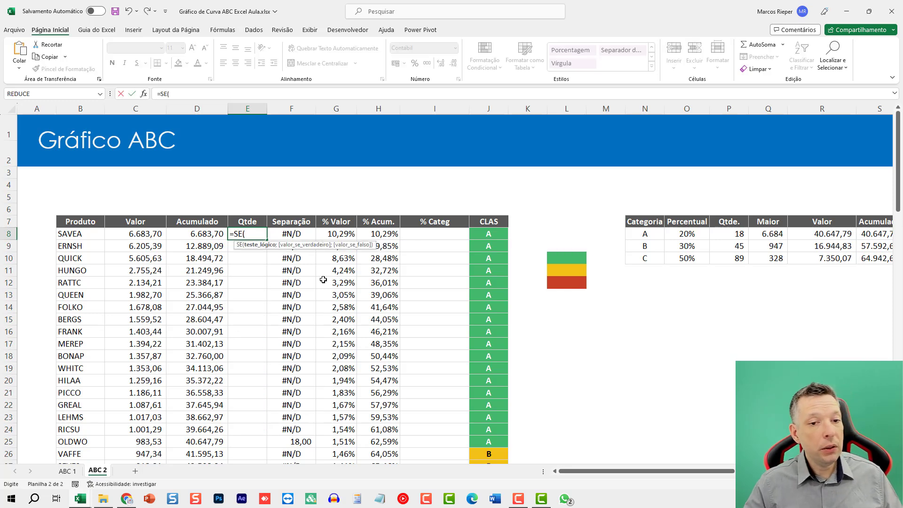
pyautogui.press('Right')
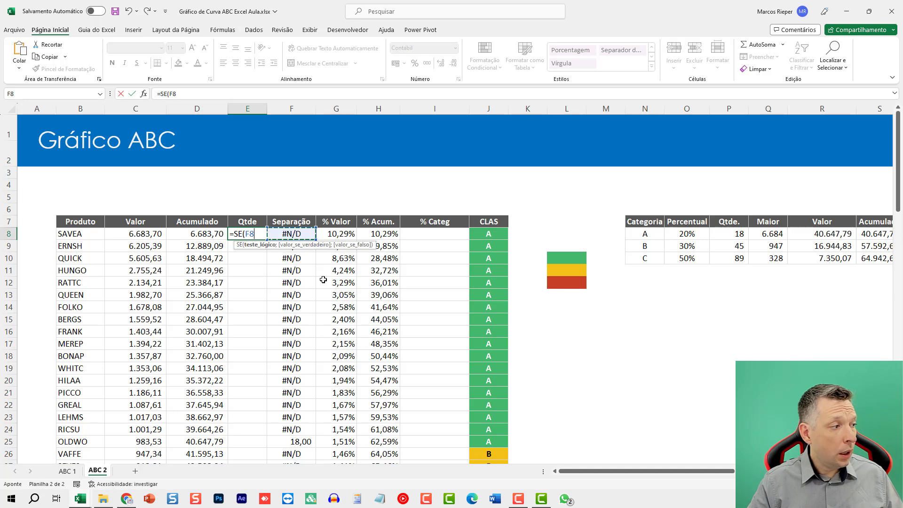
pyautogui.press('BackSpace')
pyautogui.press('BackSpace')
pyautogui.press('BackSpace')
pyautogui.write('EERRO')
pyautogui.press('BackSpace')
pyautogui.press('BackSpace')
pyautogui.press('BackSpace')
pyautogui.press('BackSpace')
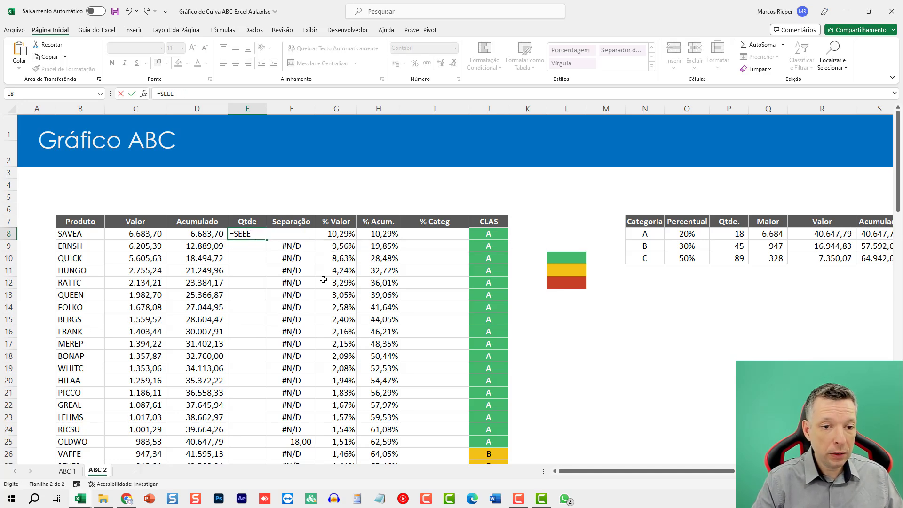
pyautogui.write('RRO(')
pyautogui.press('Right')
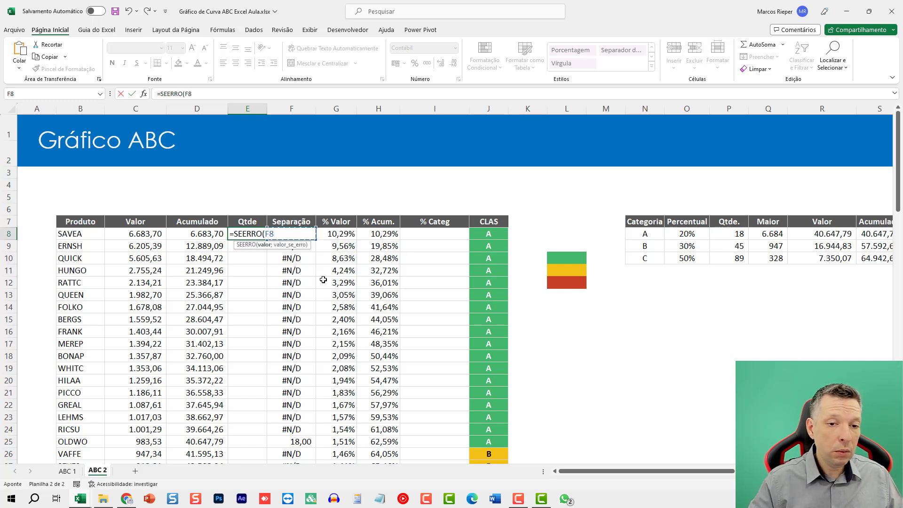
pyautogui.write(';"")')
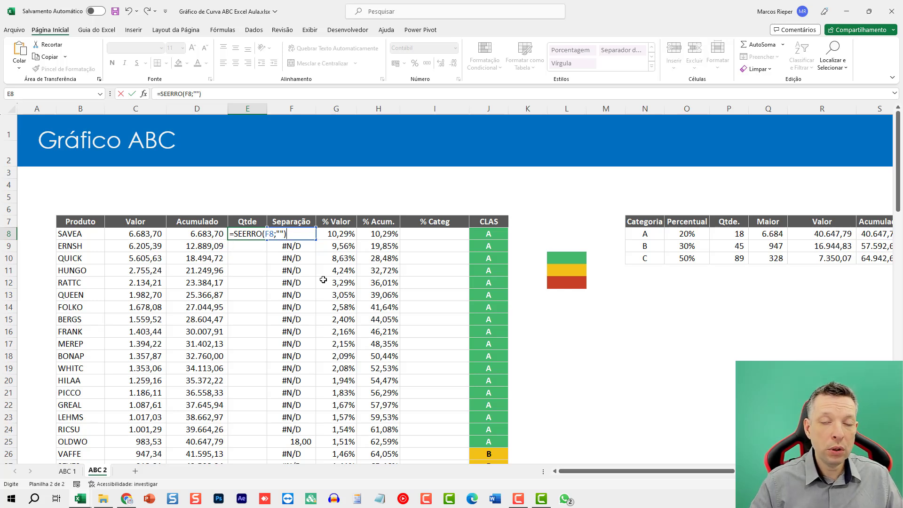
pyautogui.press('Return')
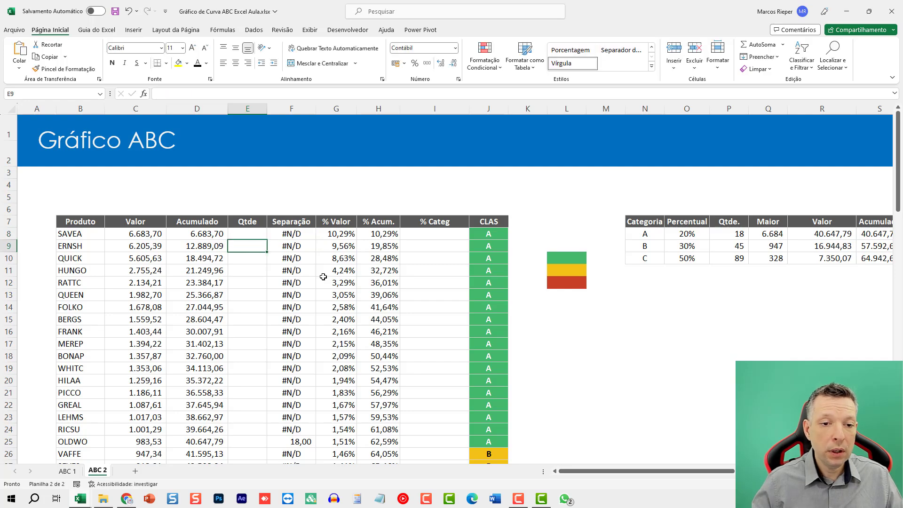
# Step: Fill the SEERRO formula down the Qtde column to the last product in row 96
pyautogui.click(259, 235)
pyautogui.doubleClick(267, 239)
pyautogui.scroll(-19, 314, 378)
pyautogui.scroll(-4, 318, 379)
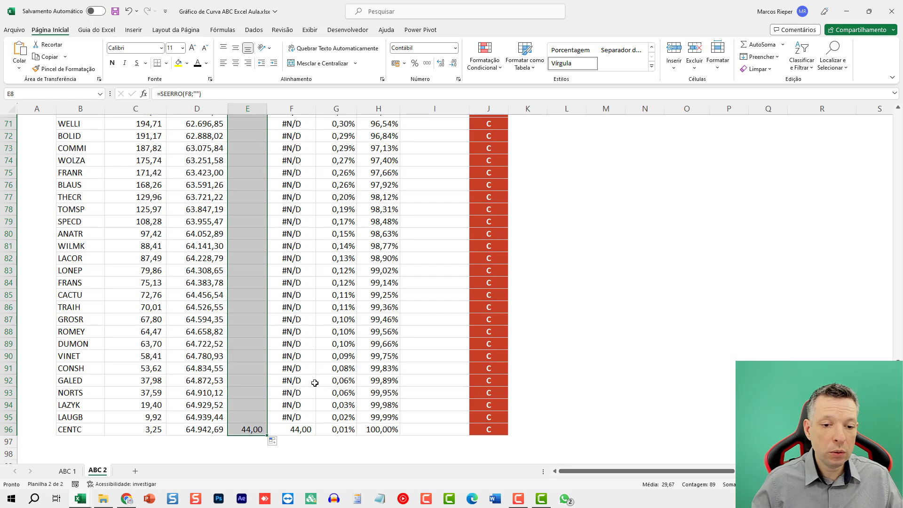
pyautogui.scroll(9, 313, 385)
pyautogui.scroll(6, 312, 385)
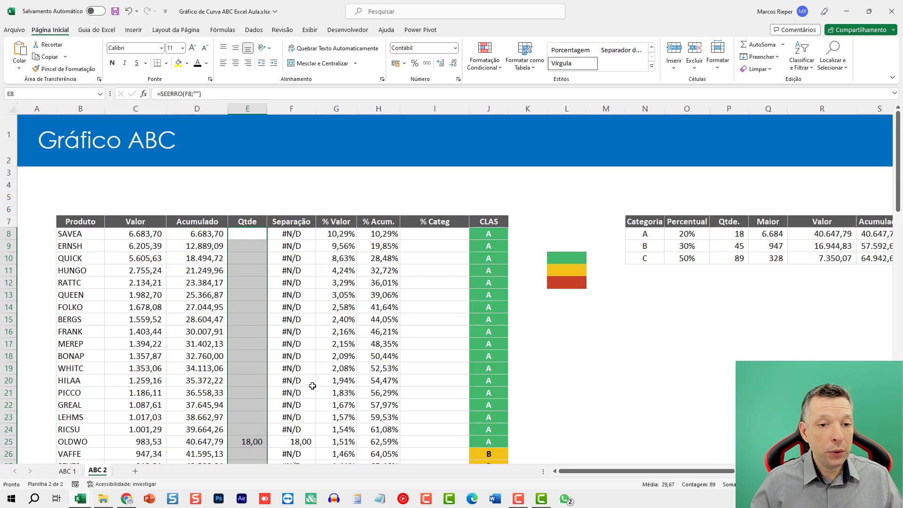
# Step: Format the Qtde column's values to show no decimal places
pyautogui.scroll(-2, 312, 386)
pyautogui.click(453, 62)
pyautogui.click(453, 63)
pyautogui.scroll(2, 326, 214)
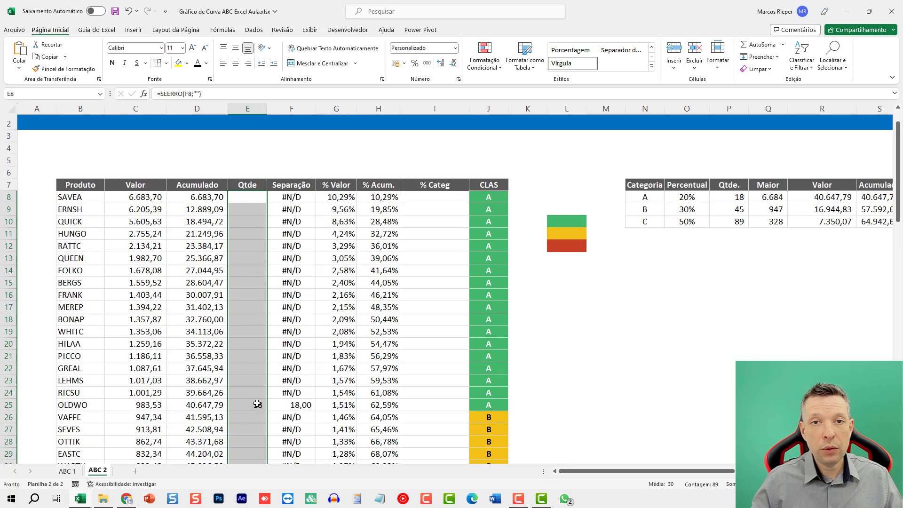
# Step: Examine the % Acum. values at the last A product in row 25 and the last B product in row 52
pyautogui.click(424, 197)
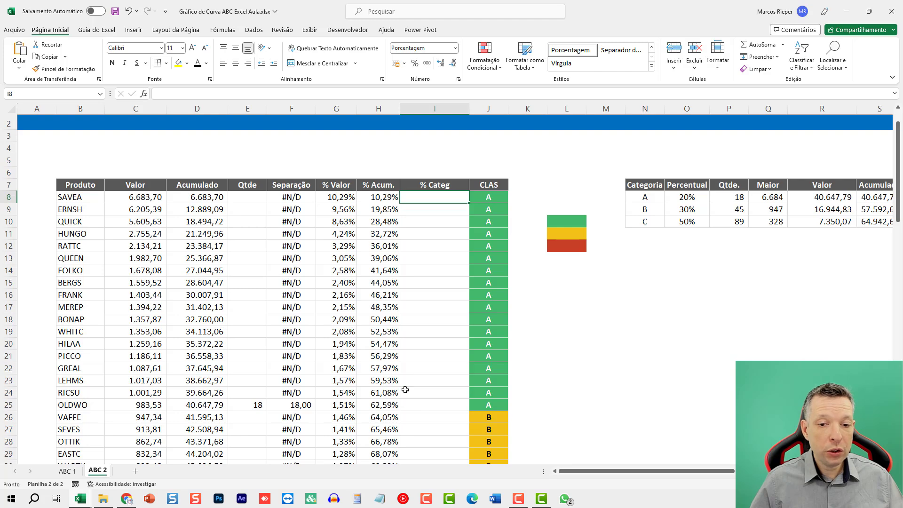
pyautogui.click(380, 405)
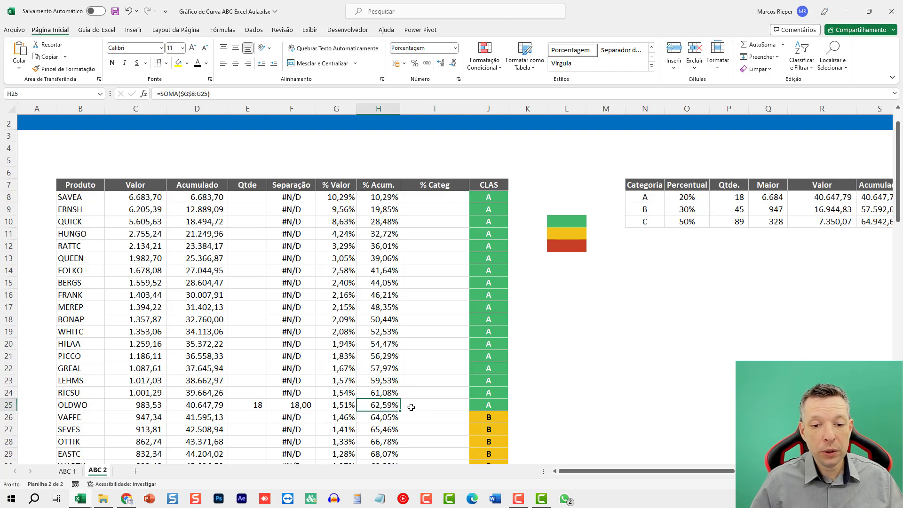
pyautogui.scroll(-5, 405, 408)
pyautogui.scroll(-5, 409, 406)
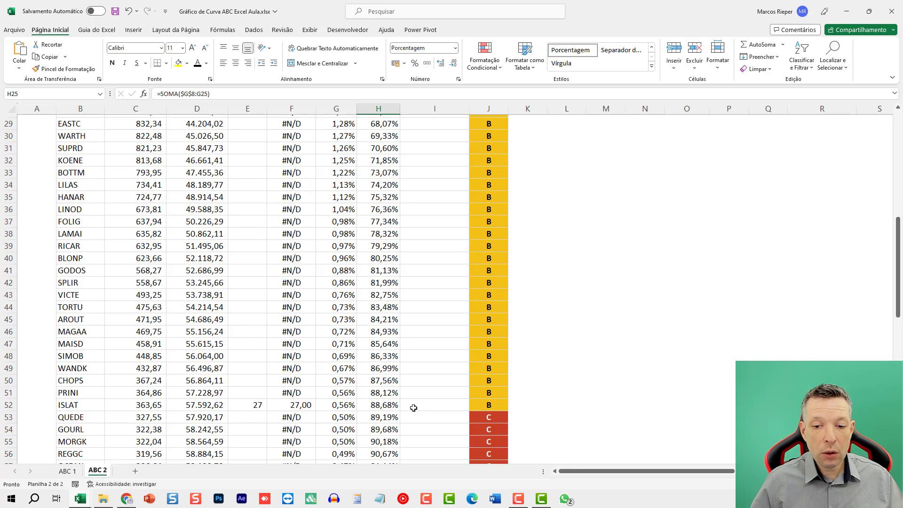
pyautogui.click(385, 368)
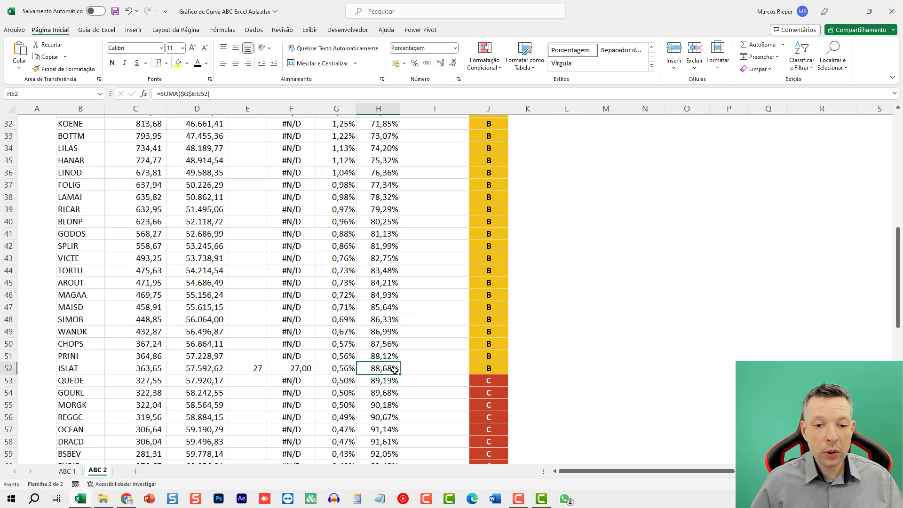
pyautogui.scroll(5, 395, 367)
pyautogui.click(375, 220)
pyautogui.scroll(5, 422, 235)
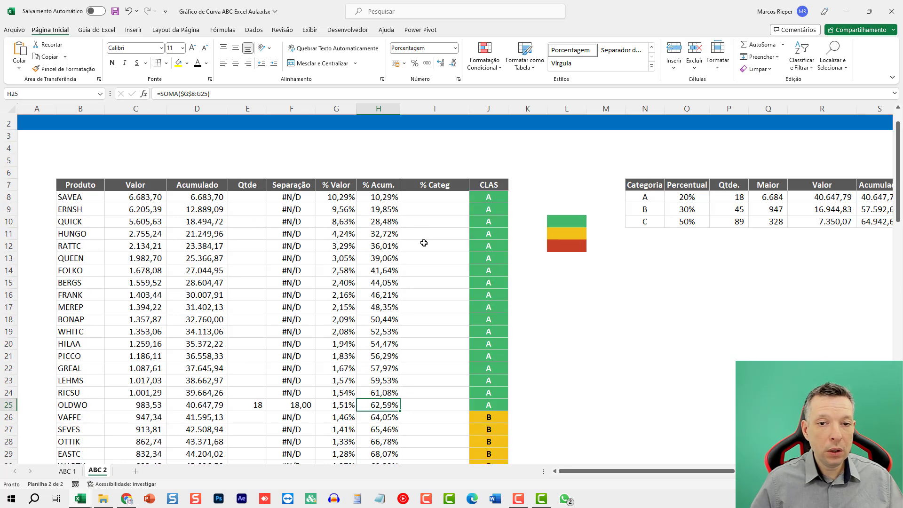
# Step: Start an SE formula in the first % Categ cell, I8, with the test E8<>"" and H8 beginning the value if true
pyautogui.click(417, 235)
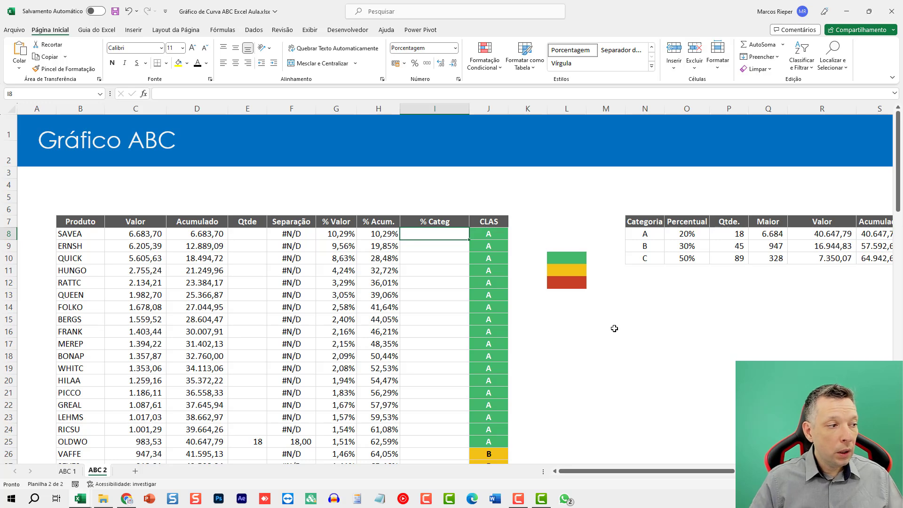
pyautogui.write('=S')
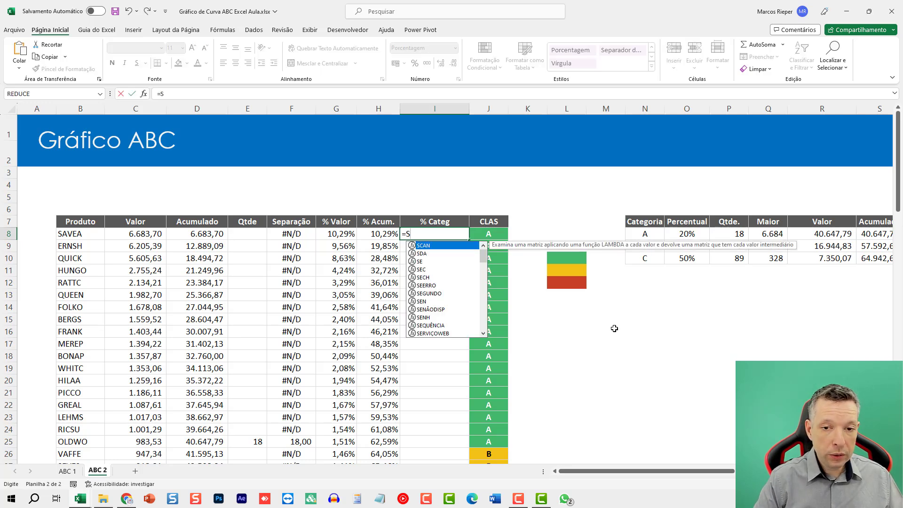
pyautogui.write('E(')
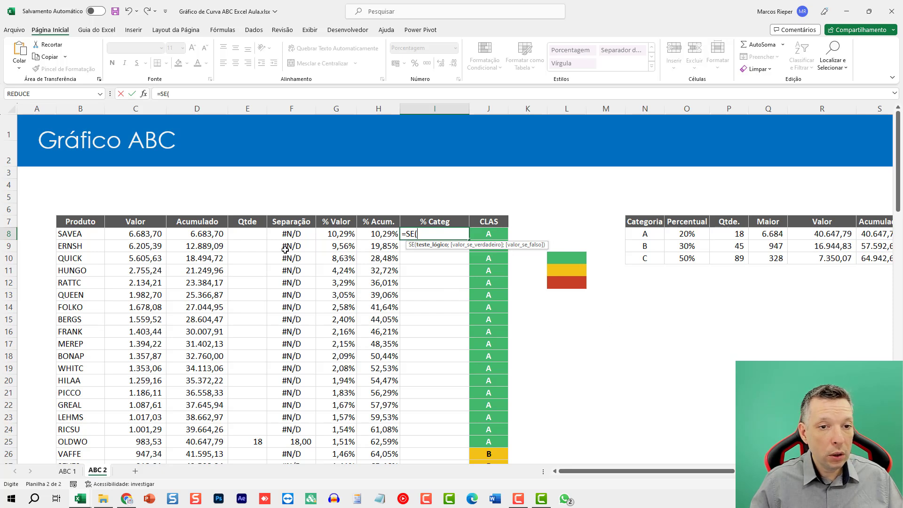
pyautogui.click(248, 234)
pyautogui.write('<>"";H8')
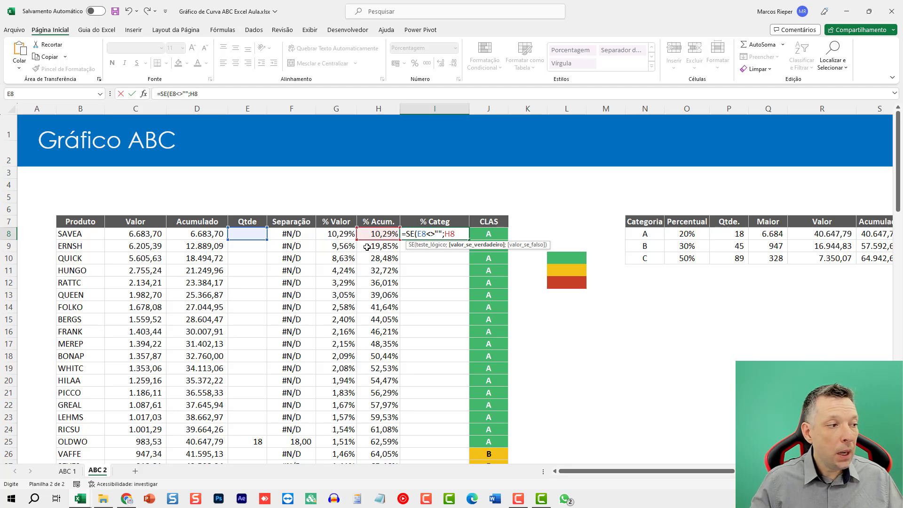
# Step: Subtract SOMA over the expanding range $I$7:I7 from H8 in the % Categ formula
pyautogui.write('-SOMA(')
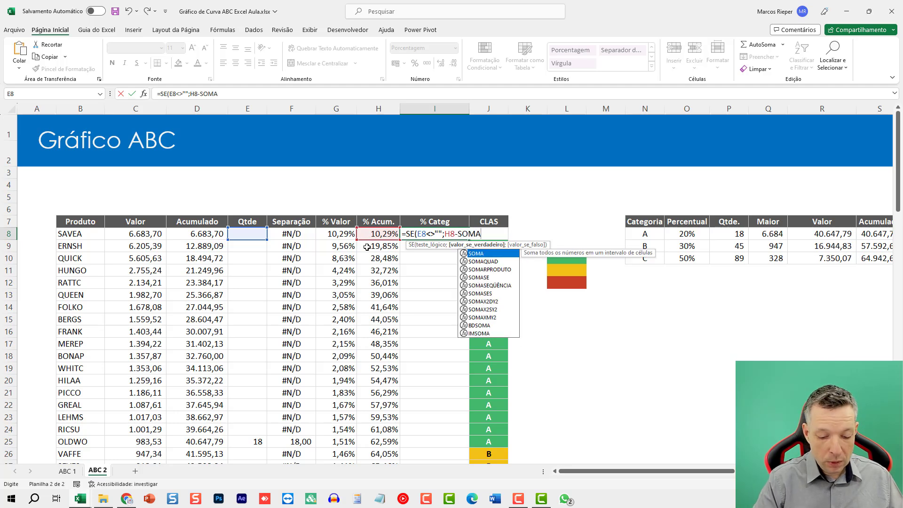
pyautogui.click(423, 221)
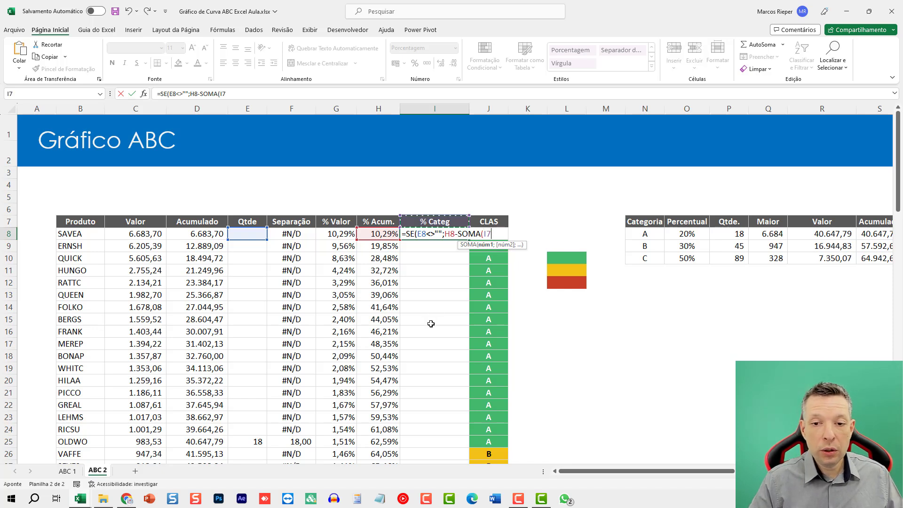
pyautogui.press('F8')
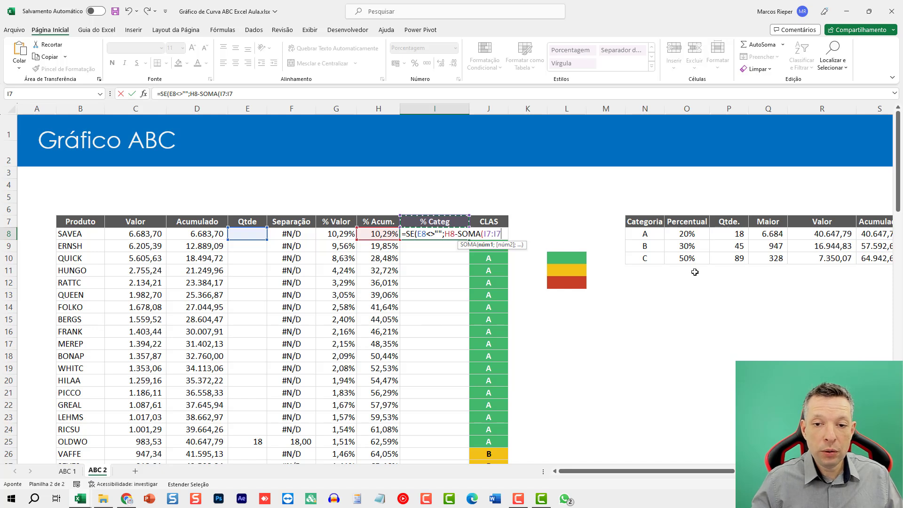
pyautogui.click(493, 231)
pyautogui.press('F4')
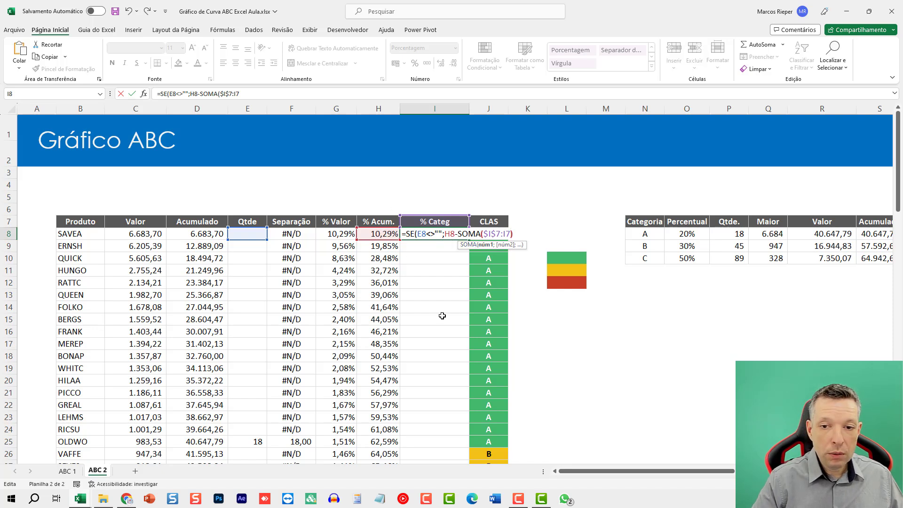
# Step: Complete the SE formula with "" as the value if false and fill it down the % Categ column
pyautogui.write(');""')
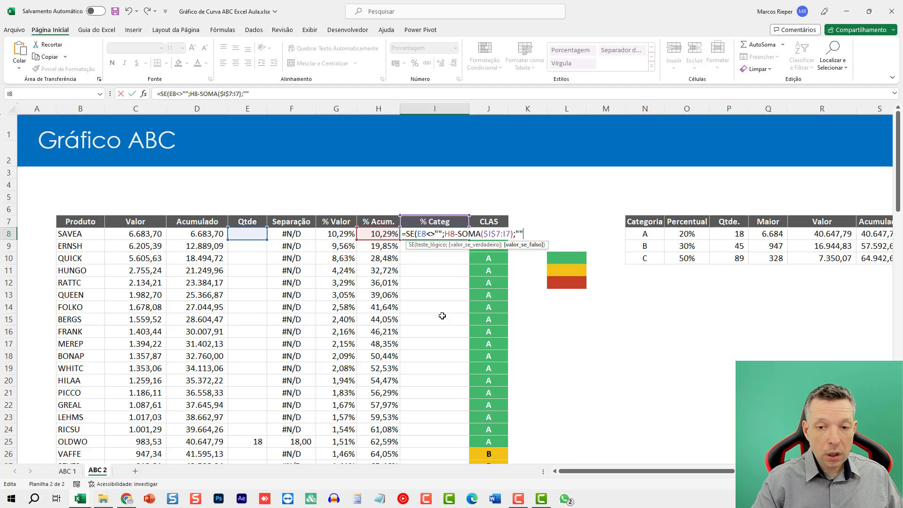
pyautogui.write(')')
pyautogui.hotkey('ctrl', 'Return')
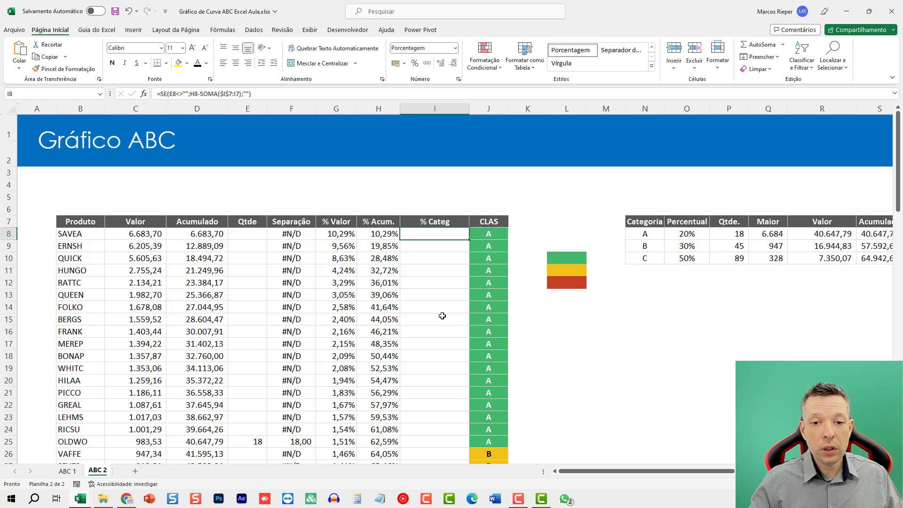
pyautogui.doubleClick(469, 239)
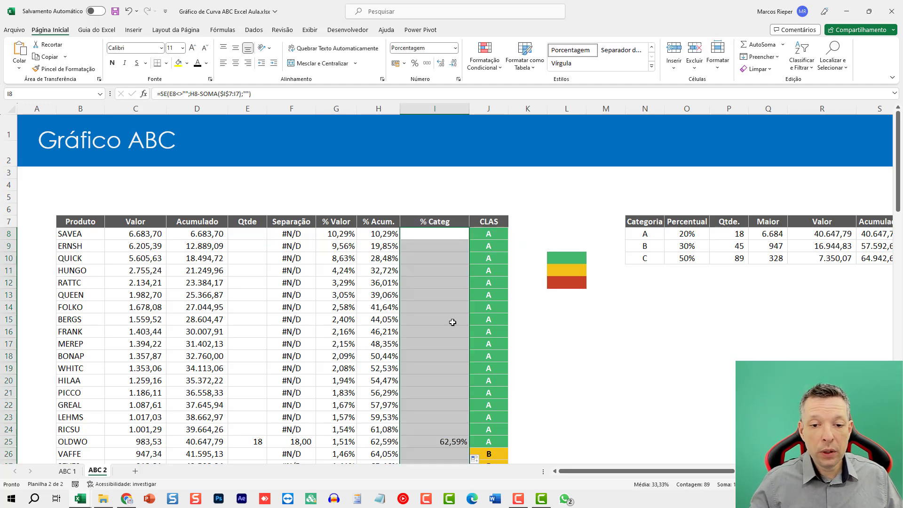
# Step: Check the % Categ formulas at the last A product in row 25 and the last B product in row 52
pyautogui.click(425, 445)
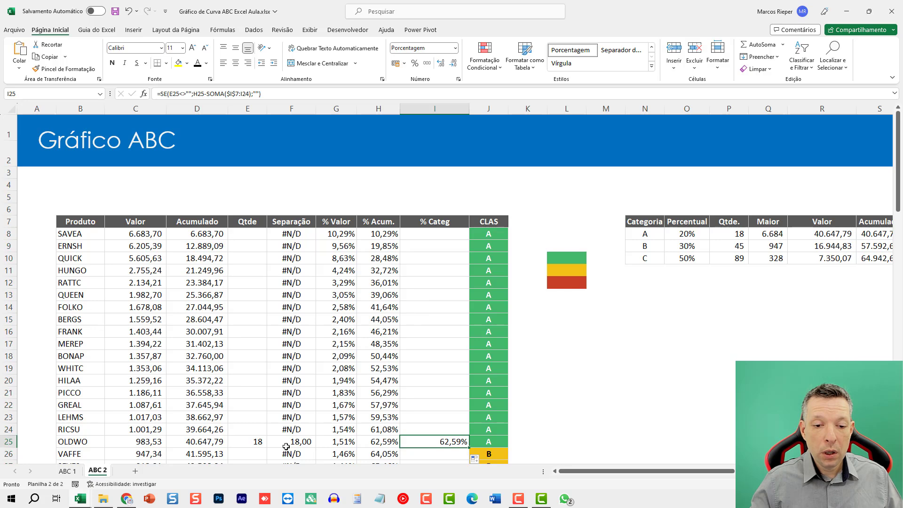
pyautogui.doubleClick(421, 445)
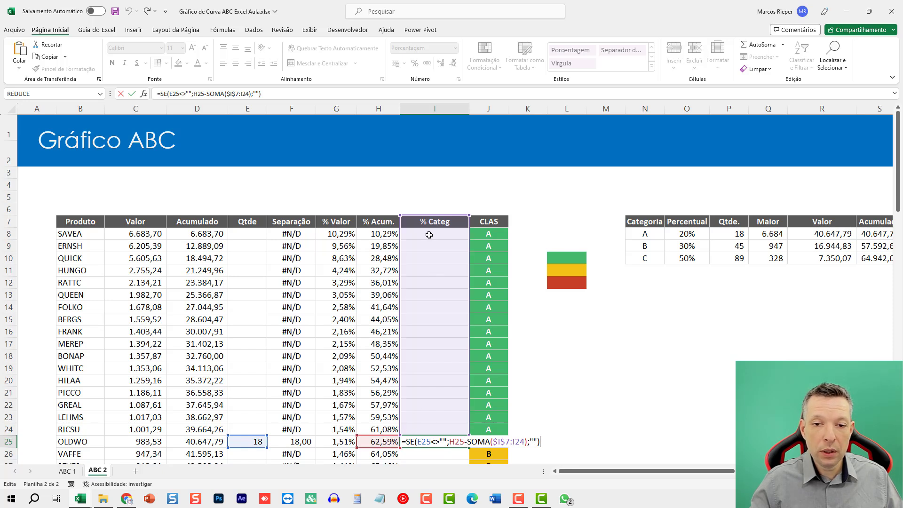
pyautogui.hotkey('ctrl', 'Return')
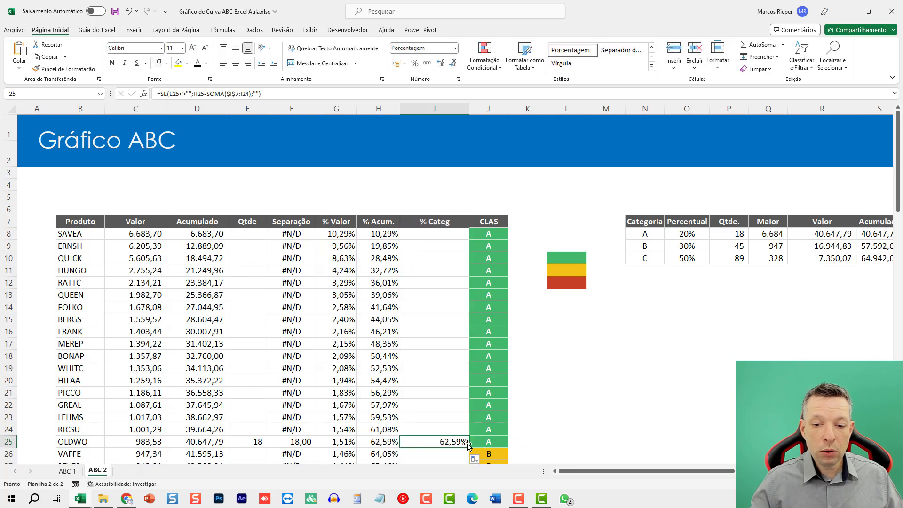
pyautogui.scroll(-3, 468, 443)
pyautogui.scroll(-7, 467, 443)
pyautogui.click(454, 404)
pyautogui.doubleClick(453, 403)
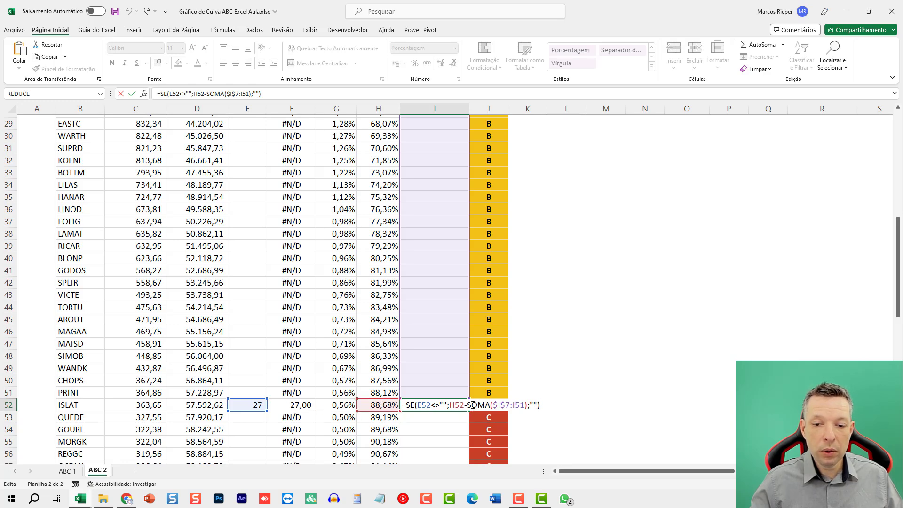
pyautogui.scroll(8, 448, 346)
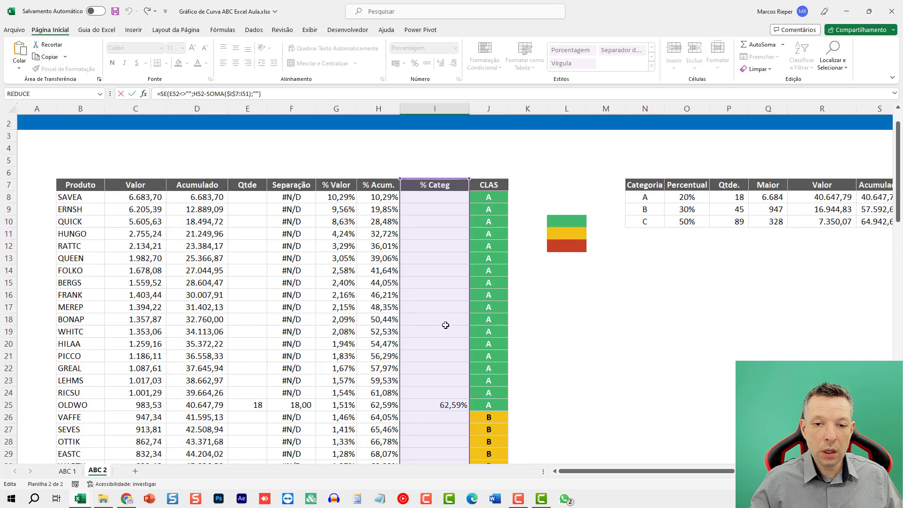
pyautogui.scroll(-2, 447, 311)
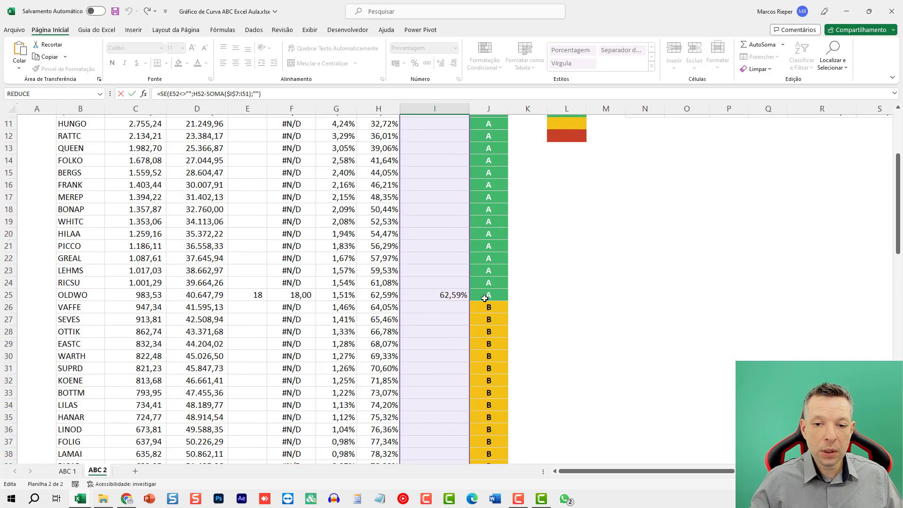
pyautogui.hotkey('ctrl', 'Return')
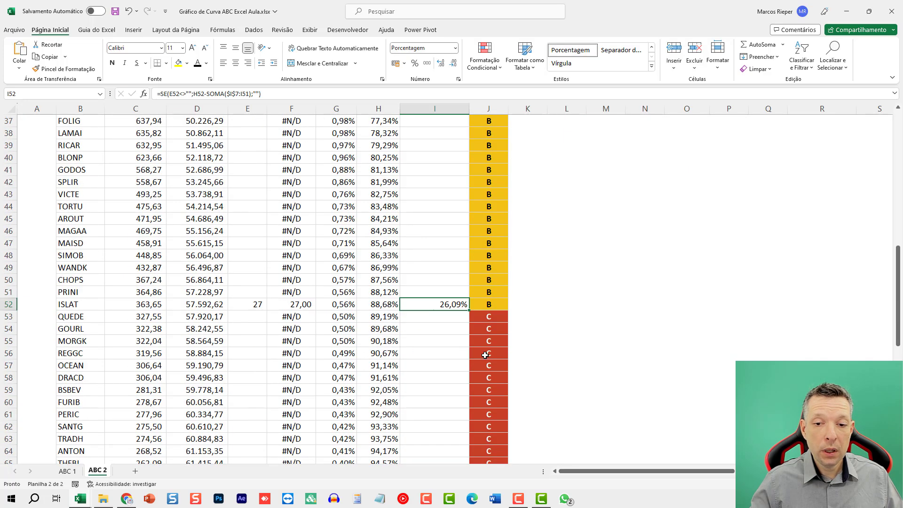
# Step: Check the range summed by the % Categ formula at the last C product in row 96
pyautogui.scroll(-11, 459, 381)
pyautogui.click(452, 365)
pyautogui.press('F2')
pyautogui.scroll(13, 472, 379)
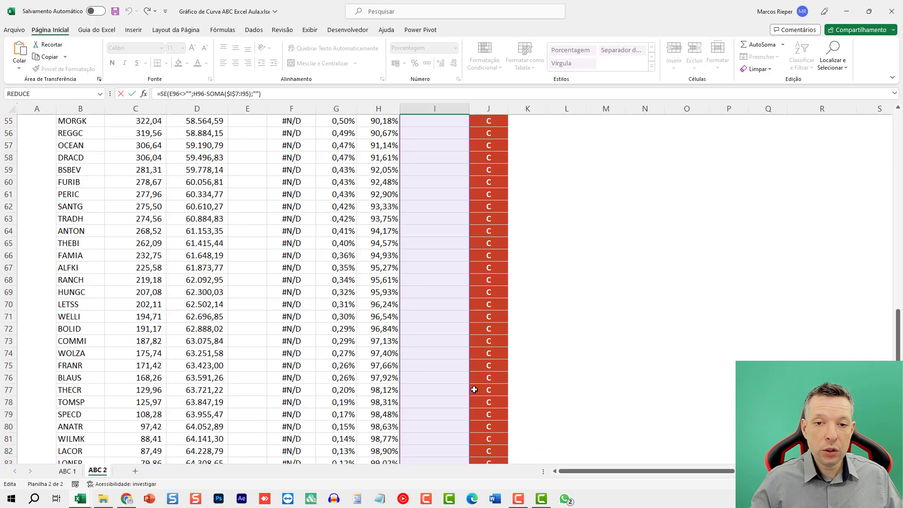
pyautogui.scroll(10, 457, 305)
pyautogui.scroll(-12, 468, 306)
pyautogui.scroll(-11, 458, 381)
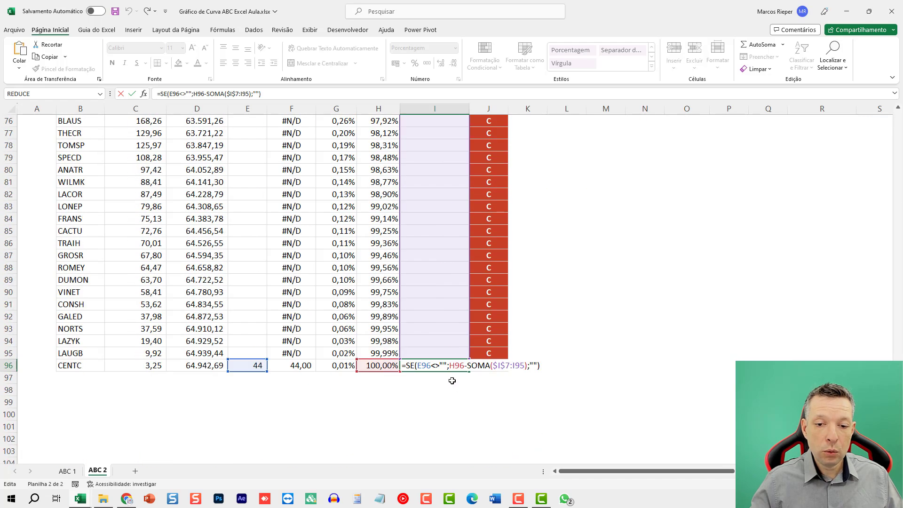
pyautogui.press('Escape')
pyautogui.scroll(20, 468, 382)
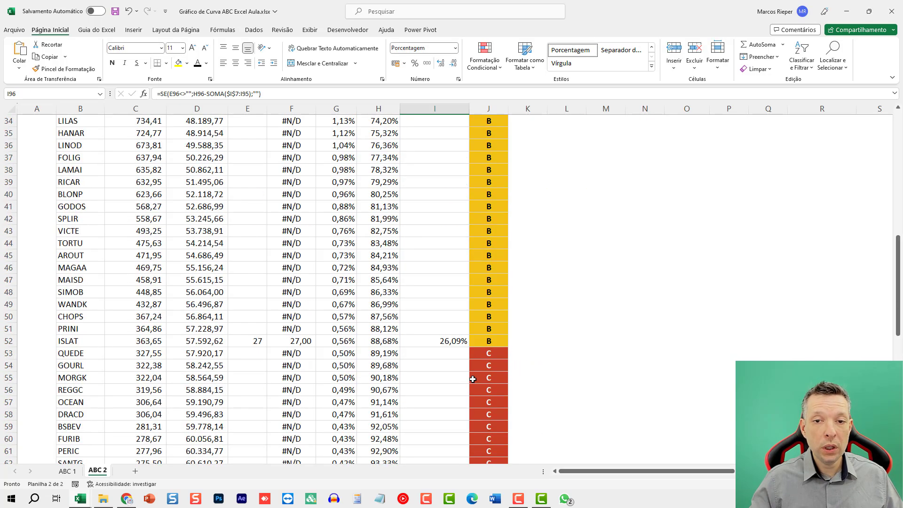
pyautogui.click(338, 271)
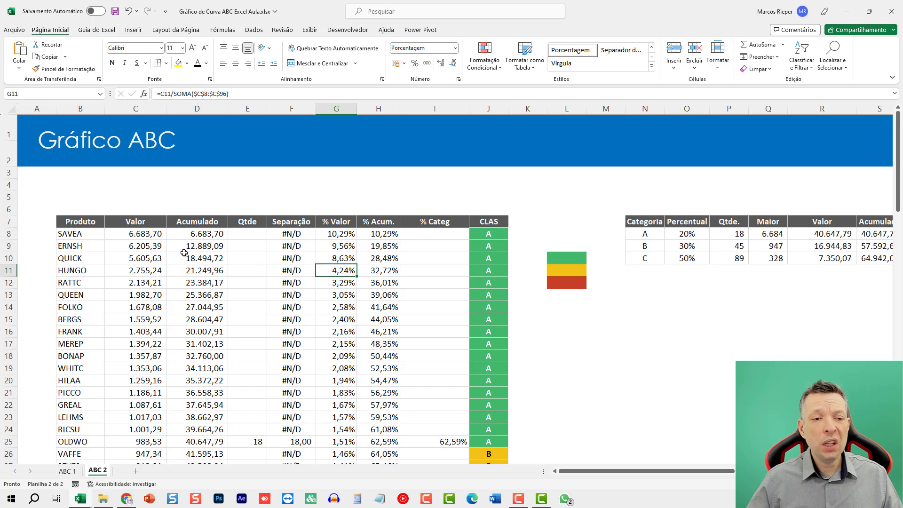
pyautogui.click(147, 235)
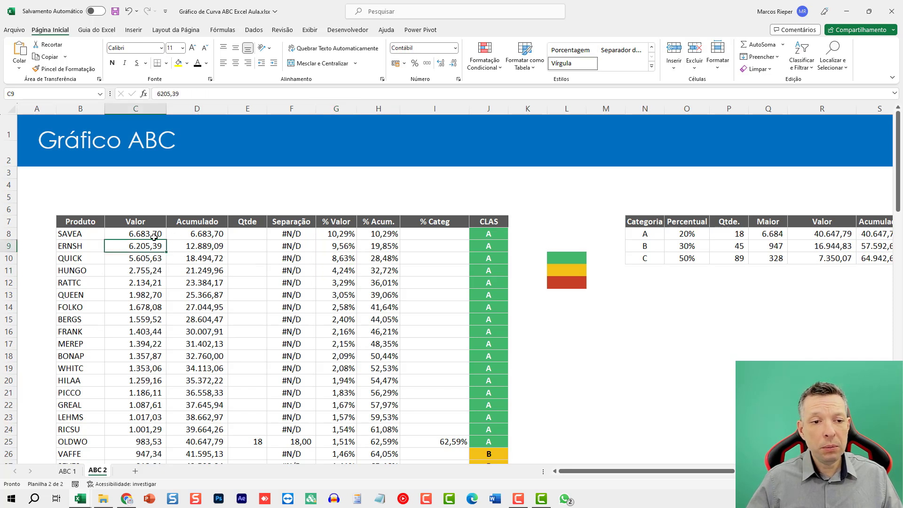
pyautogui.moveTo(149, 234); pyautogui.dragTo(145, 348)
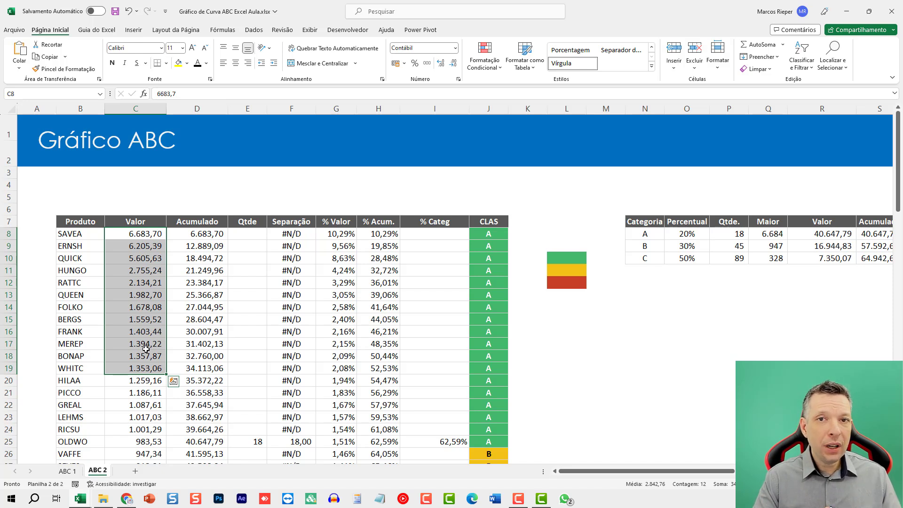
pyautogui.moveTo(77, 233); pyautogui.dragTo(79, 288)
pyautogui.moveTo(136, 232); pyautogui.dragTo(137, 315)
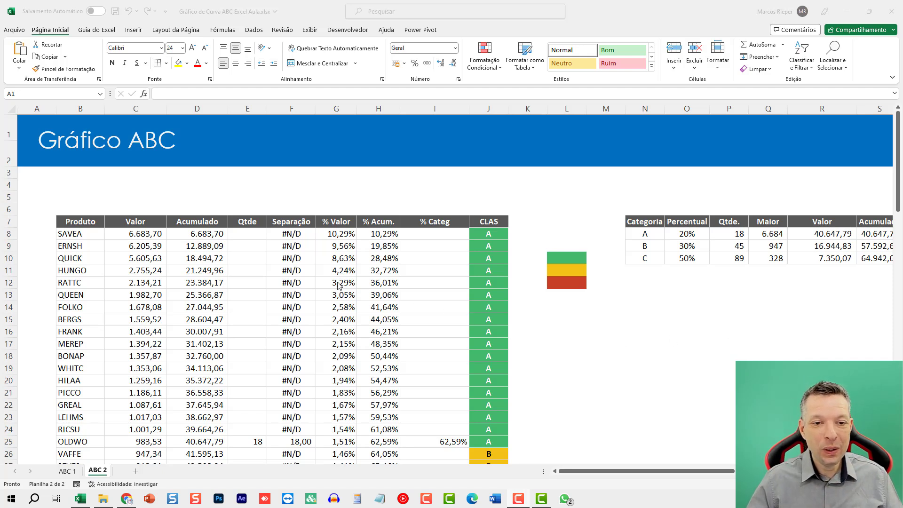
# Step: Insert a default column chart from the Separação range F7:F96 and place it below the colour swatches and summary table
pyautogui.click(292, 221)
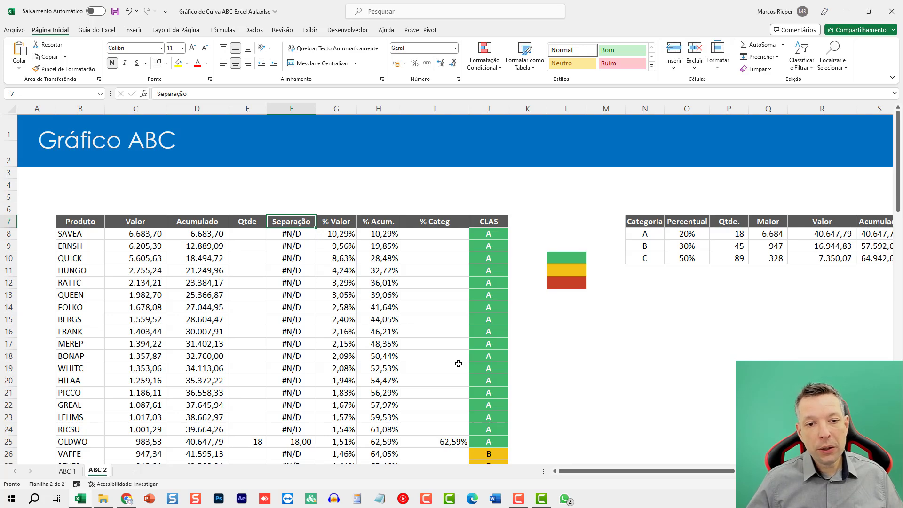
pyautogui.hotkey('ctrl', 'shift', 'Down')
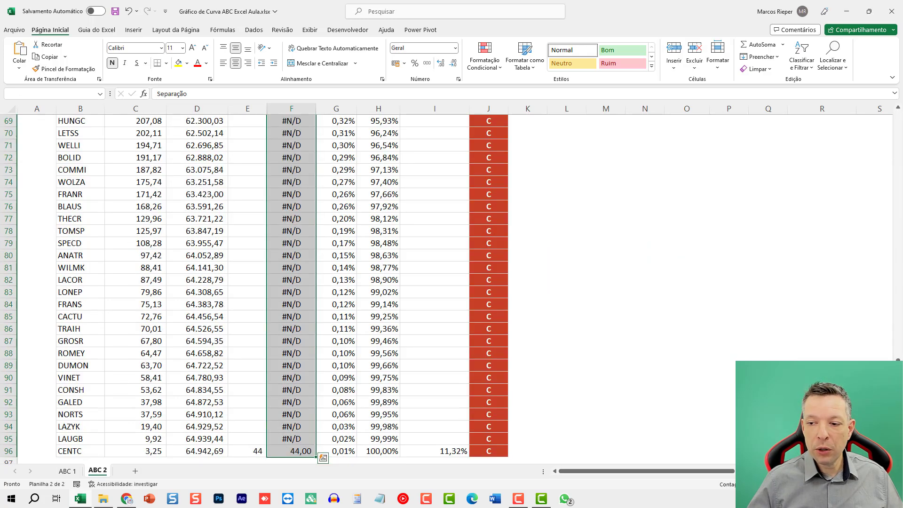
pyautogui.scroll(20, 335, 252)
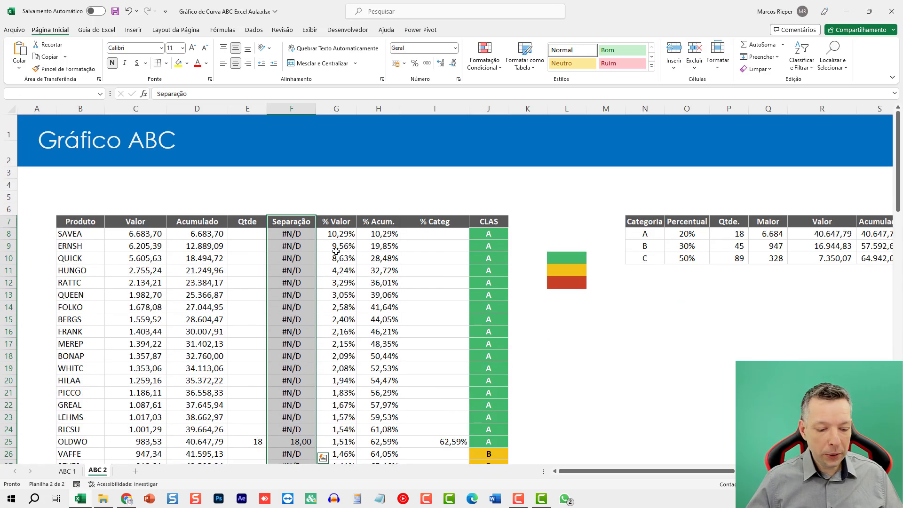
pyautogui.hotkey('alt', 'F1')
pyautogui.moveTo(378, 205); pyautogui.dragTo(699, 328)
pyautogui.scroll(-2, 653, 348)
pyautogui.moveTo(596, 231); pyautogui.dragTo(595, 239)
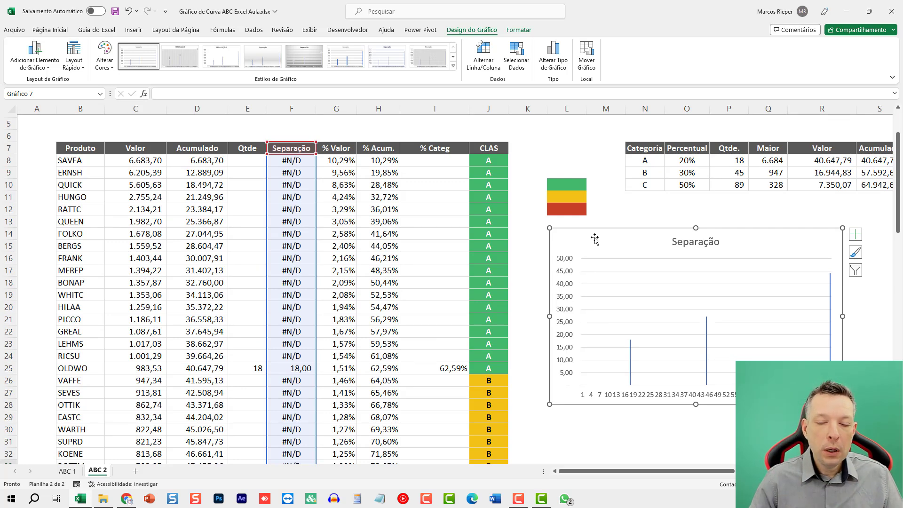
# Step: Change the Separação chart to Barras 100% Empilhadas, using the variant that shows a single bar split into coloured segments
pyautogui.rightClick(596, 238)
pyautogui.click(635, 315)
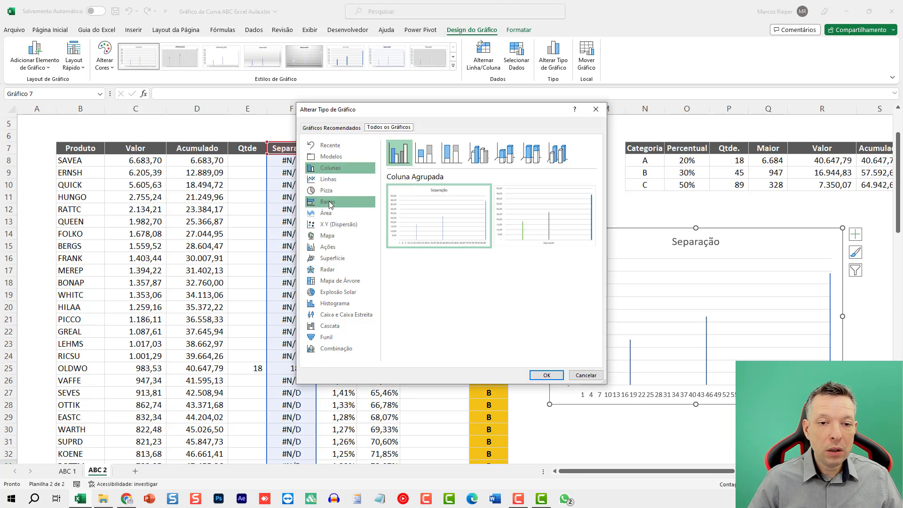
pyautogui.click(329, 203)
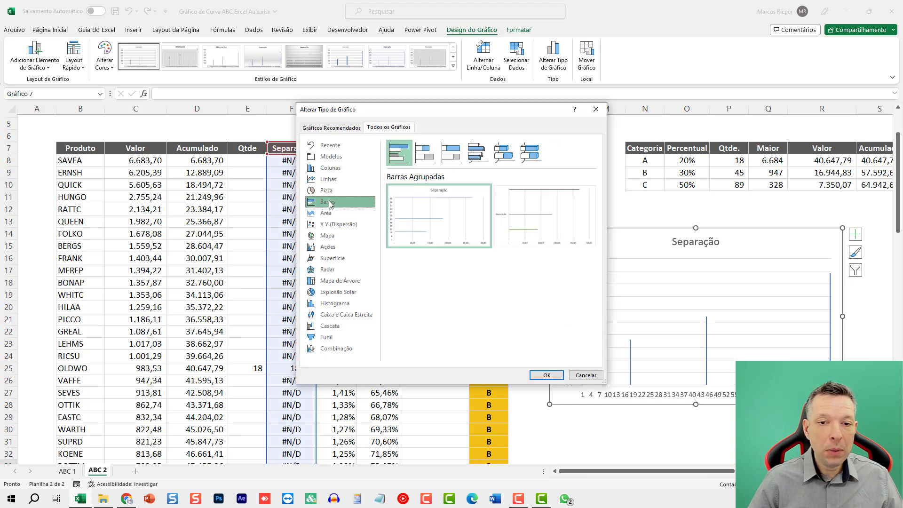
pyautogui.click(455, 163)
pyautogui.click(541, 215)
pyautogui.moveTo(544, 215)
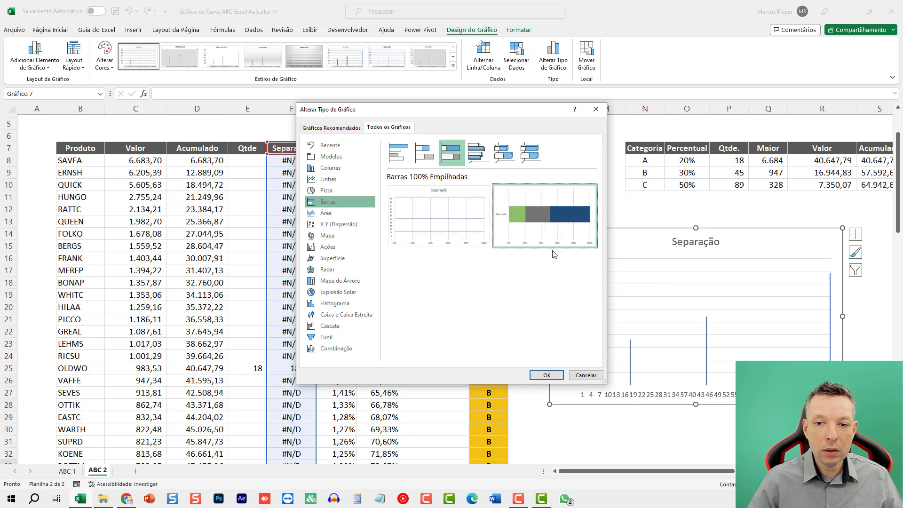
pyautogui.click(546, 375)
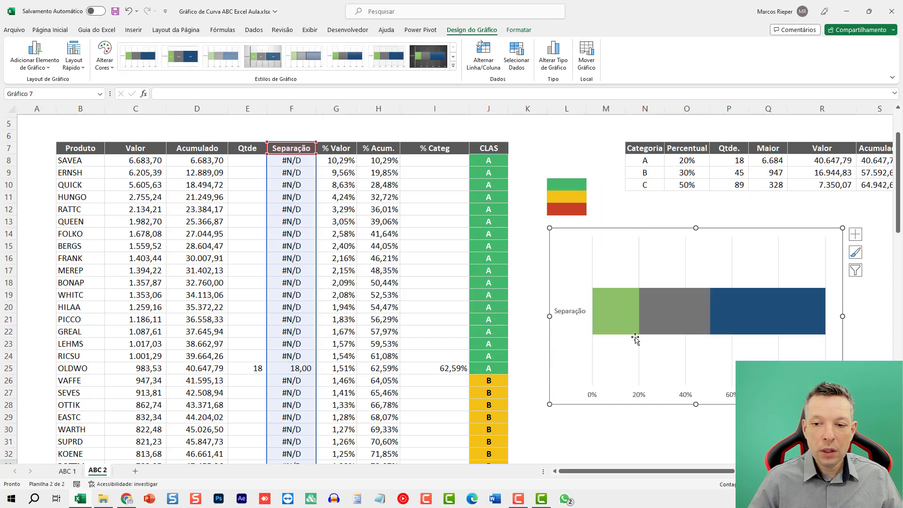
# Step: Set the gap width (Largura do Espaçamento) of the stacked bar's data series to 0%
pyautogui.rightClick(609, 319)
pyautogui.click(656, 433)
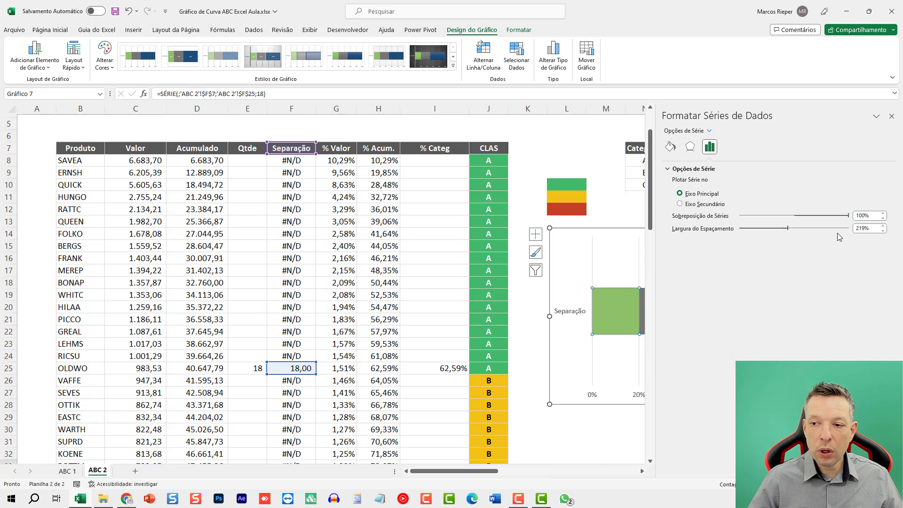
pyautogui.moveTo(872, 228); pyautogui.dragTo(826, 189)
pyautogui.write('0')
pyautogui.press('Return')
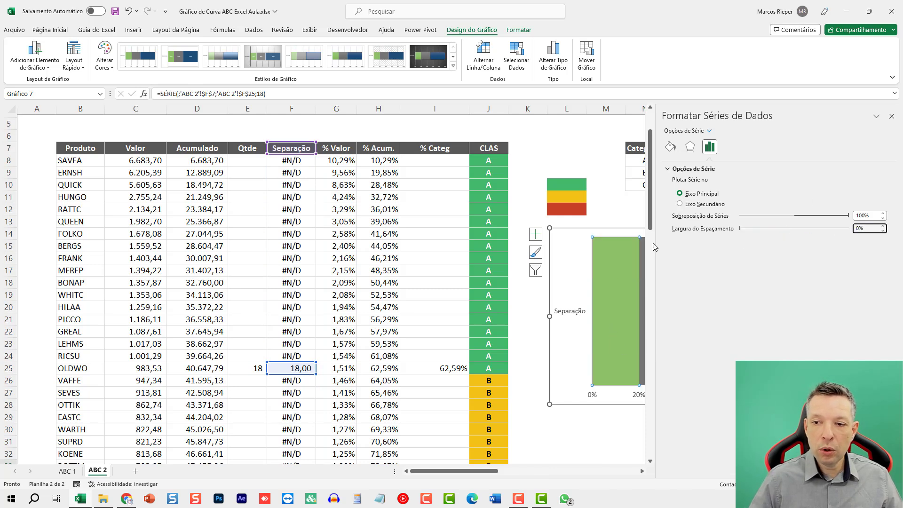
pyautogui.click(891, 116)
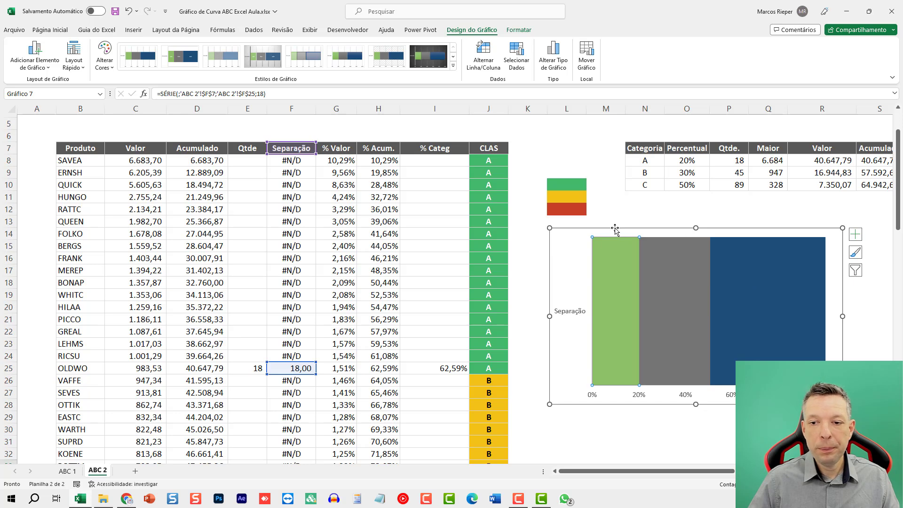
# Step: Review the chart's data source series and add a new series named from the % Acum. header in H7
pyautogui.click(603, 239)
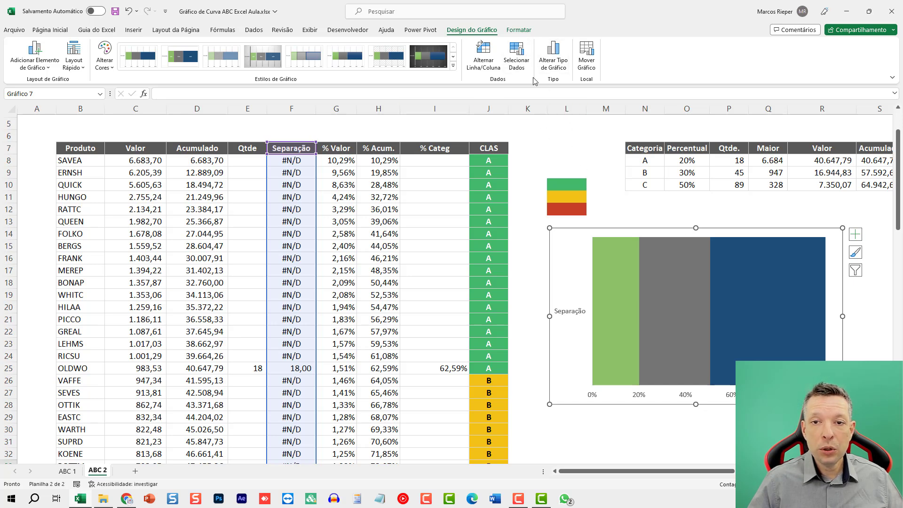
pyautogui.click(516, 54)
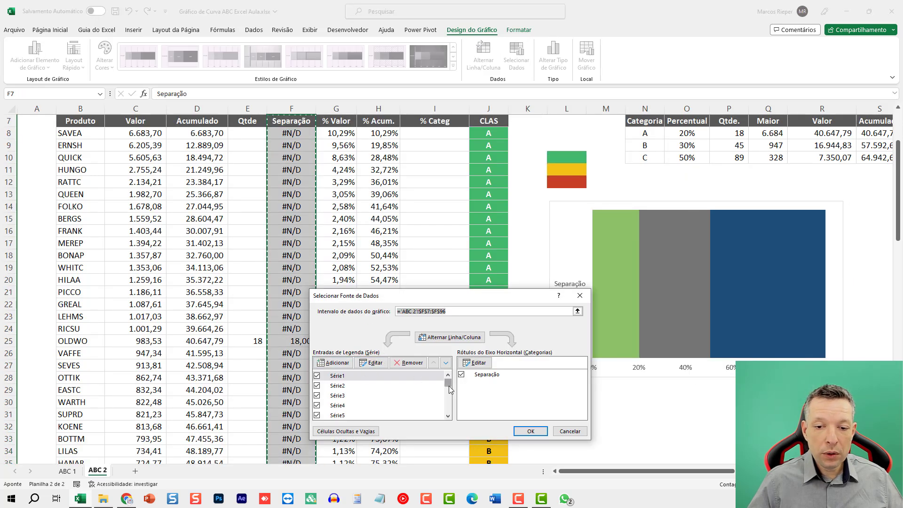
pyautogui.moveTo(447, 383); pyautogui.dragTo(449, 422)
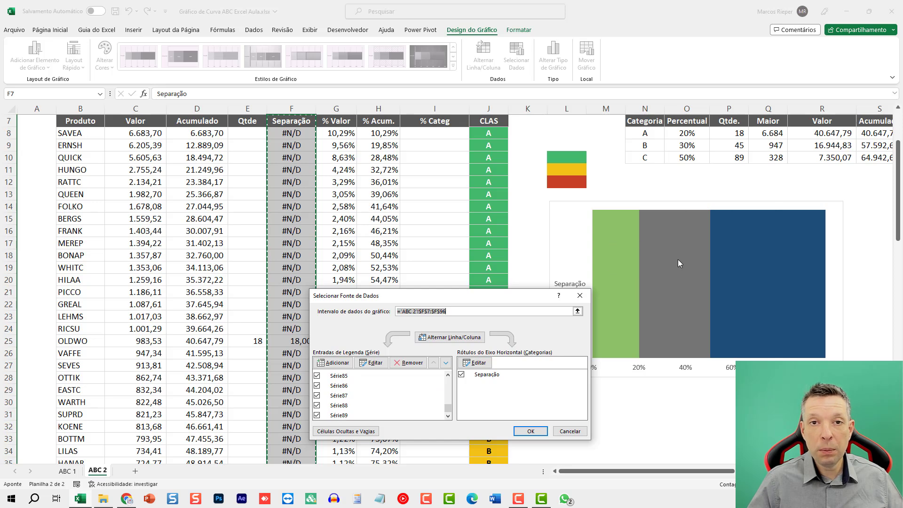
pyautogui.moveTo(681, 253)
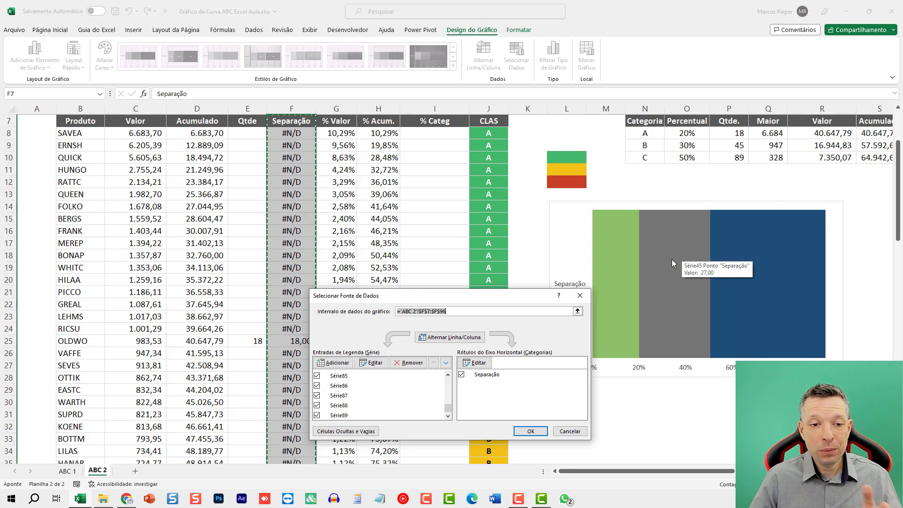
pyautogui.click(333, 362)
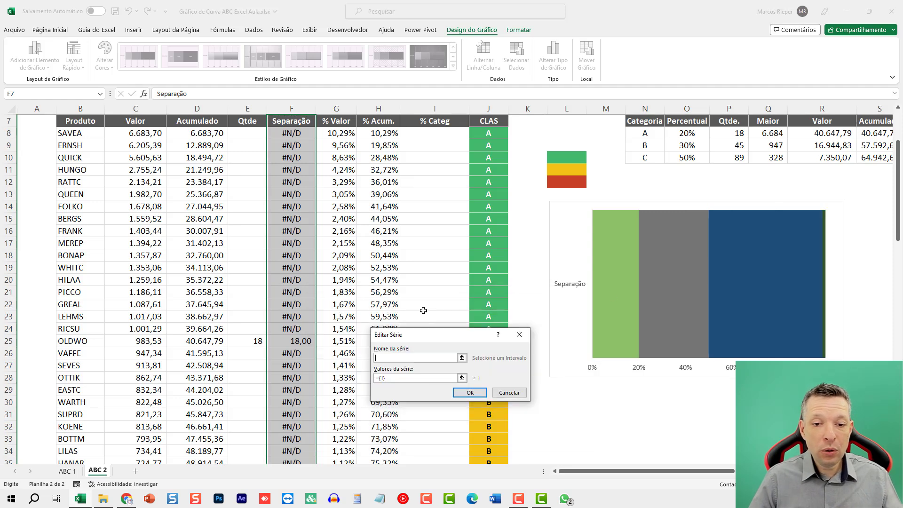
pyautogui.click(375, 121)
pyautogui.press('Tab')
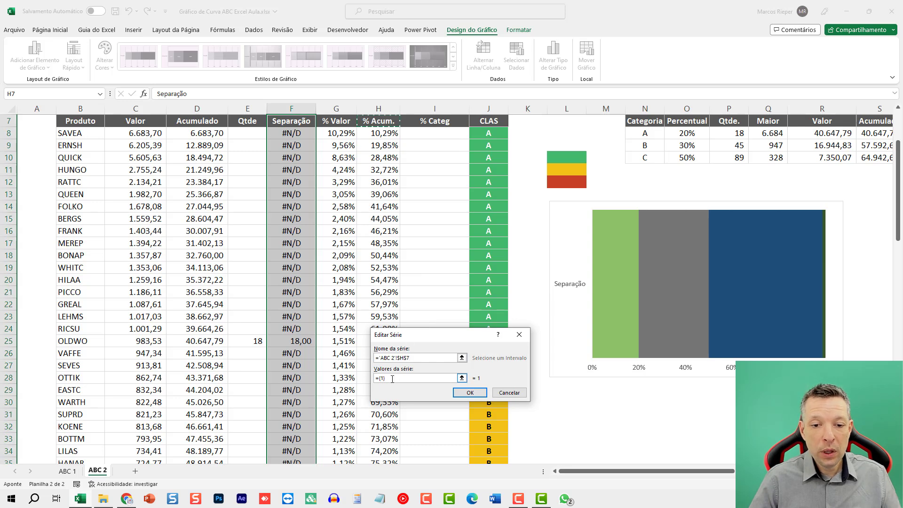
# Step: Set the new series' values to H8:H96 on sheet ABC 2 and apply the updated data source
pyautogui.press('BackSpace')
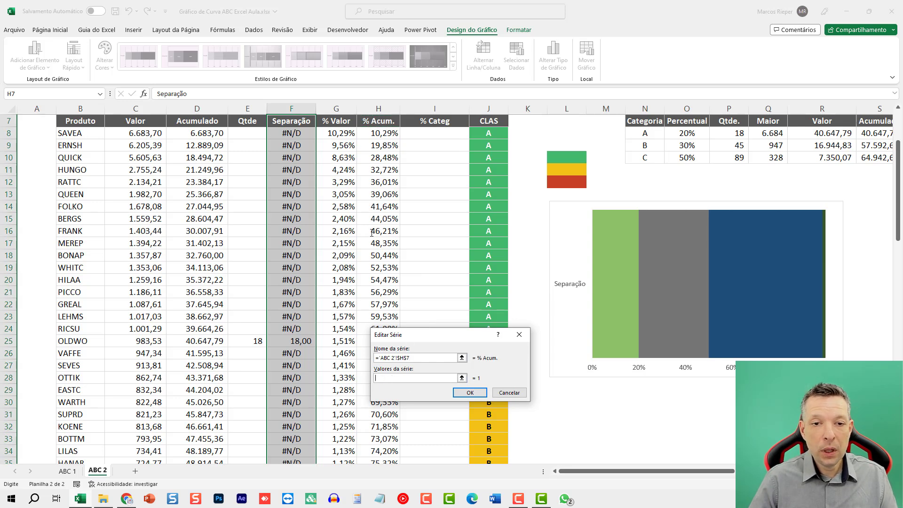
pyautogui.click(375, 134)
pyautogui.hotkey('ctrl', 'shift', 'Down')
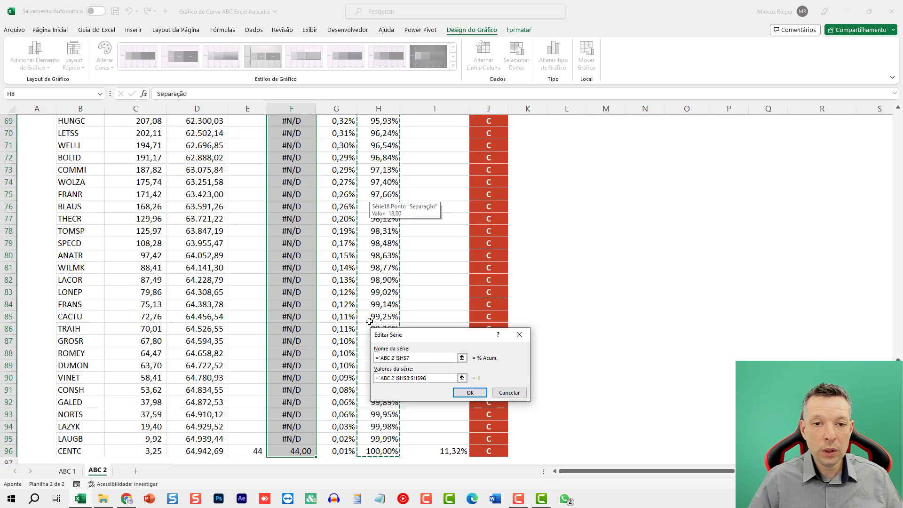
pyautogui.click(470, 393)
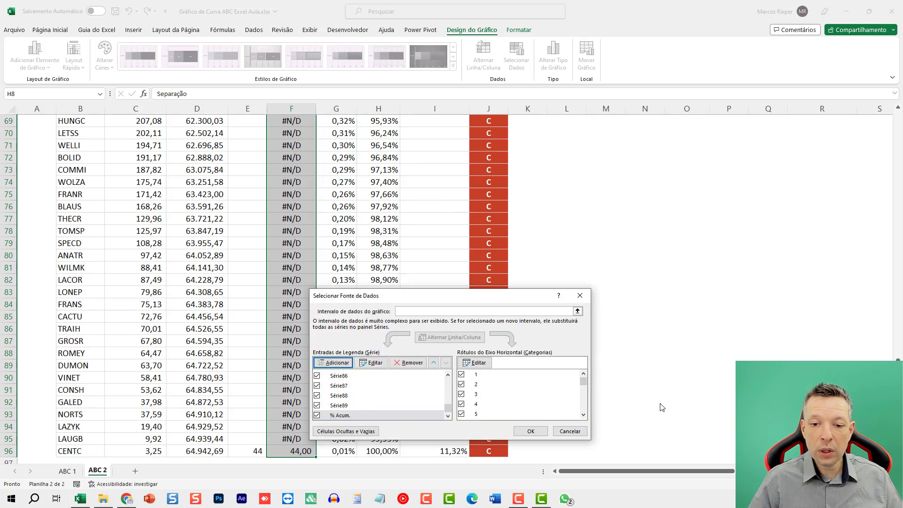
pyautogui.click(529, 432)
pyautogui.scroll(20, 455, 287)
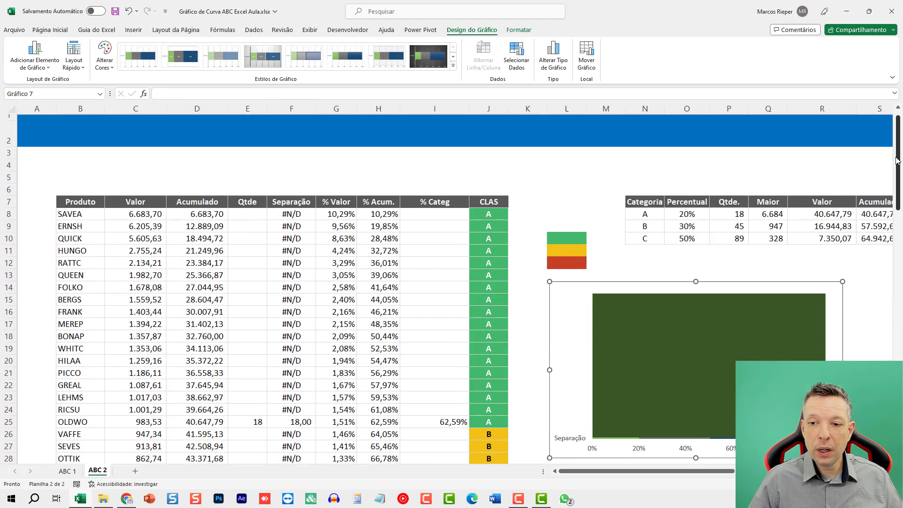
# Step: Change the % Acum. series to a Linha chart plotted on the secondary axis, keeping the other series as 100% stacked bars
pyautogui.scroll(-2, 689, 376)
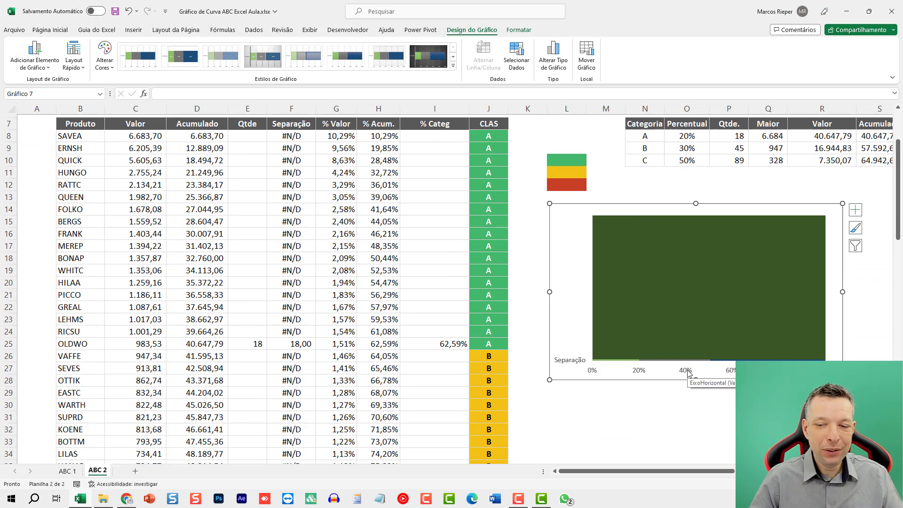
pyautogui.rightClick(628, 245)
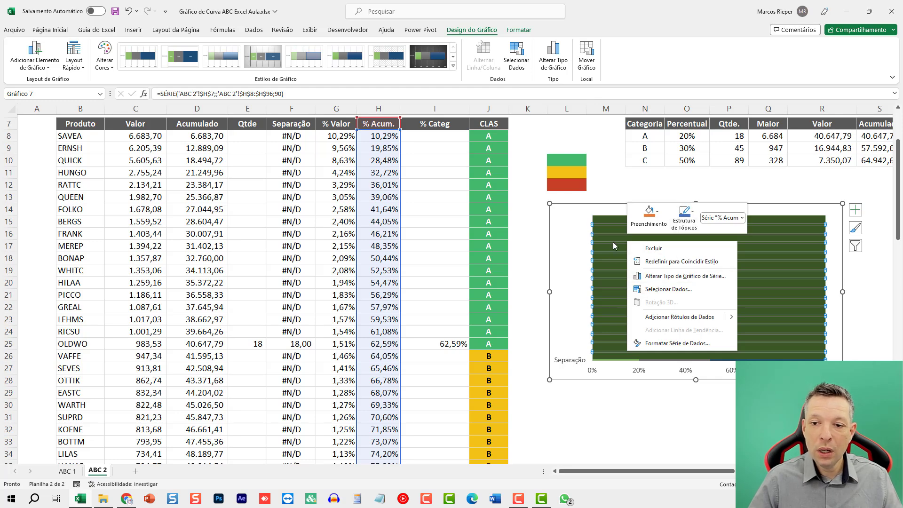
pyautogui.click(679, 277)
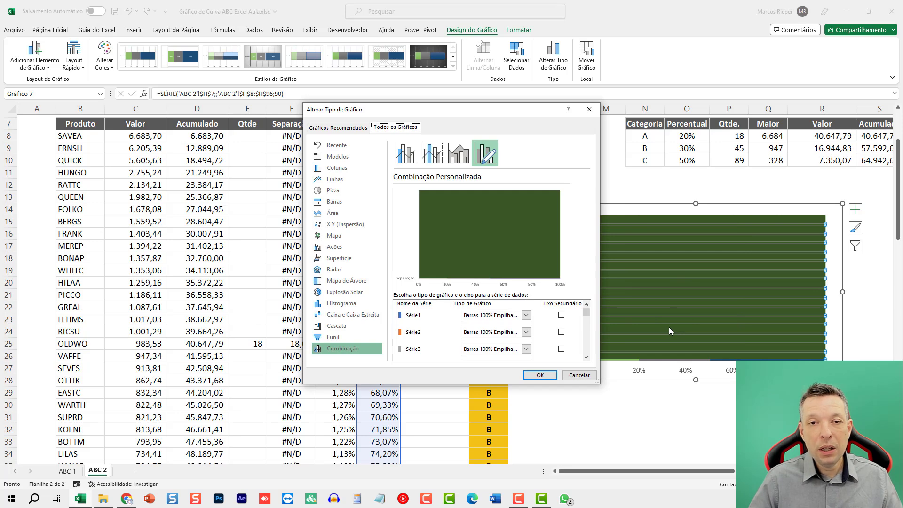
pyautogui.moveTo(588, 311); pyautogui.dragTo(588, 361)
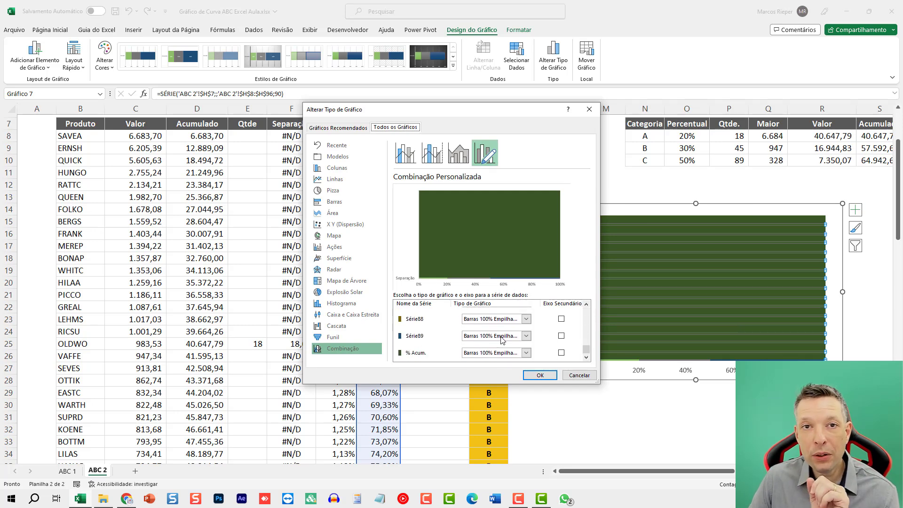
pyautogui.click(561, 353)
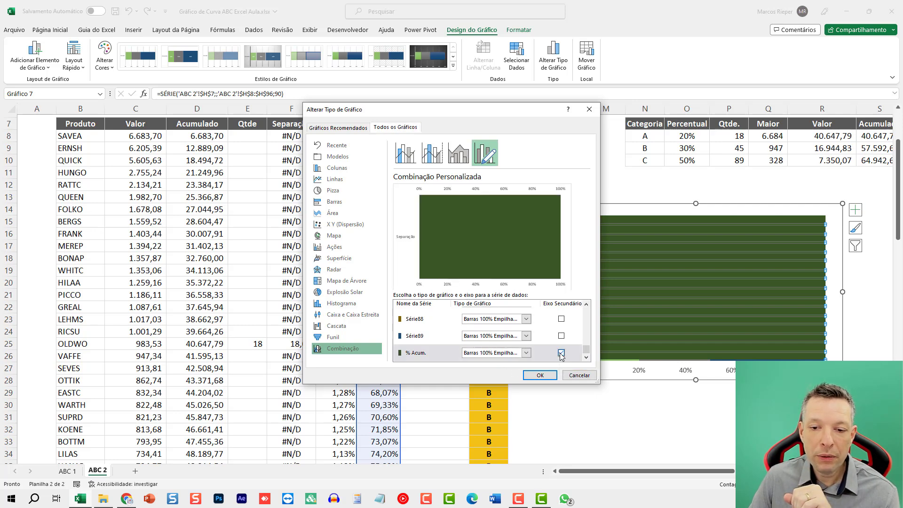
pyautogui.click(526, 353)
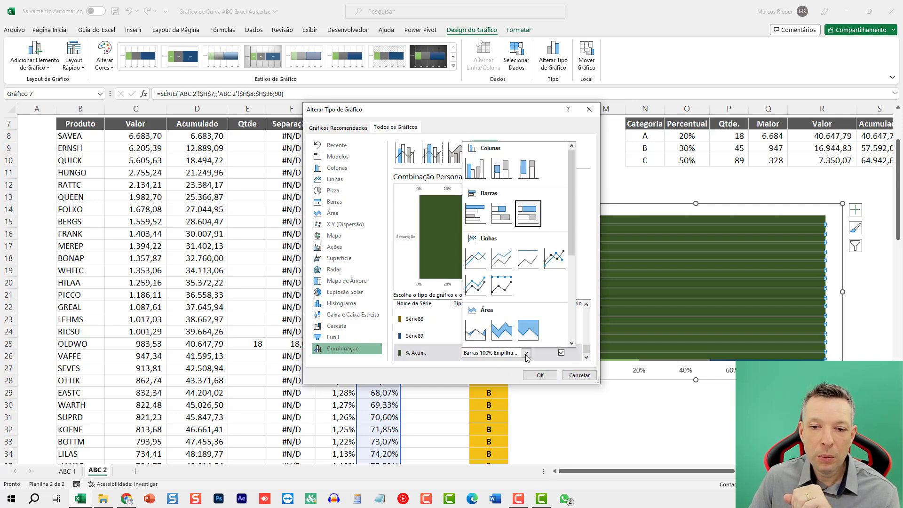
pyautogui.click(475, 259)
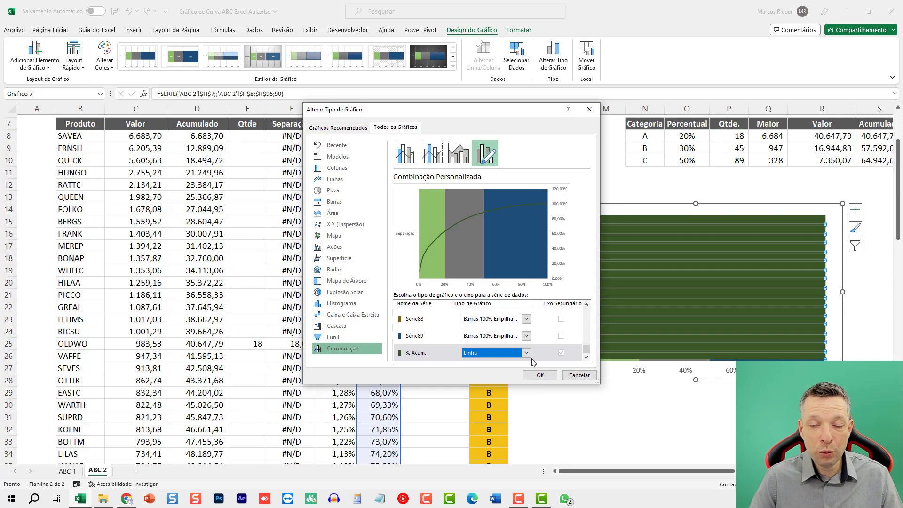
pyautogui.click(540, 374)
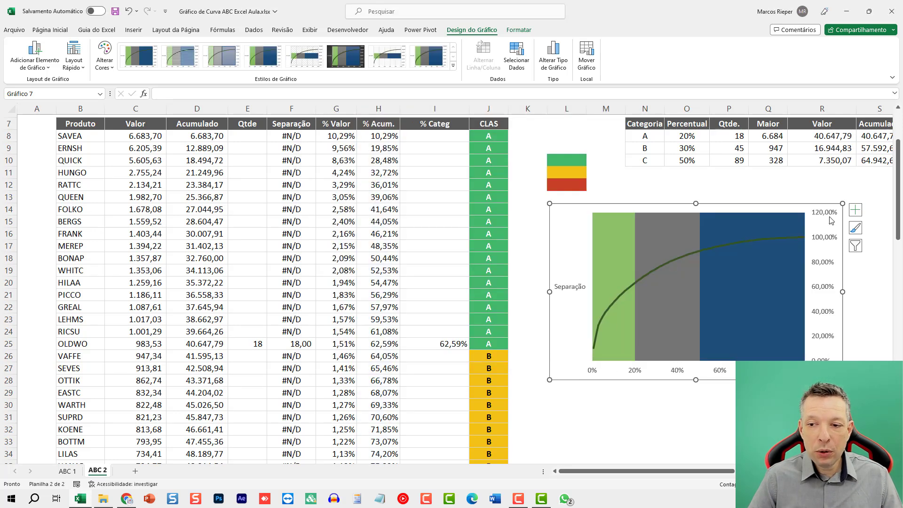
# Step: Enlarge the combined chart in width and height so it spans about columns L to U and rows 14 to 31
pyautogui.moveTo(630, 472); pyautogui.dragTo(678, 480)
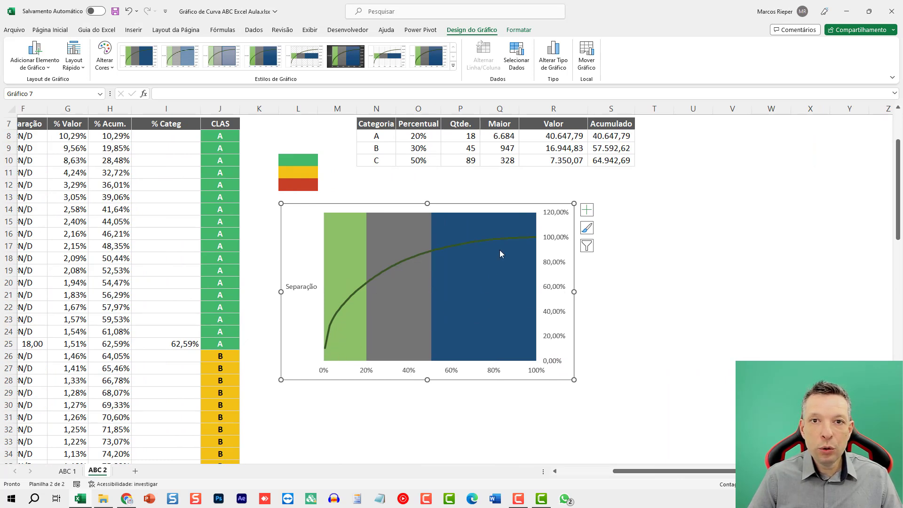
pyautogui.moveTo(574, 292); pyautogui.dragTo(724, 293)
pyautogui.moveTo(501, 379); pyautogui.dragTo(496, 422)
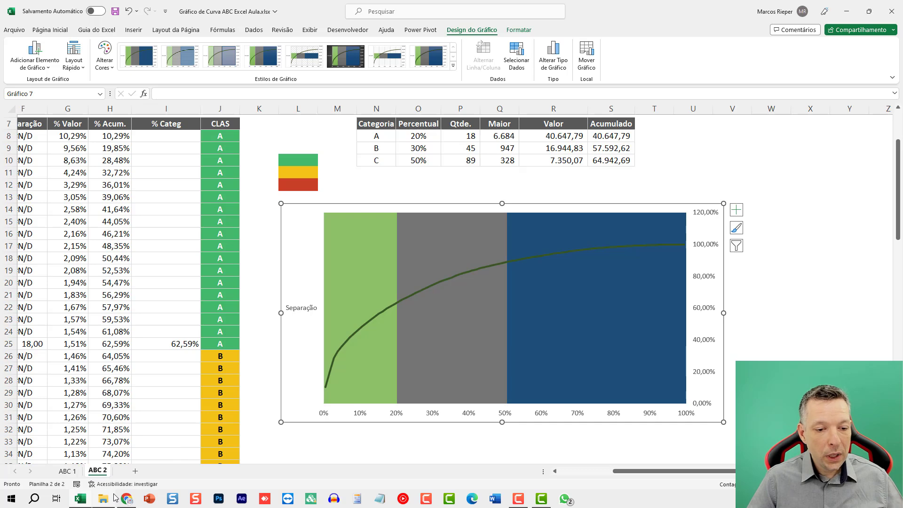
# Step: Switch to PowerPoint, open Imagens curva abc.pptx and go to slide 3 with the A, B and C rectangles
pyautogui.click(149, 500)
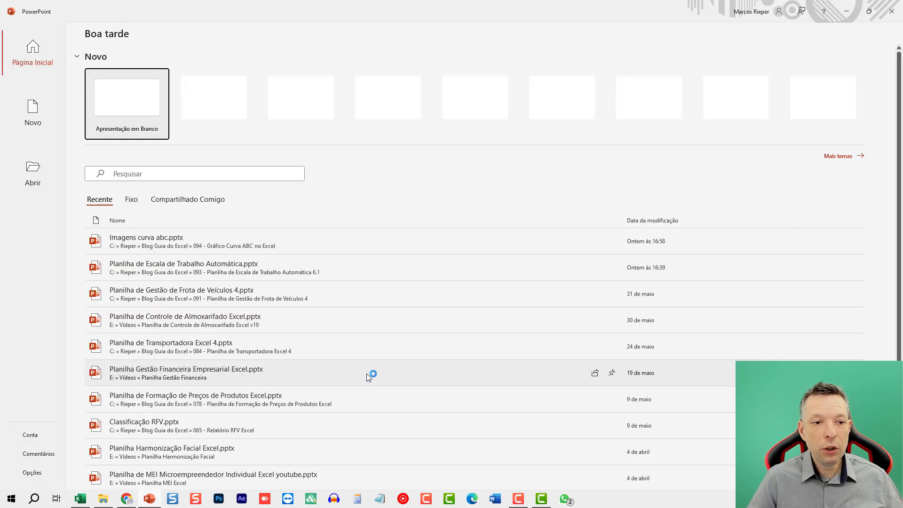
pyautogui.click(199, 241)
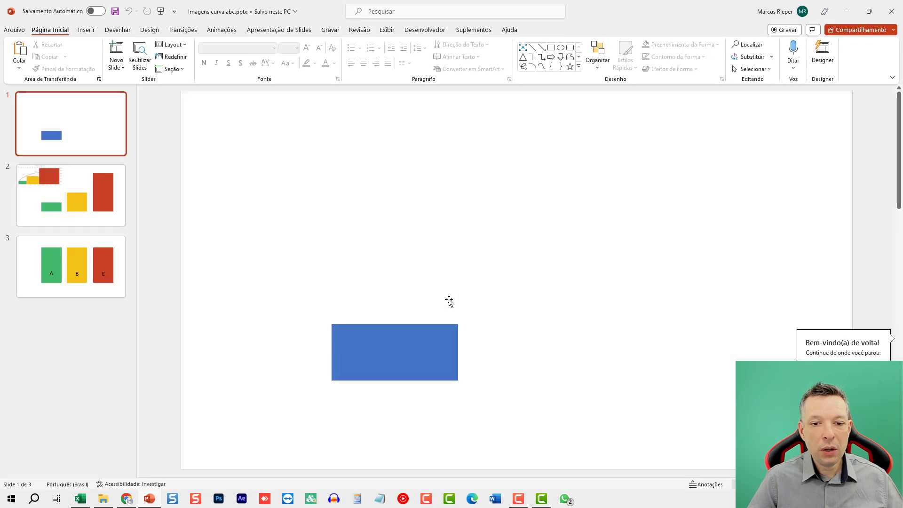
pyautogui.click(72, 191)
pyautogui.click(79, 264)
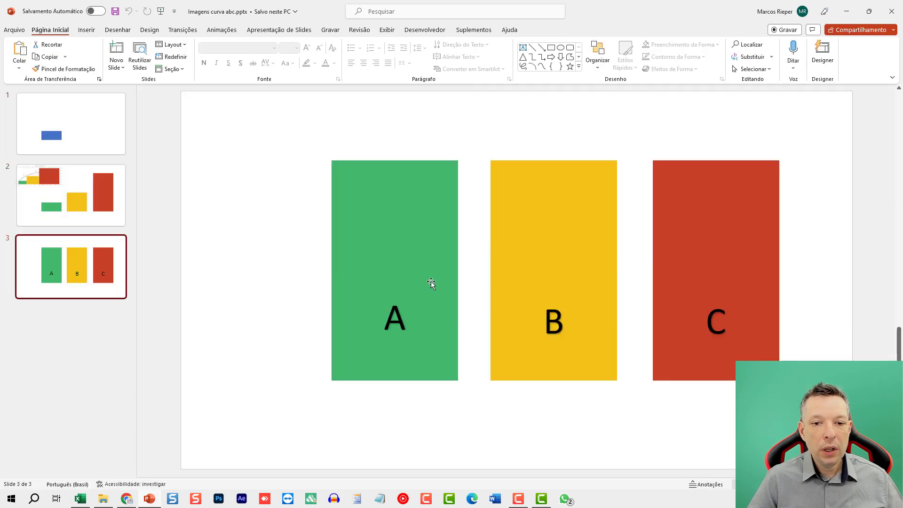
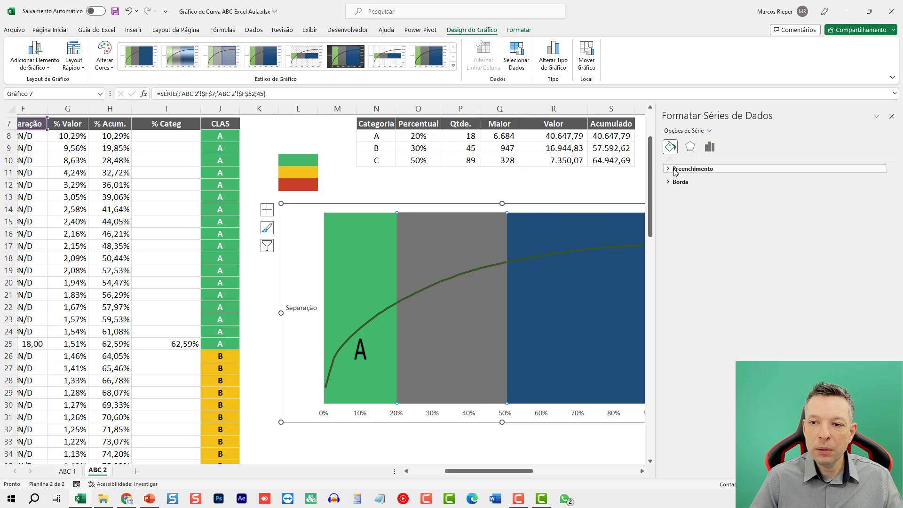
# Step: Fill the chart's middle band with the fish fossil texture using Preenchimento com imagem ou textura
pyautogui.click(678, 169)
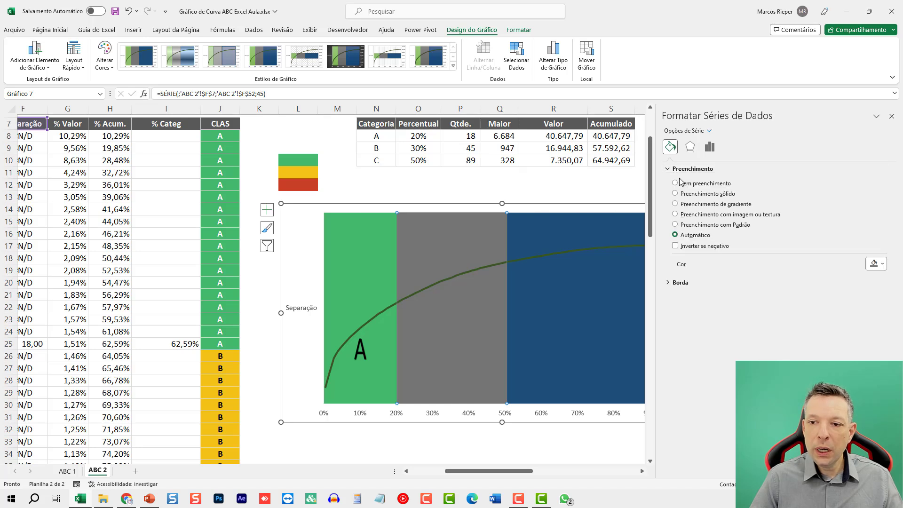
pyautogui.click(723, 216)
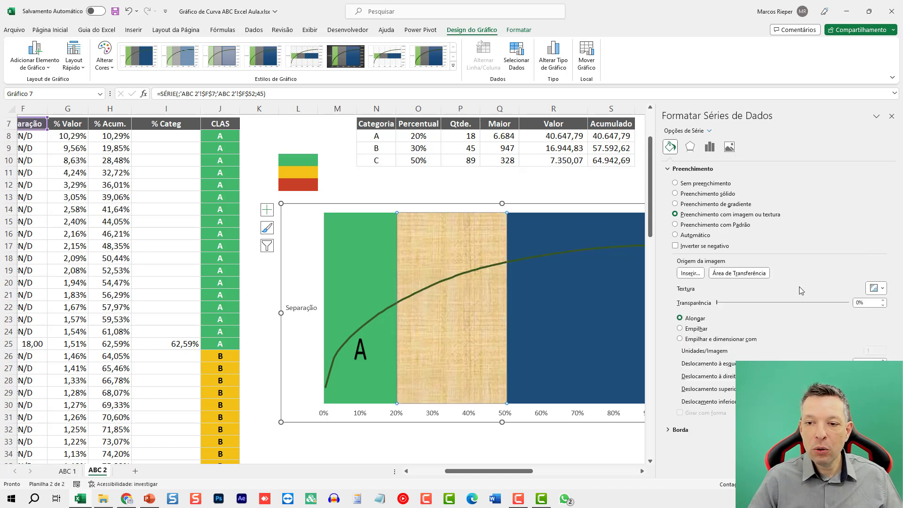
pyautogui.click(883, 289)
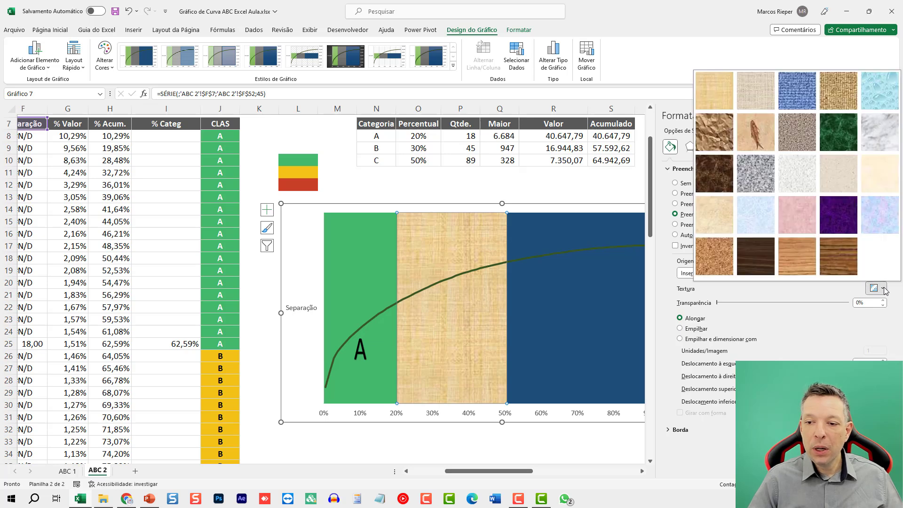
pyautogui.click(762, 131)
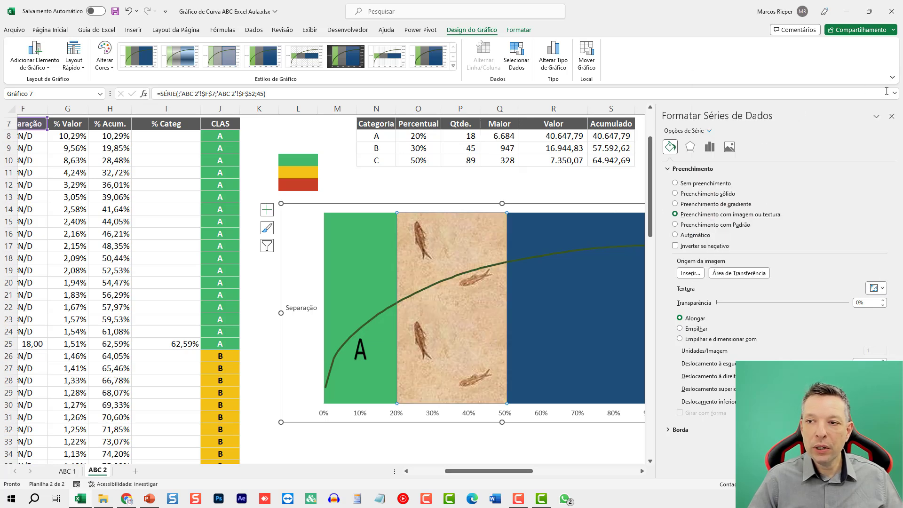
pyautogui.click(892, 116)
pyautogui.click(530, 185)
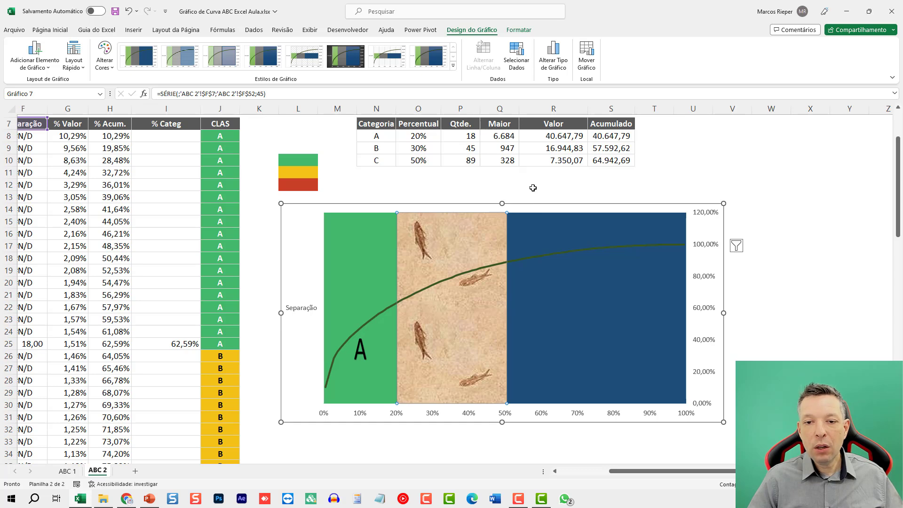
# Step: Copy the yellow B rectangle from the PowerPoint slide and paste it as the fill of the Excel chart's middle band
pyautogui.hotkey('alt', 'Tab')
pyautogui.click(553, 198)
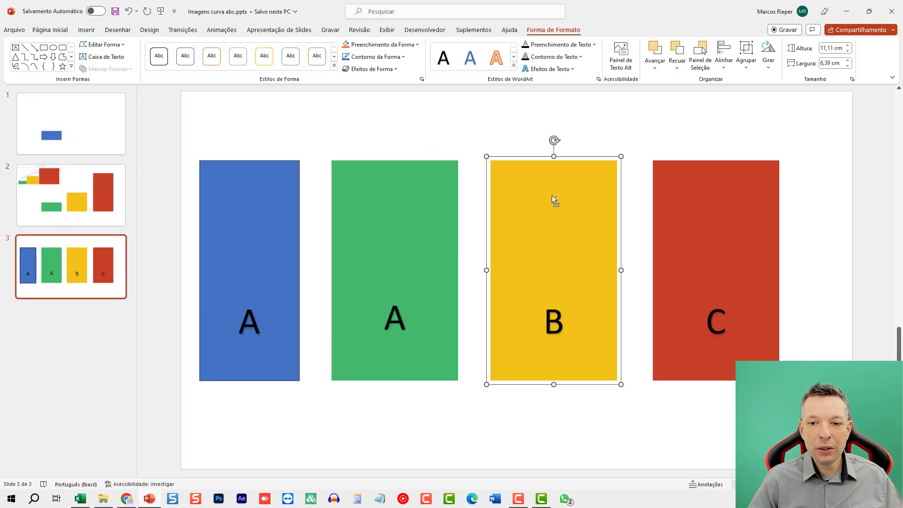
pyautogui.hotkey('alt', 'Tab')
pyautogui.click(451, 230)
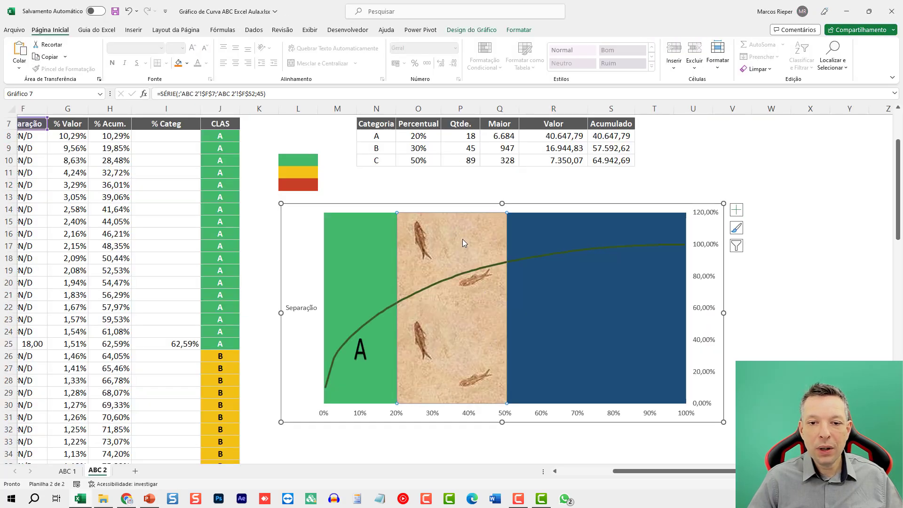
pyautogui.hotkey('ctrl', 'v')
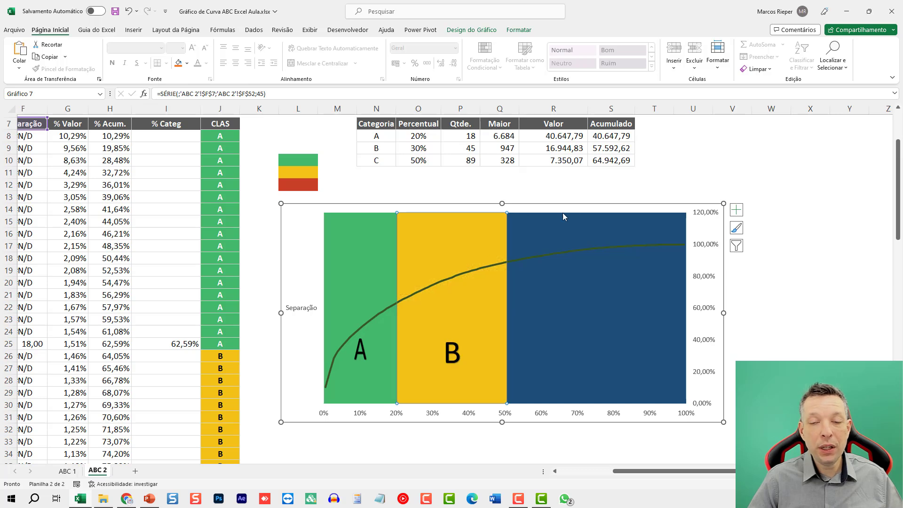
pyautogui.click(594, 178)
# Step: Copy the red C rectangle from the PowerPoint slide and paste it as the fill of the Excel chart's blue band
pyautogui.hotkey('alt', 'Tab')
pyautogui.click(670, 253)
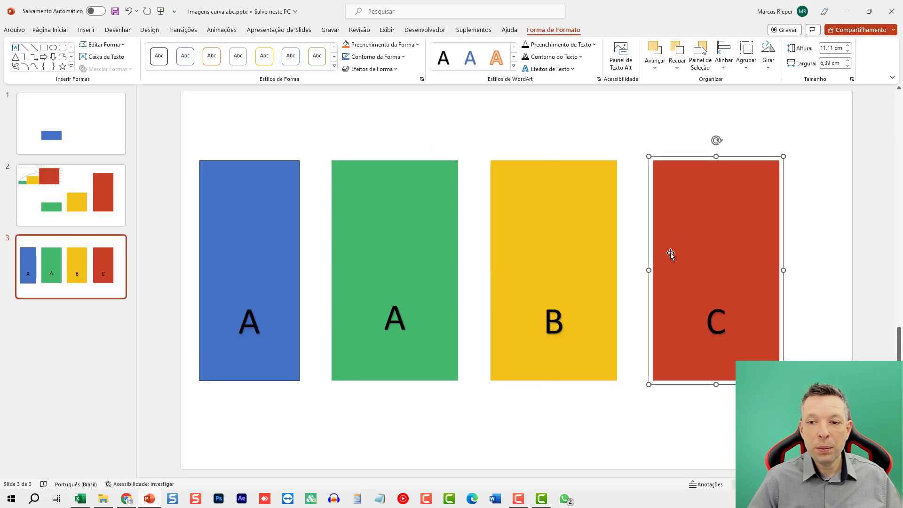
pyautogui.hotkey('alt', 'Tab')
pyautogui.click(606, 222)
pyautogui.hotkey('ctrl', 'v')
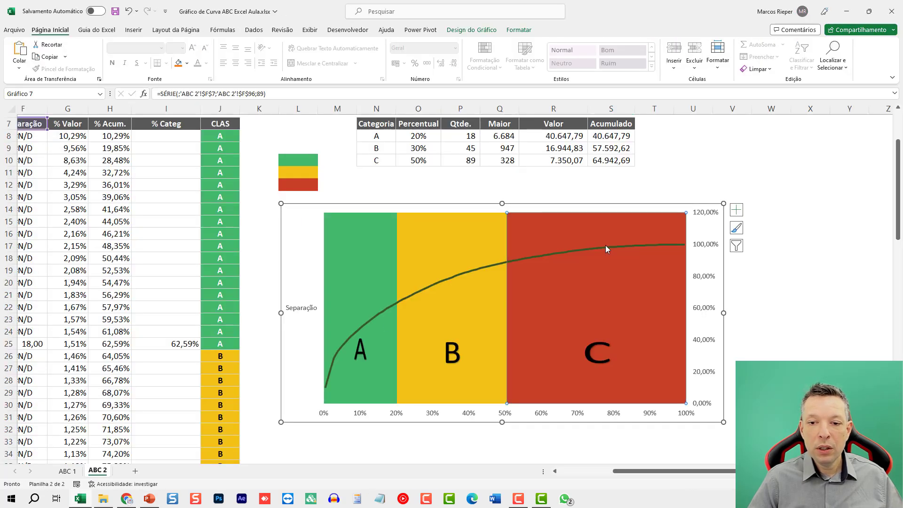
pyautogui.click(693, 160)
# Step: Delete the vertical axis carrying the Separação label from the chart
pyautogui.moveTo(669, 245)
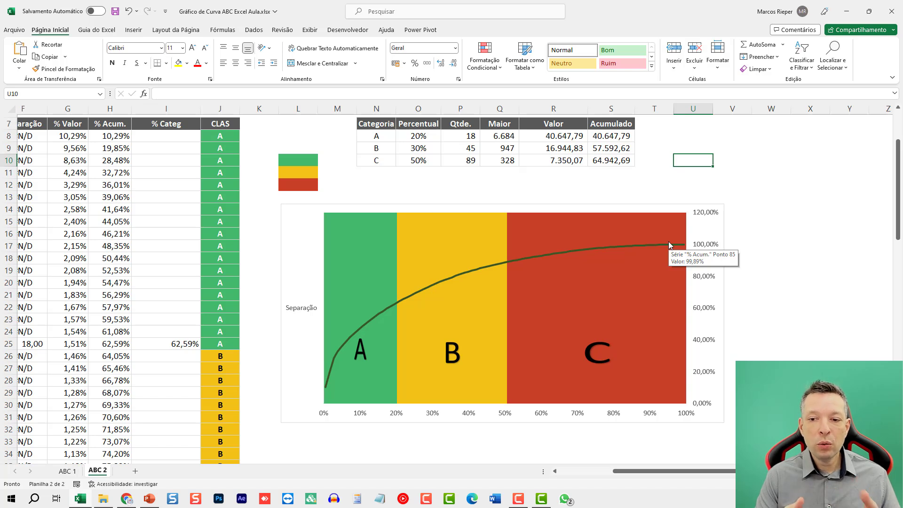
pyautogui.click(292, 317)
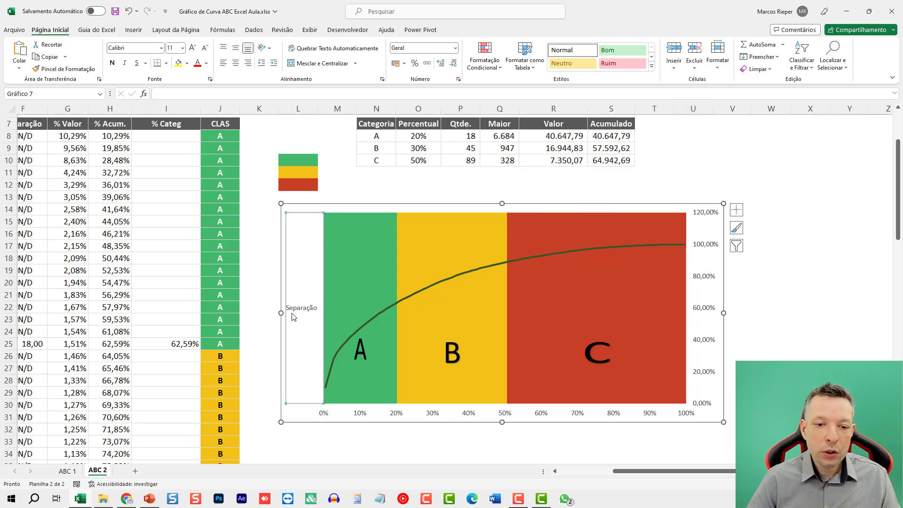
pyautogui.press('Escape')
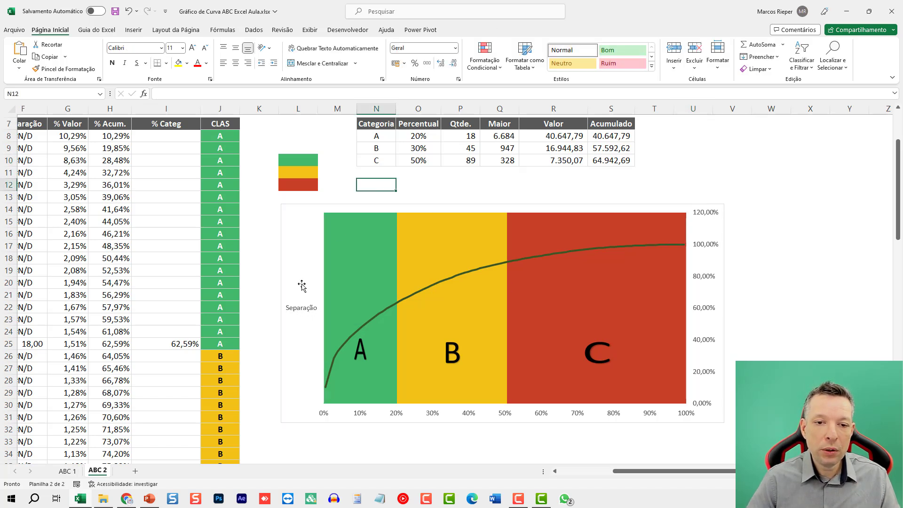
pyautogui.click(301, 308)
pyautogui.press('Delete')
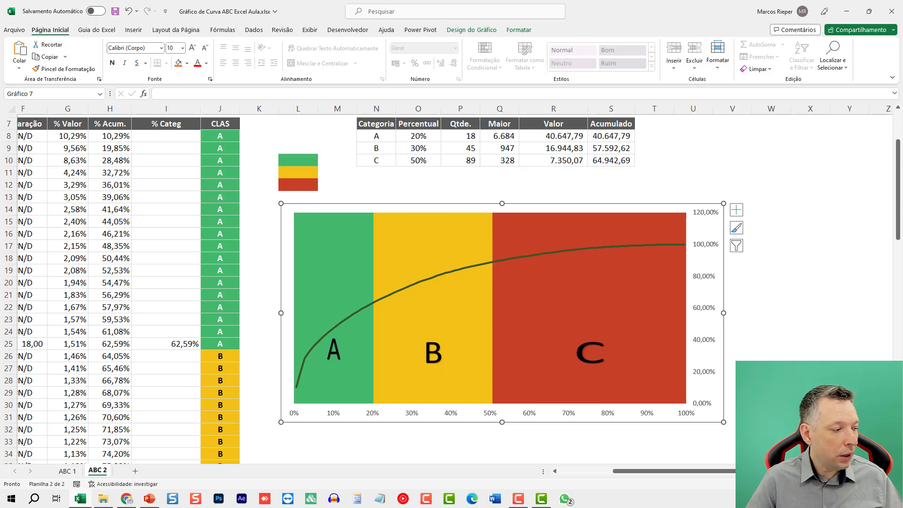
pyautogui.hotkey('alt', 'Tab')
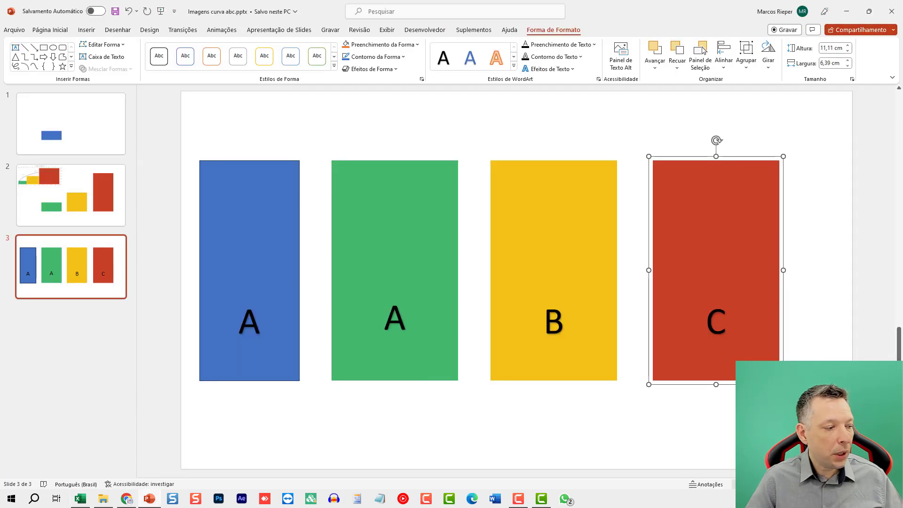
pyautogui.hotkey('alt', 'Tab')
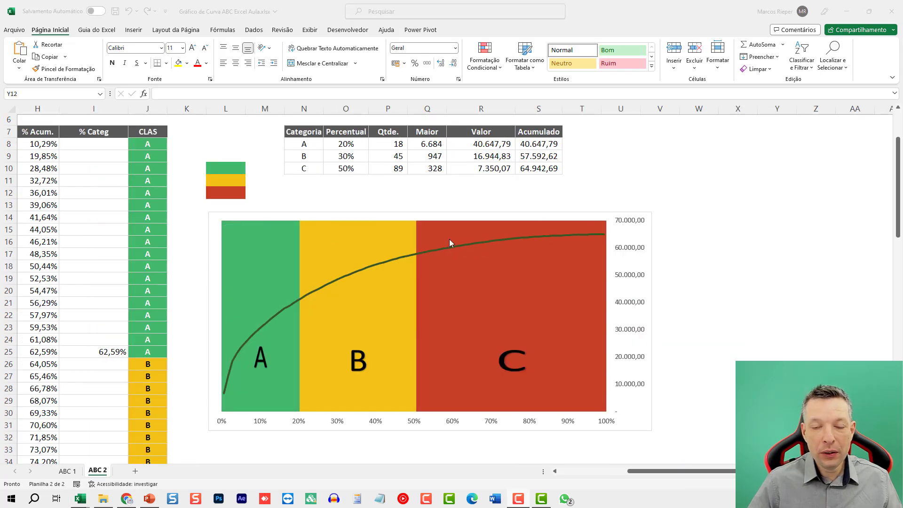
# Step: Open the ABC chart's data source and select the % Acum. series to check its horizontal axis labels
pyautogui.click(371, 213)
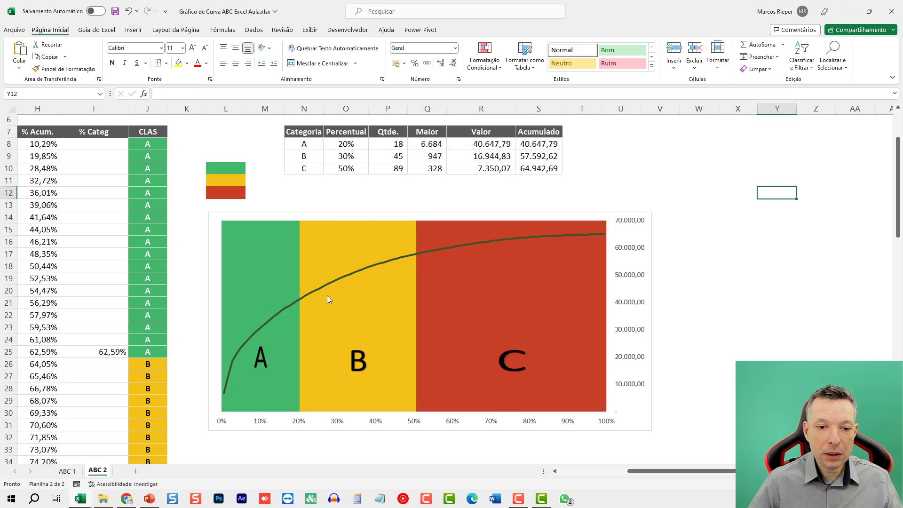
pyautogui.click(256, 220)
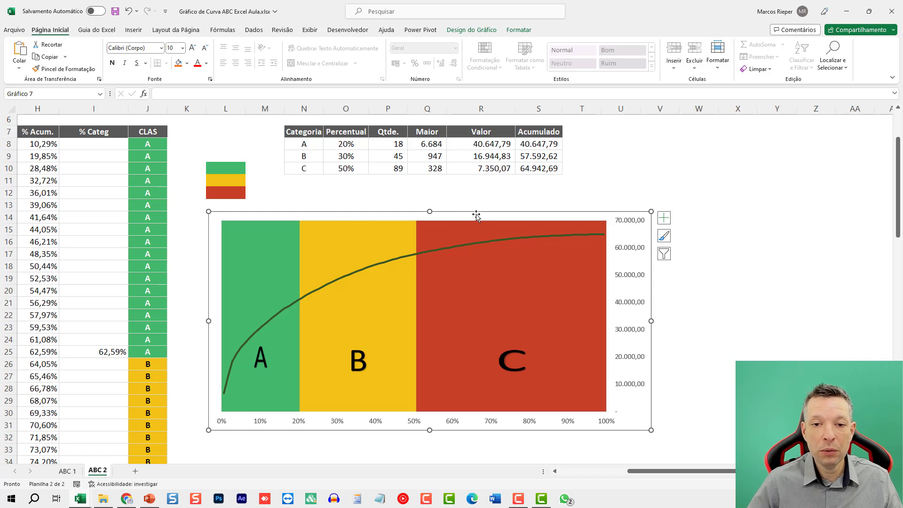
pyautogui.click(483, 33)
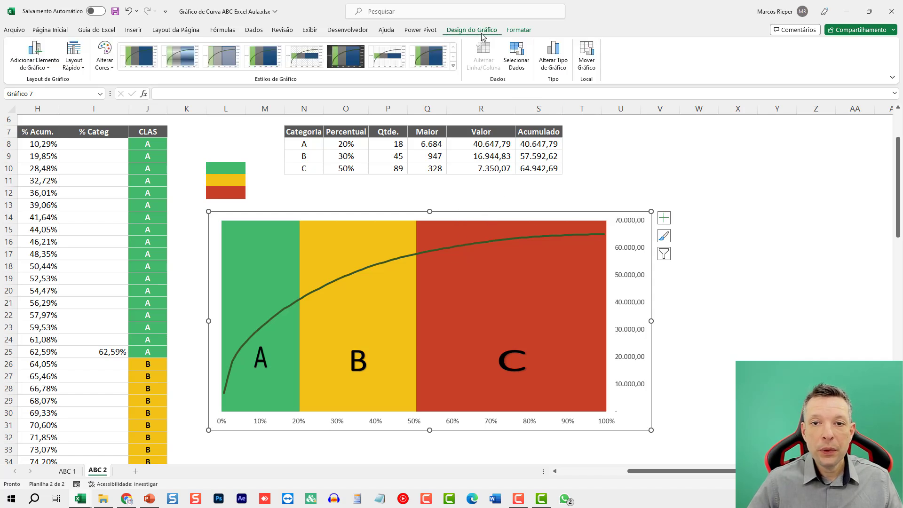
pyautogui.click(516, 54)
pyautogui.moveTo(448, 379); pyautogui.dragTo(449, 418)
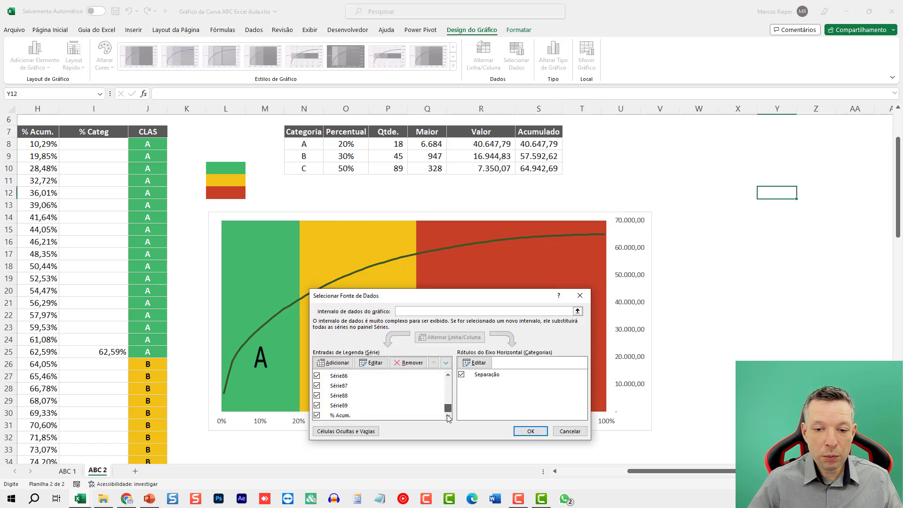
pyautogui.click(358, 415)
pyautogui.click(489, 376)
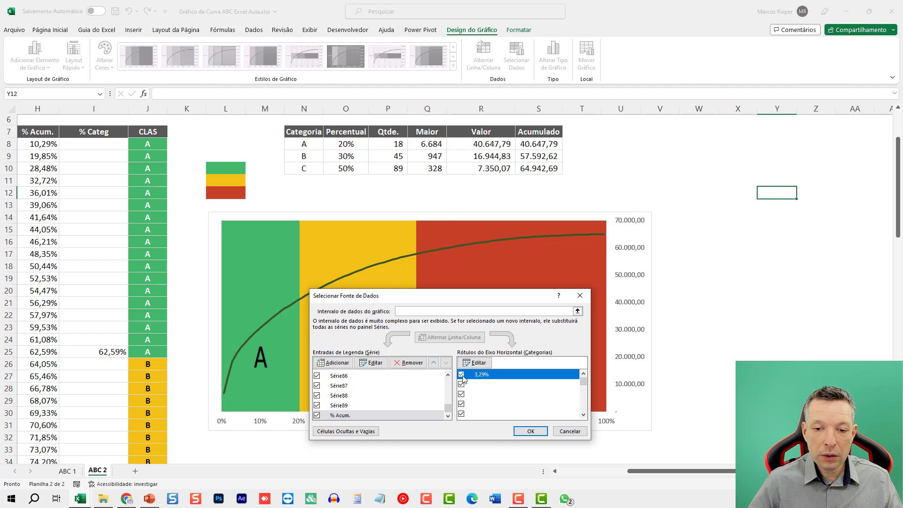
pyautogui.moveTo(583, 381)
pyautogui.mouseDown()
pyautogui.moveTo(582, 417)
pyautogui.moveTo(586, 376)
pyautogui.mouseUp()
pyautogui.click(496, 406)
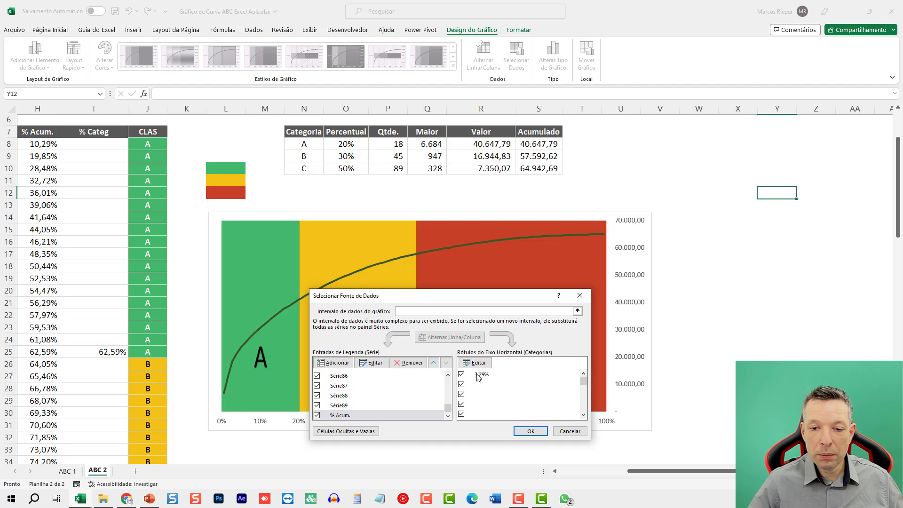
# Step: Try to assign the Acumulado values in D8:D96 as the horizontal axis labels of the % Acum. series
pyautogui.click(477, 363)
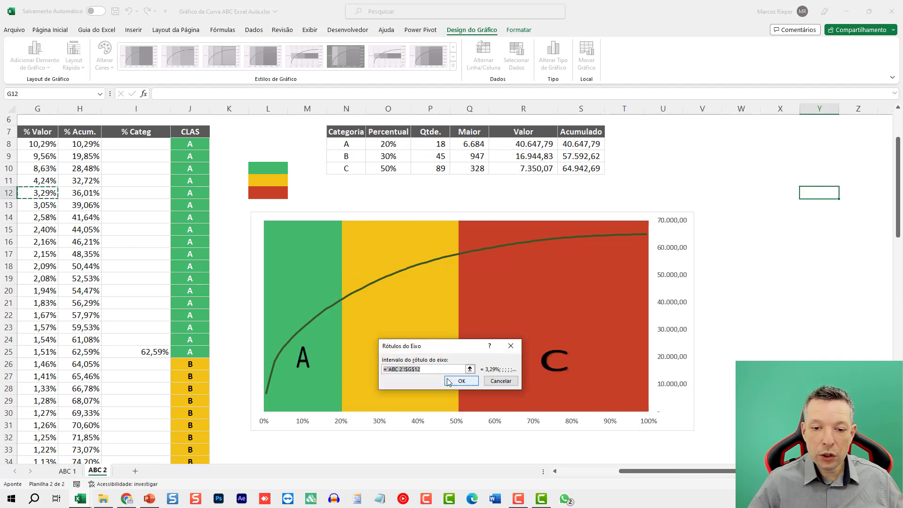
pyautogui.press('BackSpace')
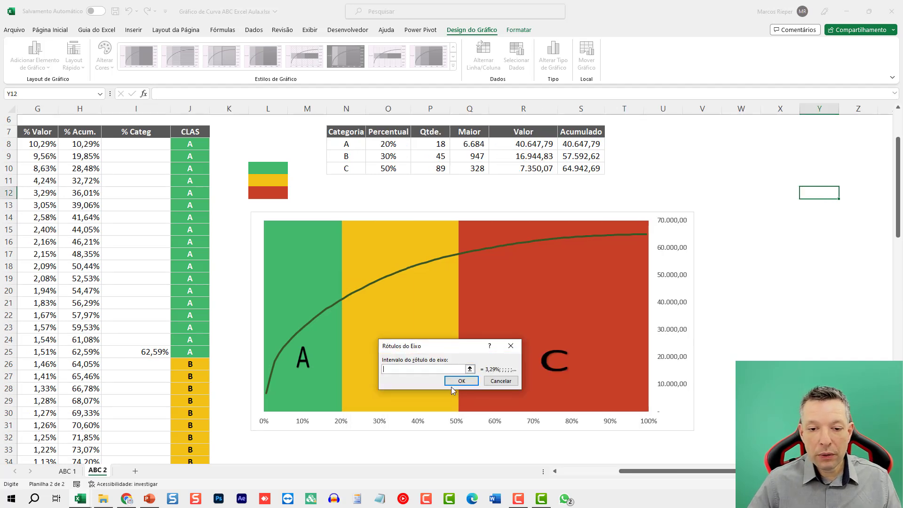
pyautogui.moveTo(623, 472); pyautogui.dragTo(539, 469)
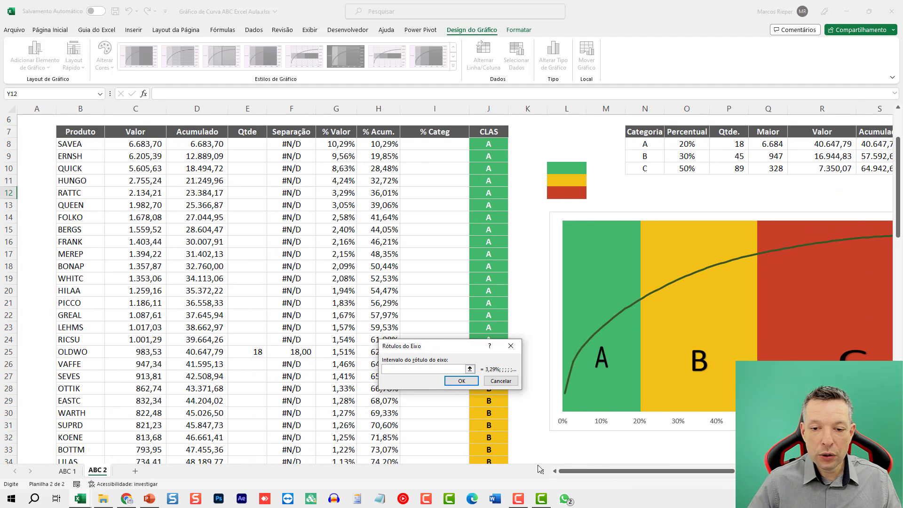
pyautogui.click(206, 145)
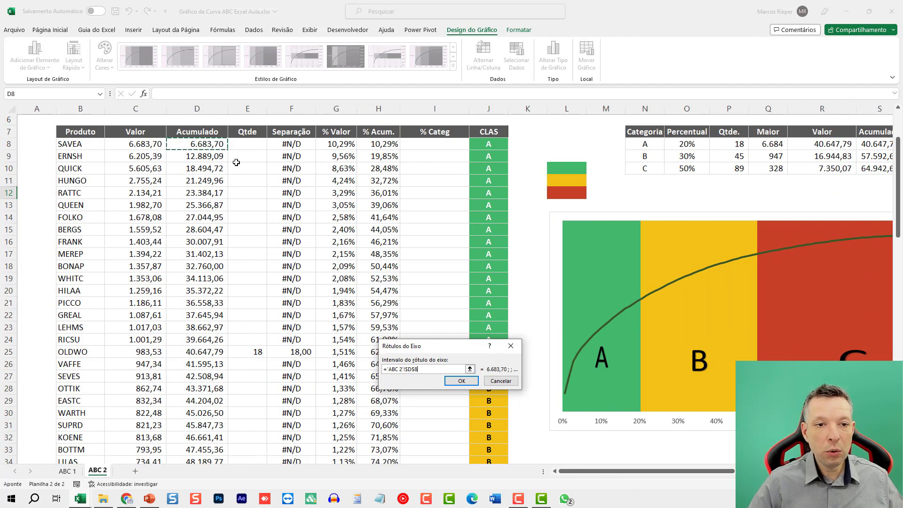
pyautogui.hotkey('shift', 'Down')
pyautogui.hotkey('shift', 'Down')
pyautogui.hotkey('shift', 'Down')
pyautogui.hotkey('shift', 'Down')
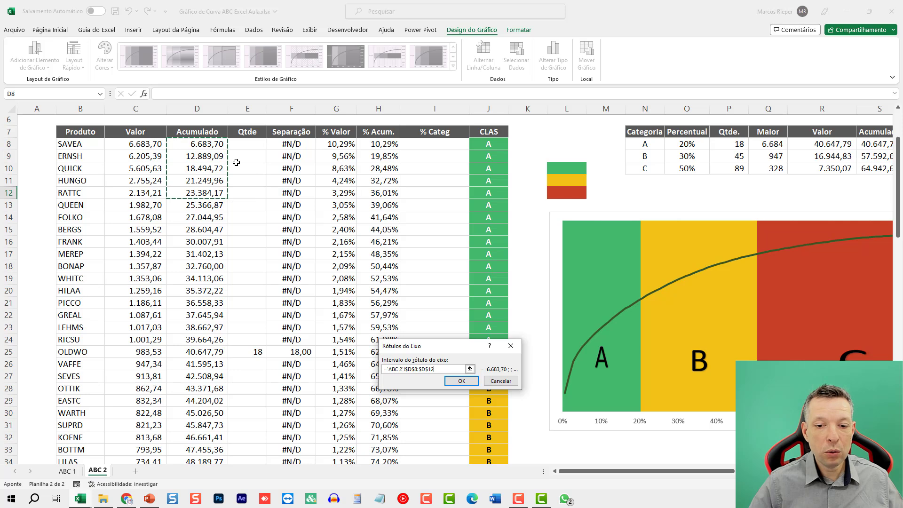
pyautogui.hotkey('shift', 'Down')
pyautogui.hotkey('shift', 'Down')
pyautogui.hotkey('ctrl', 'shift', 'Down')
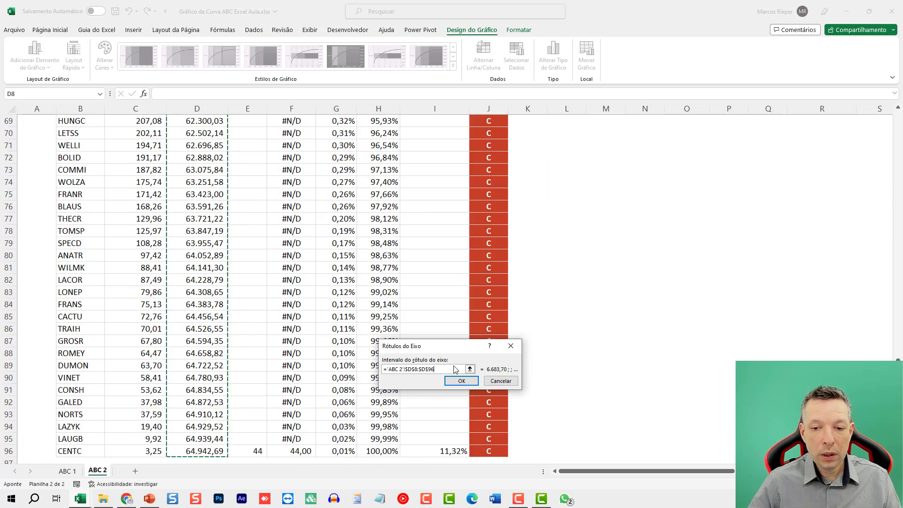
pyautogui.click(462, 381)
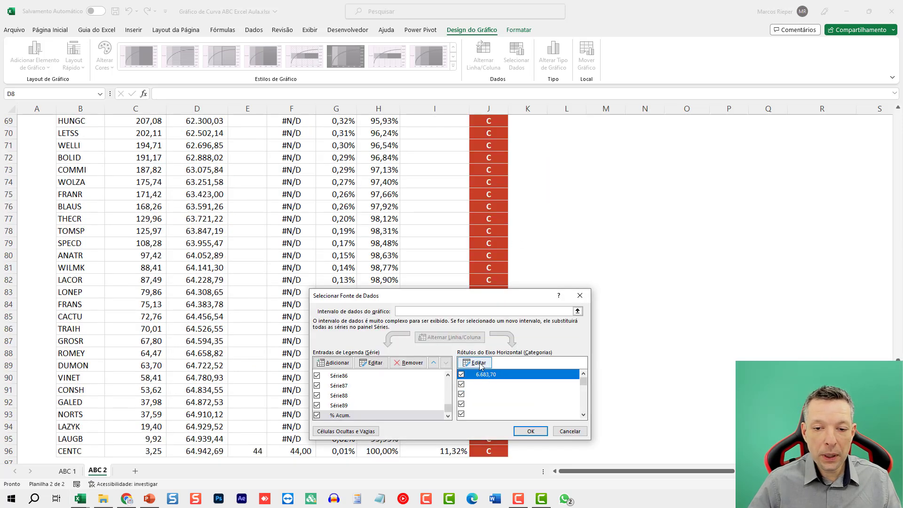
# Step: Set the % Acum. series' horizontal axis label range to Acumulado cells D8:D96 and apply the data source changes
pyautogui.click(478, 363)
pyautogui.press('Up')
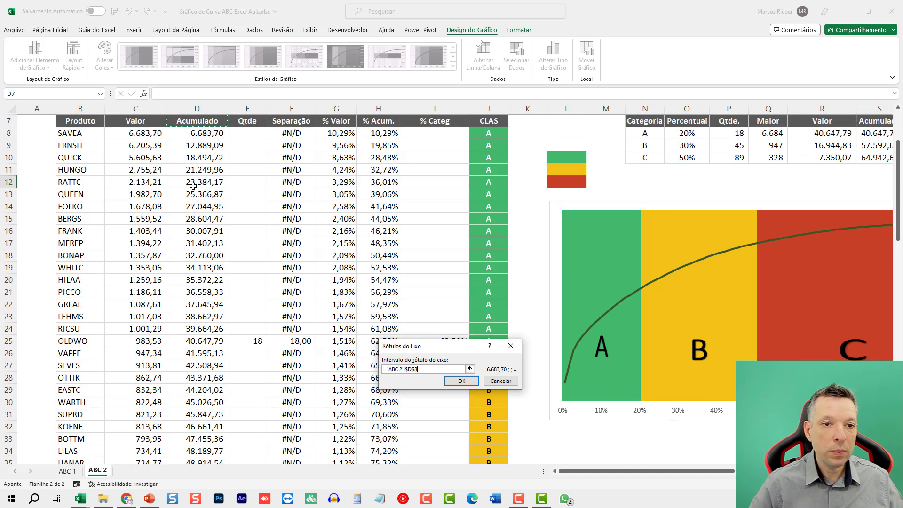
pyautogui.hotkey('ctrl', 'shift', 'Down')
pyautogui.click(461, 381)
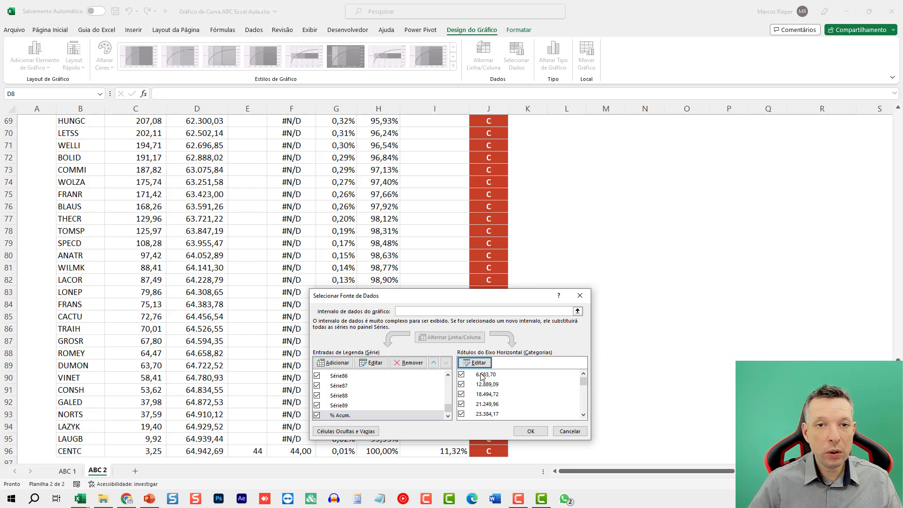
pyautogui.click(484, 403)
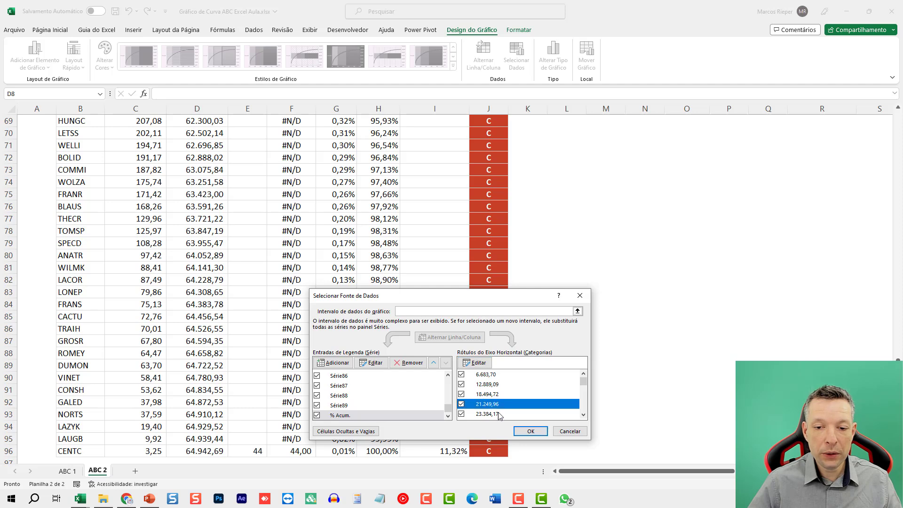
pyautogui.click(530, 431)
# Step: Display the secondary horizontal axis (Horizontal Secundário) on the ABC chart
pyautogui.moveTo(643, 476); pyautogui.dragTo(684, 476)
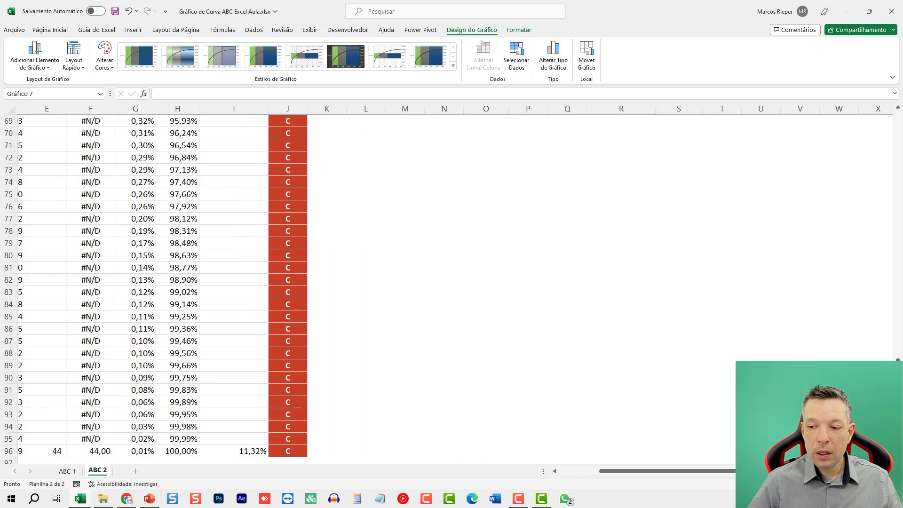
pyautogui.scroll(20, 524, 362)
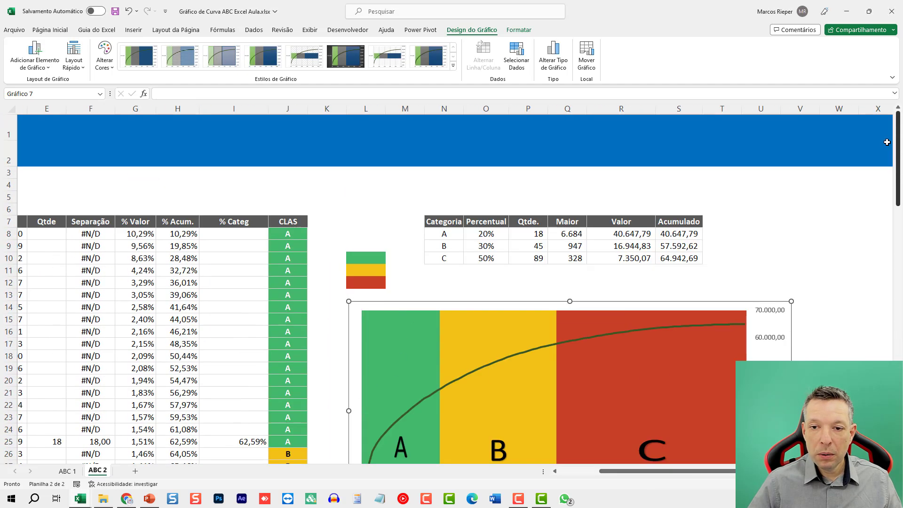
pyautogui.scroll(-2, 723, 269)
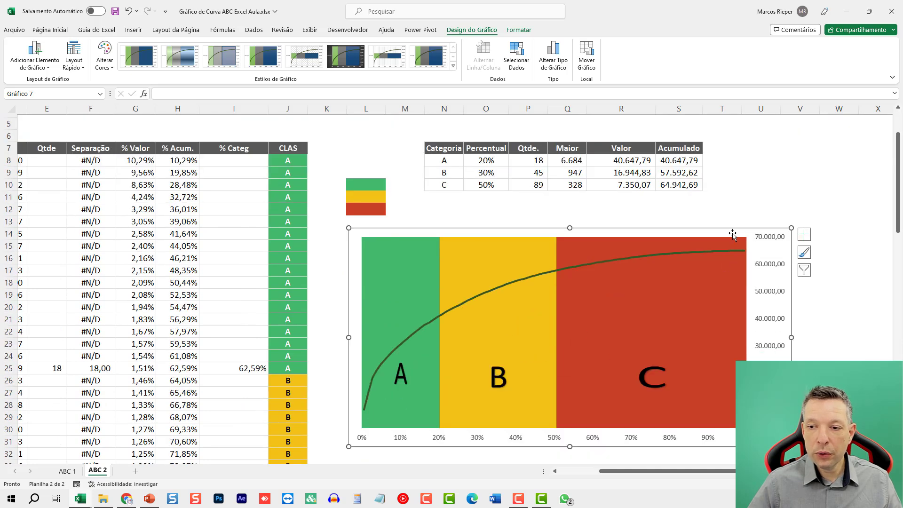
pyautogui.click(804, 235)
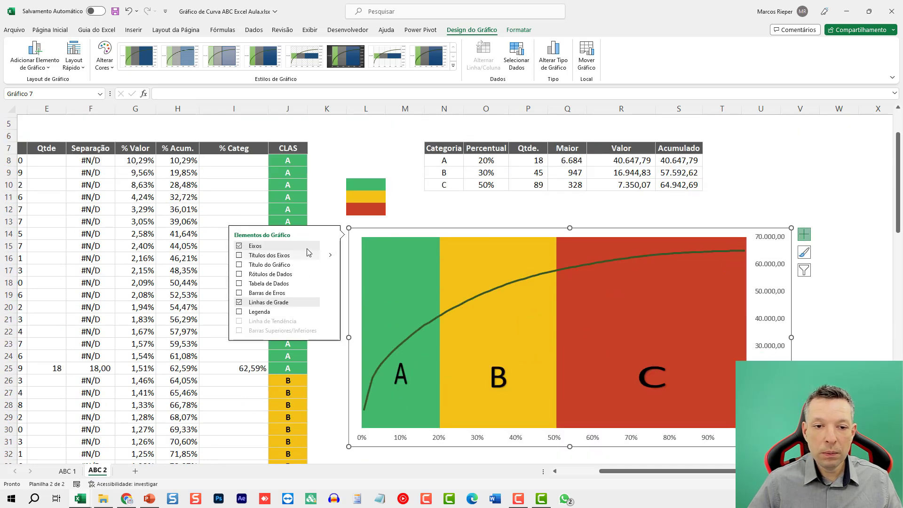
pyautogui.click(330, 246)
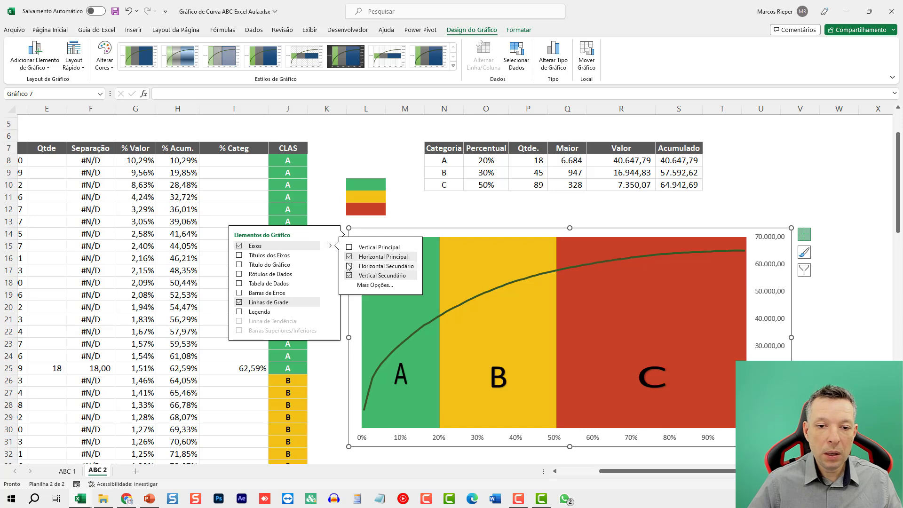
pyautogui.click(349, 266)
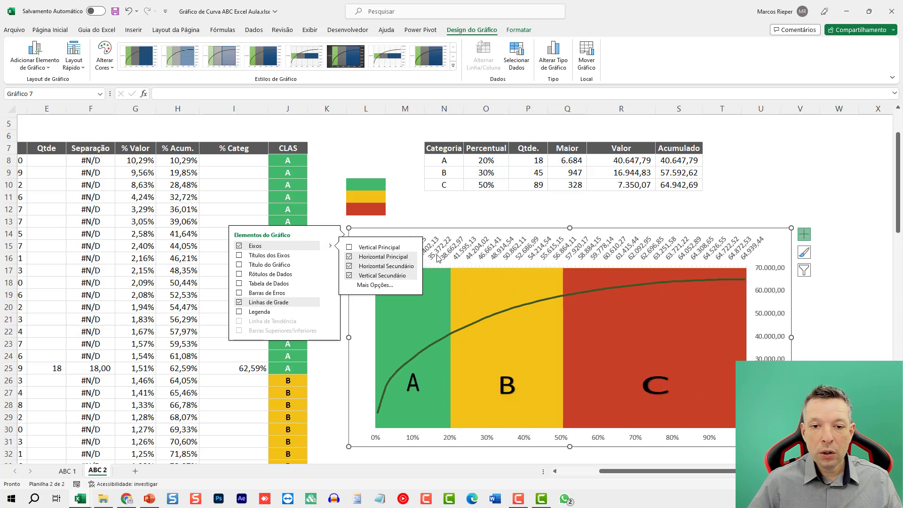
pyautogui.click(442, 222)
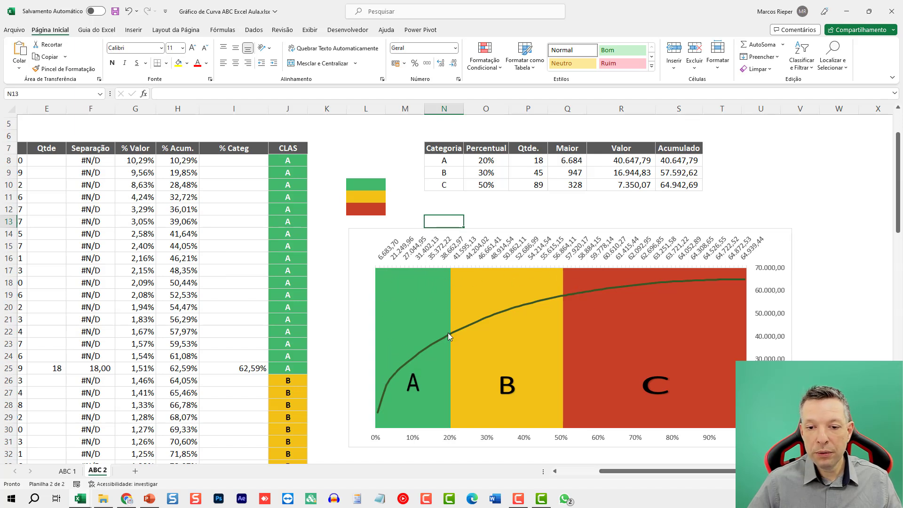
# Step: Format the secondary horizontal axis so its labels use a specified interval unit of 5
pyautogui.click(405, 260)
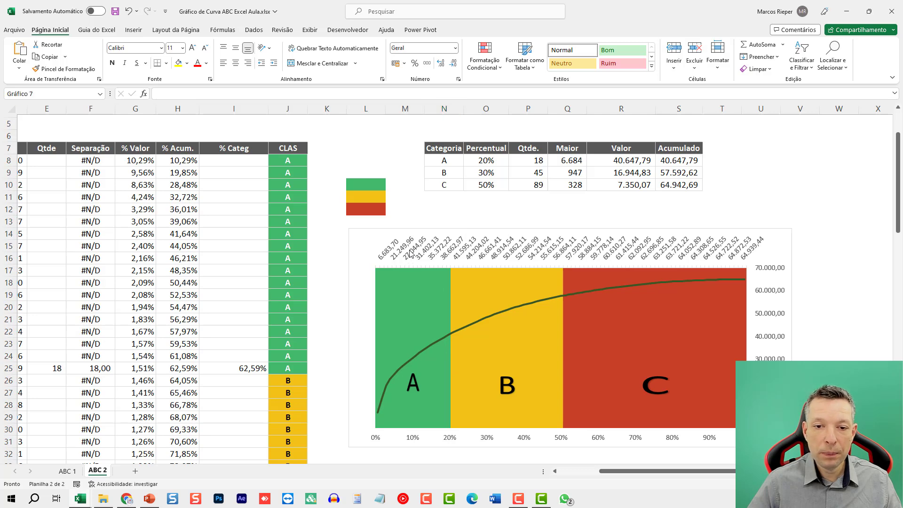
pyautogui.scroll(-1, 404, 260)
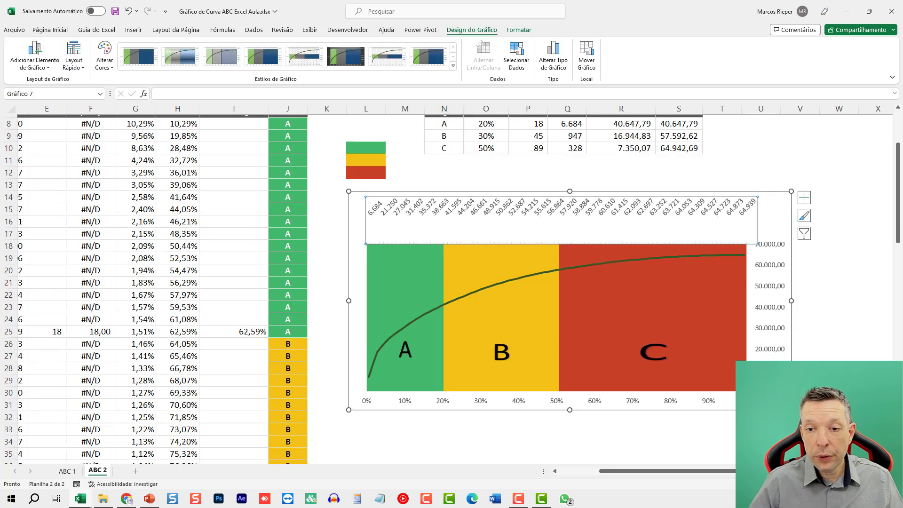
pyautogui.rightClick(613, 219)
pyautogui.click(654, 335)
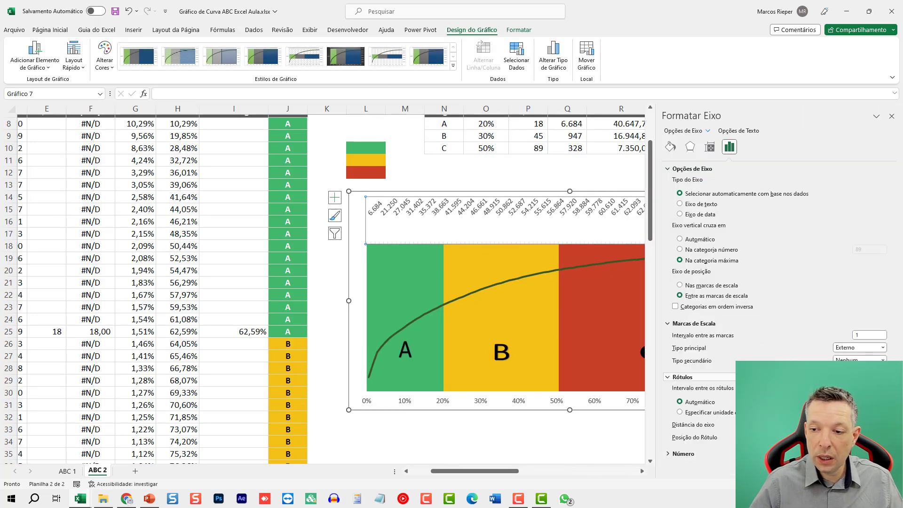
pyautogui.click(679, 412)
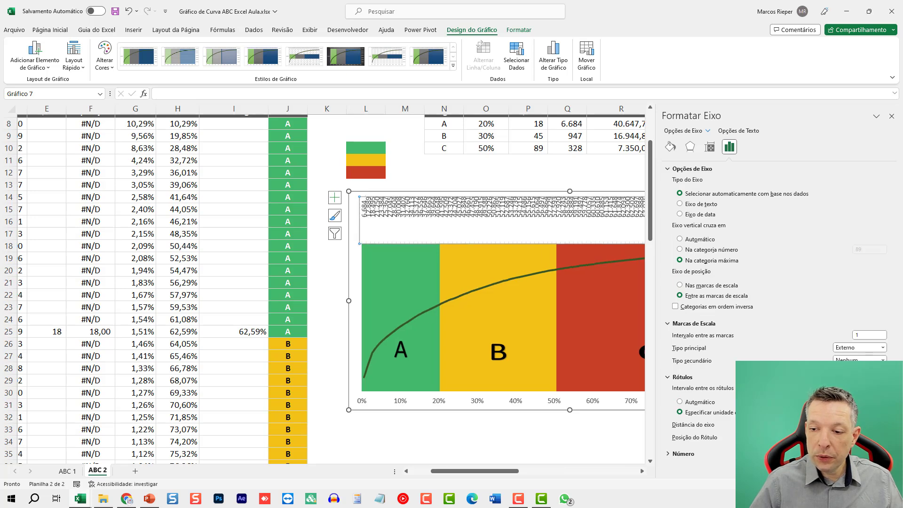
pyautogui.write('5')
pyautogui.press('Return')
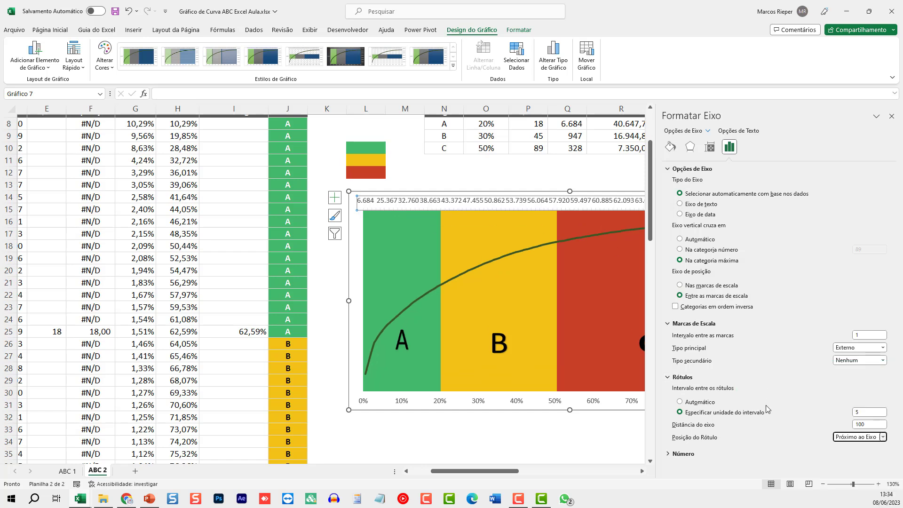
# Step: Reduce the secondary horizontal axis labels' font size to 7 and close the formatting pane
pyautogui.click(700, 453)
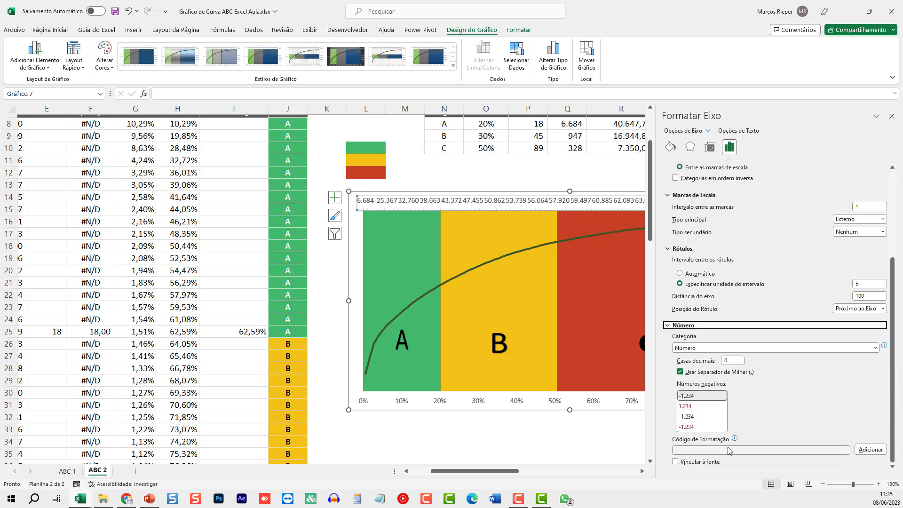
pyautogui.scroll(3, 724, 449)
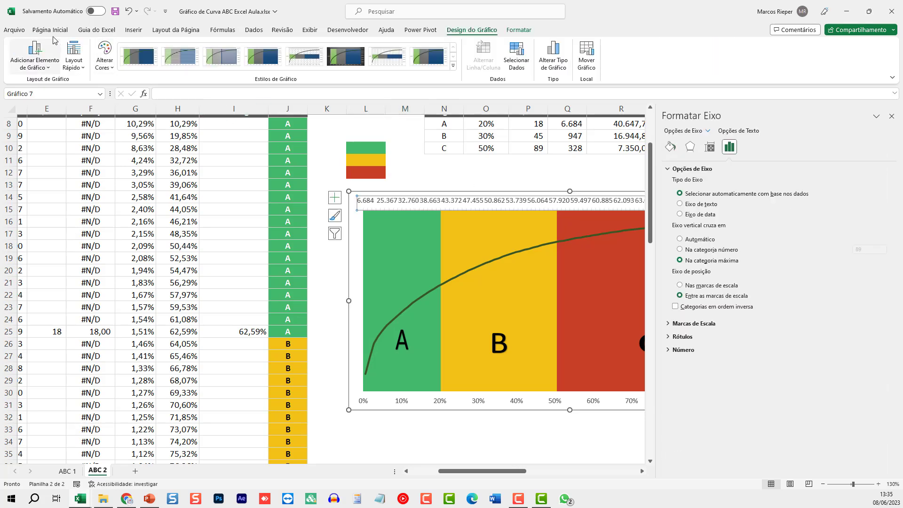
pyautogui.click(51, 31)
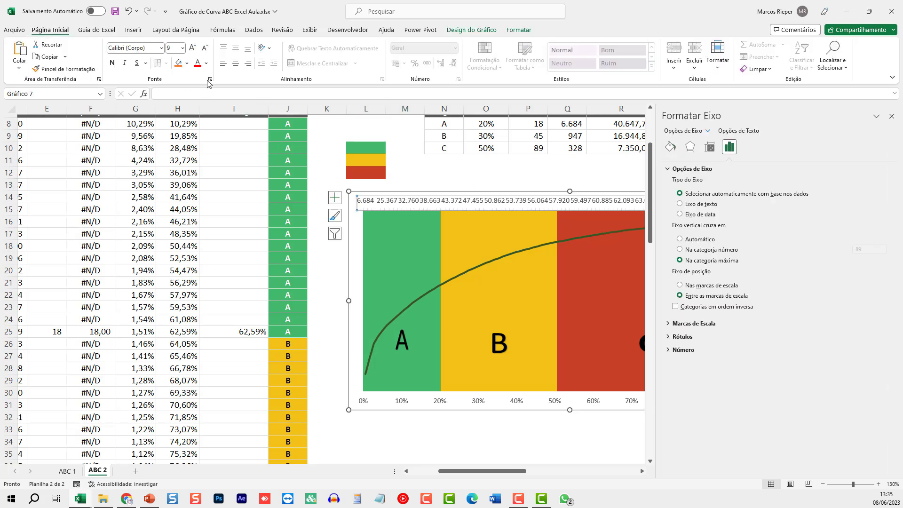
pyautogui.click(205, 49)
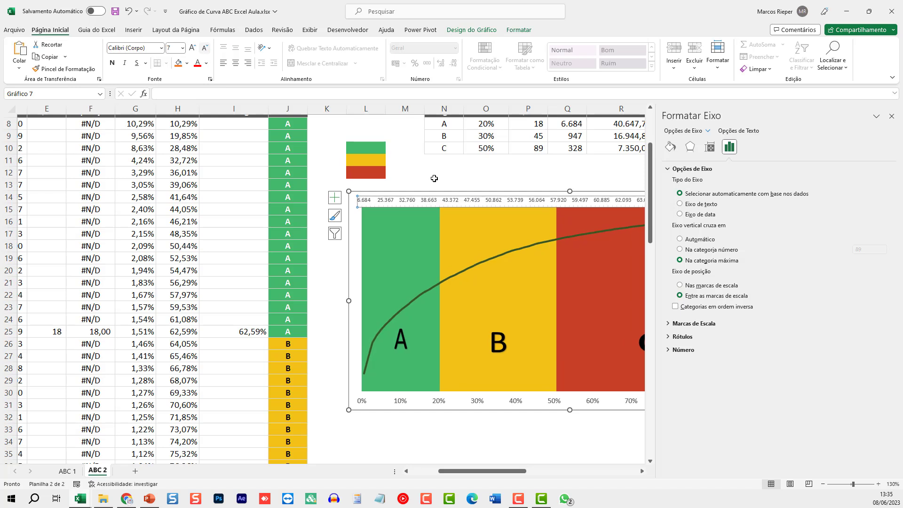
pyautogui.click(468, 184)
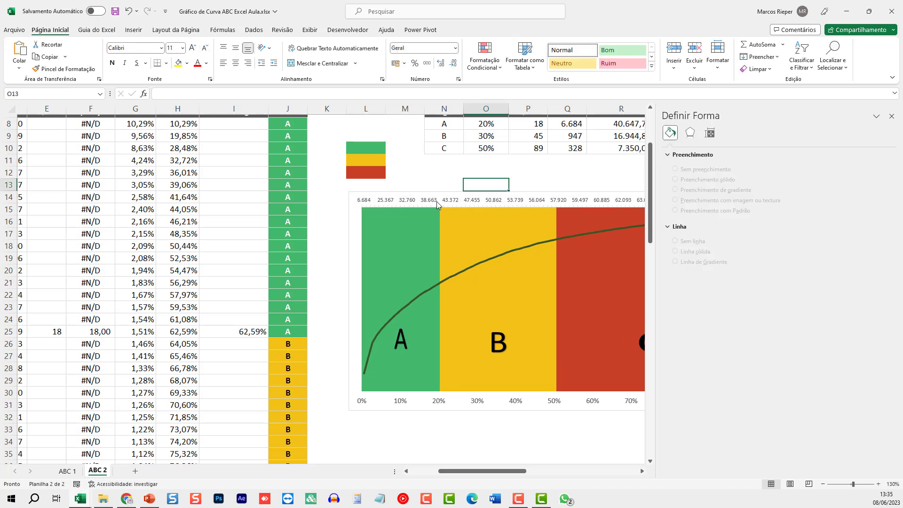
pyautogui.click(890, 116)
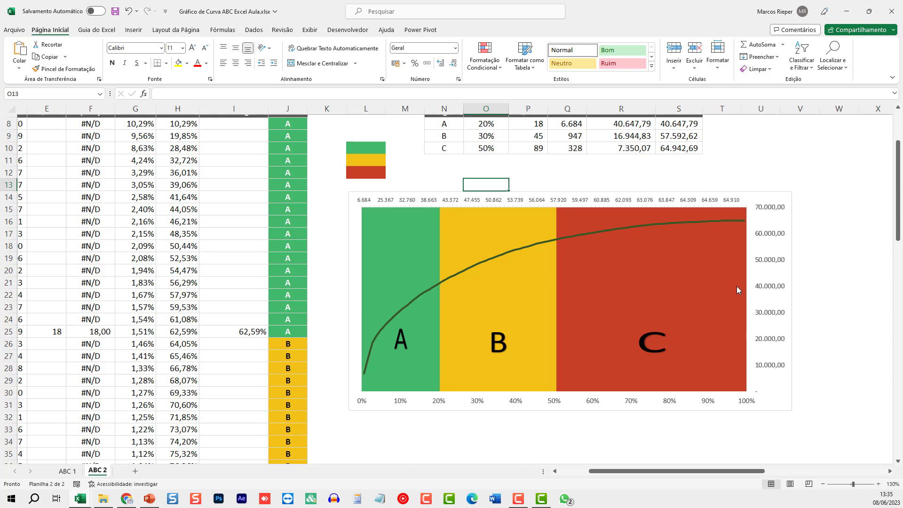
pyautogui.moveTo(435, 217)
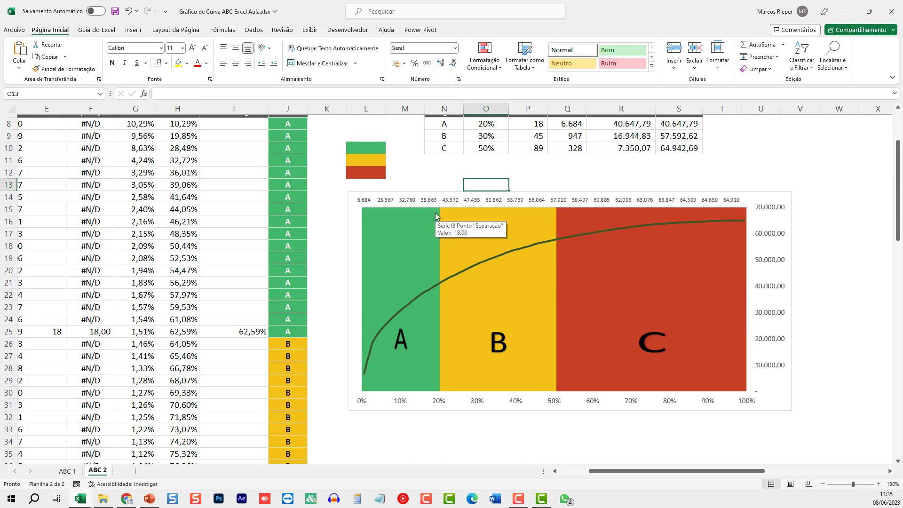
# Step: Open the ABC chart's data source settings and select the % Acum. series
pyautogui.moveTo(620, 479); pyautogui.dragTo(581, 477)
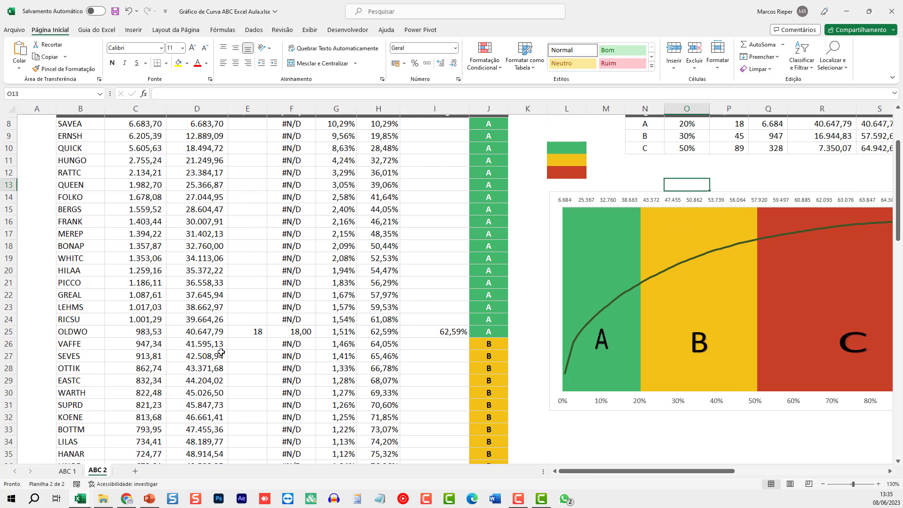
pyautogui.scroll(3, 221, 352)
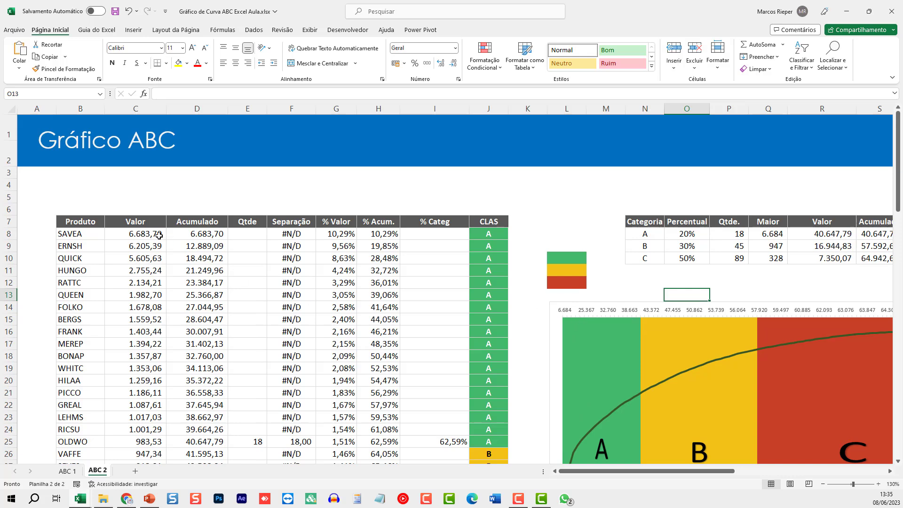
pyautogui.scroll(-2, 406, 378)
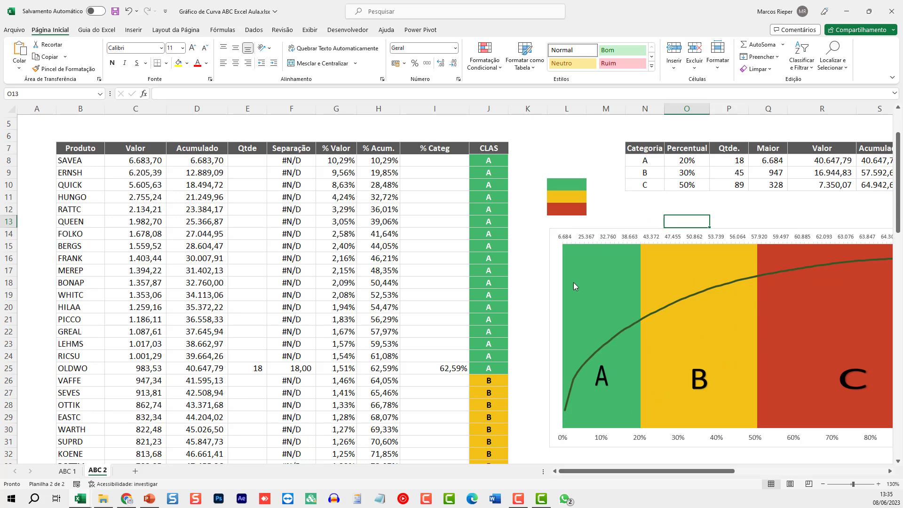
pyautogui.click(602, 239)
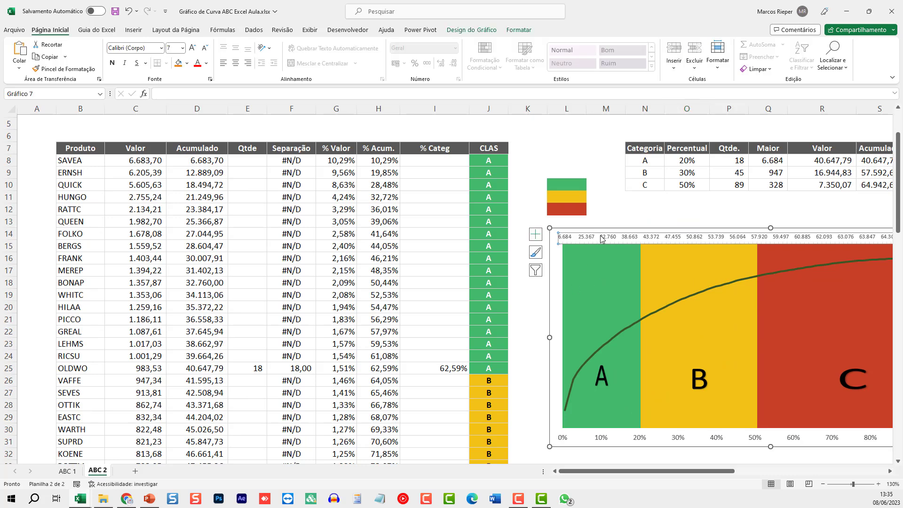
pyautogui.click(472, 30)
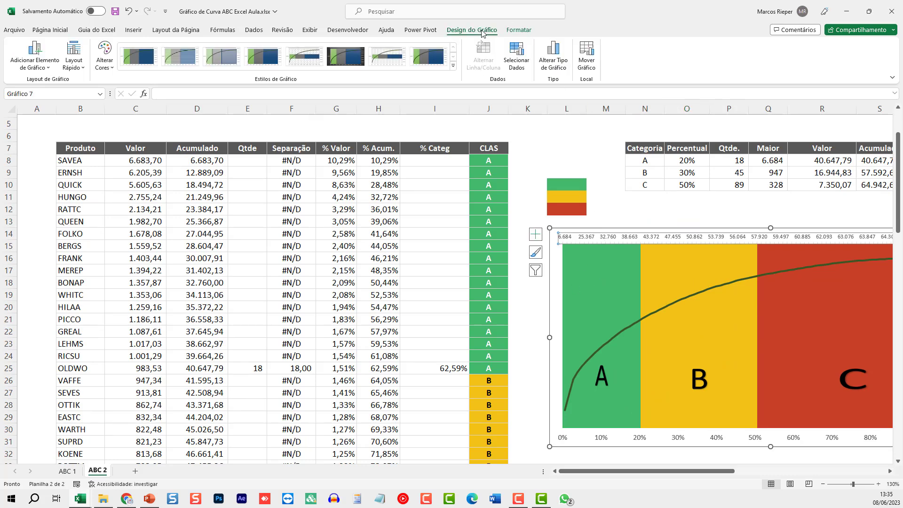
pyautogui.click(523, 60)
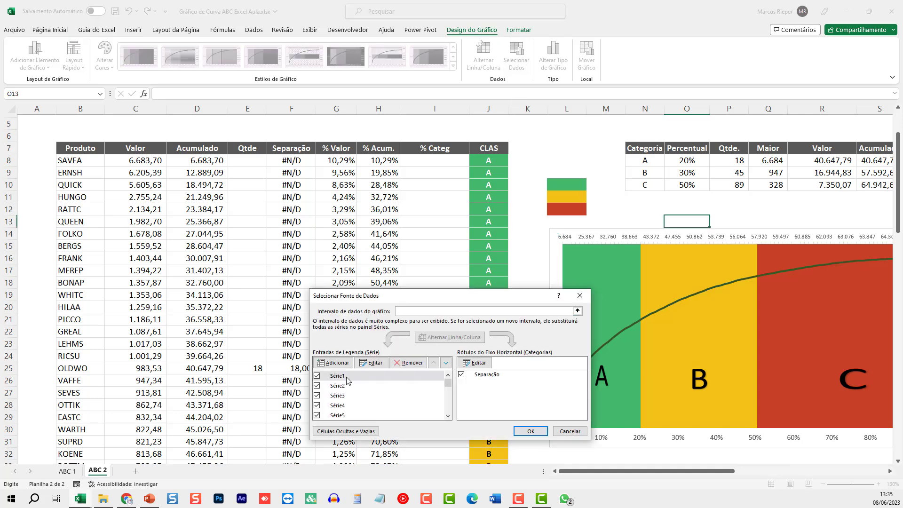
pyautogui.moveTo(447, 382); pyautogui.dragTo(447, 414)
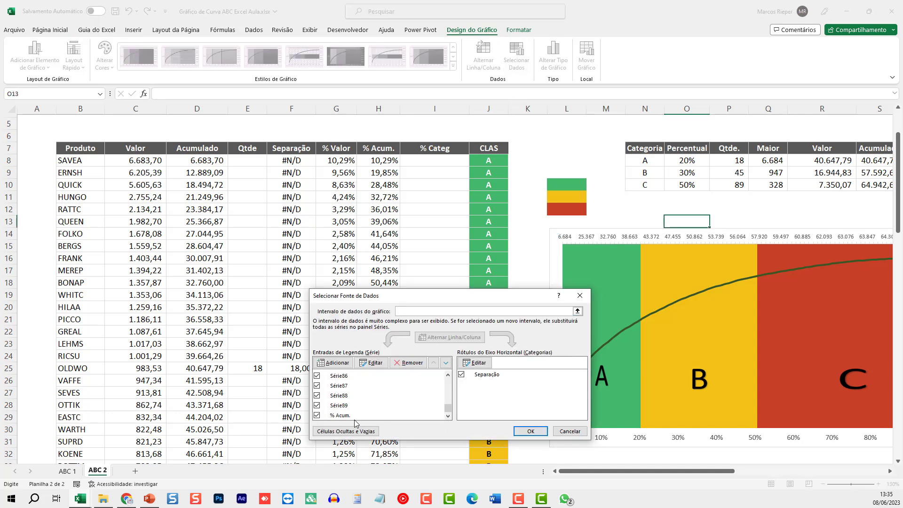
pyautogui.click(389, 414)
pyautogui.click(479, 376)
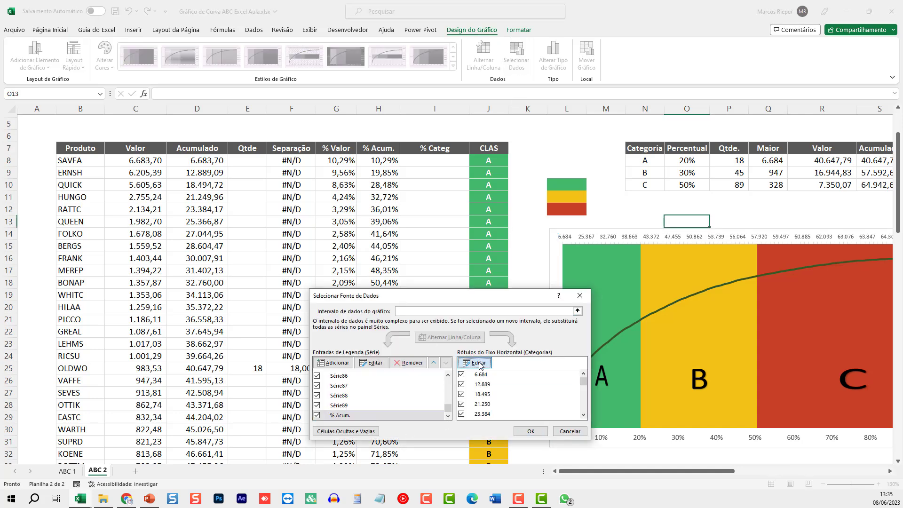
# Step: Set the % Acum. series' horizontal axis label range to the Valor cells C8:C96
pyautogui.click(476, 362)
pyautogui.scroll(-1, 282, 283)
pyautogui.click(197, 209)
pyautogui.hotkey('ctrl', 'Up')
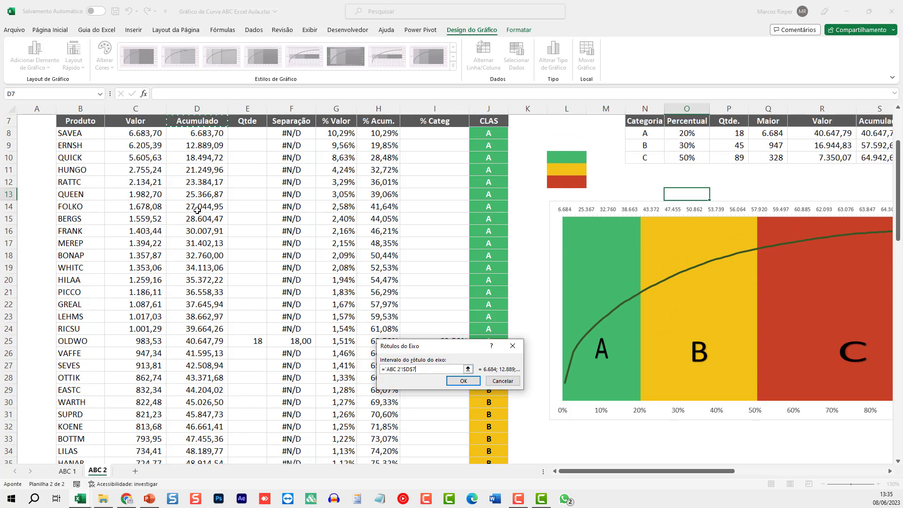
pyautogui.press('Down')
pyautogui.hotkey('ctrl', 'shift', 'Down')
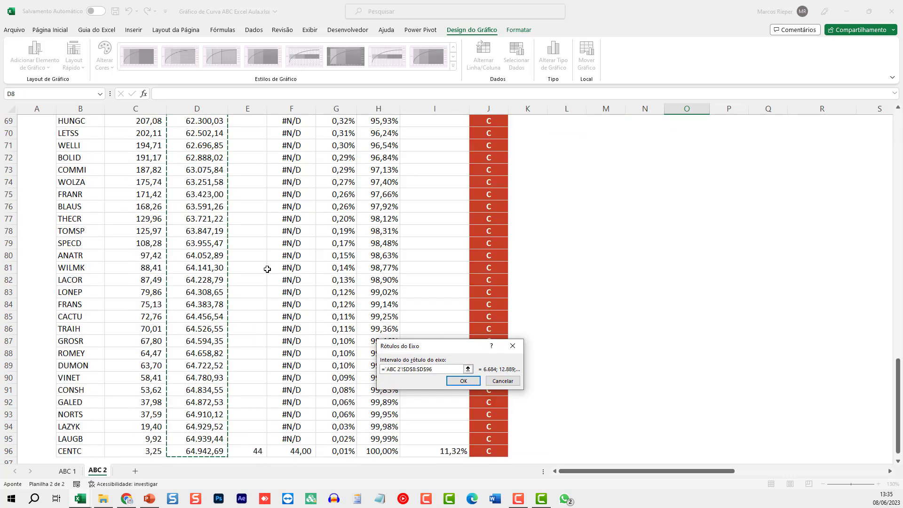
pyautogui.press('Left')
pyautogui.hotkey('ctrl', 'shift', 'Down')
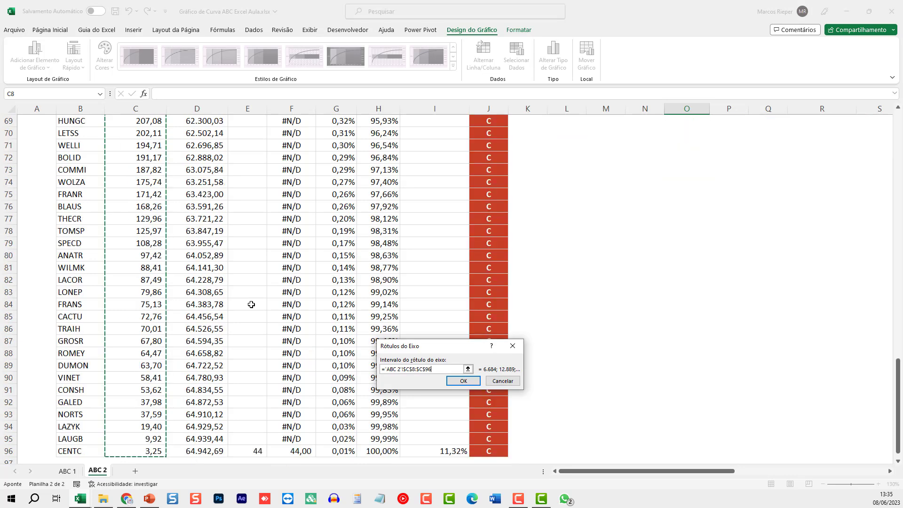
pyautogui.click(463, 381)
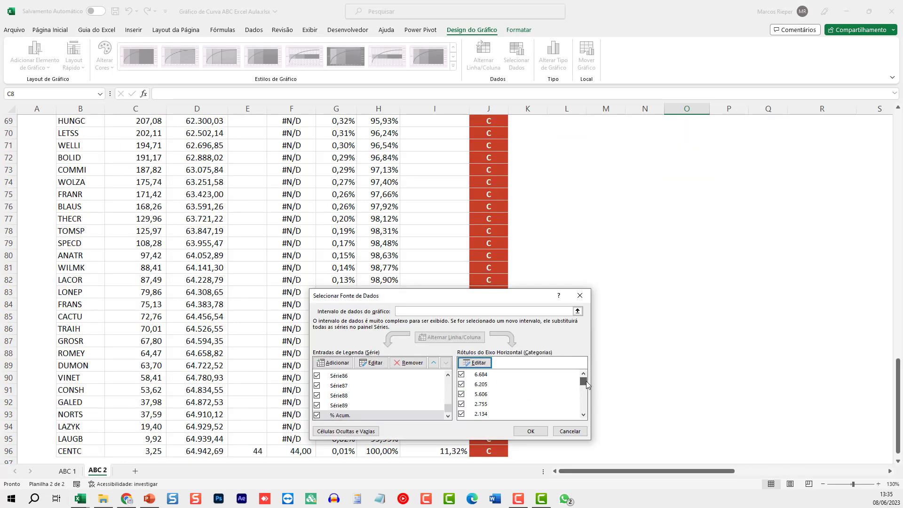
# Step: Apply the data source changes and return to the ABC chart
pyautogui.moveTo(583, 380); pyautogui.dragTo(584, 407)
pyautogui.click(531, 432)
pyautogui.click(597, 338)
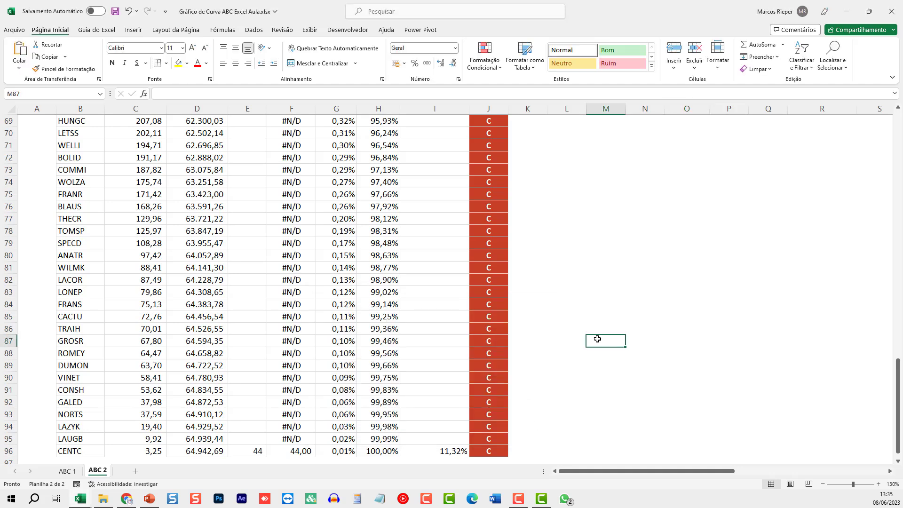
pyautogui.hotkey('ctrl', 'Home')
pyautogui.scroll(-1, 670, 377)
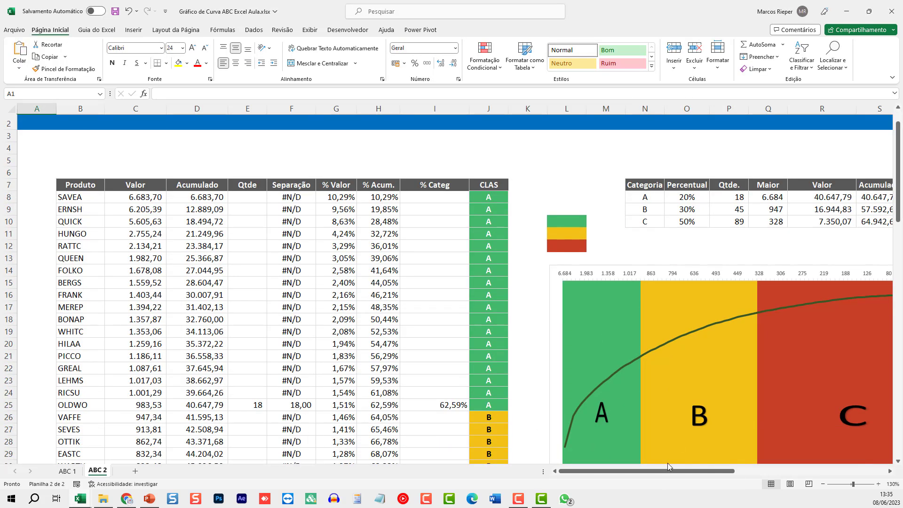
pyautogui.moveTo(648, 475); pyautogui.dragTo(699, 474)
pyautogui.scroll(-2, 719, 221)
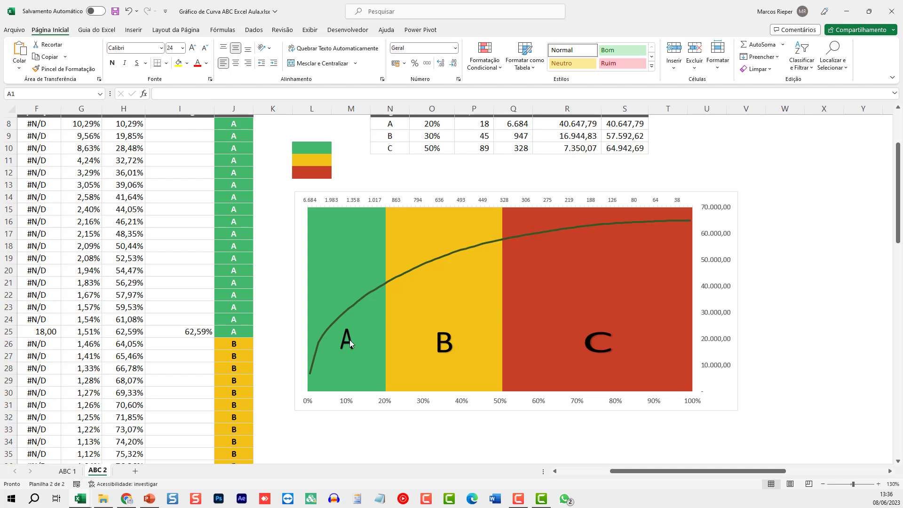
# Step: Add data labels to the green A, yellow B and red C bands of the chart
pyautogui.rightClick(352, 262)
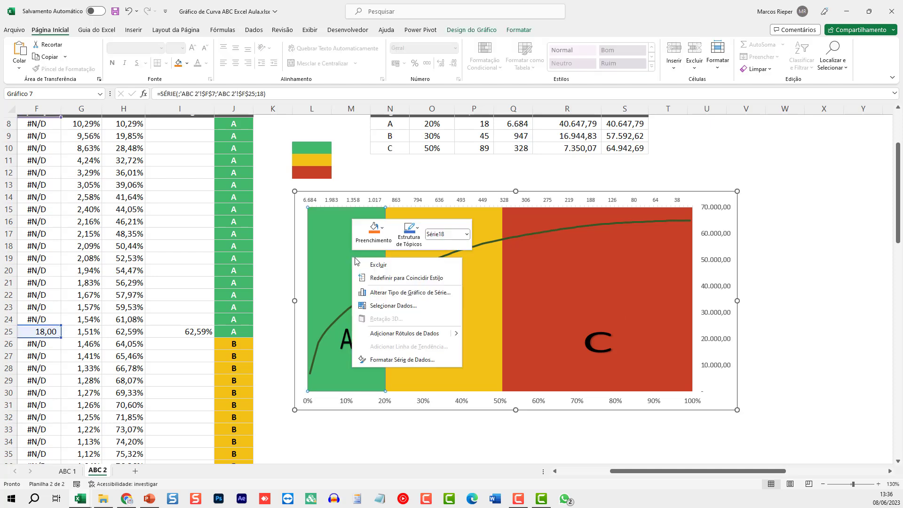
pyautogui.click(405, 333)
pyautogui.click(346, 300)
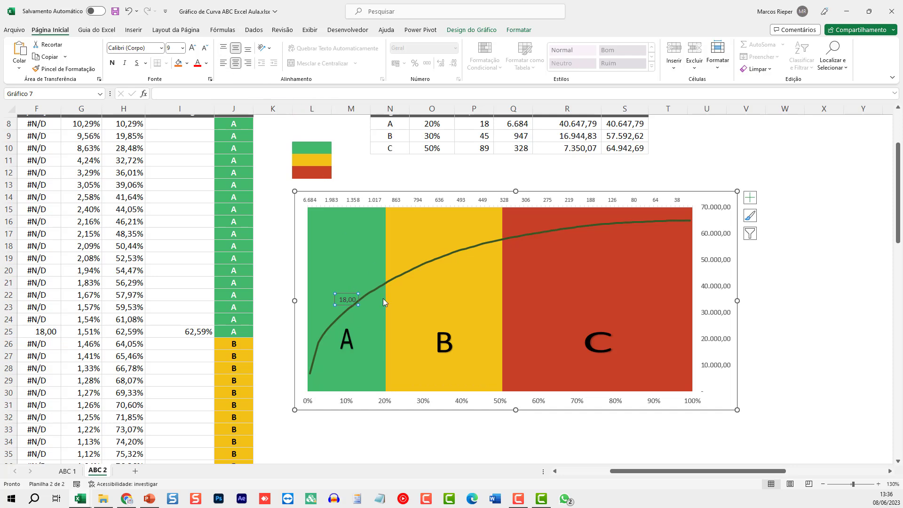
pyautogui.rightClick(434, 287)
pyautogui.click(475, 361)
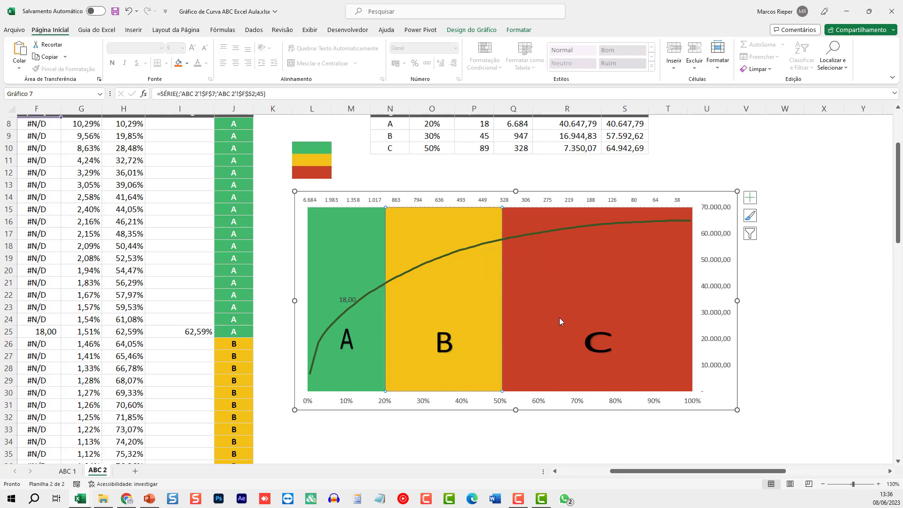
pyautogui.rightClick(597, 265)
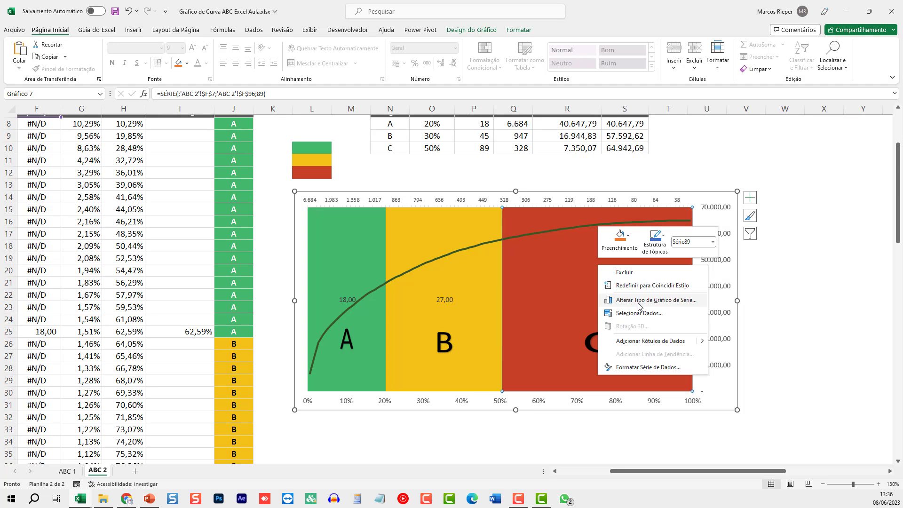
pyautogui.click(650, 340)
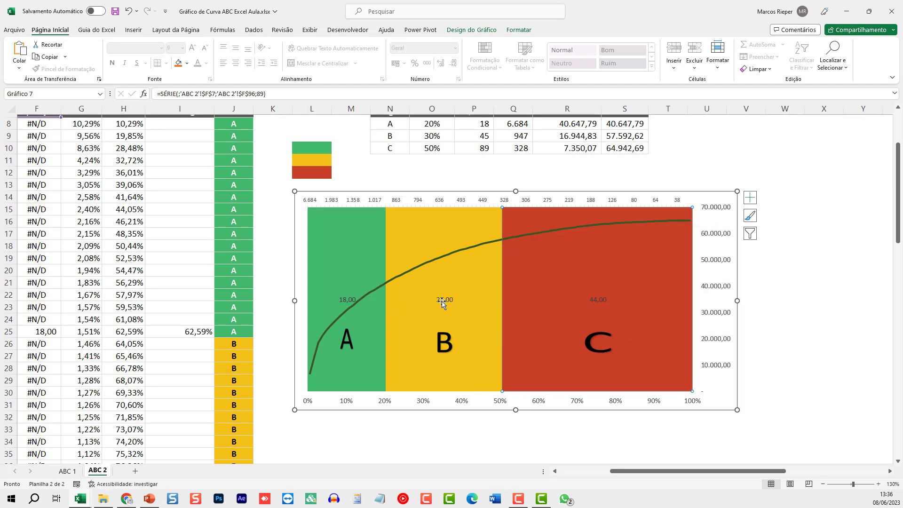
# Step: Format the A band's data label as Número with 0 decimal places
pyautogui.click(347, 299)
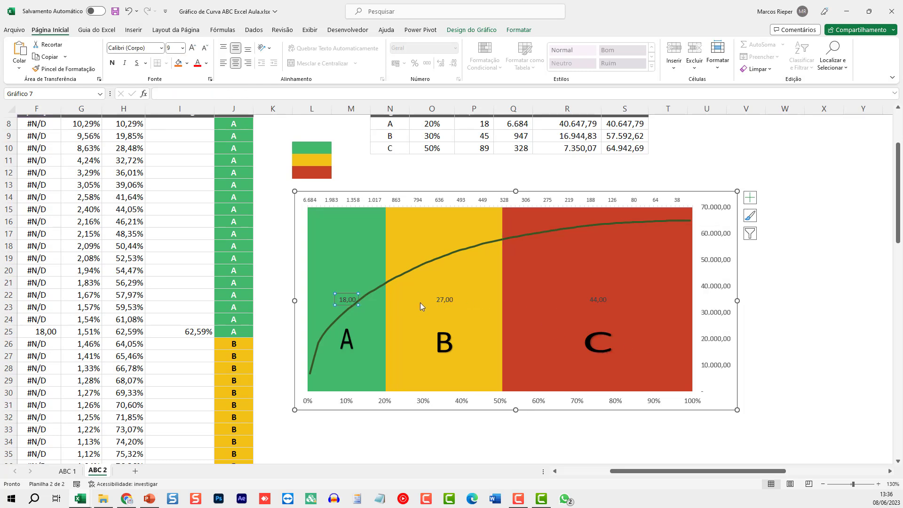
pyautogui.click(446, 300)
pyautogui.click(598, 298)
pyautogui.click(347, 299)
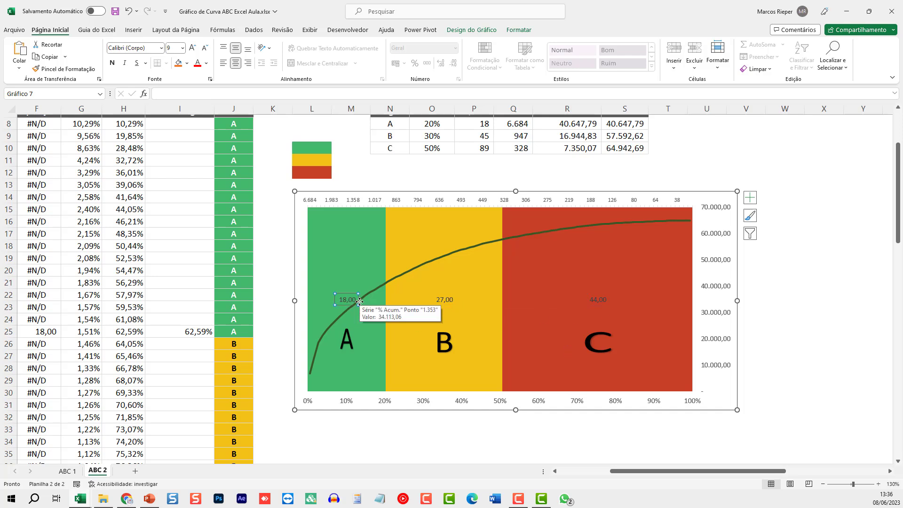
pyautogui.rightClick(347, 299)
pyautogui.press('Escape')
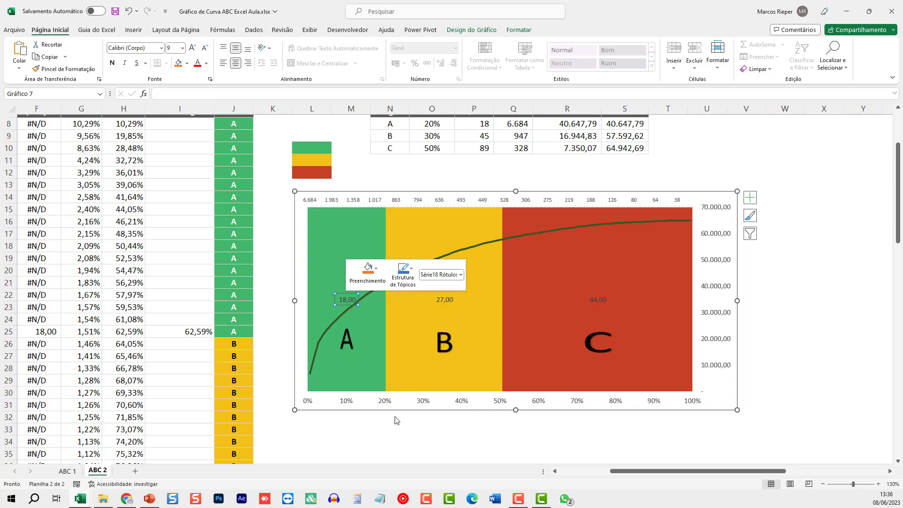
pyautogui.click(683, 337)
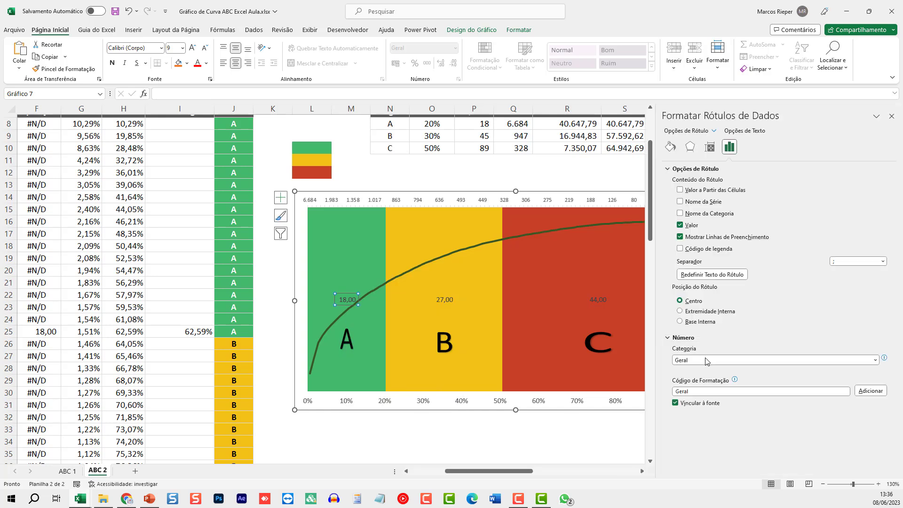
pyautogui.click(700, 360)
pyautogui.click(690, 379)
pyautogui.doubleClick(733, 372)
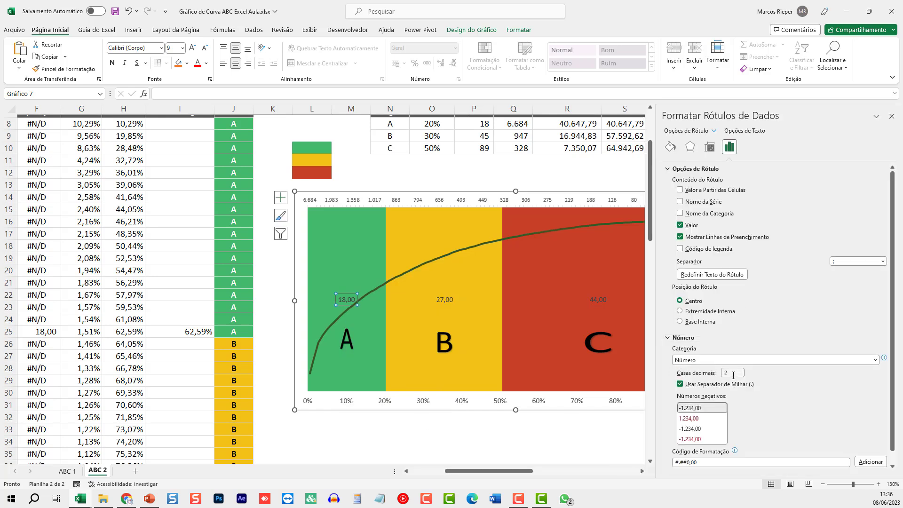
pyautogui.write('0')
# Step: Format the B band's data label as Número with 0 decimal places
pyautogui.click(444, 300)
pyautogui.click(717, 361)
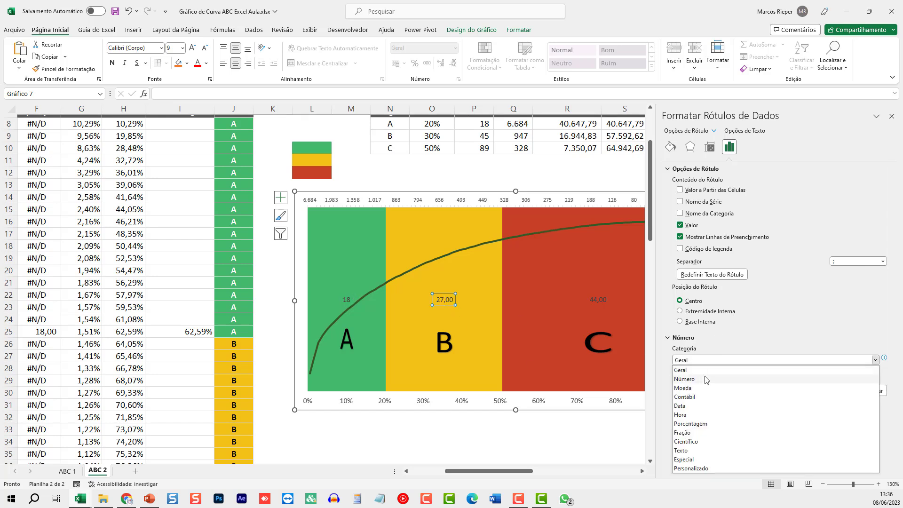
pyautogui.click(705, 379)
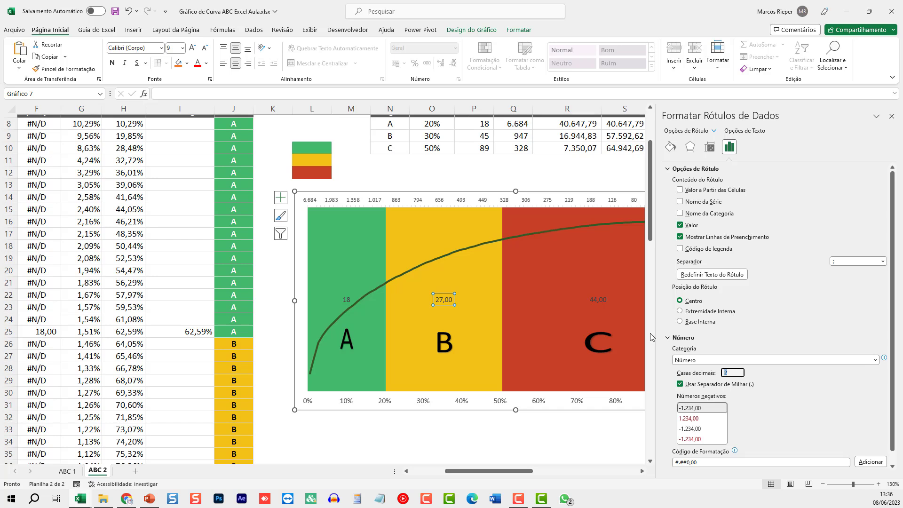
pyautogui.write('0')
# Step: Format the C band's data label as Número with 0 decimal places
pyautogui.click(597, 299)
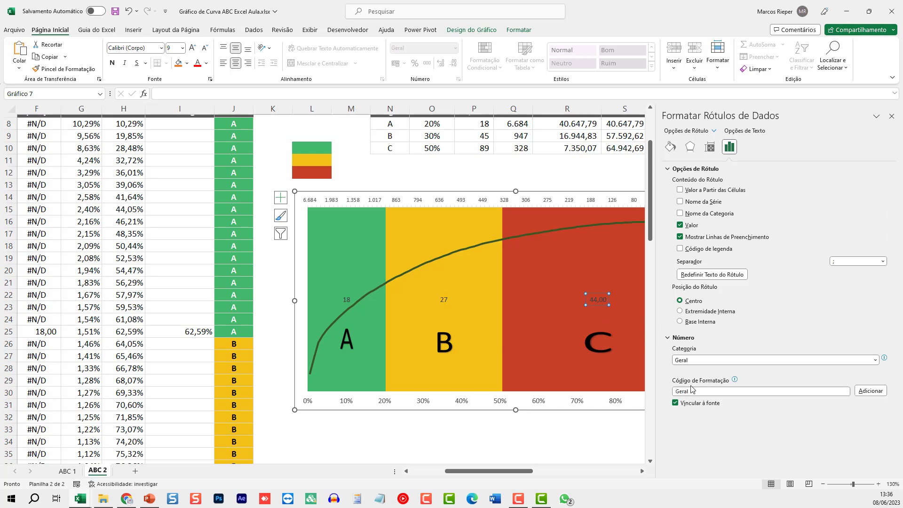
pyautogui.click(703, 361)
pyautogui.click(708, 379)
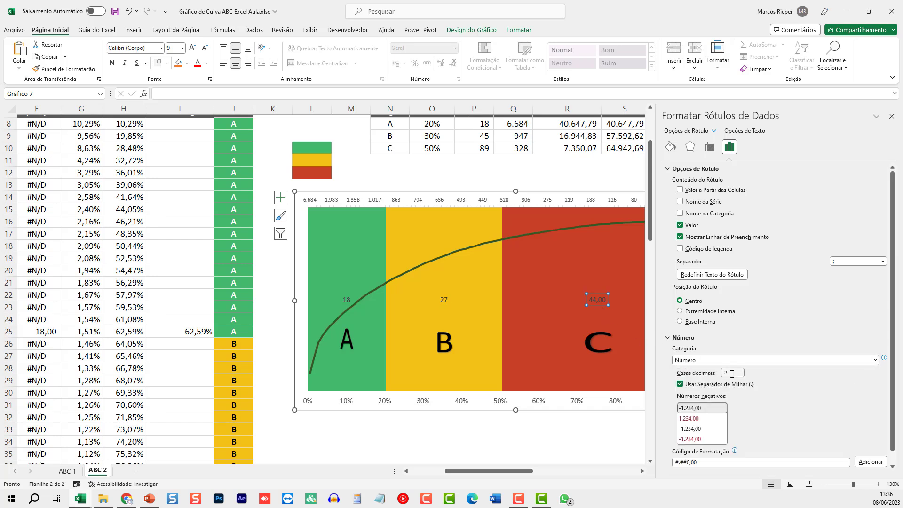
pyautogui.doubleClick(731, 374)
# Step: Close the formatting pane and add data labels to the % Acum. curve line
pyautogui.click(371, 289)
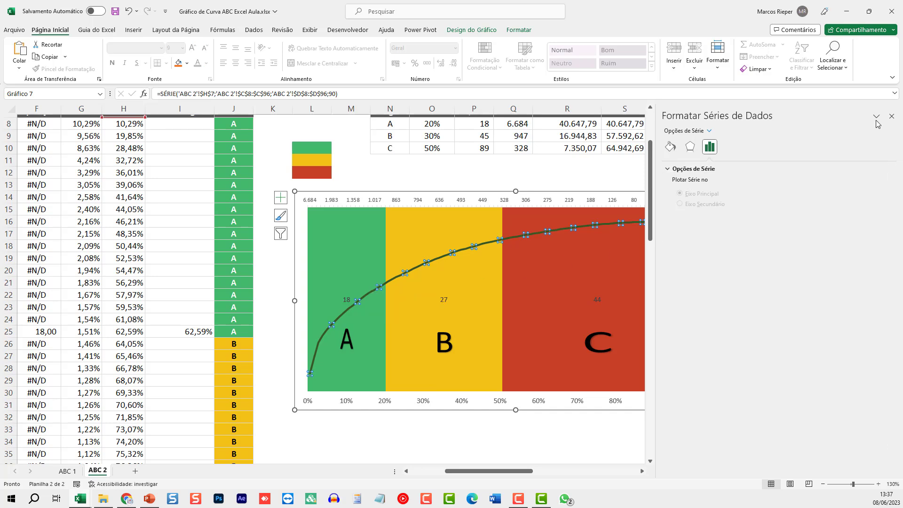
pyautogui.click(891, 115)
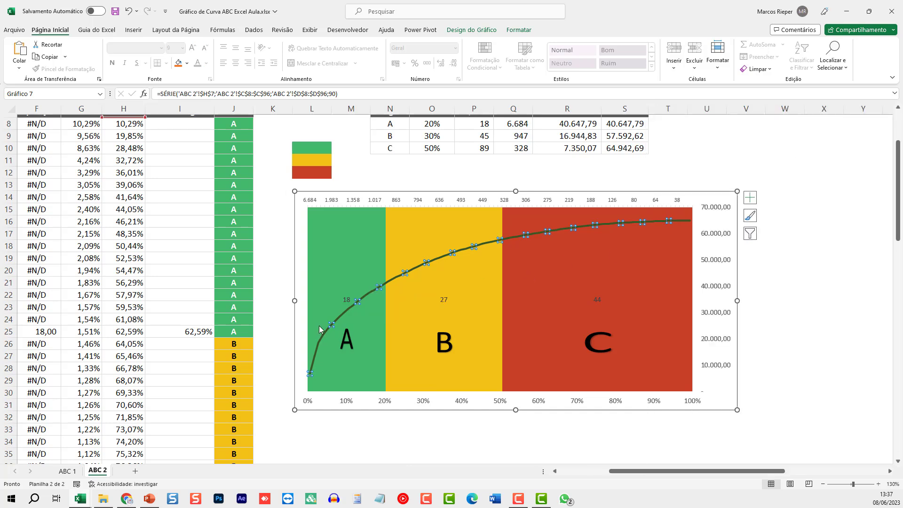
pyautogui.rightClick(372, 295)
pyautogui.click(414, 366)
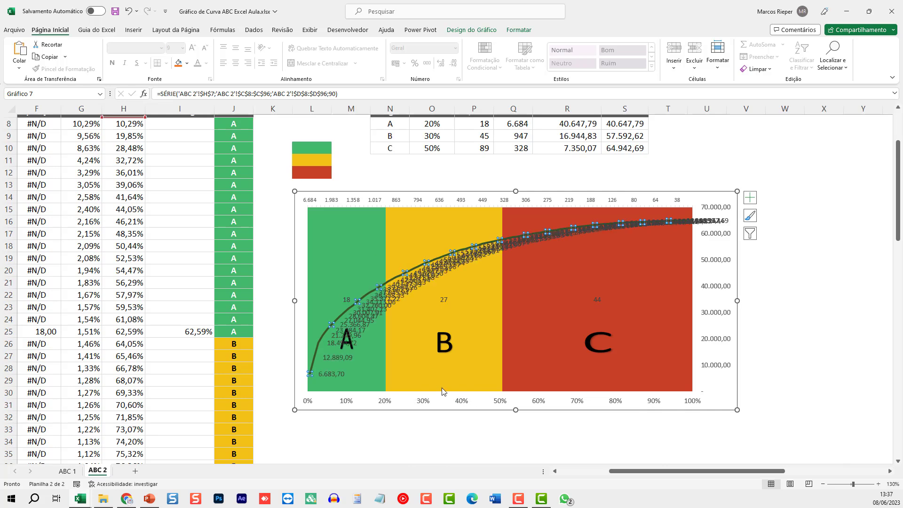
# Step: Set the % Acum. curve's data labels to take their values from cells I8:I96 of the ABC 2 sheet
pyautogui.rightClick(386, 301)
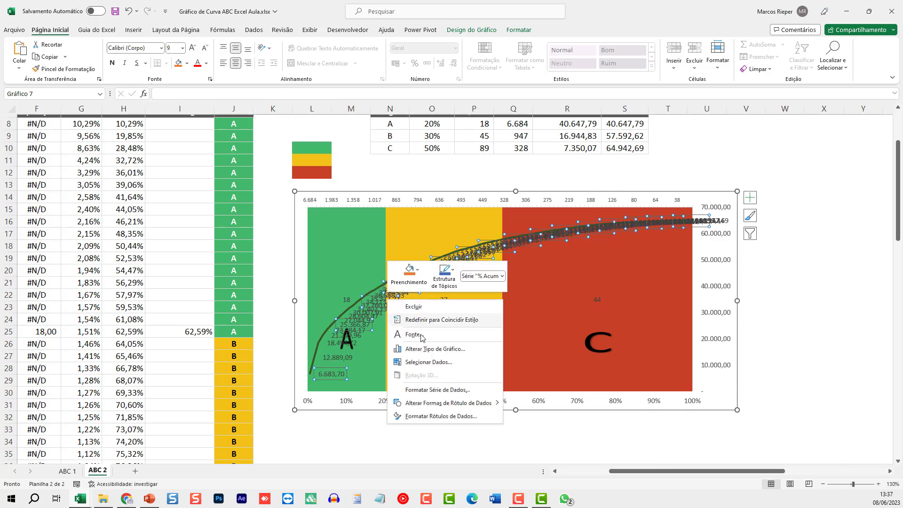
pyautogui.click(430, 417)
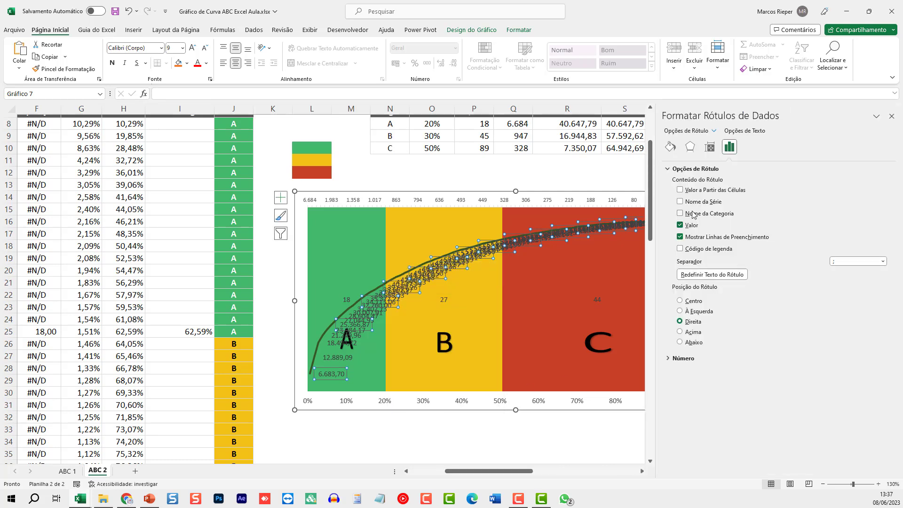
pyautogui.click(698, 193)
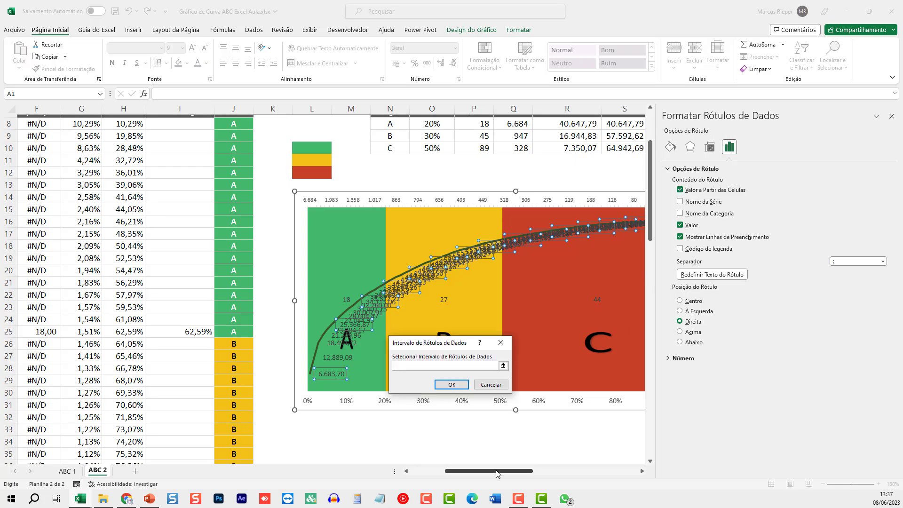
pyautogui.moveTo(499, 470); pyautogui.dragTo(463, 470)
pyautogui.click(244, 312)
pyautogui.scroll(3, 448, 335)
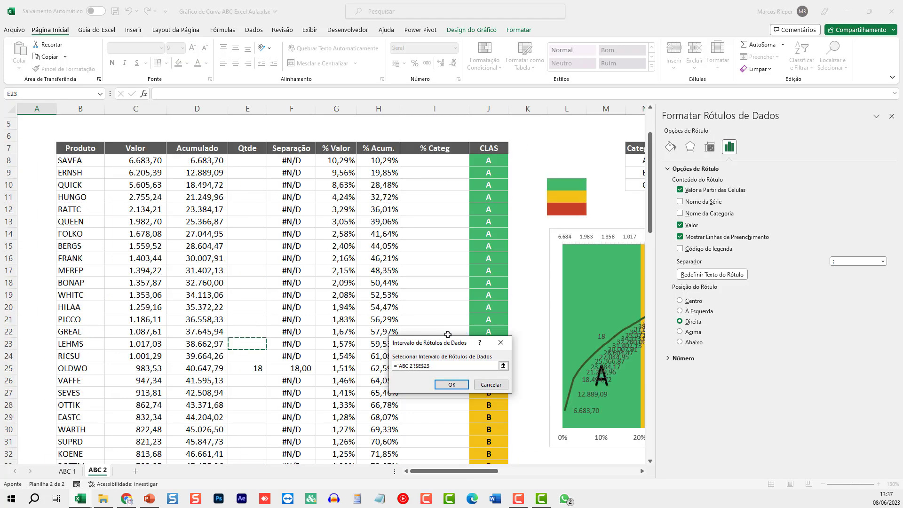
pyautogui.click(433, 234)
pyautogui.scroll(-19, 441, 409)
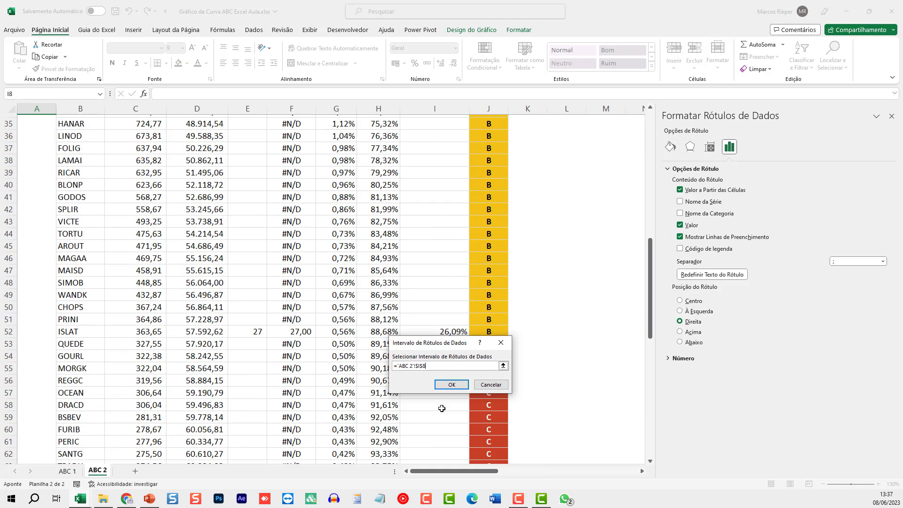
pyautogui.scroll(-5, 441, 417)
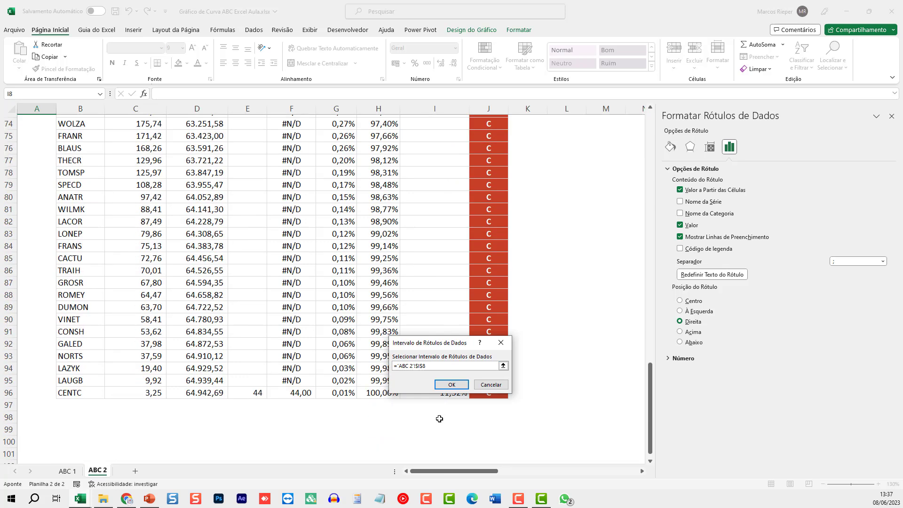
pyautogui.moveTo(445, 348); pyautogui.dragTo(300, 323)
pyautogui.keyDown('shift'); pyautogui.click(435, 392); pyautogui.keyUp('shift')
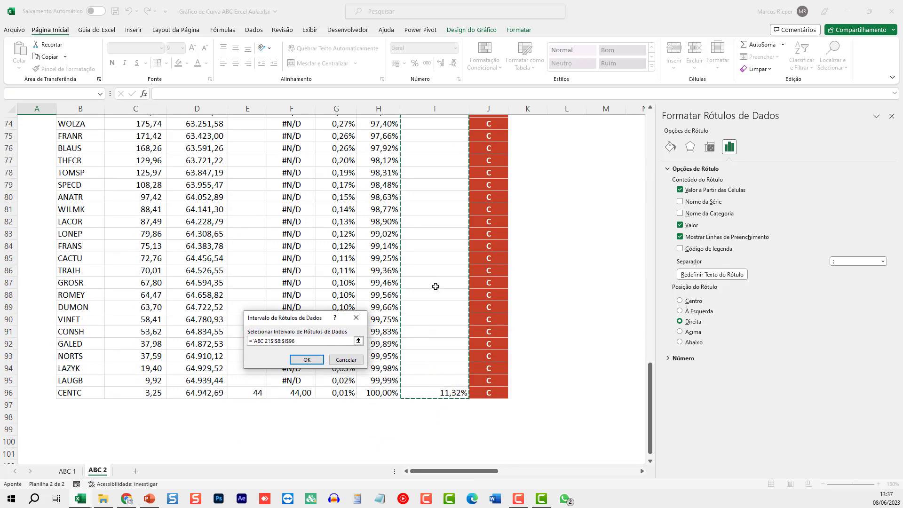
pyautogui.click(307, 359)
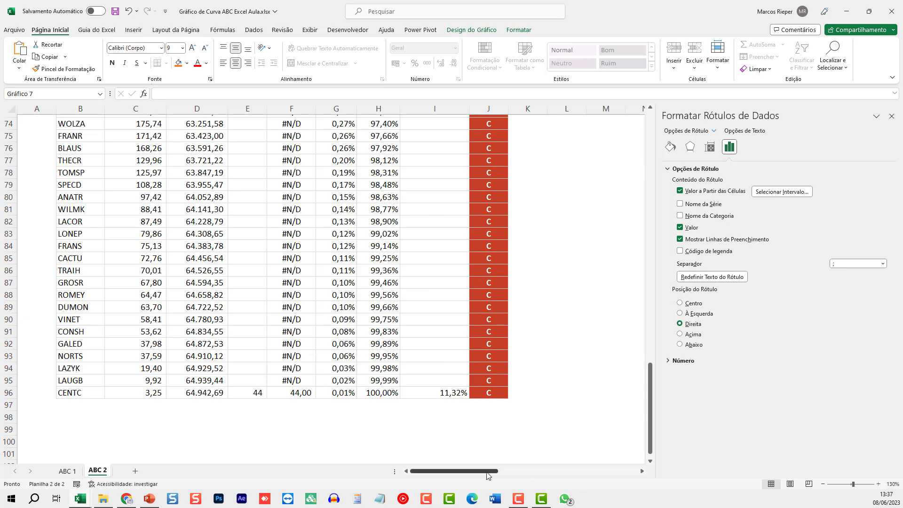
# Step: Remove the series value from the curve's data labels, leaving only the cell-range values, and close the formatting pane
pyautogui.moveTo(490, 470)
pyautogui.mouseDown()
pyautogui.moveTo(564, 476)
pyautogui.moveTo(498, 476)
pyautogui.mouseUp()
pyautogui.scroll(20, 468, 378)
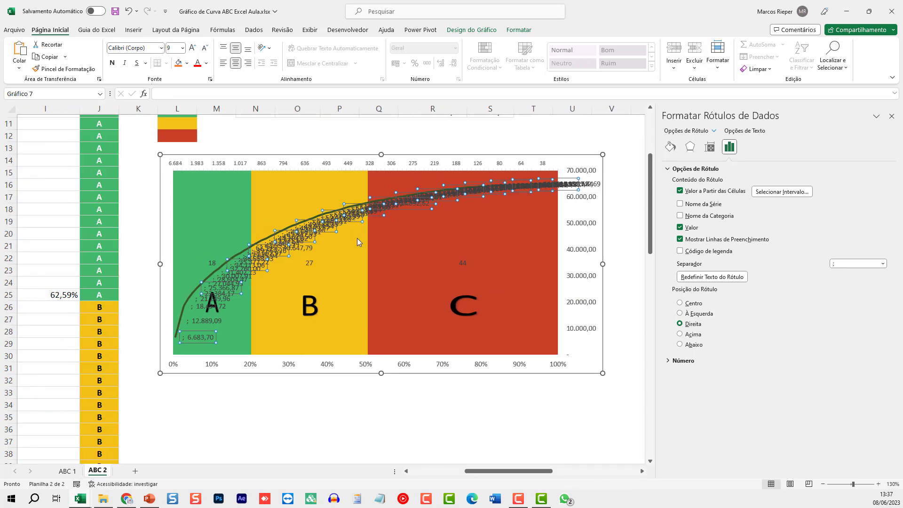
pyautogui.click(680, 227)
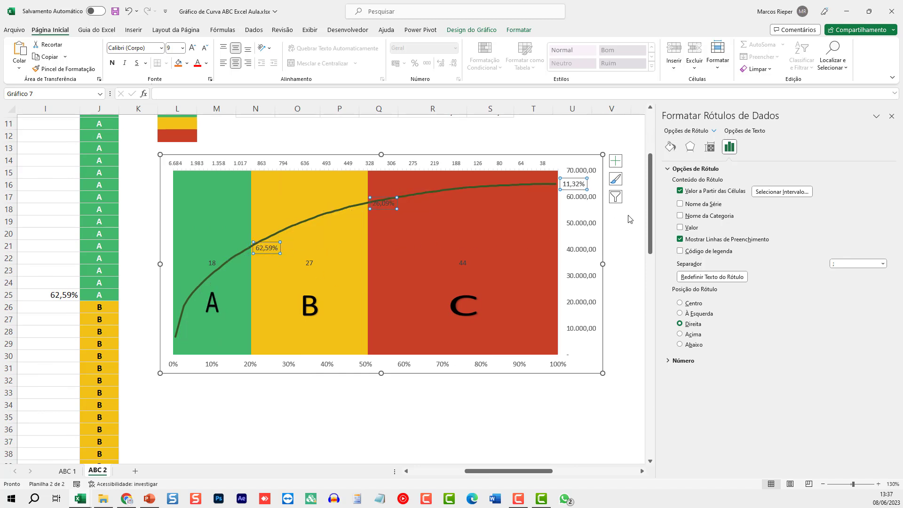
pyautogui.click(891, 116)
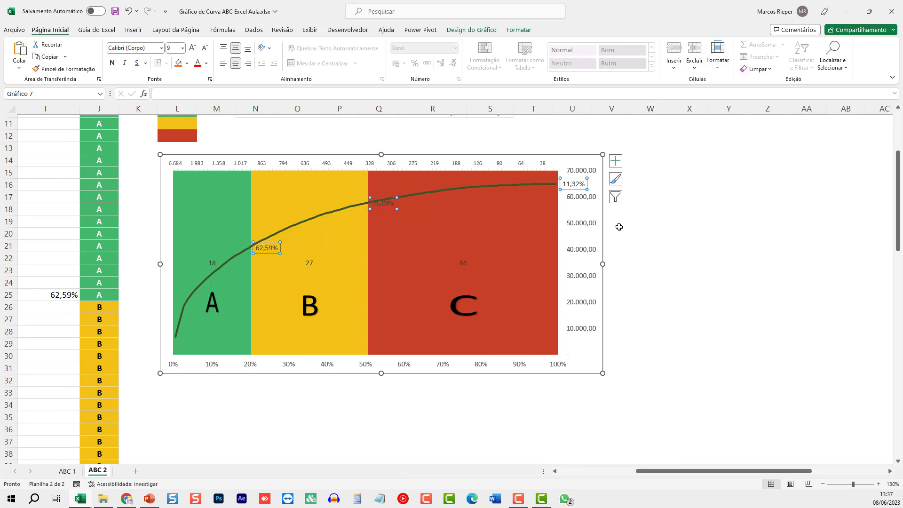
pyautogui.click(674, 223)
# Step: Give the curve's percentage data labels a solid gray fill
pyautogui.click(266, 249)
pyautogui.click(277, 248)
pyautogui.click(271, 254)
pyautogui.rightClick(272, 254)
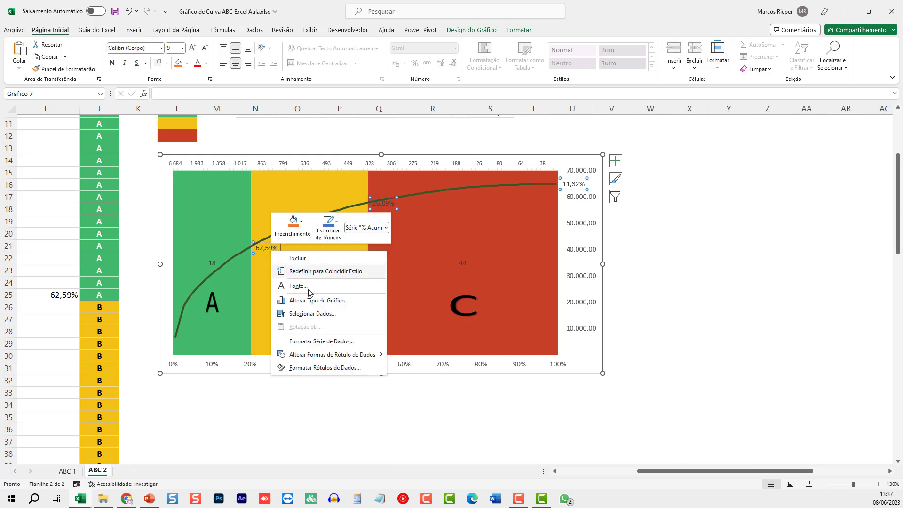
pyautogui.click(316, 368)
pyautogui.click(670, 147)
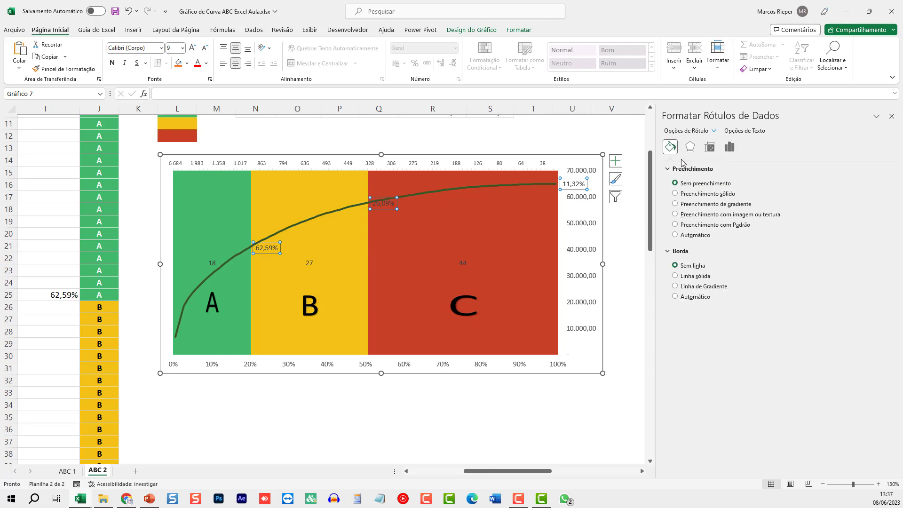
pyautogui.click(692, 195)
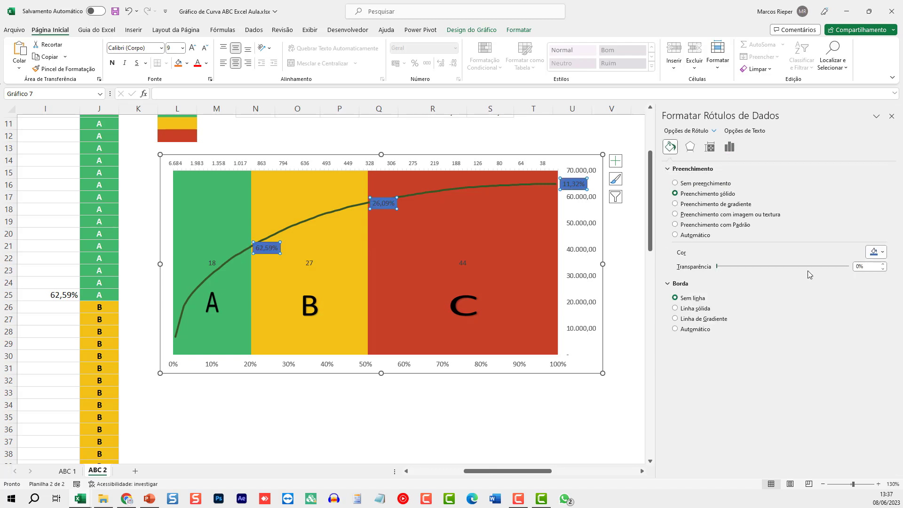
pyautogui.click(876, 252)
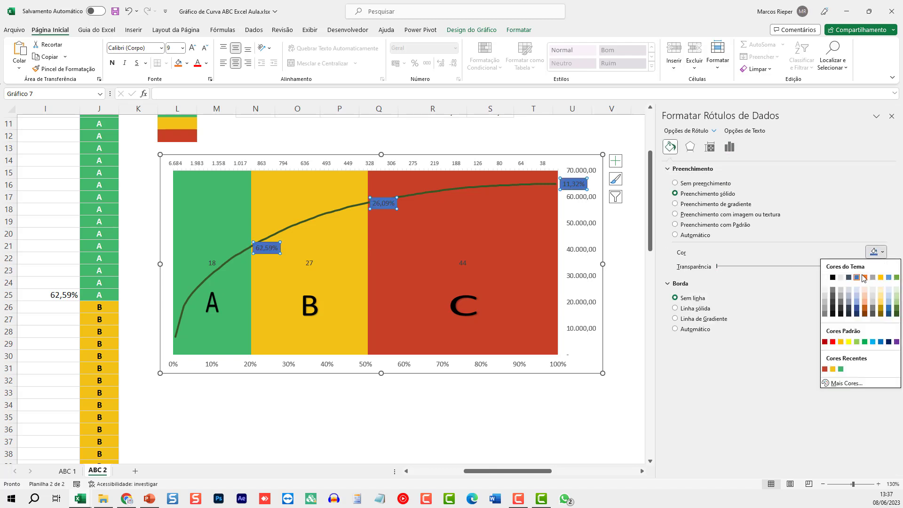
pyautogui.click(832, 290)
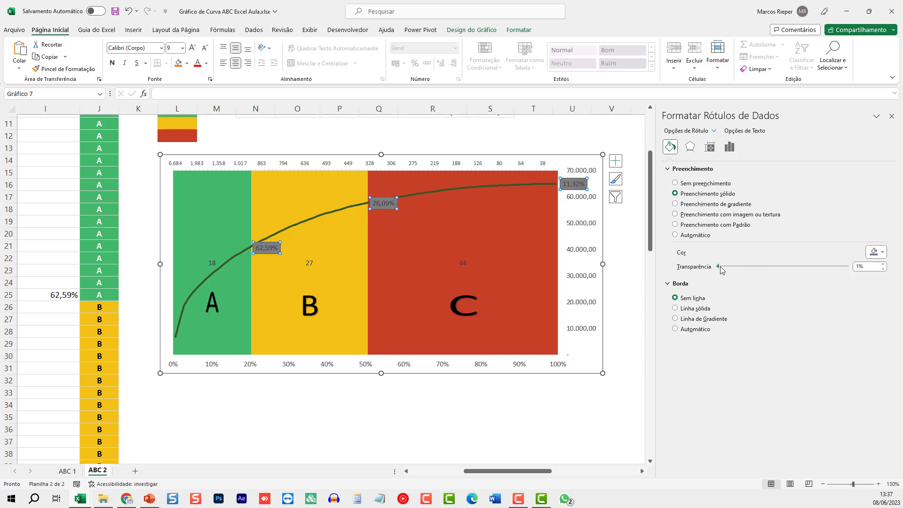
# Step: Set the curve labels' fill transparency to 43% and position the labels below the line
pyautogui.moveTo(718, 267); pyautogui.dragTo(773, 267)
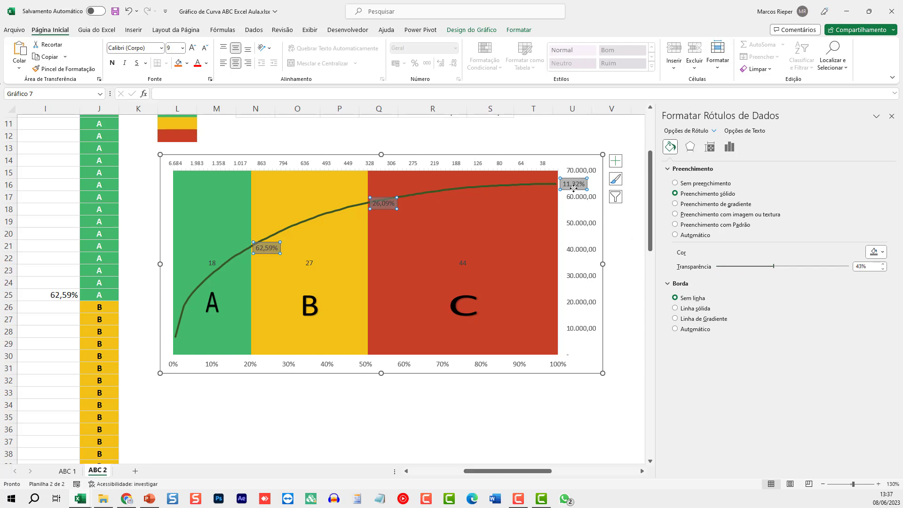
pyautogui.click(729, 150)
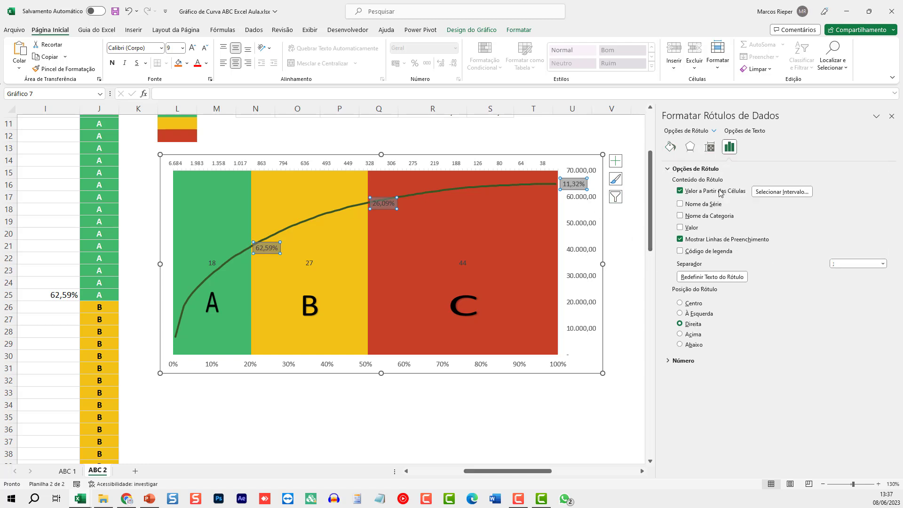
pyautogui.click(688, 346)
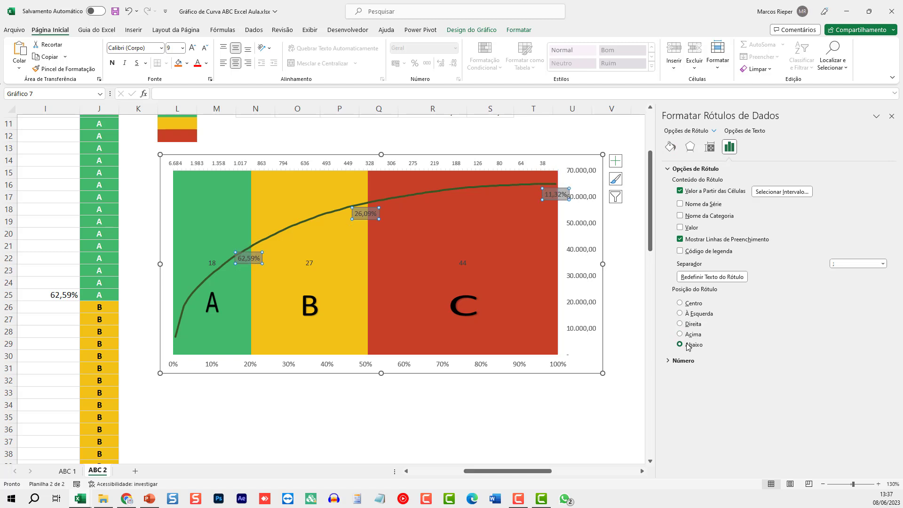
# Step: Set the font size of the C and B bands' data labels to 16
pyautogui.click(464, 265)
pyautogui.click(194, 48)
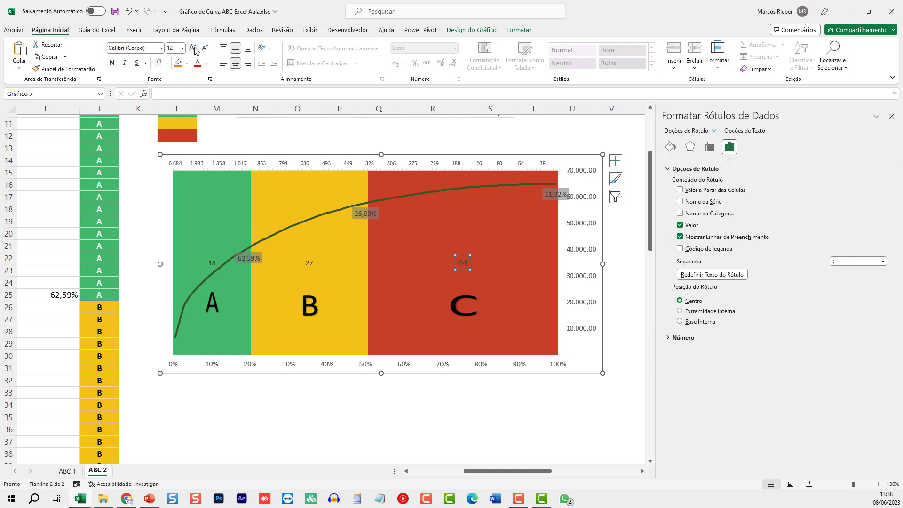
pyautogui.click(194, 48)
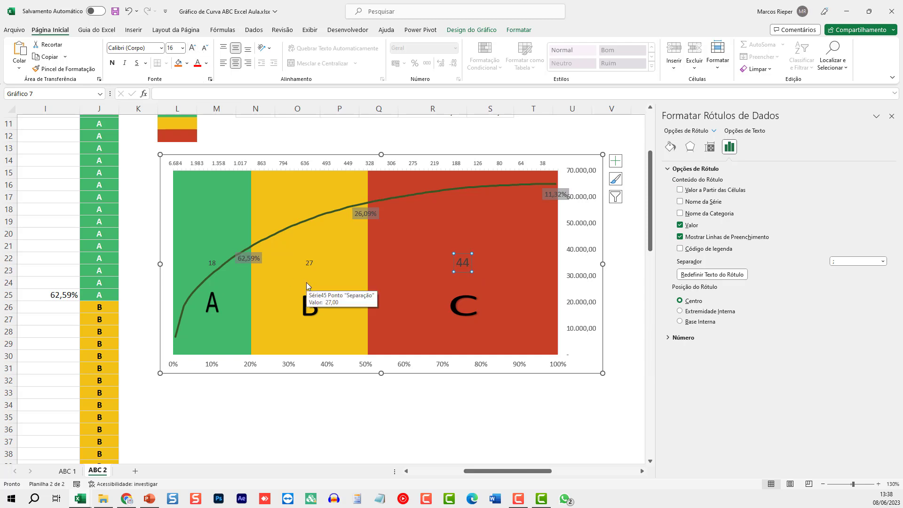
pyautogui.click(309, 263)
pyautogui.click(174, 48)
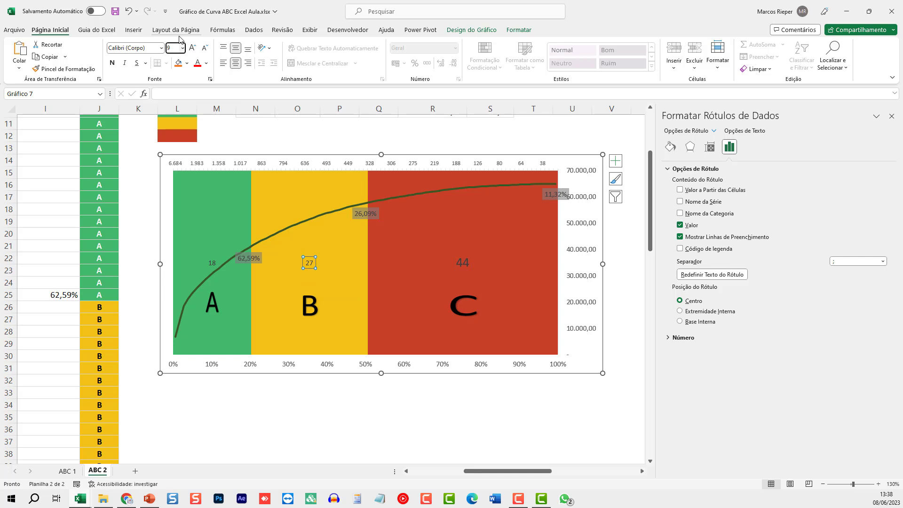
pyautogui.write('16')
pyautogui.press('Return')
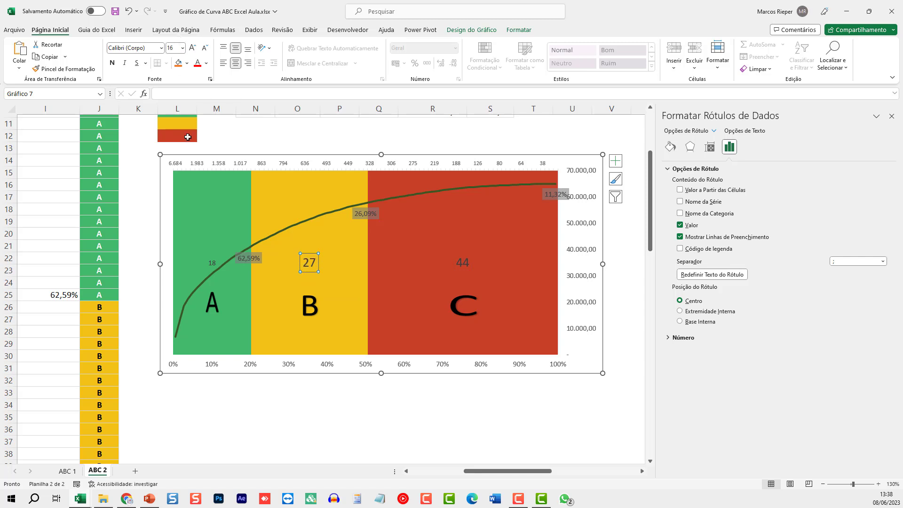
# Step: Set the font size of the A band's data label to 16 and close the formatting pane
pyautogui.click(210, 263)
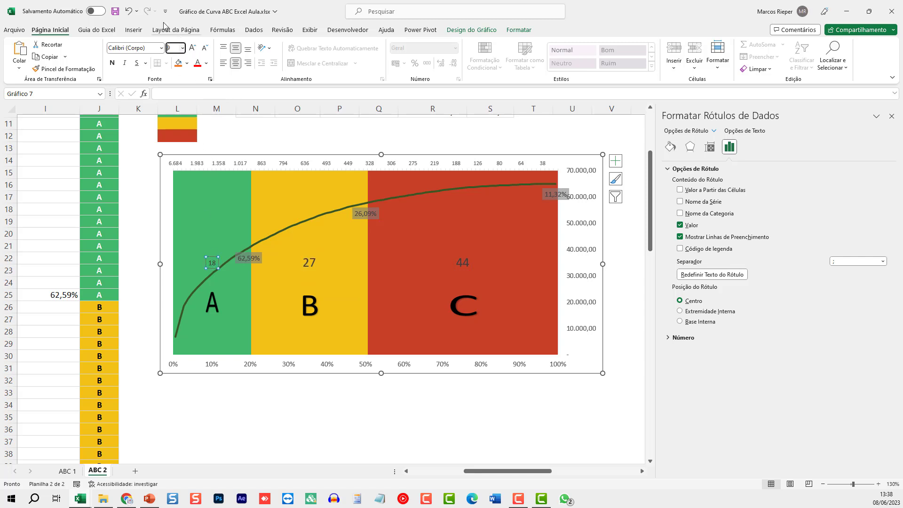
pyautogui.write('16')
pyautogui.press('Return')
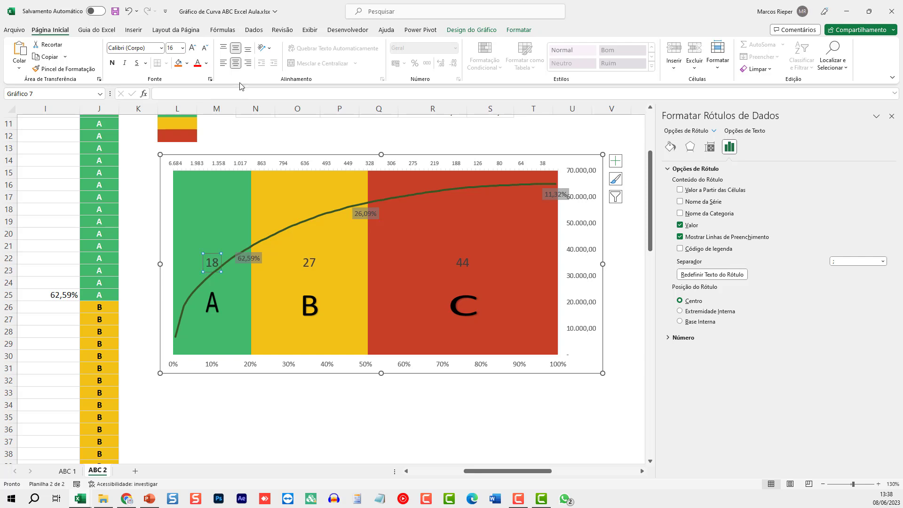
pyautogui.click(890, 117)
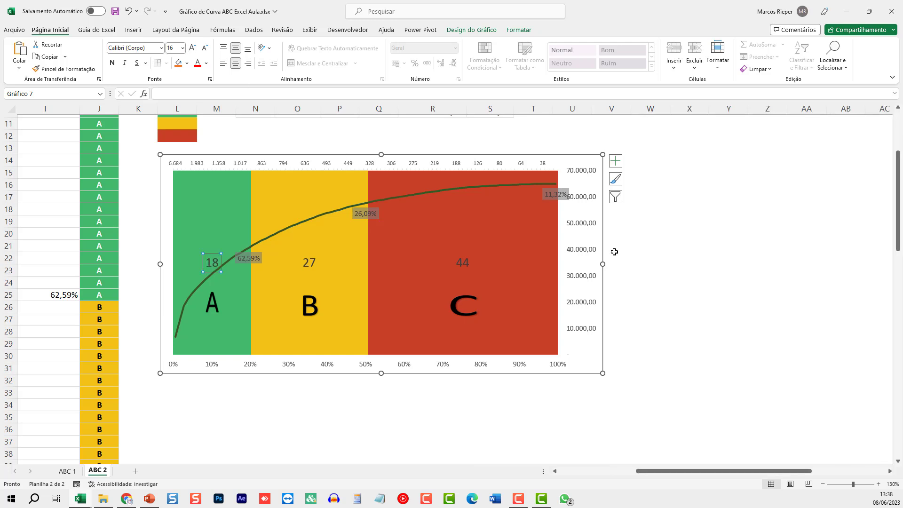
pyautogui.click(683, 258)
# Step: Format the chart's vertical value axis numbers with 0 decimal places
pyautogui.click(588, 201)
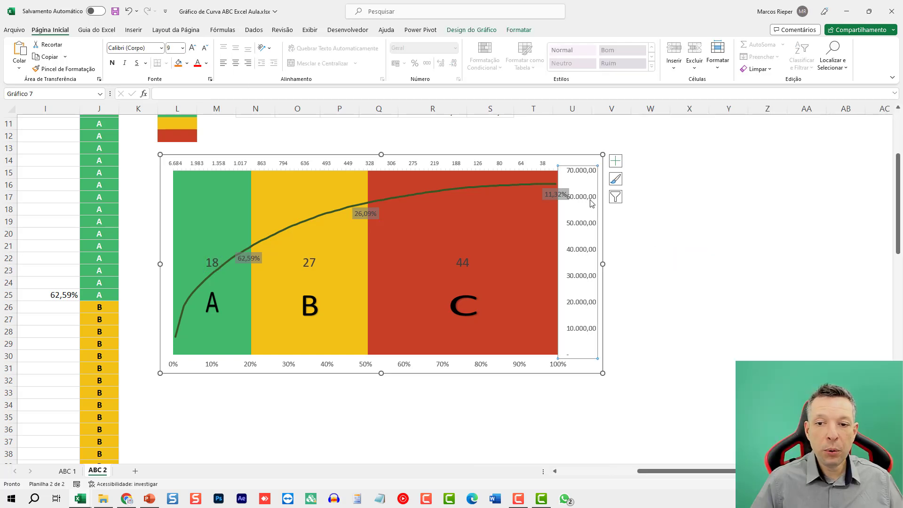
pyautogui.rightClick(589, 200)
pyautogui.click(628, 316)
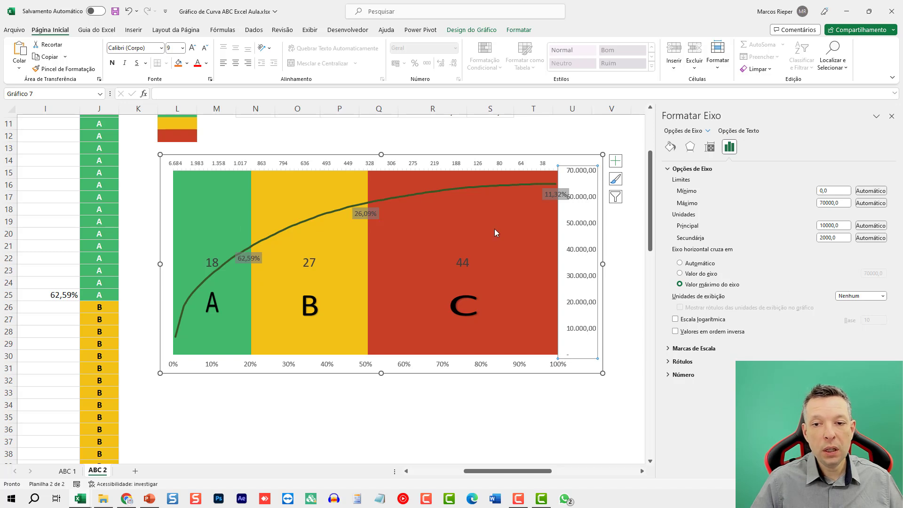
pyautogui.click(682, 375)
pyautogui.doubleClick(726, 409)
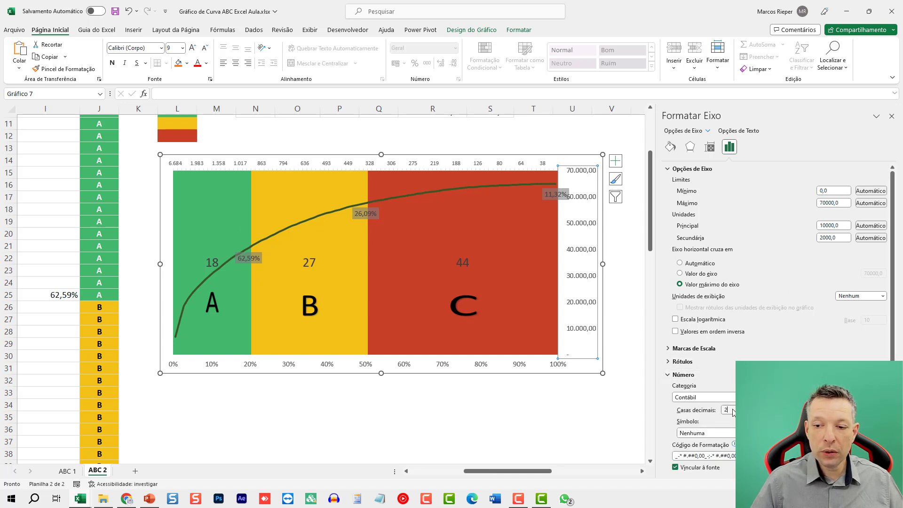
pyautogui.write('0')
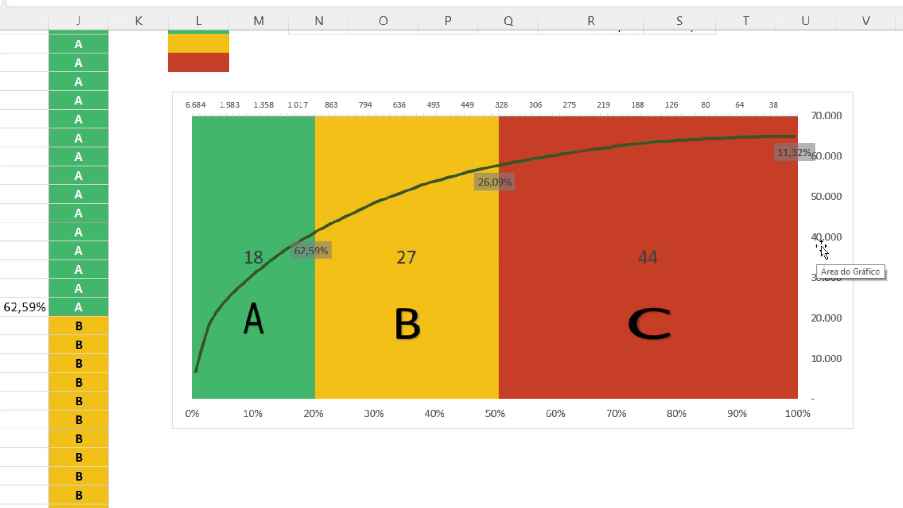
# Step: Examine the curve's points at the ends of bands A, B and C, and switch to the ABC 1 sheet
pyautogui.moveTo(311, 235)
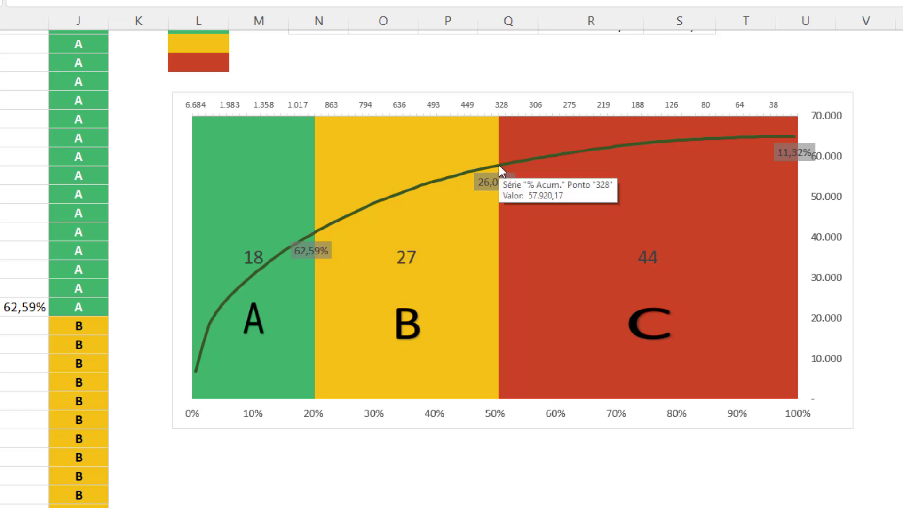
pyautogui.moveTo(499, 165)
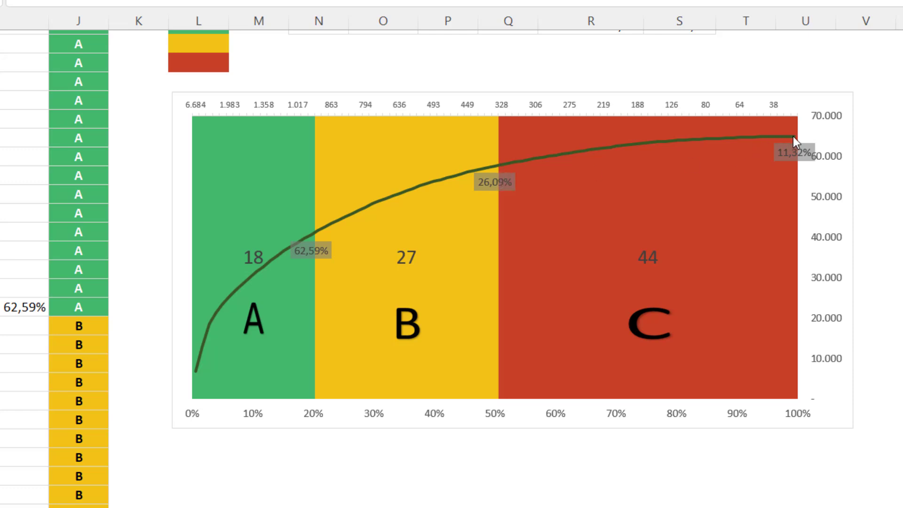
pyautogui.moveTo(794, 139)
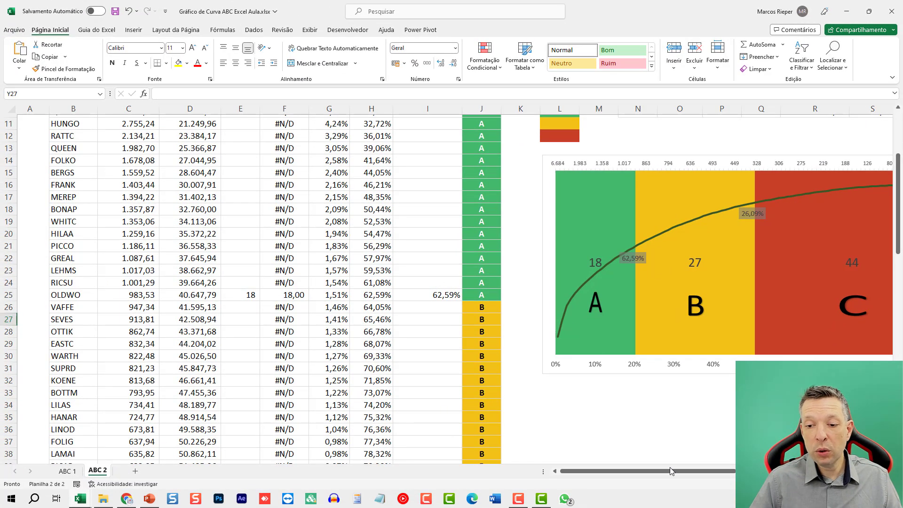
pyautogui.moveTo(671, 470); pyautogui.dragTo(703, 456)
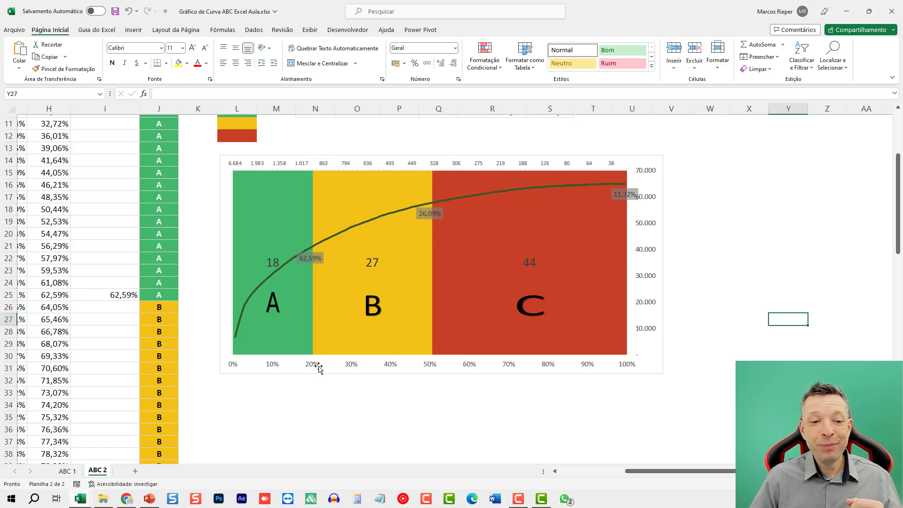
pyautogui.click(66, 471)
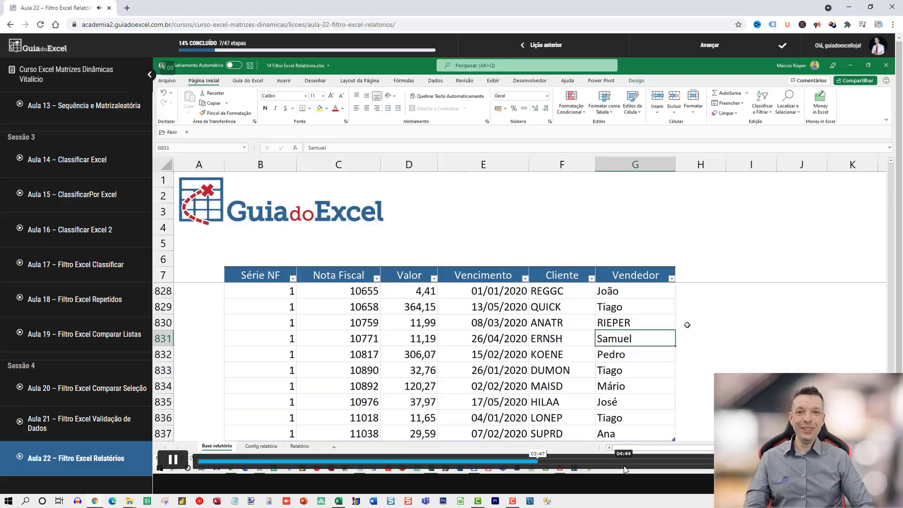
pyautogui.click(674, 461)
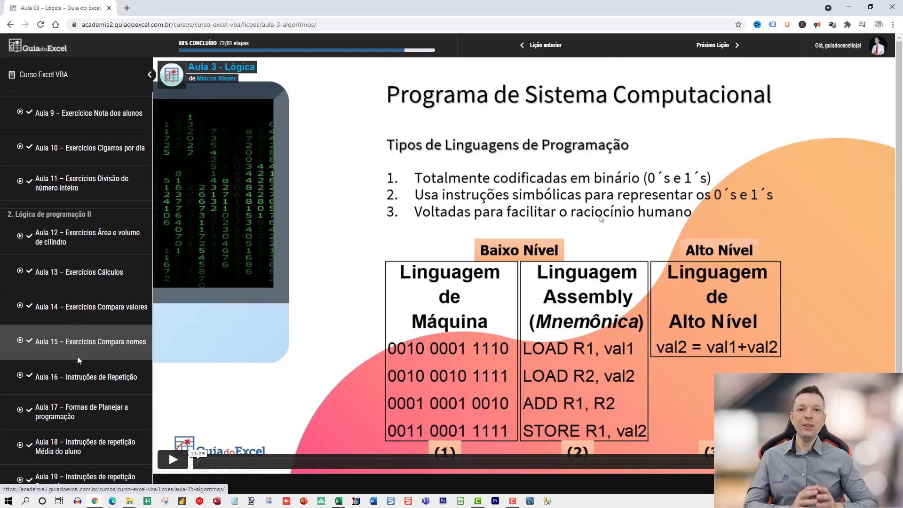
pyautogui.scroll(-9, 77, 371)
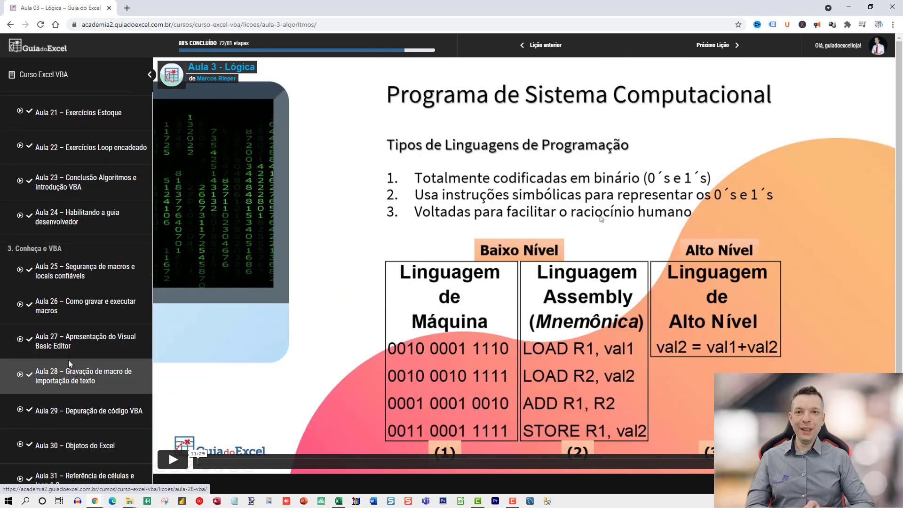
pyautogui.scroll(-6, 69, 374)
pyautogui.scroll(-5, 73, 386)
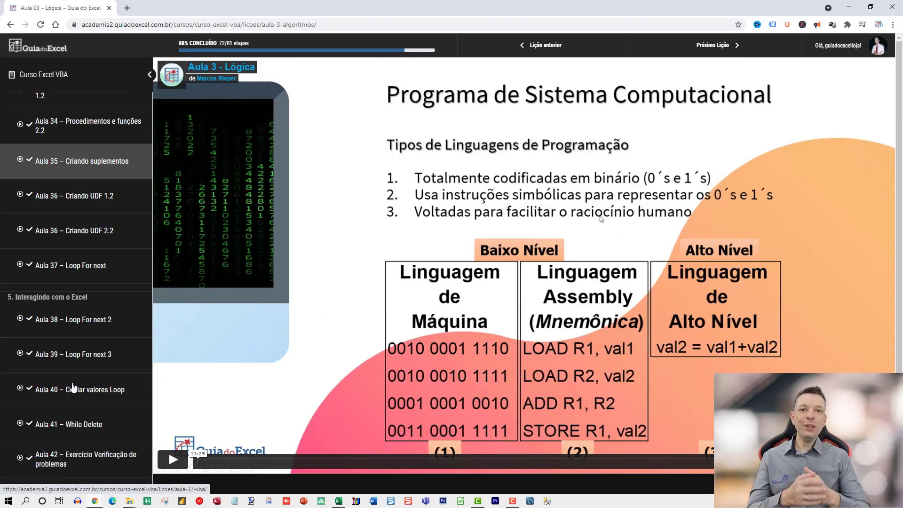